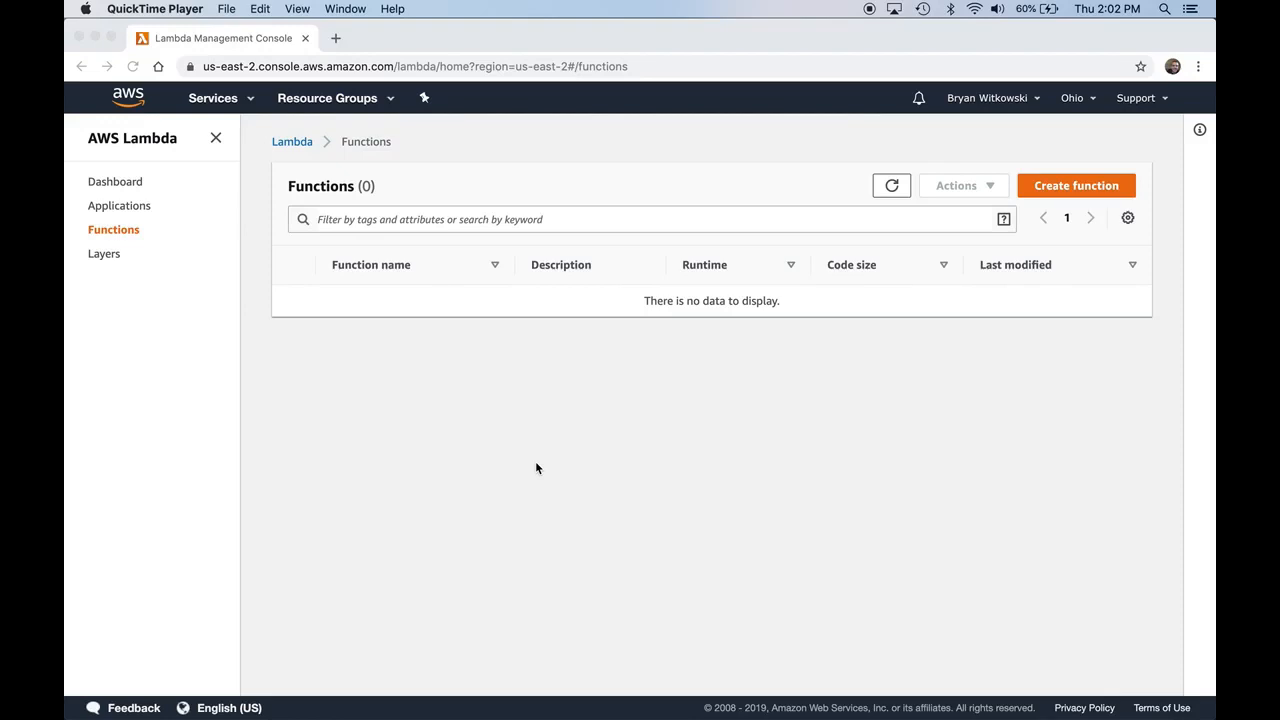
Step: Find API Gateway among the AWS services and open its console
click(229, 105)
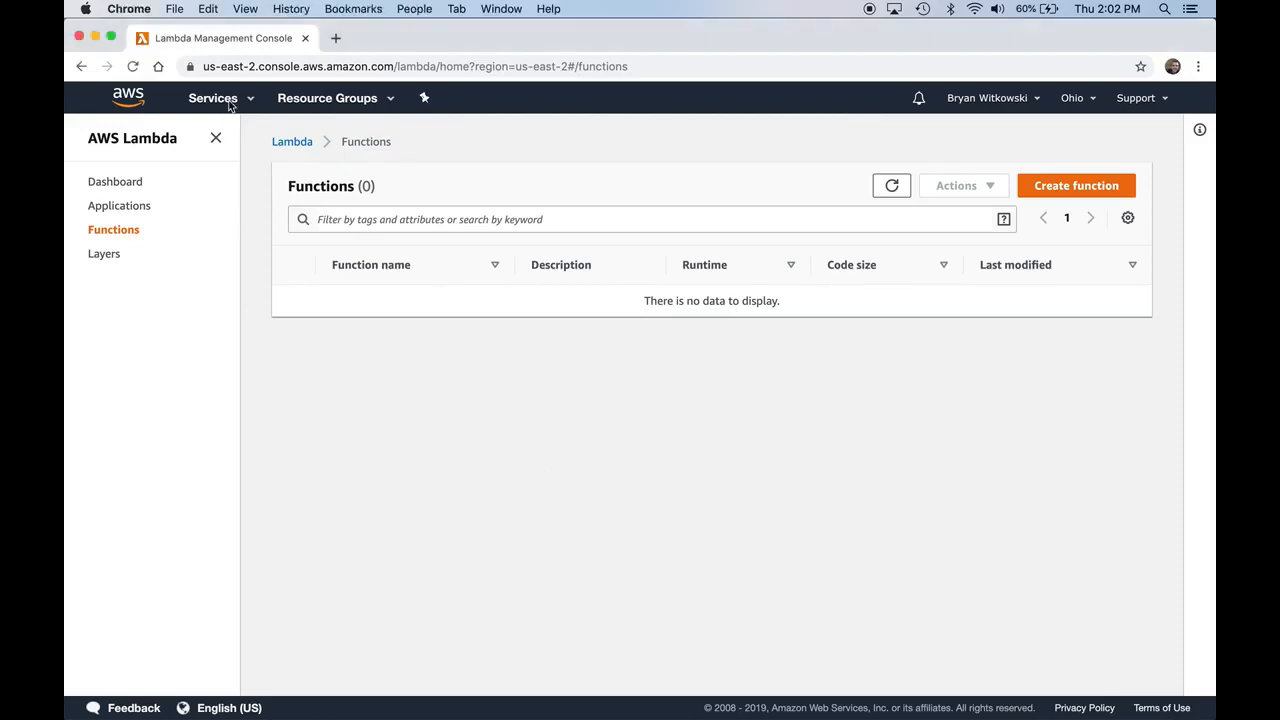
click(229, 100)
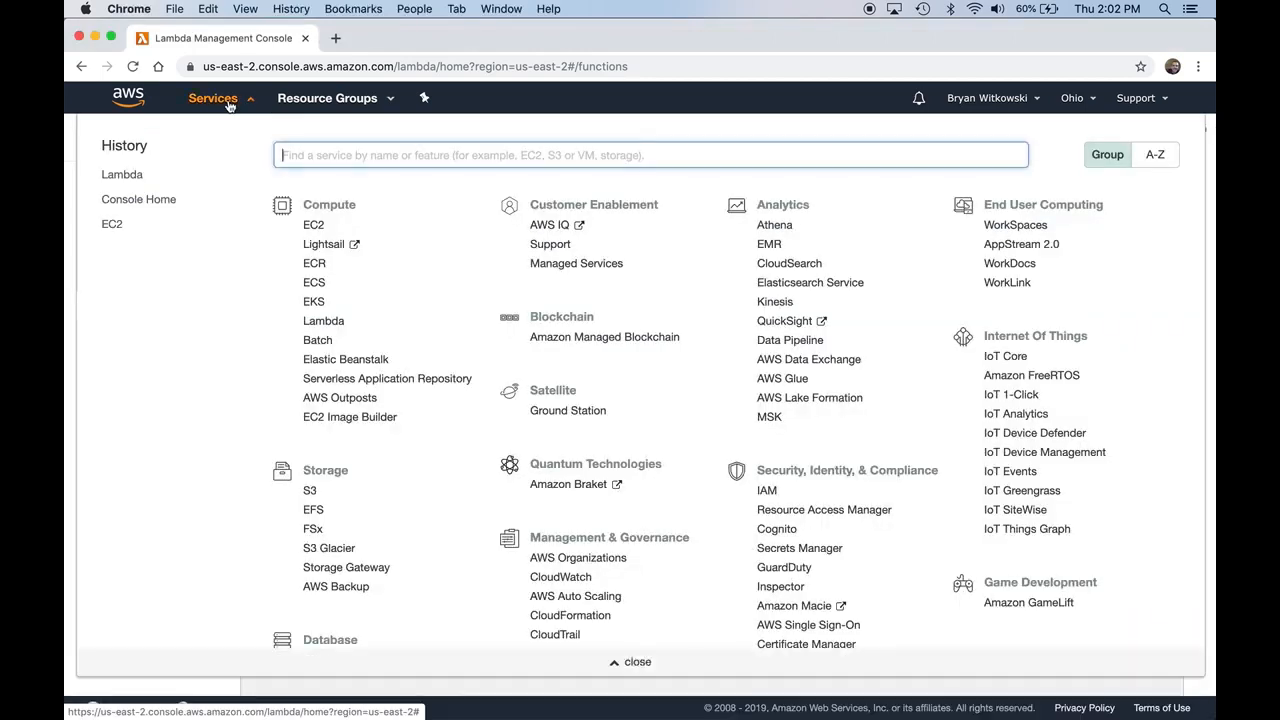
click(129, 182)
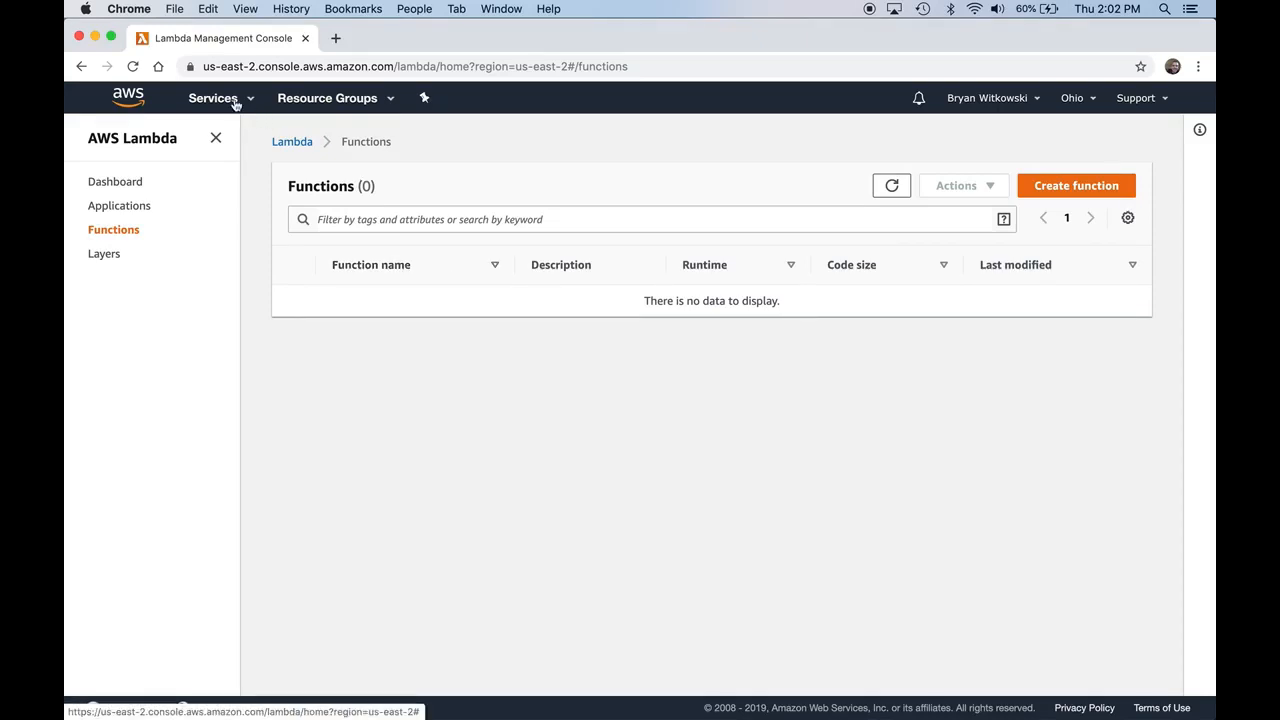
click(205, 100)
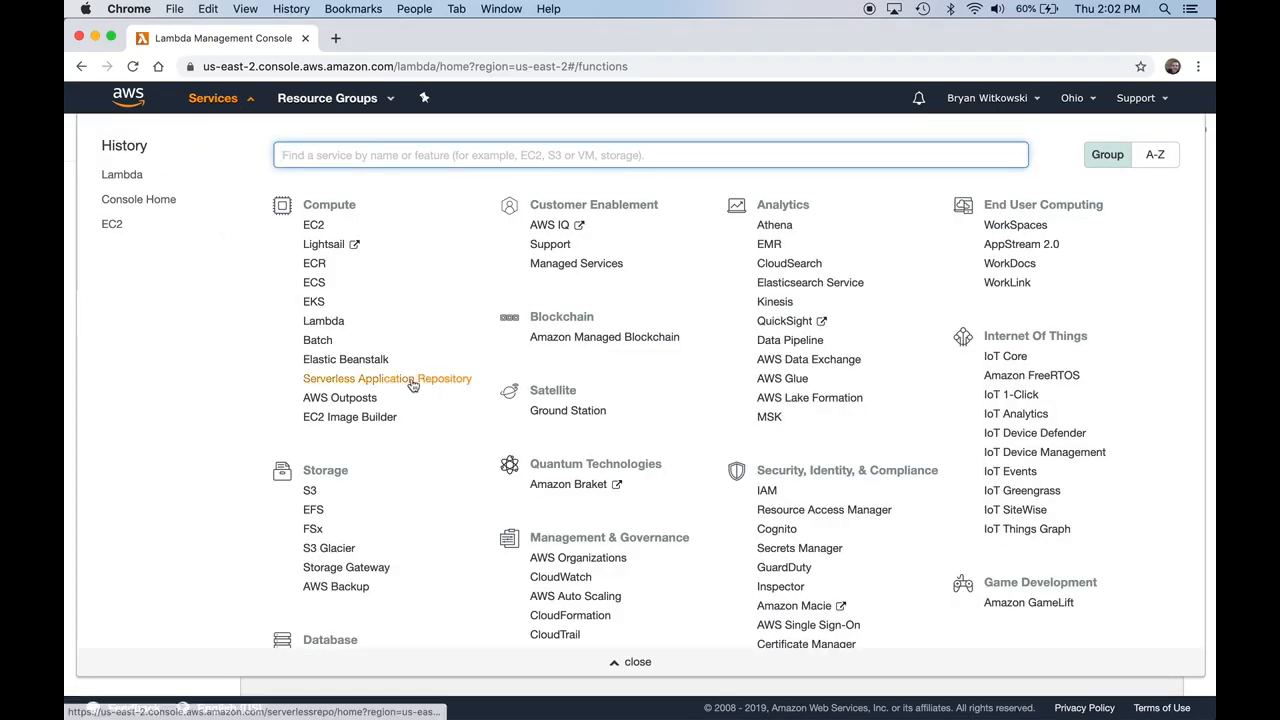
text(ap)
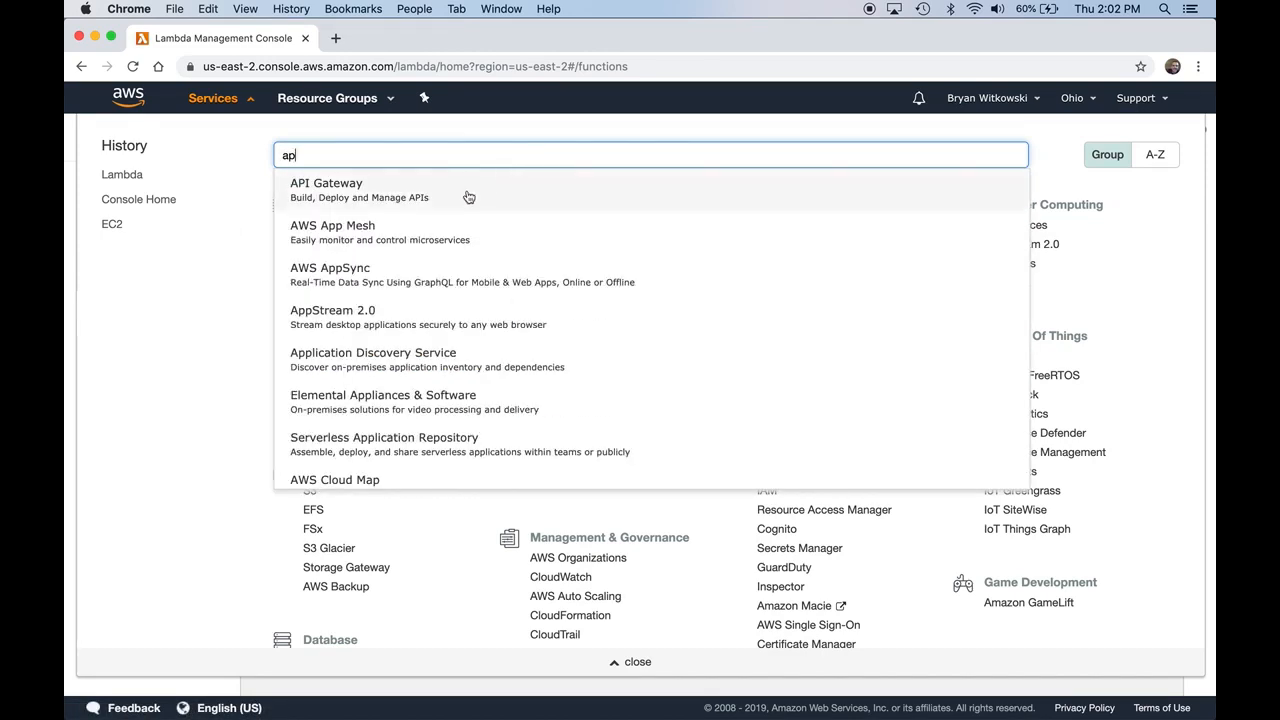
click(469, 197)
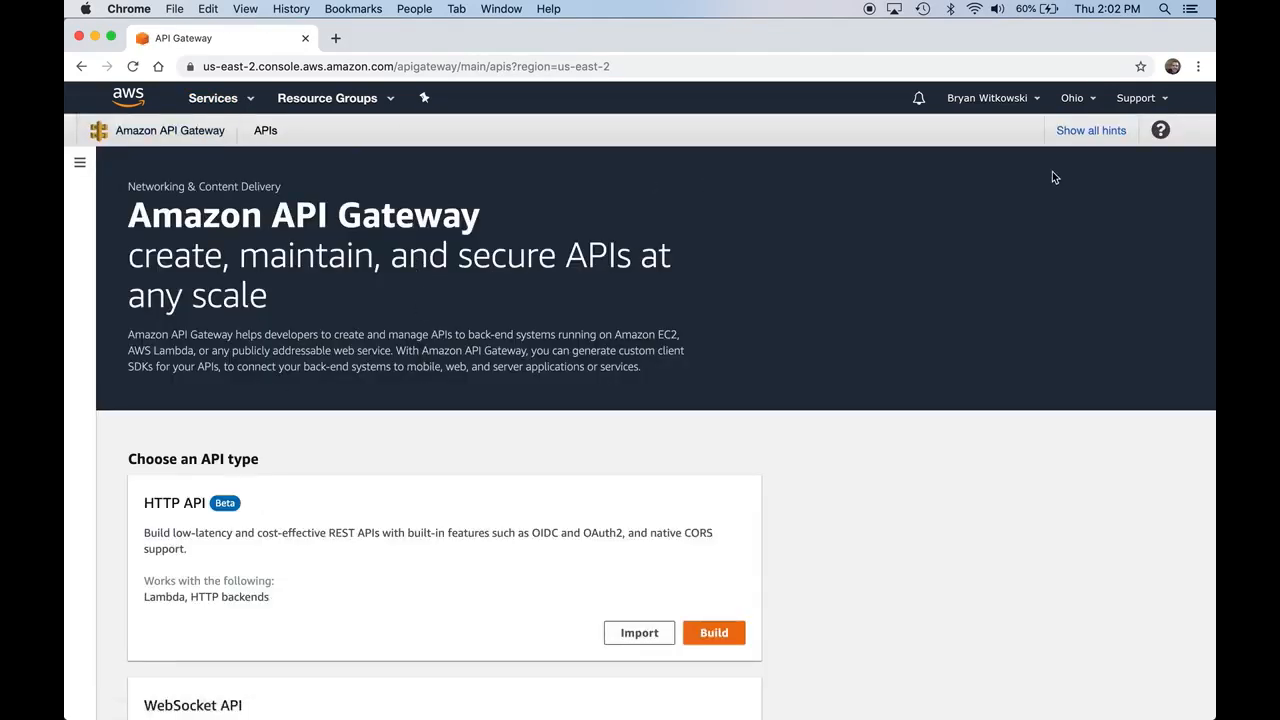
Step: Switch to the N. Virginia region and delete the mats-demo API
click(1077, 98)
click(995, 139)
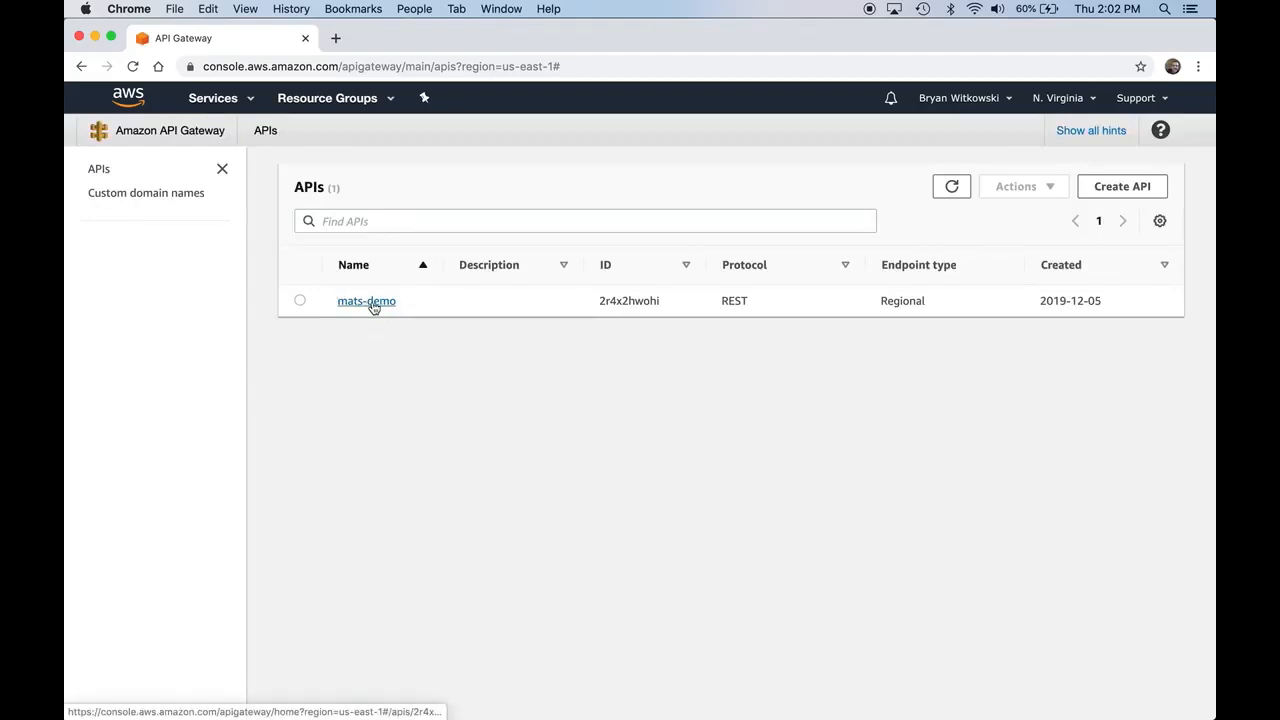
click(299, 301)
click(1042, 192)
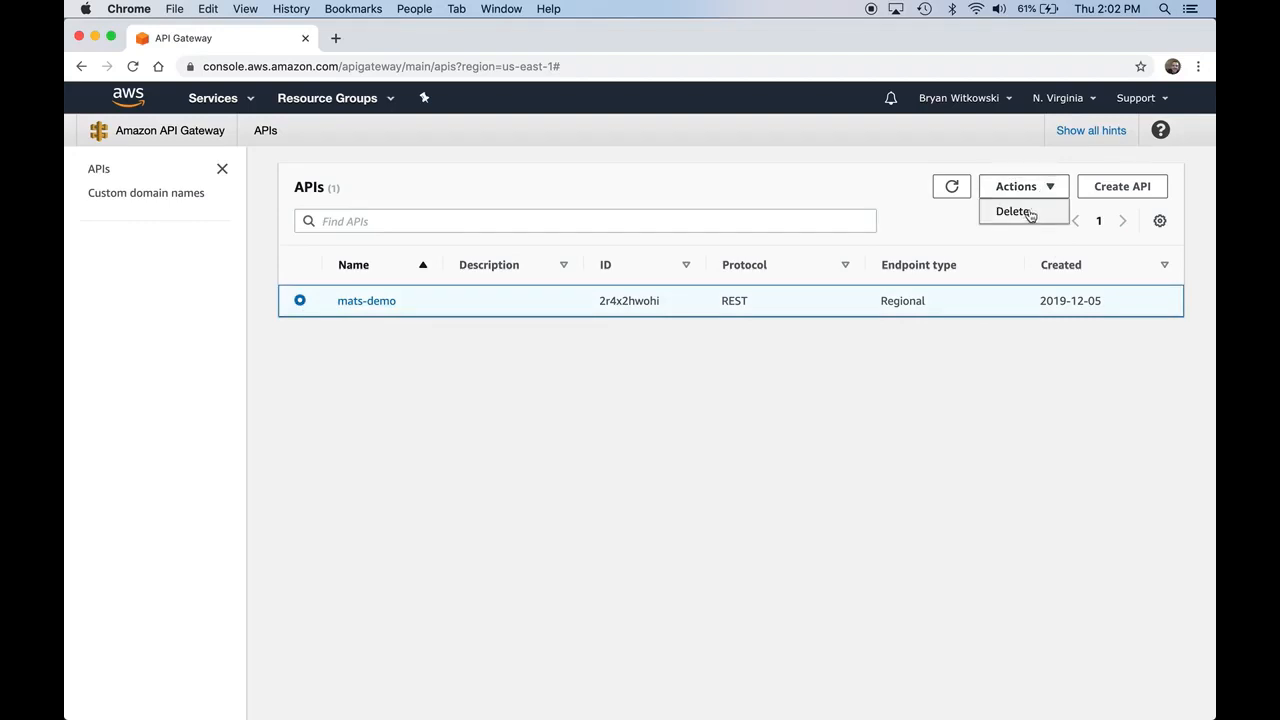
click(1030, 211)
click(829, 460)
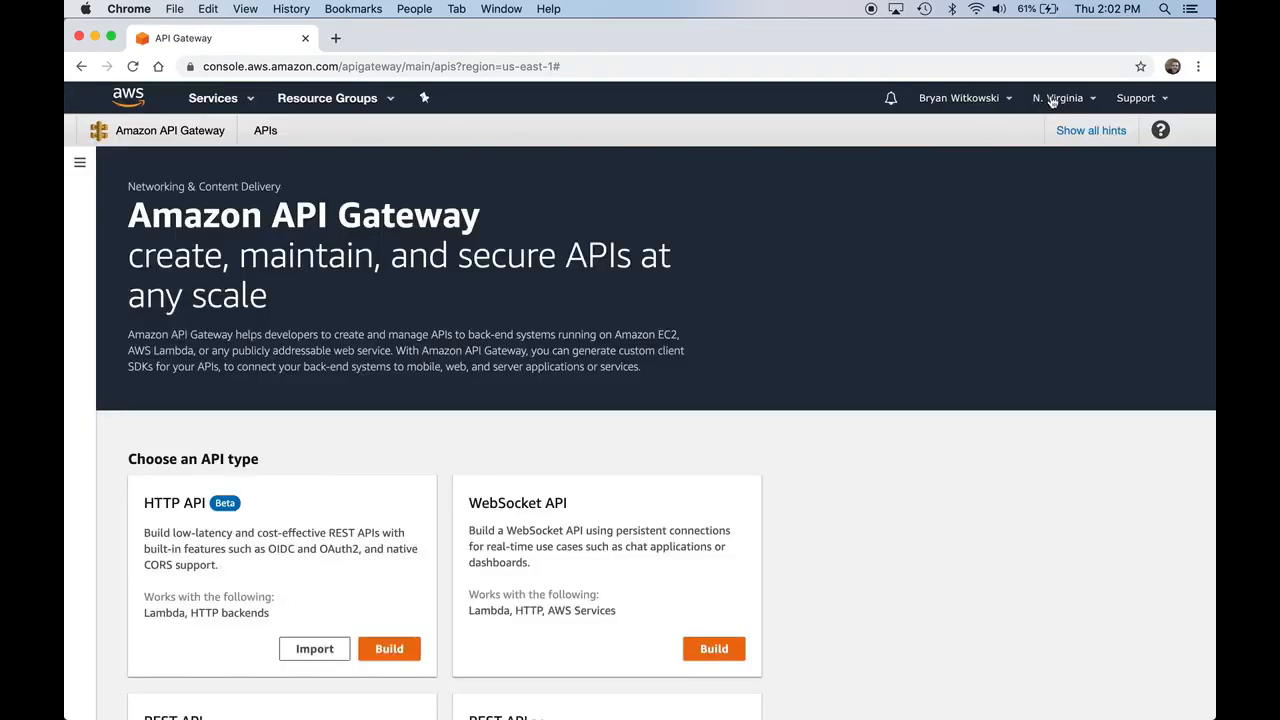
Step: Switch back to the Ohio region and return to the Lambda functions list
click(1052, 100)
click(1013, 172)
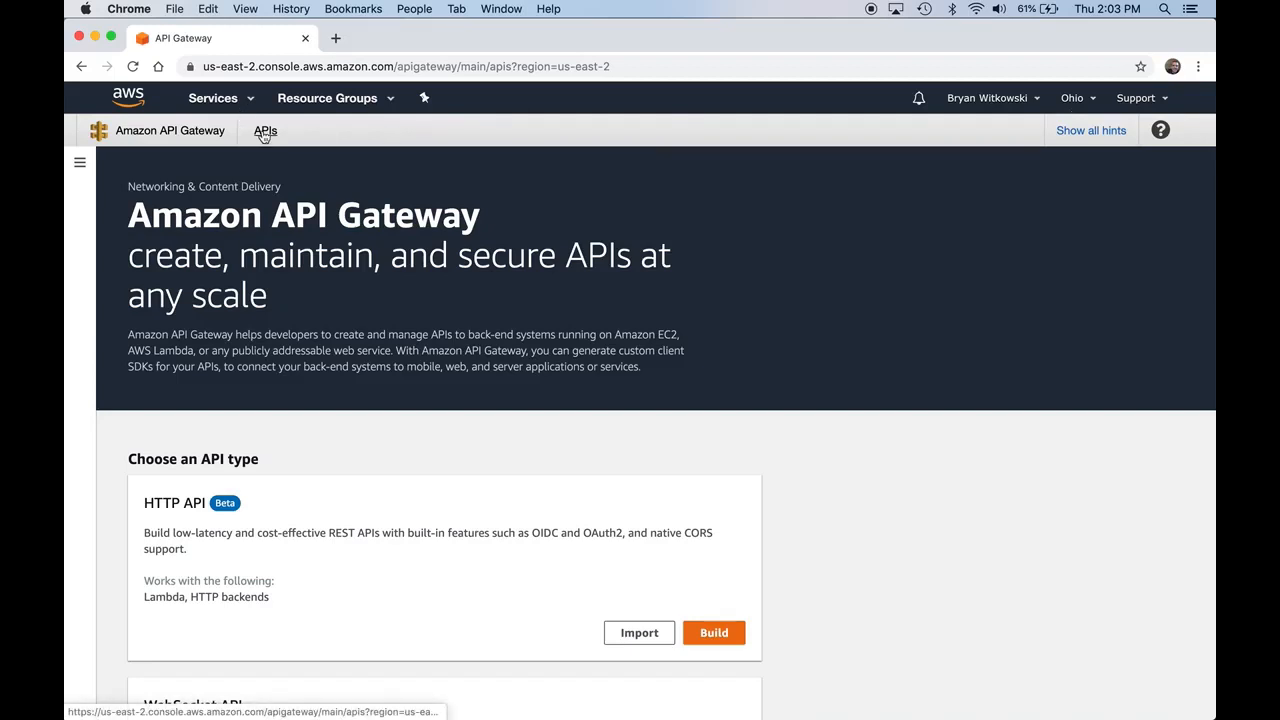
click(236, 102)
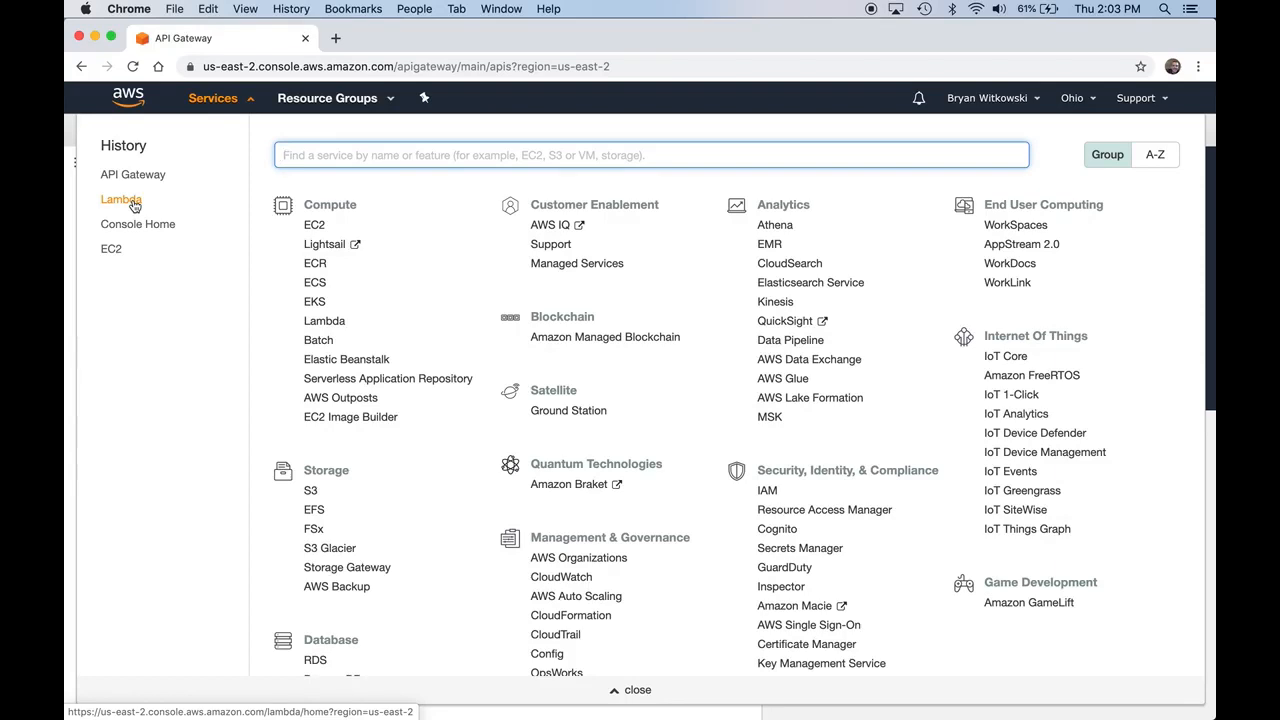
click(121, 200)
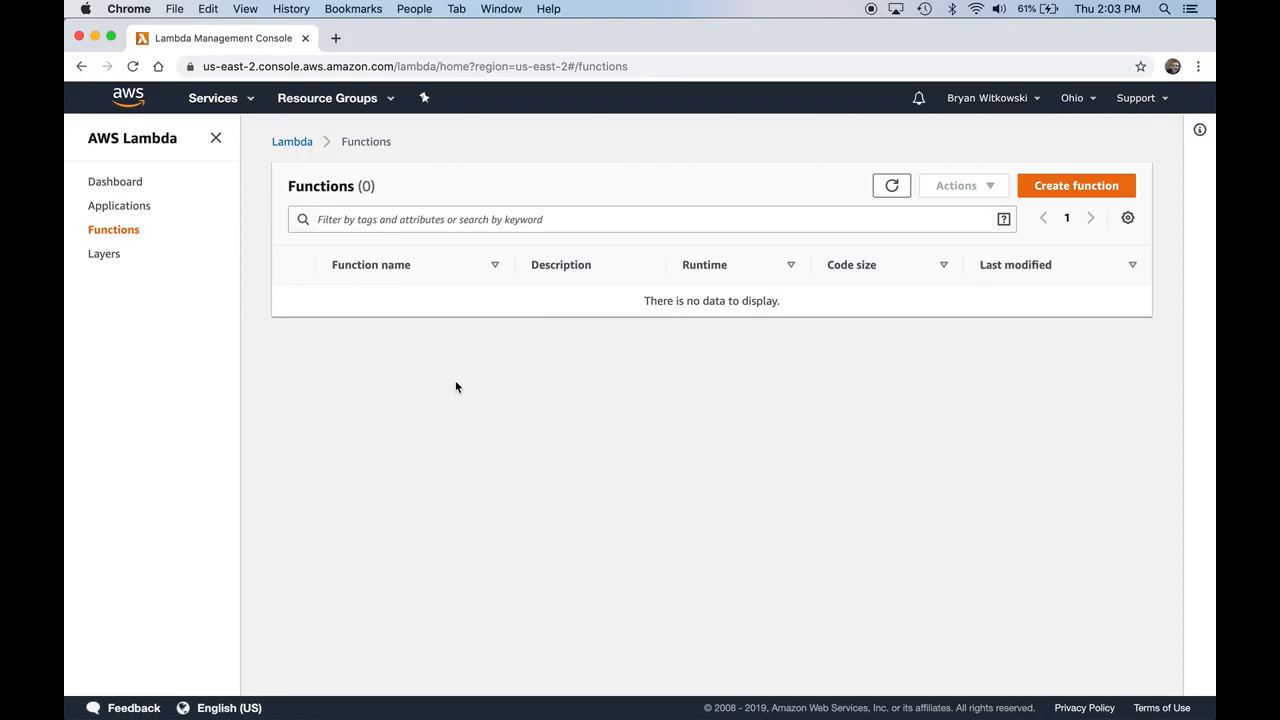
Step: Create a Lambda function from scratch named allTasks with the Node.js 12.x runtime and a new role with basic Lambda permissions
click(1052, 190)
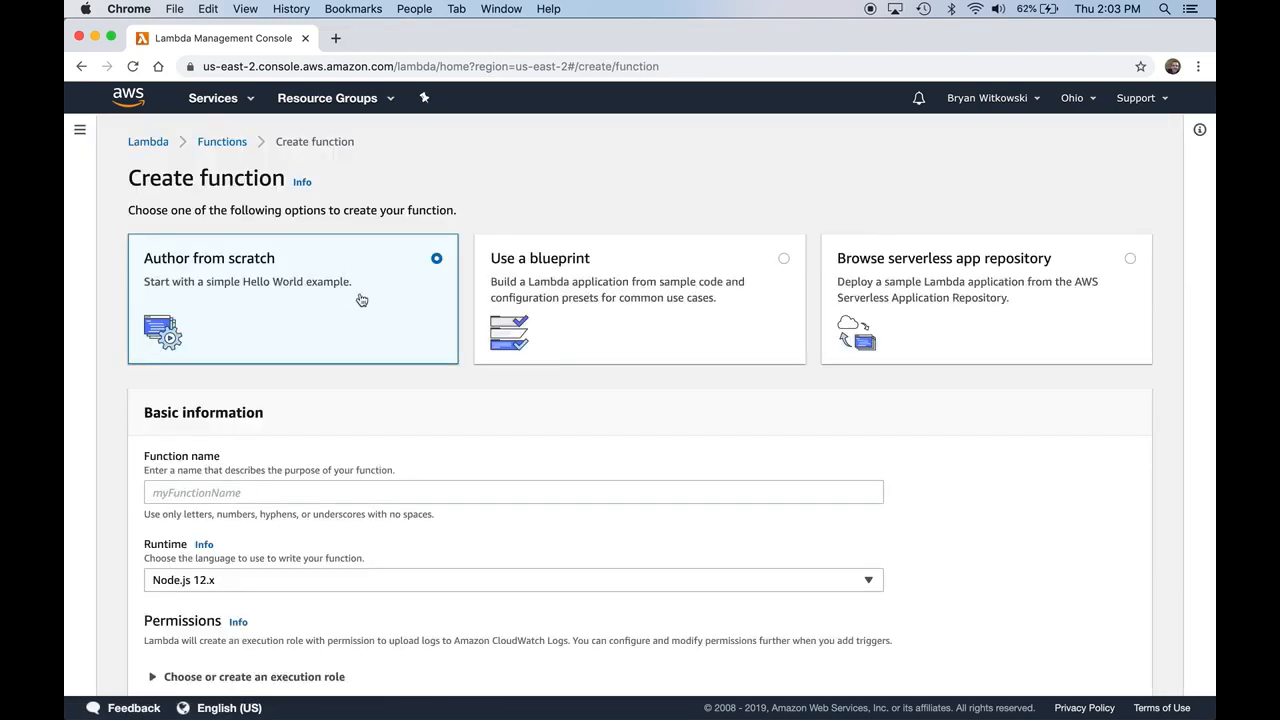
scroll(361, 300, down, 2)
click(333, 431)
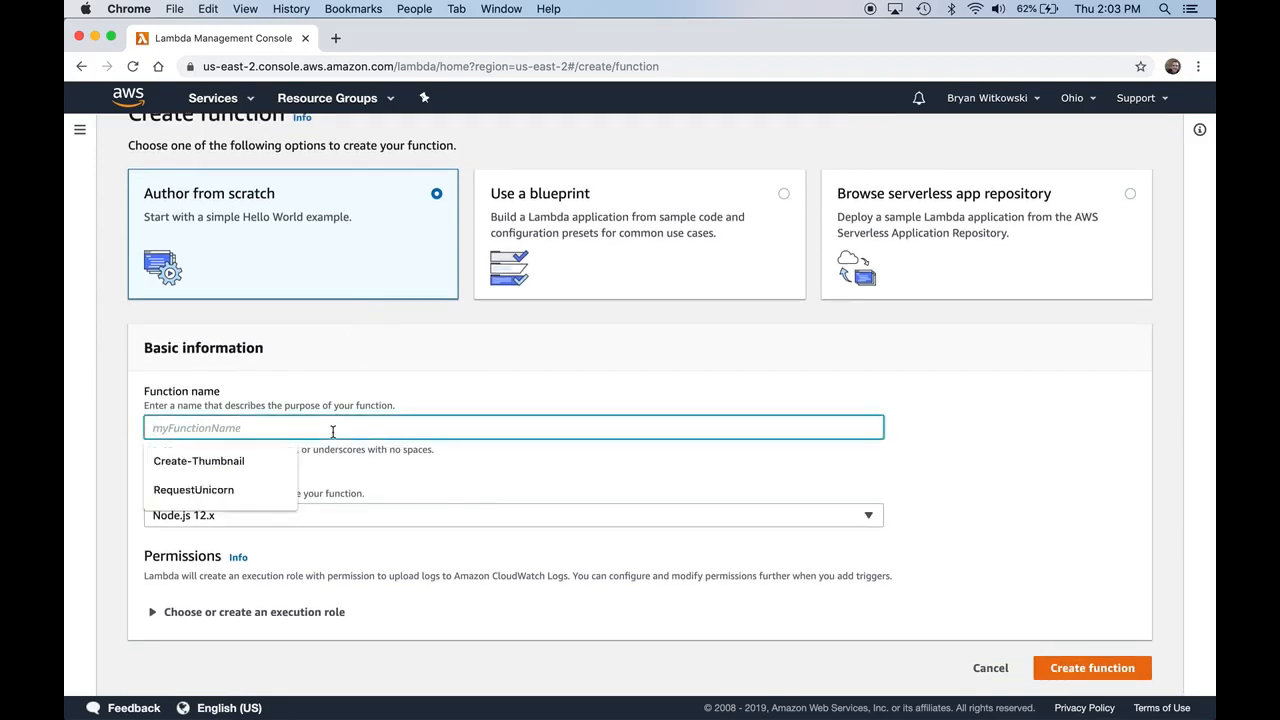
text(allTasks)
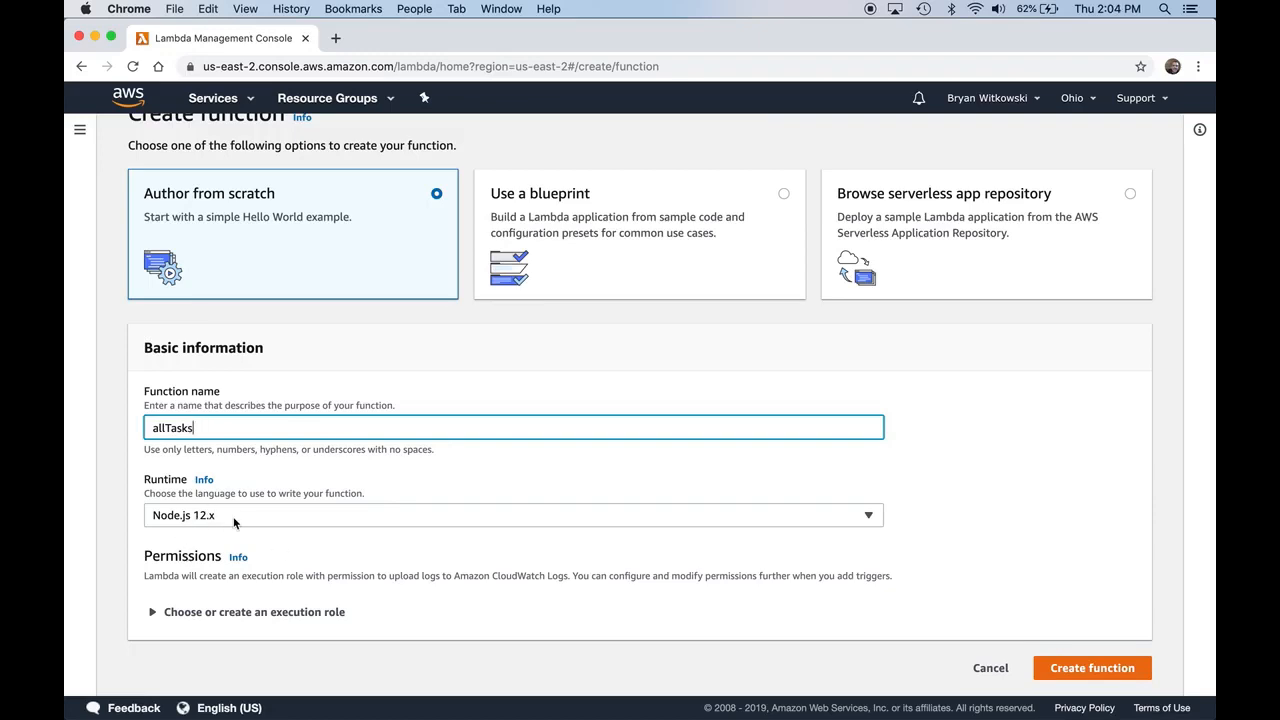
click(156, 612)
scroll(314, 574, down, 2)
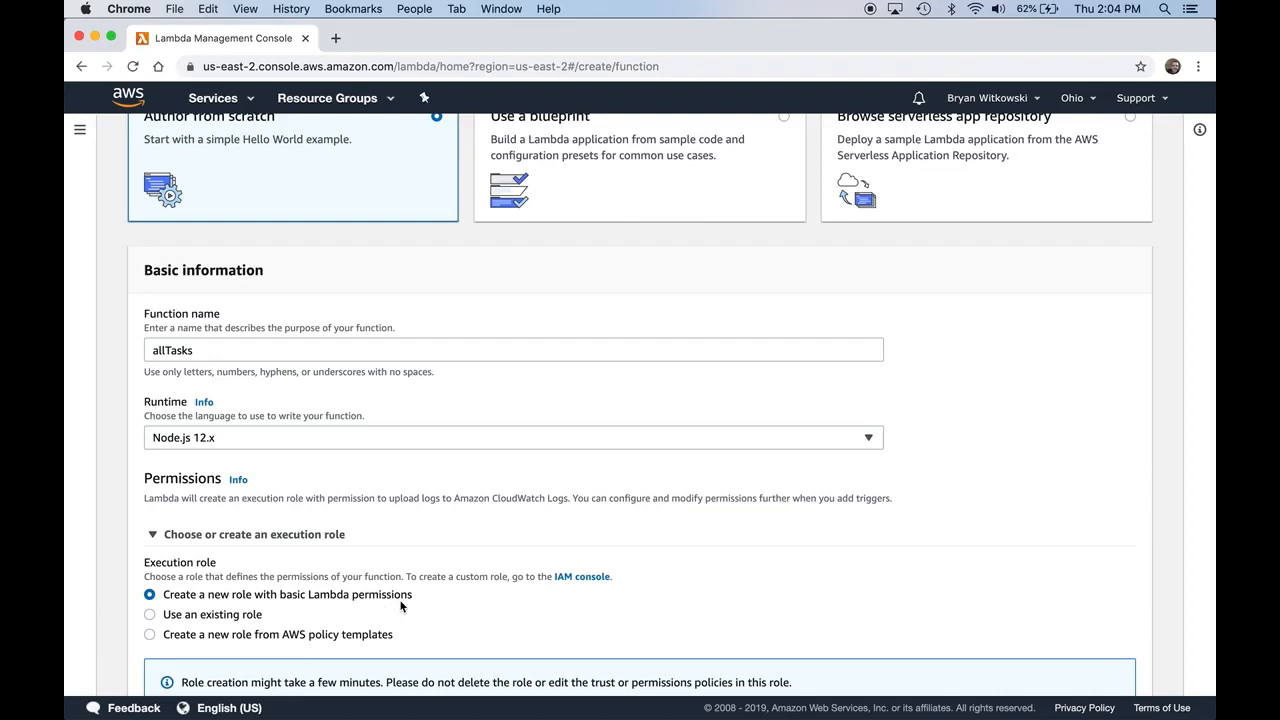
click(189, 533)
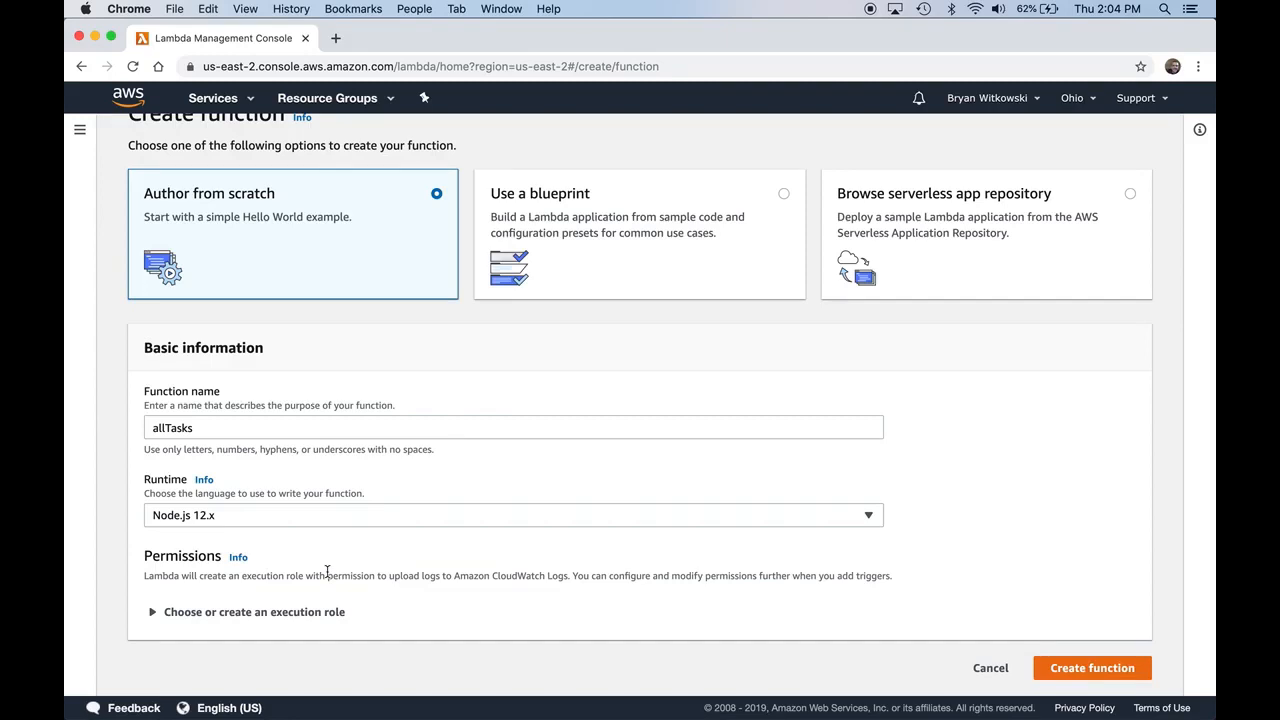
click(1075, 672)
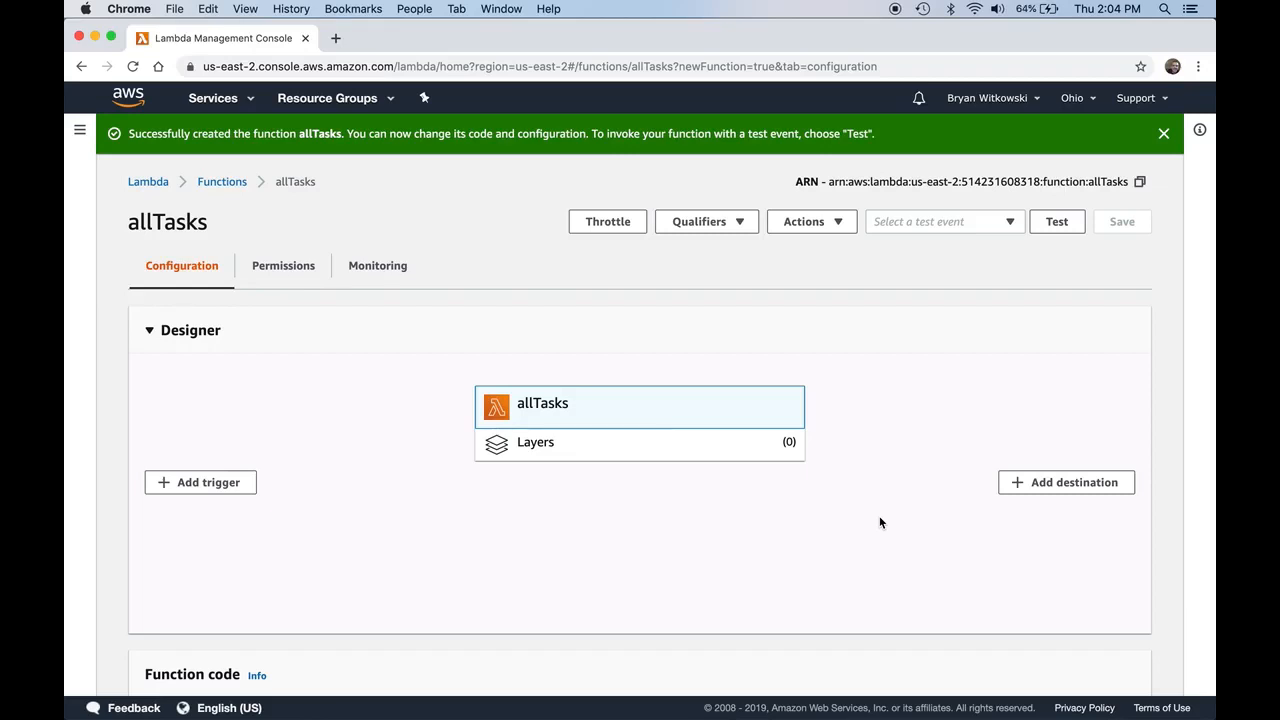
Step: Begin a new test event for the allTasks function from the Hello World template and name it allTasksTest
scroll(880, 522, down, 8)
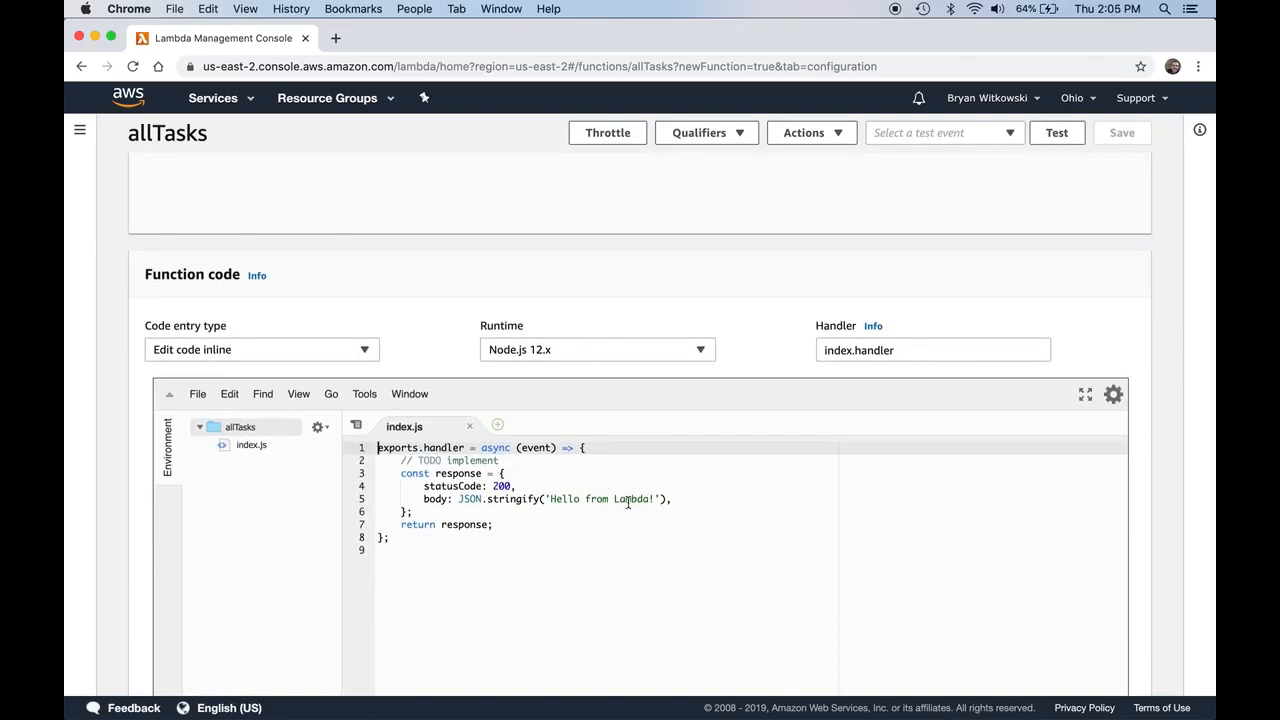
scroll(628, 503, down, 2)
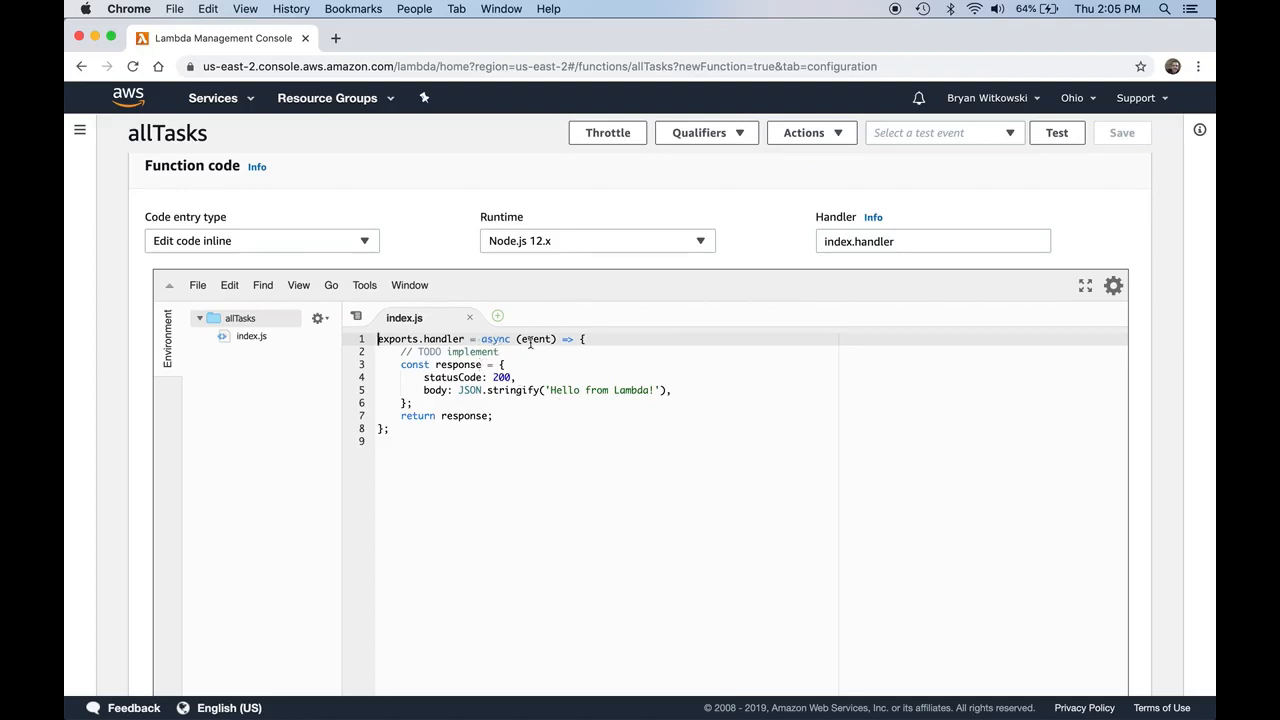
double_click(456, 340)
click(1058, 138)
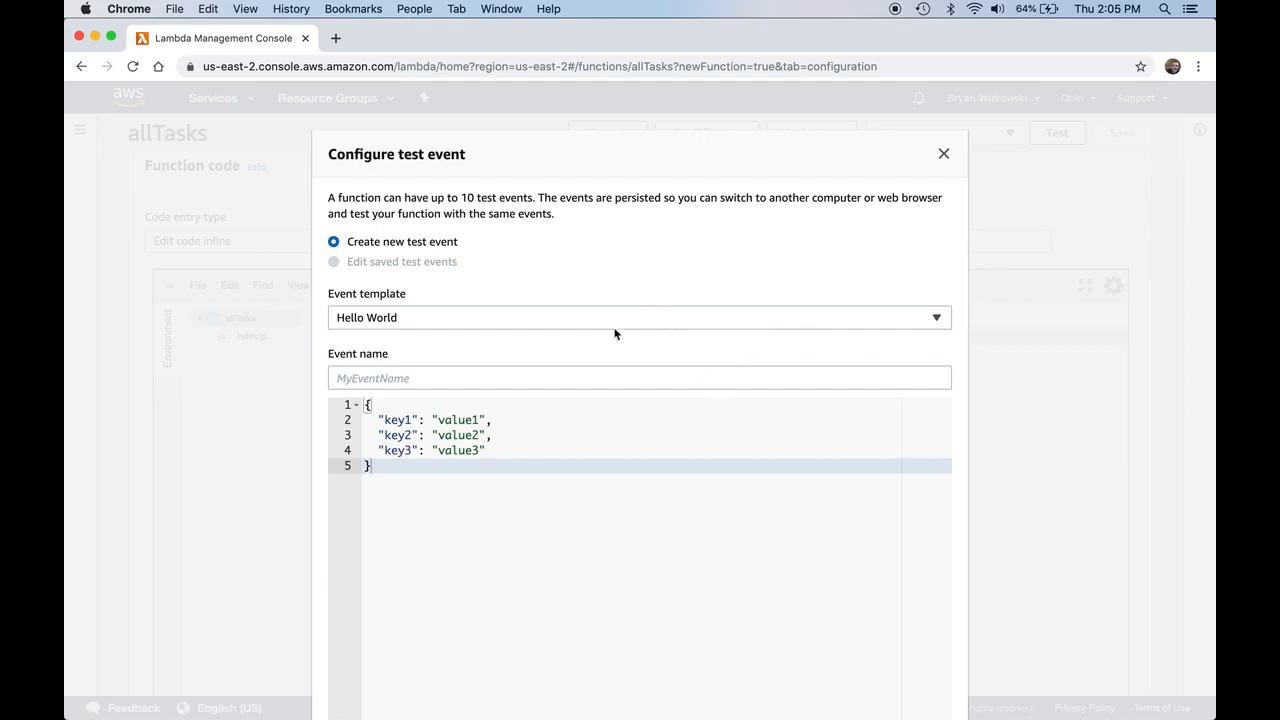
click(412, 379)
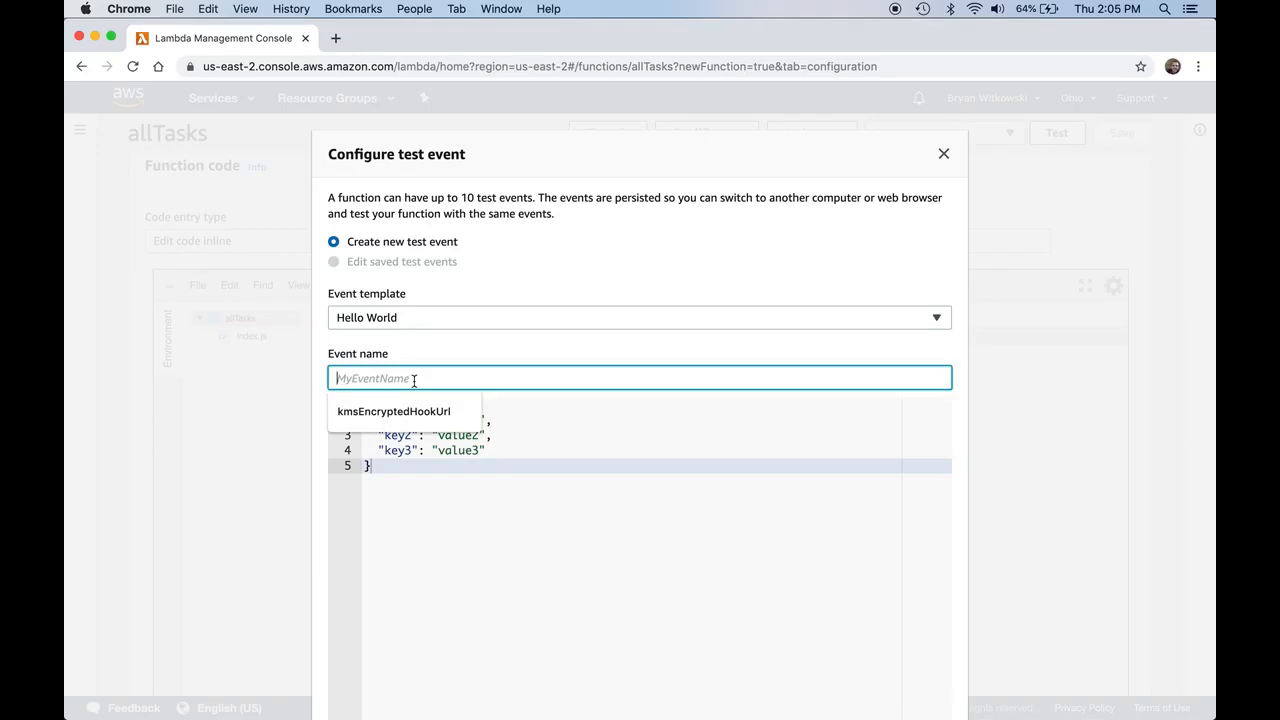
text(allTasks)
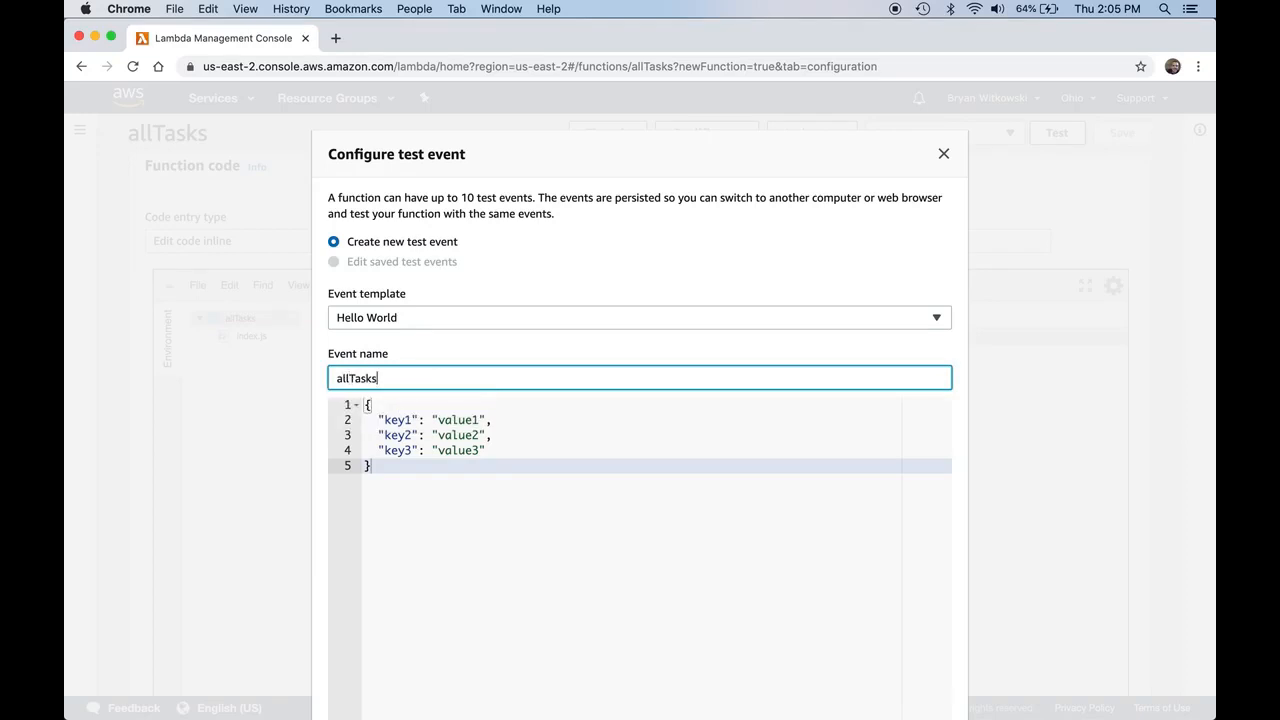
text(Test)
Step: Remove the sample key-value pairs from the test event so its JSON is just {}
click(490, 451)
drag(486, 451, 366, 421)
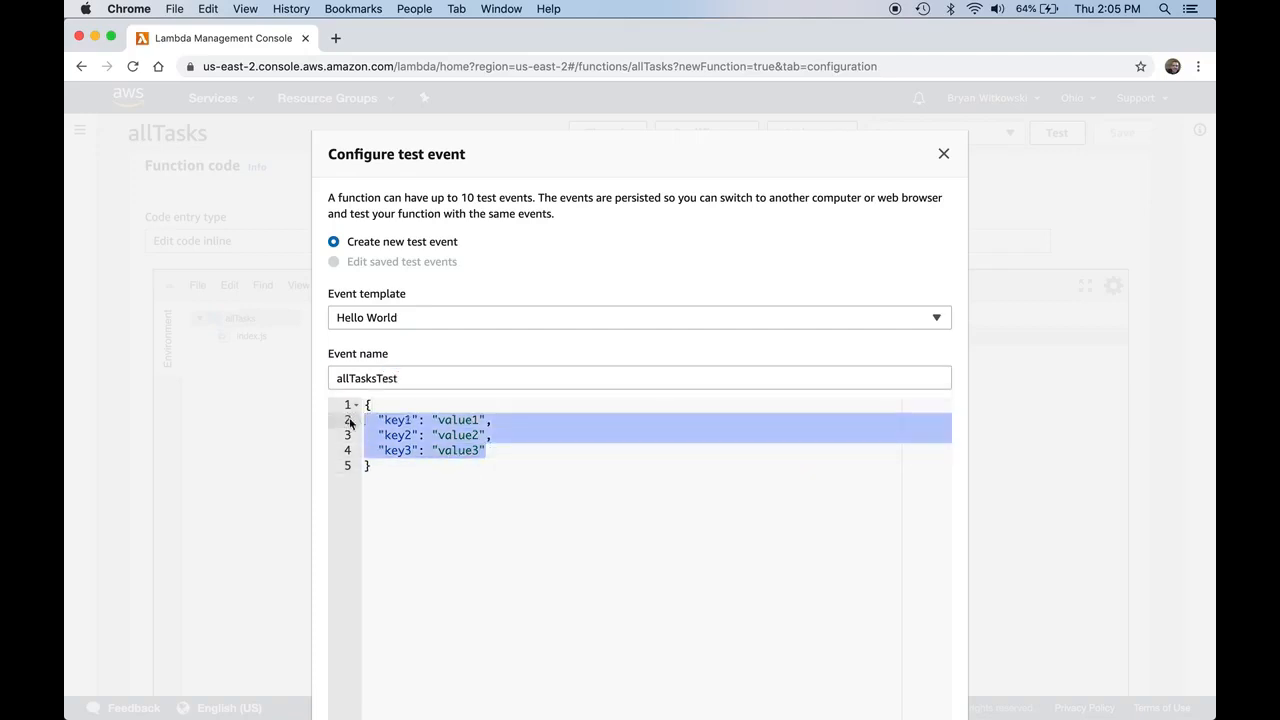
key(BackSpace)
key(BackSpace)
key(Down)
key(Left)
key(BackSpace)
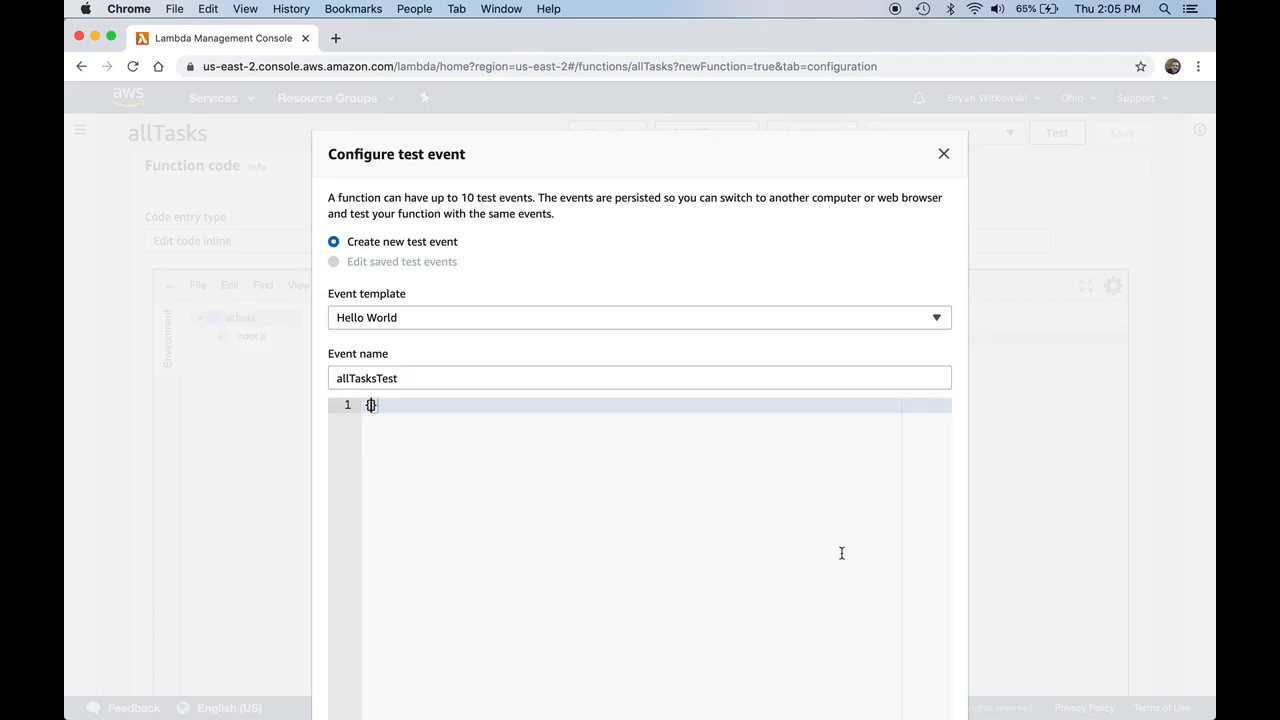
Step: Create the allTasksTest event, run the function with it and close the execution results
scroll(1024, 515, down, 4)
click(918, 654)
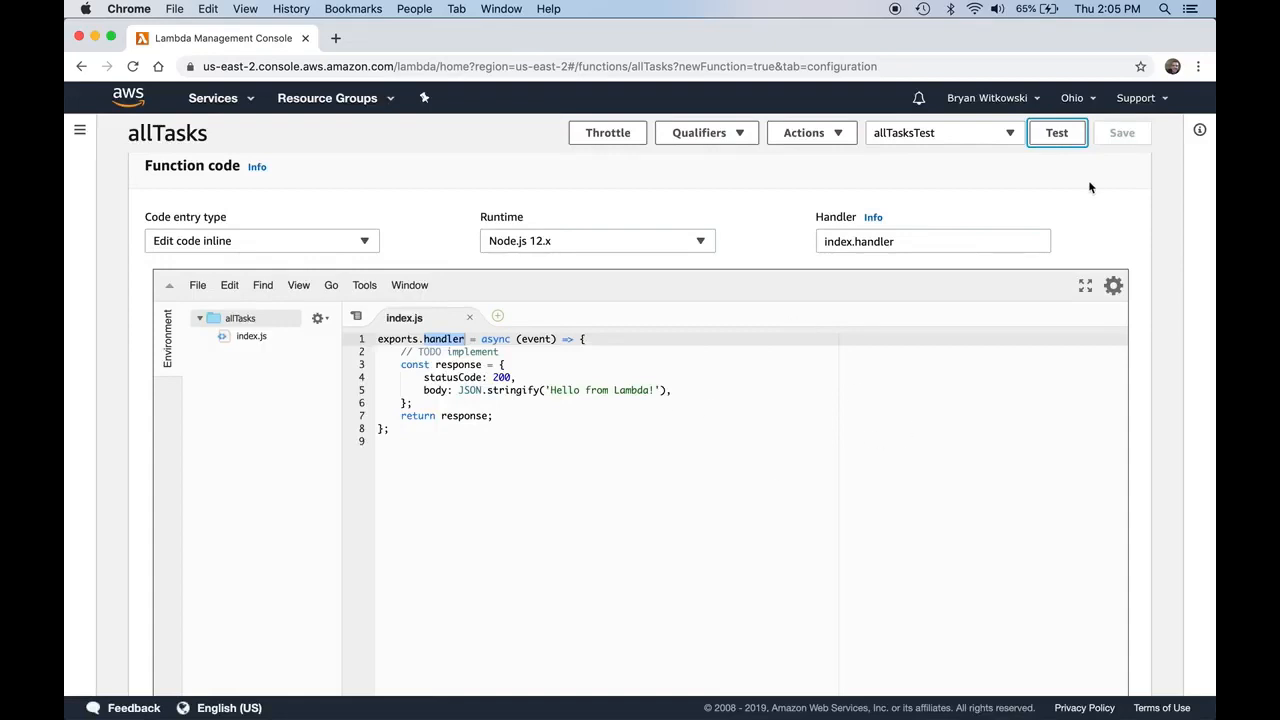
click(1060, 135)
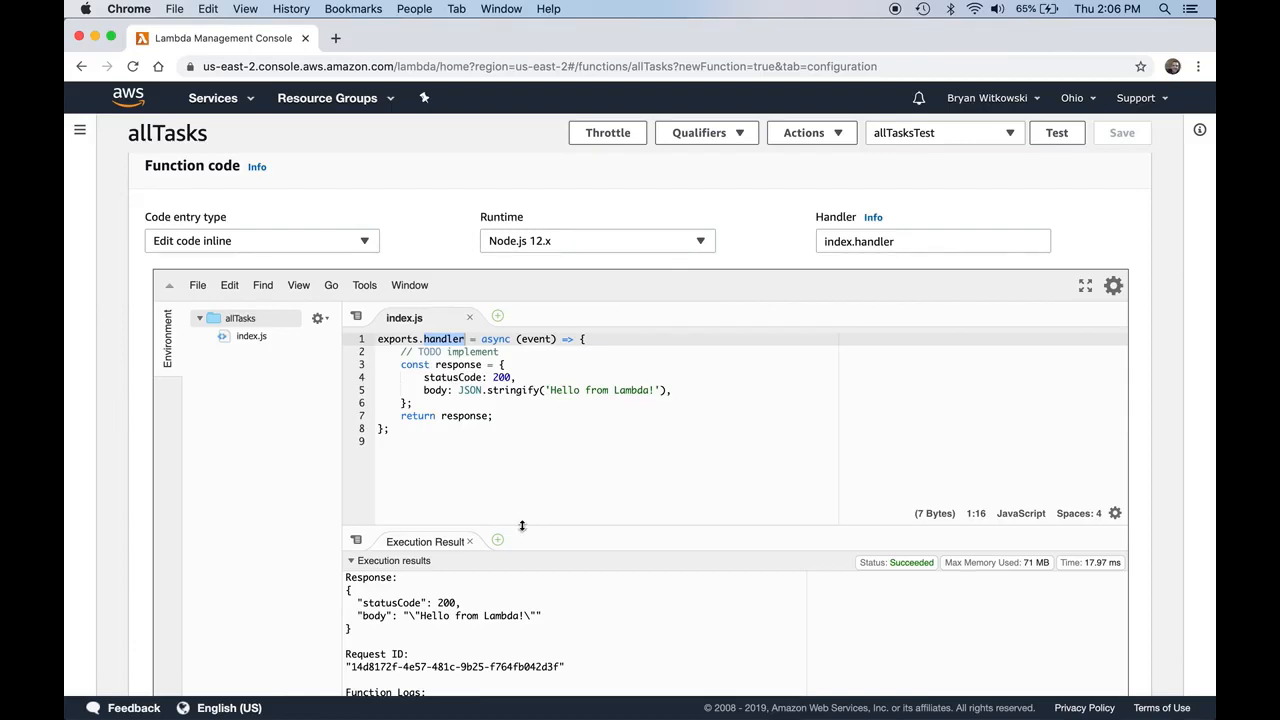
click(470, 541)
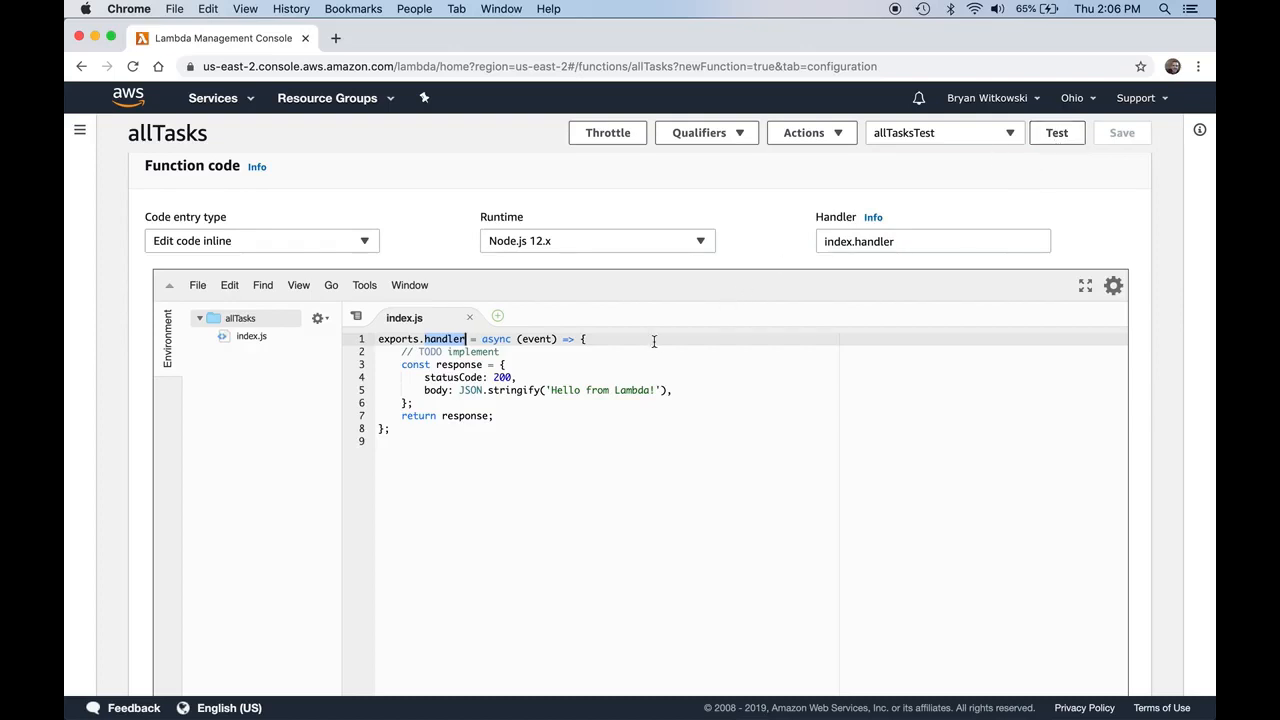
Step: Add context and callback as parameters after event in the handler function of index.js
click(541, 340)
key(Right)
key(Right)
text(, context,)
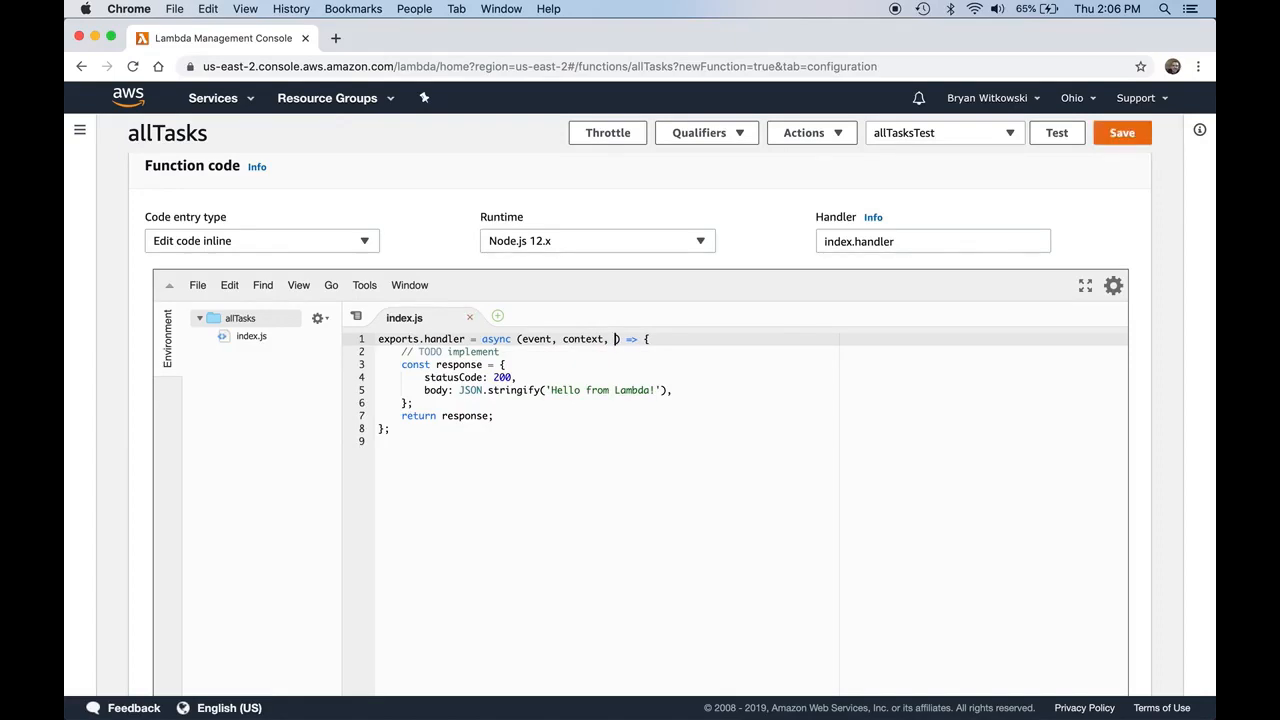
text(callback)
double_click(537, 339)
double_click(580, 340)
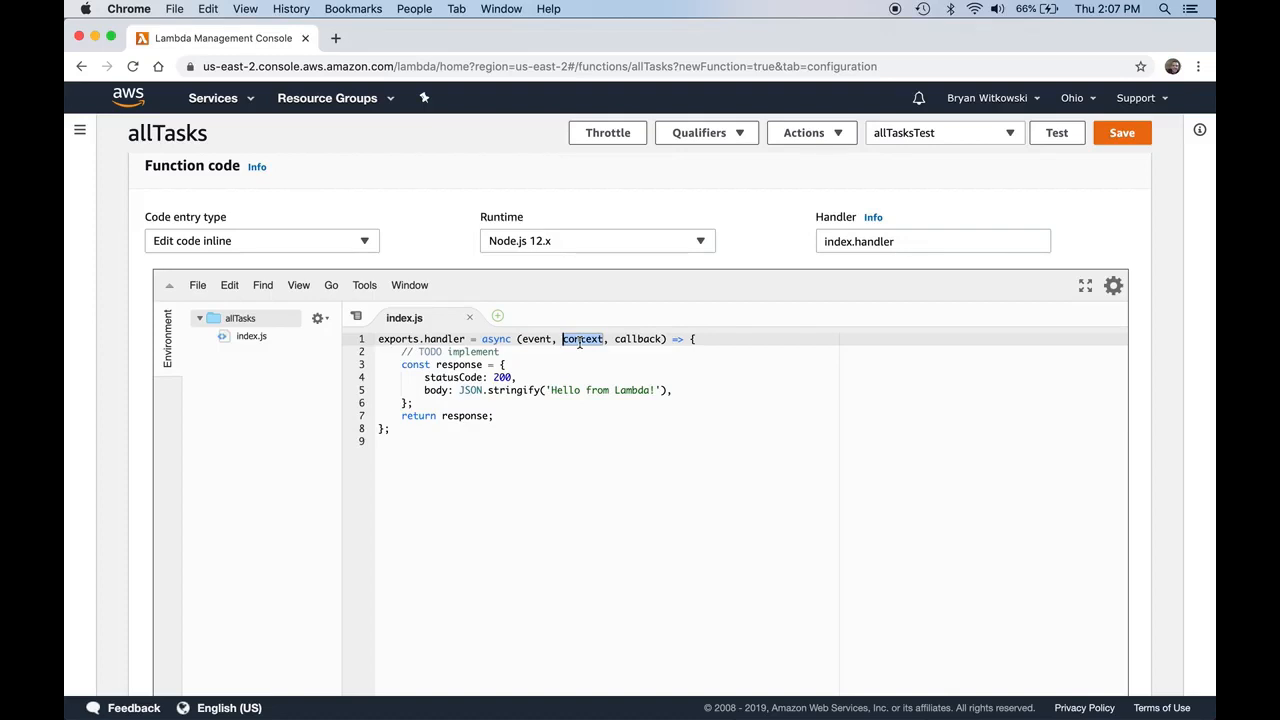
double_click(571, 338)
double_click(631, 338)
Step: Replace the handler's return statement with callback(null, response); and run the allTasksTest test again
double_click(432, 418)
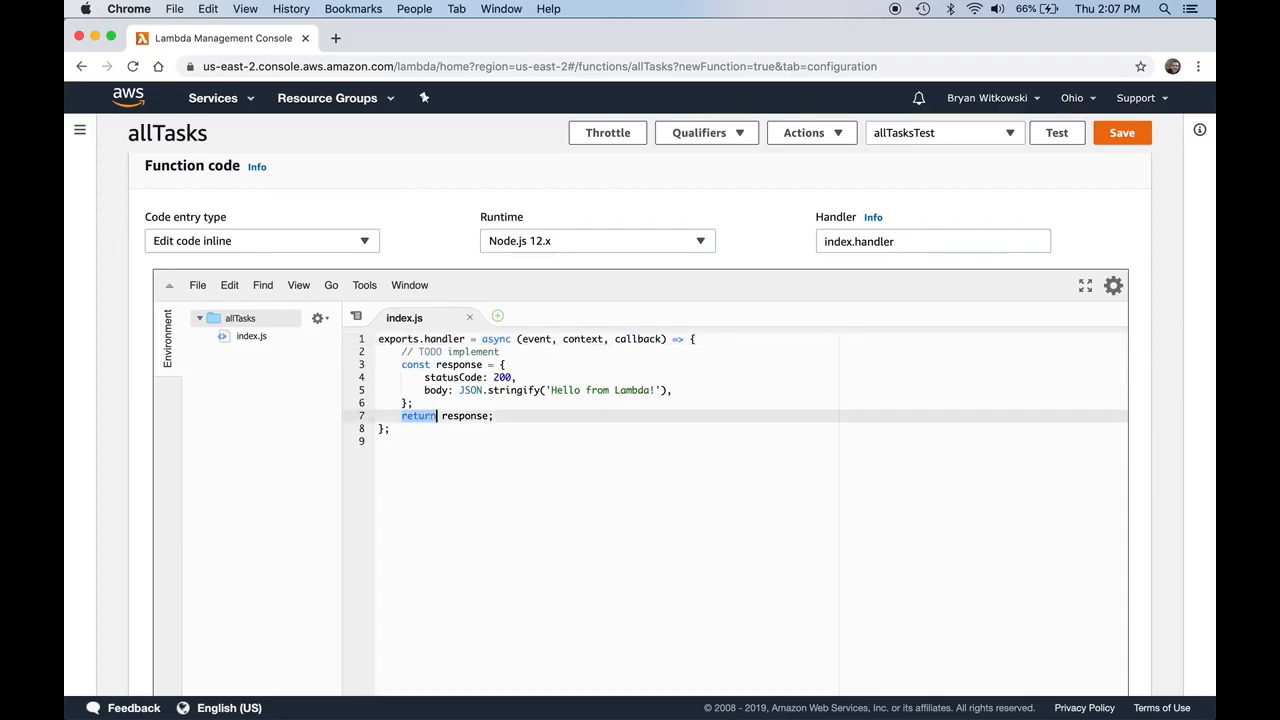
text(collback()
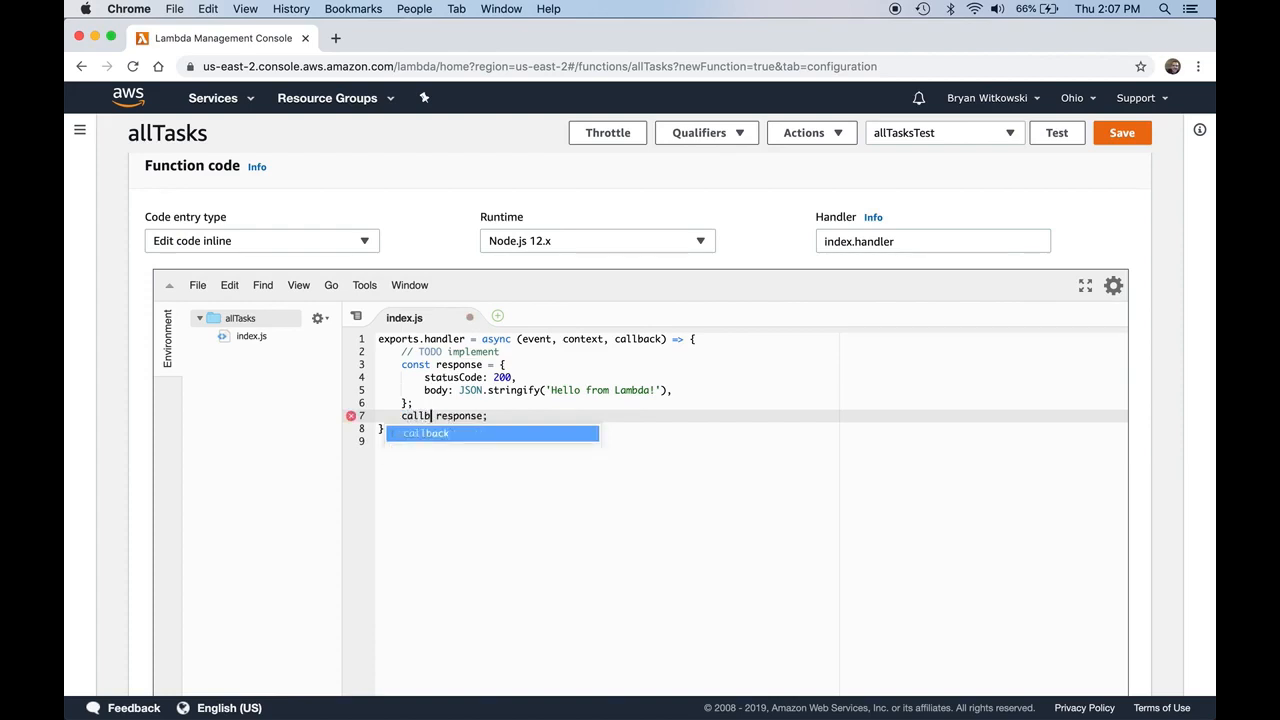
key(Delete)
key(Right)
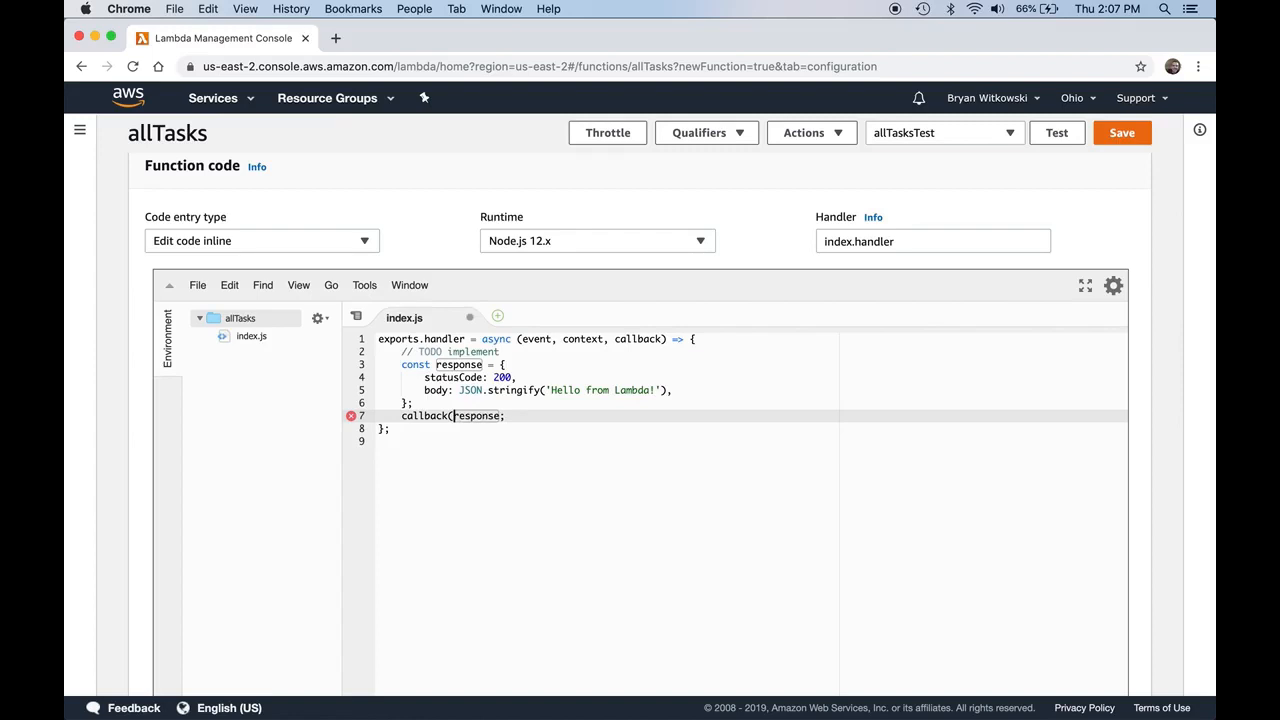
text(null,)
key(alt+Right)
text())
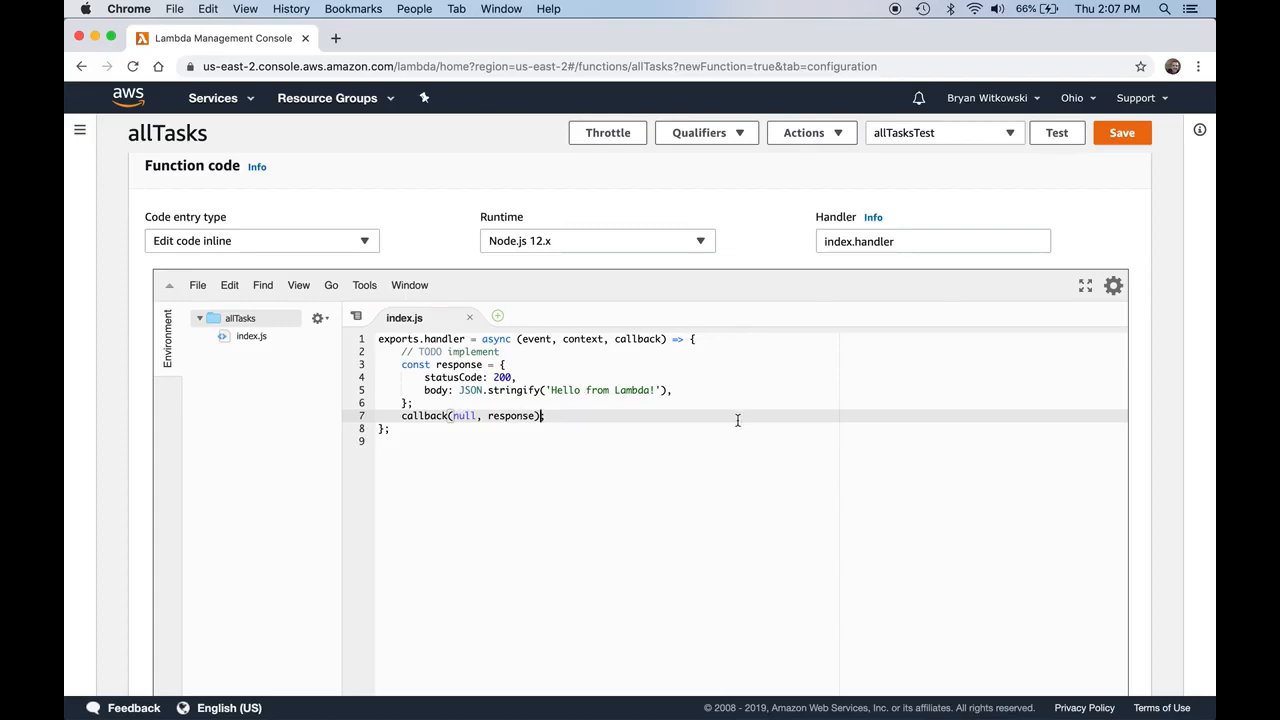
click(1056, 140)
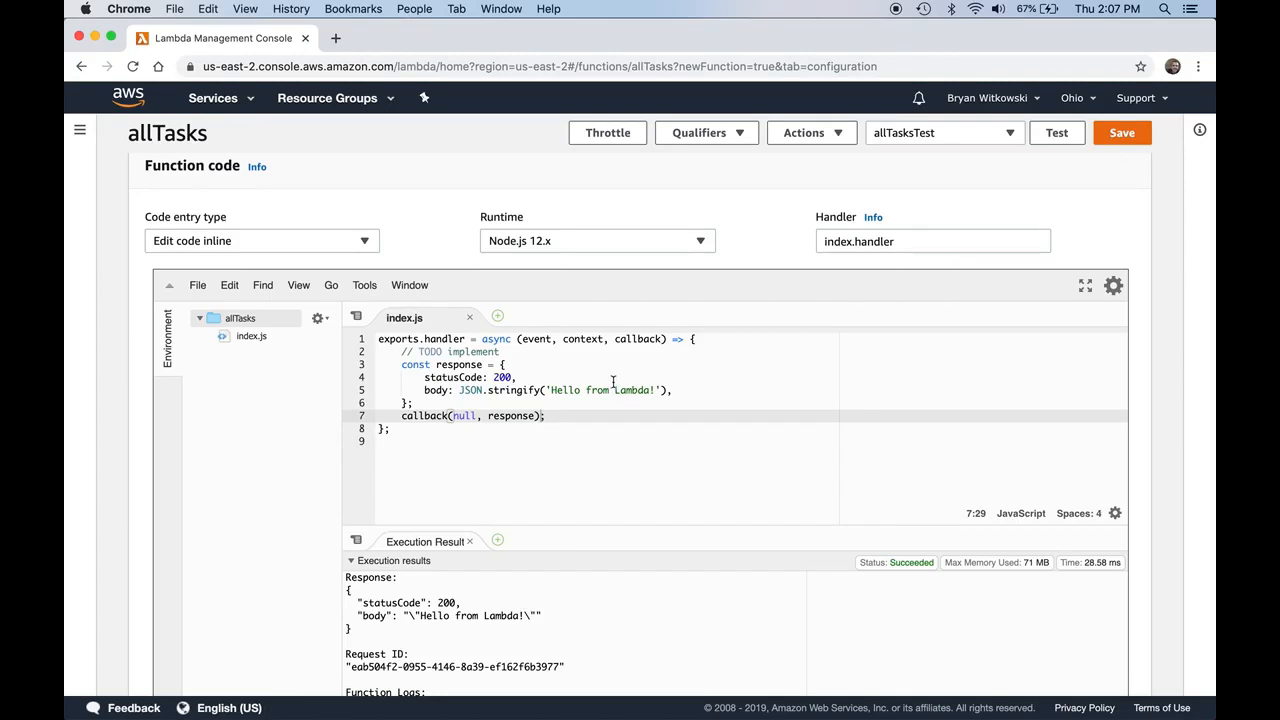
Step: Change the response body text in index.js to 'Cubs stink from Lambda!' and test the saved function with allTasksTest
drag(655, 390, 541, 390)
text('Cubs st)
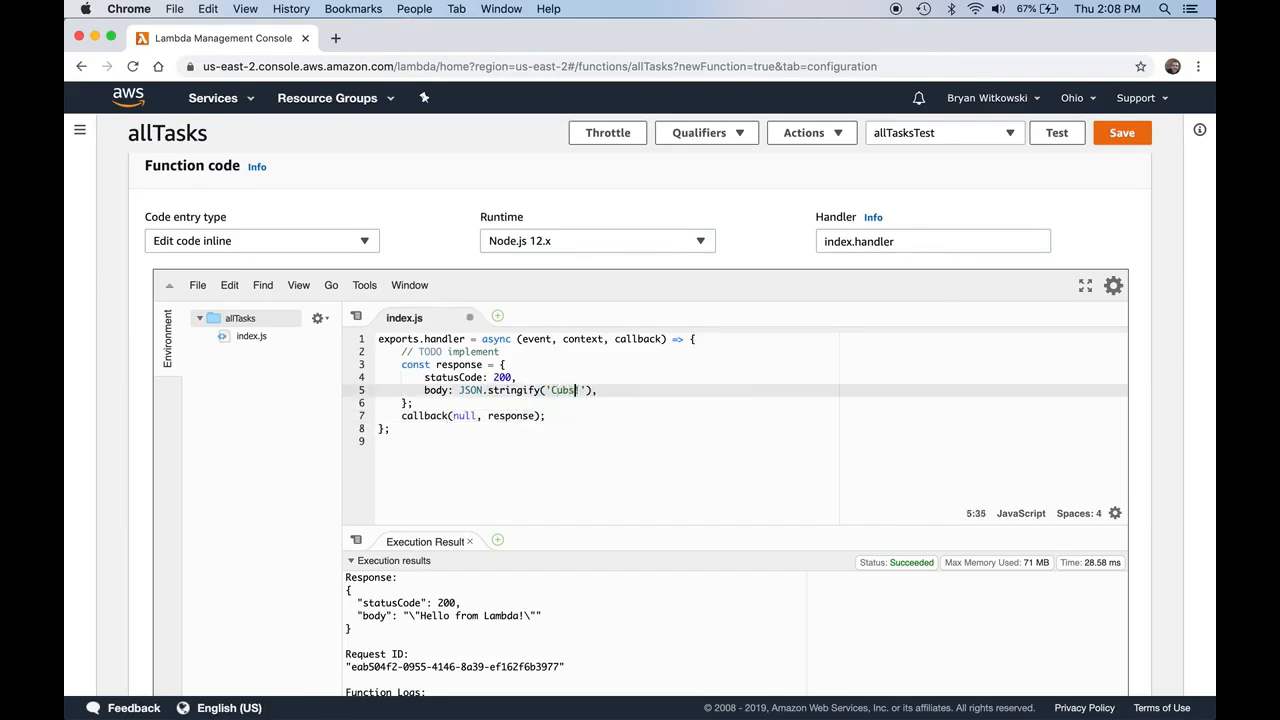
text(ink from Lambda!)
click(1057, 133)
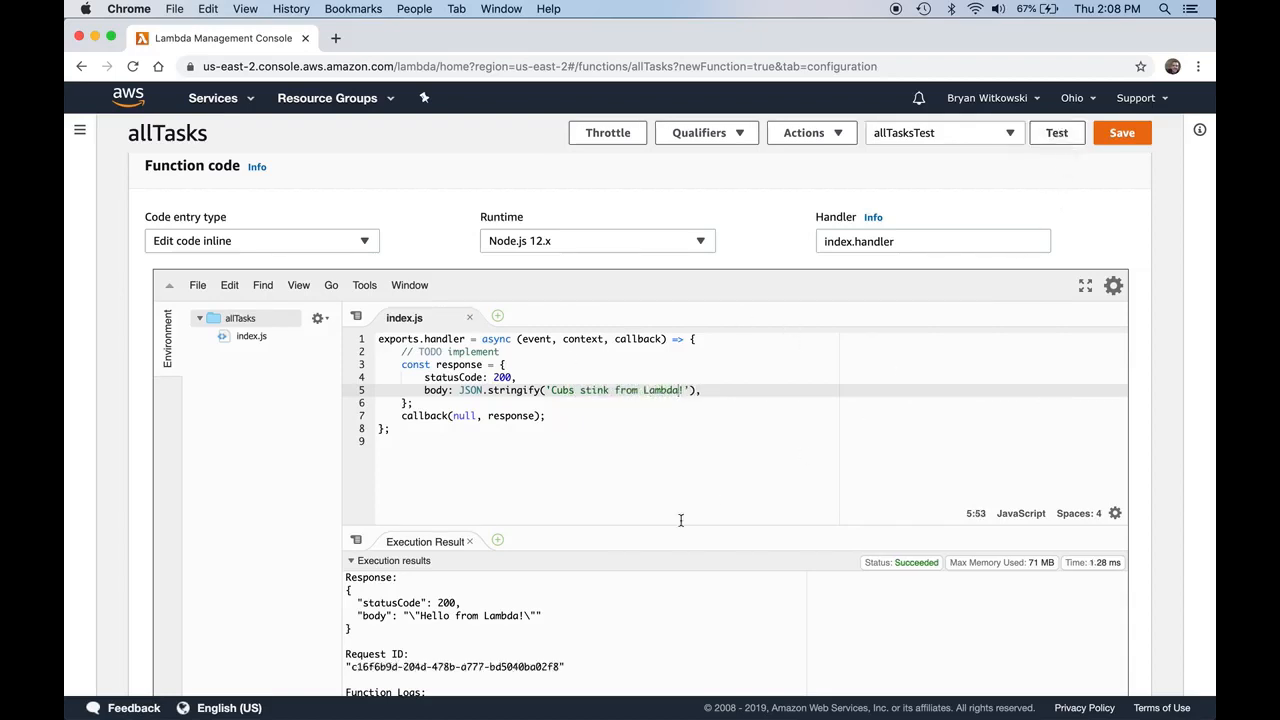
click(1120, 138)
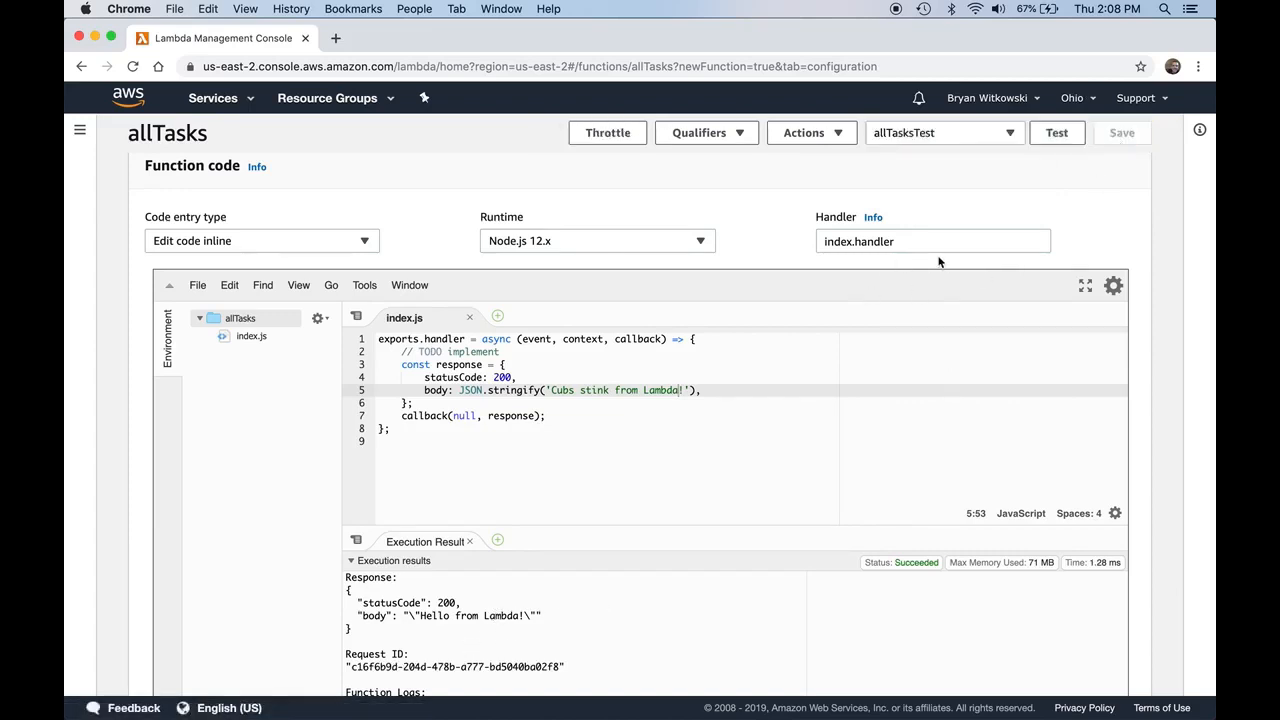
click(1070, 143)
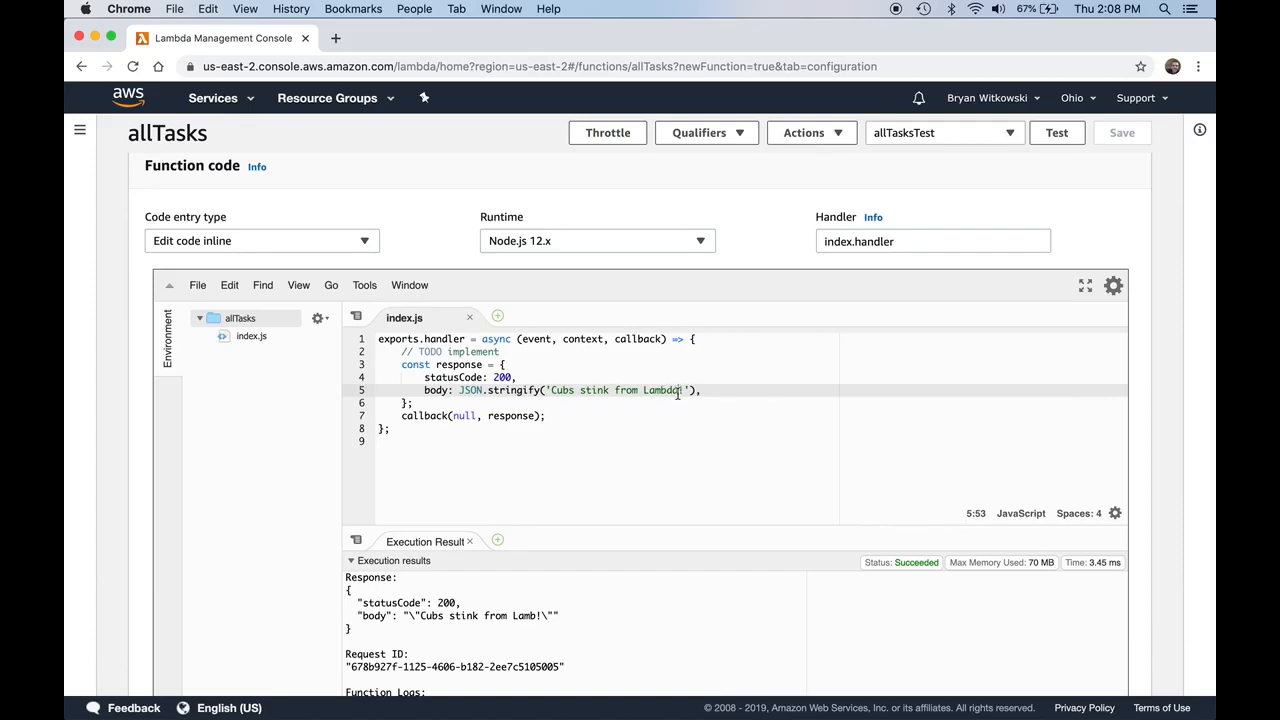
drag(513, 615, 538, 615)
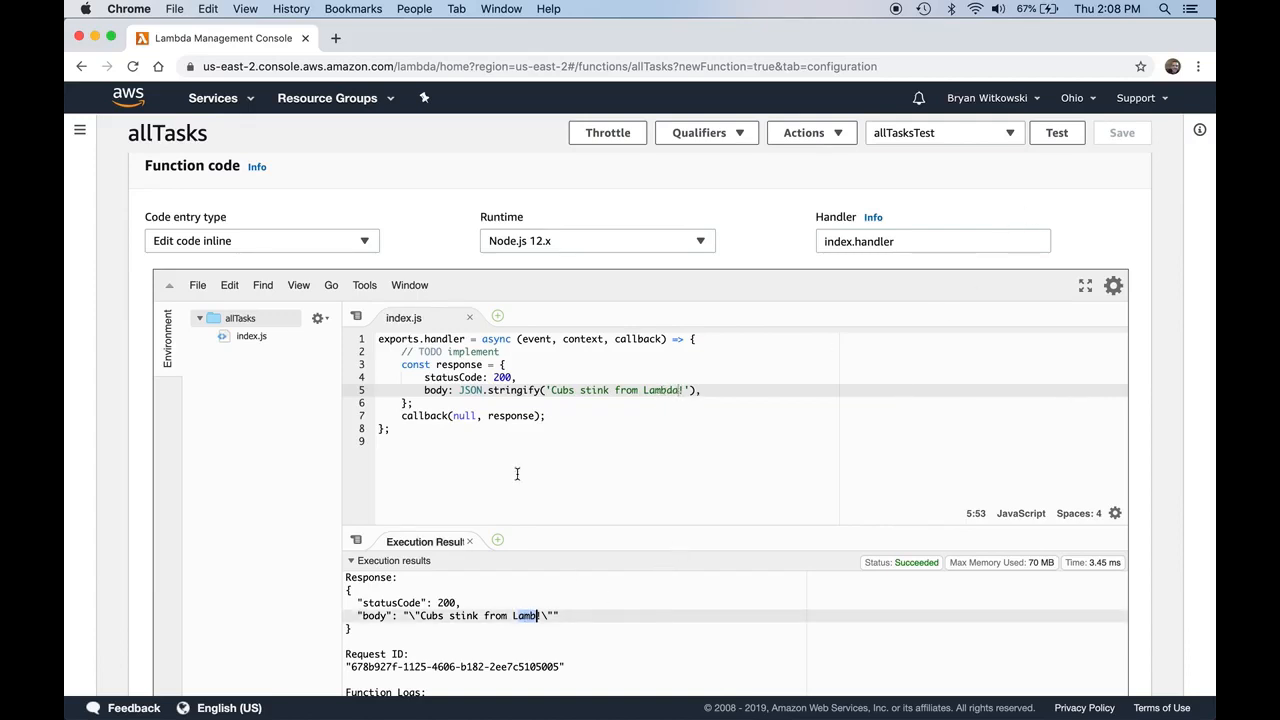
Step: Remove the exclamation mark from the response body text and test the saved function again
click(703, 392)
click(682, 391)
key(BackSpace)
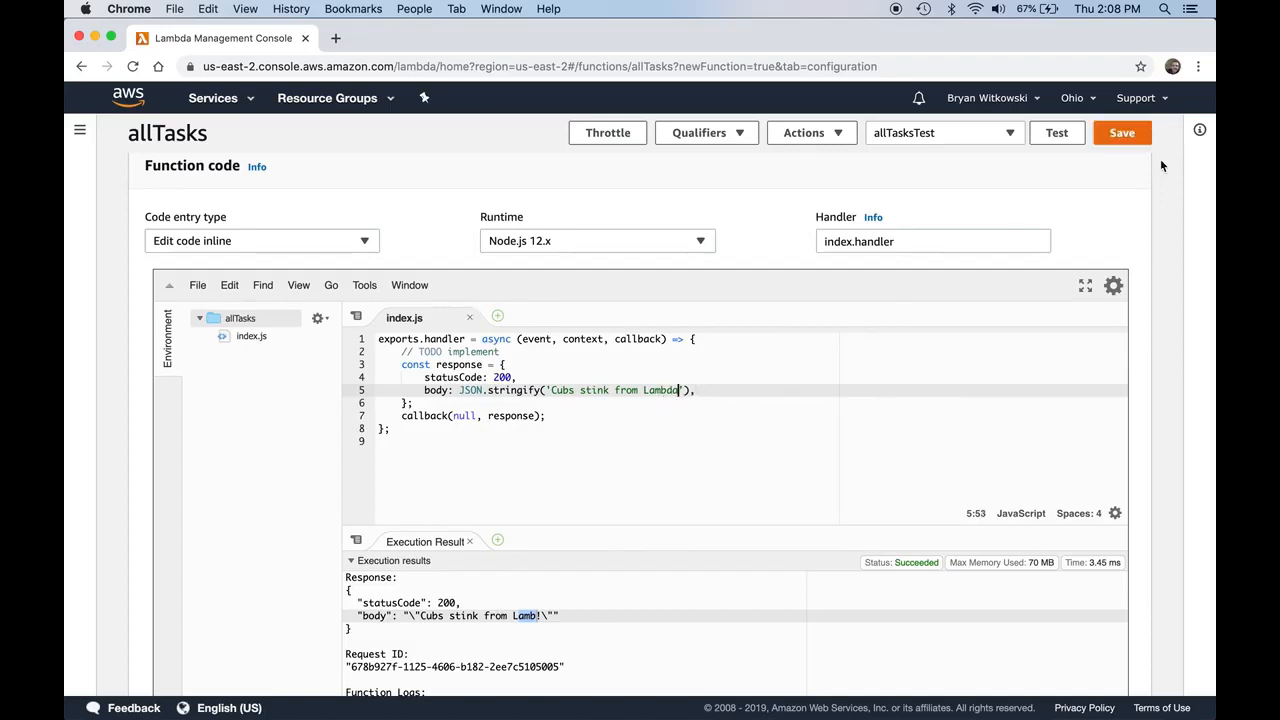
click(1122, 136)
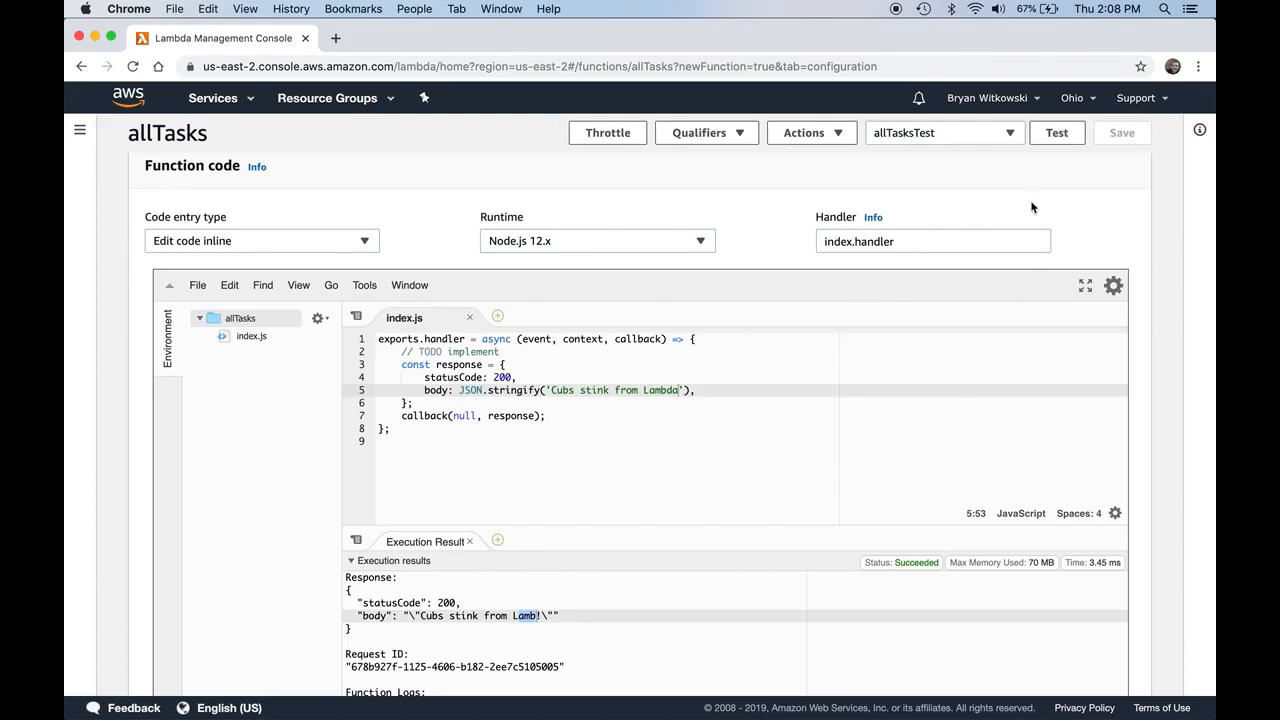
click(1057, 134)
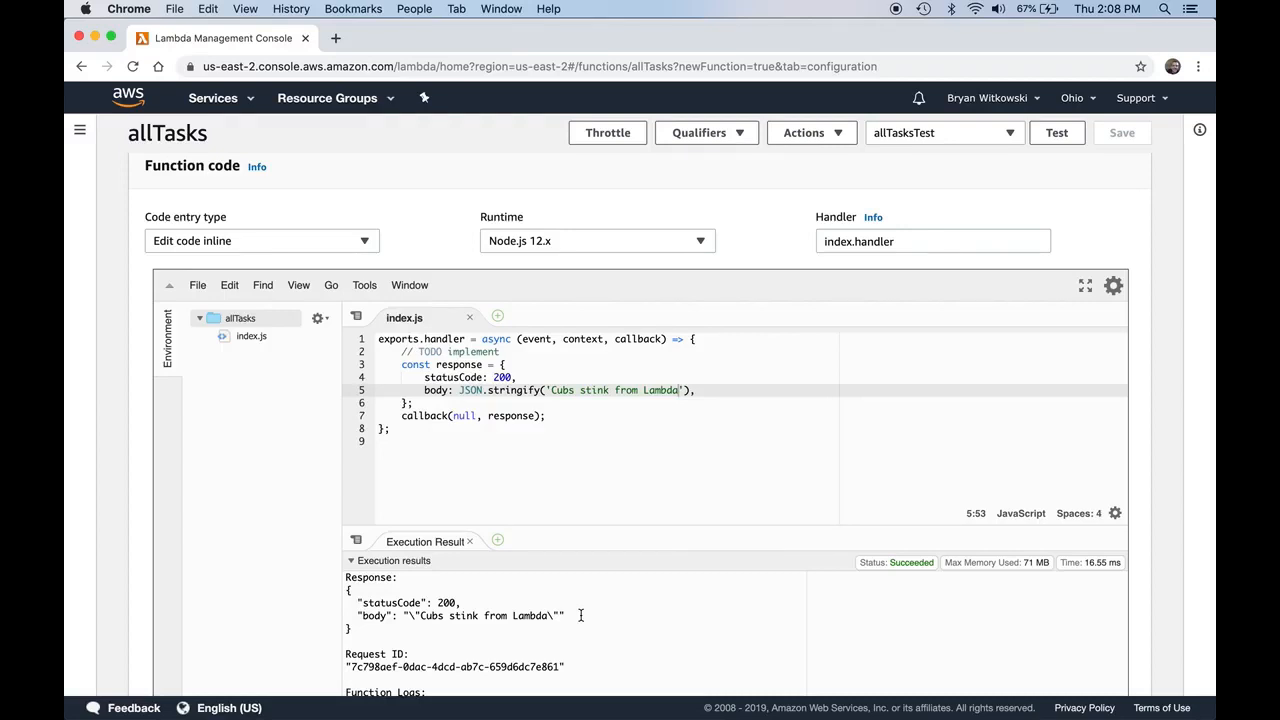
Step: Insert two blank lines above the exports.handler line in index.js
scroll(580, 615, up, 3)
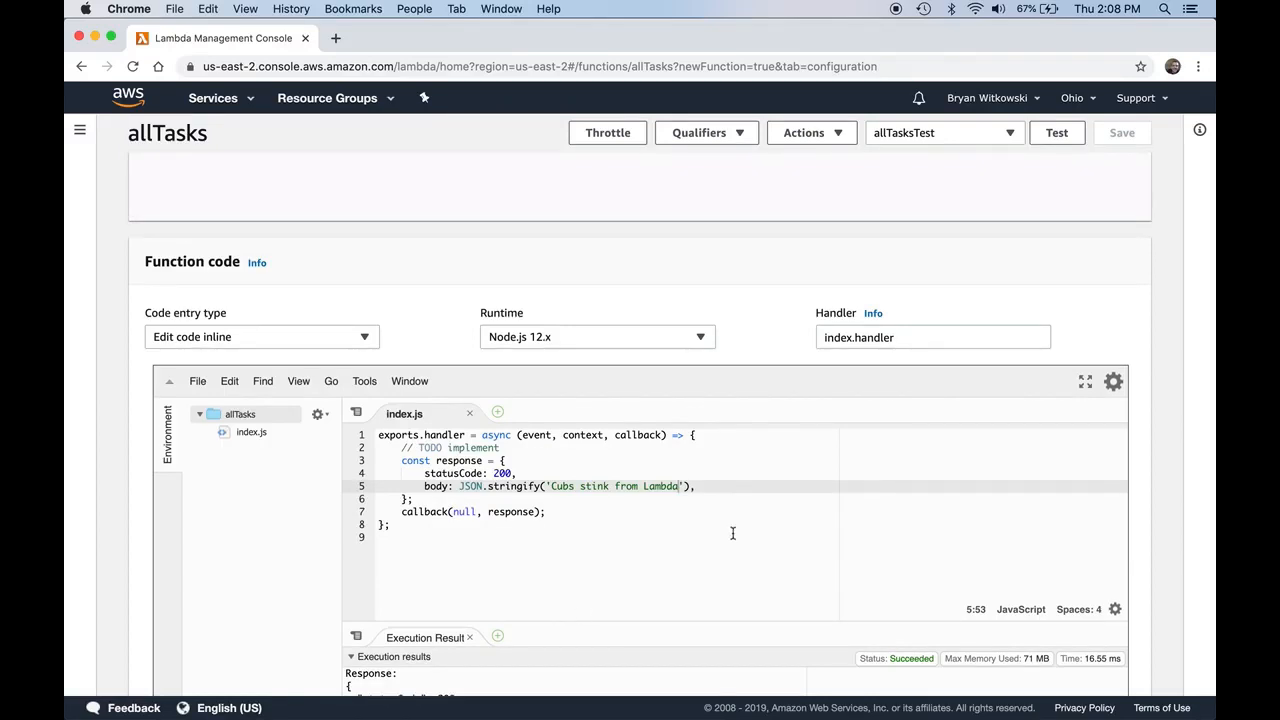
click(741, 438)
key(super+Left)
key(Return)
key(Return)
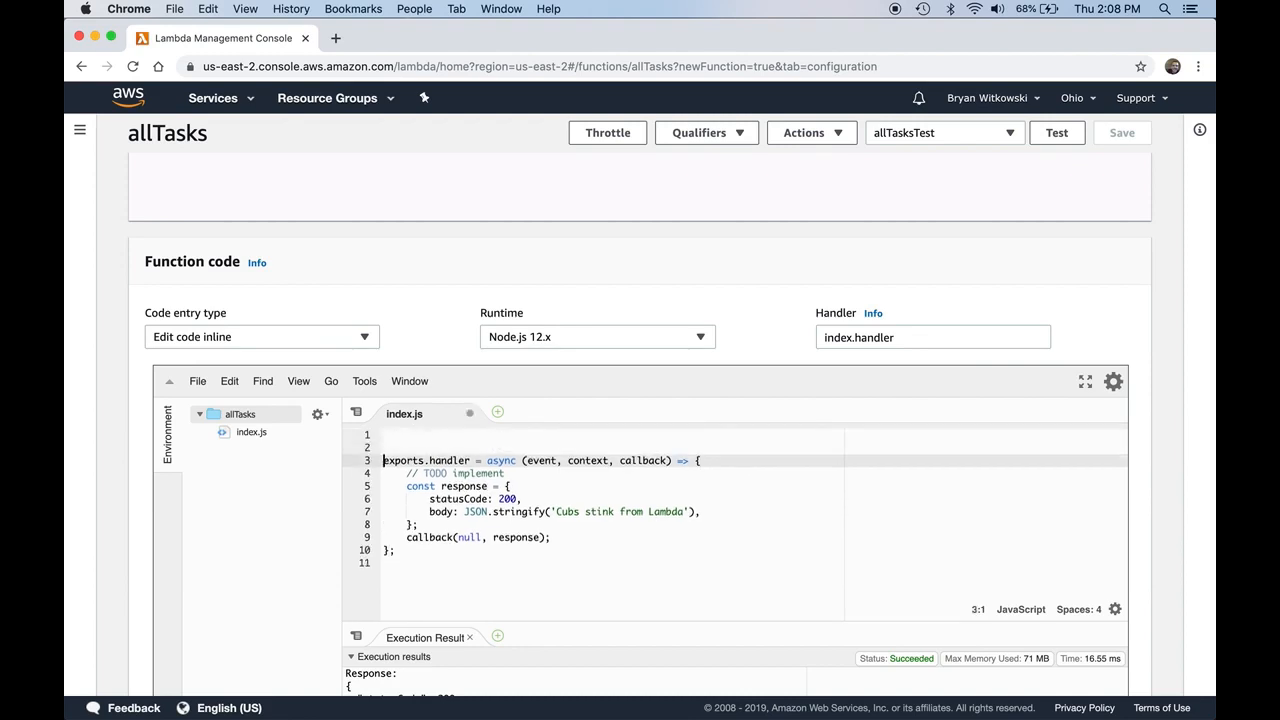
key(Up)
key(Up)
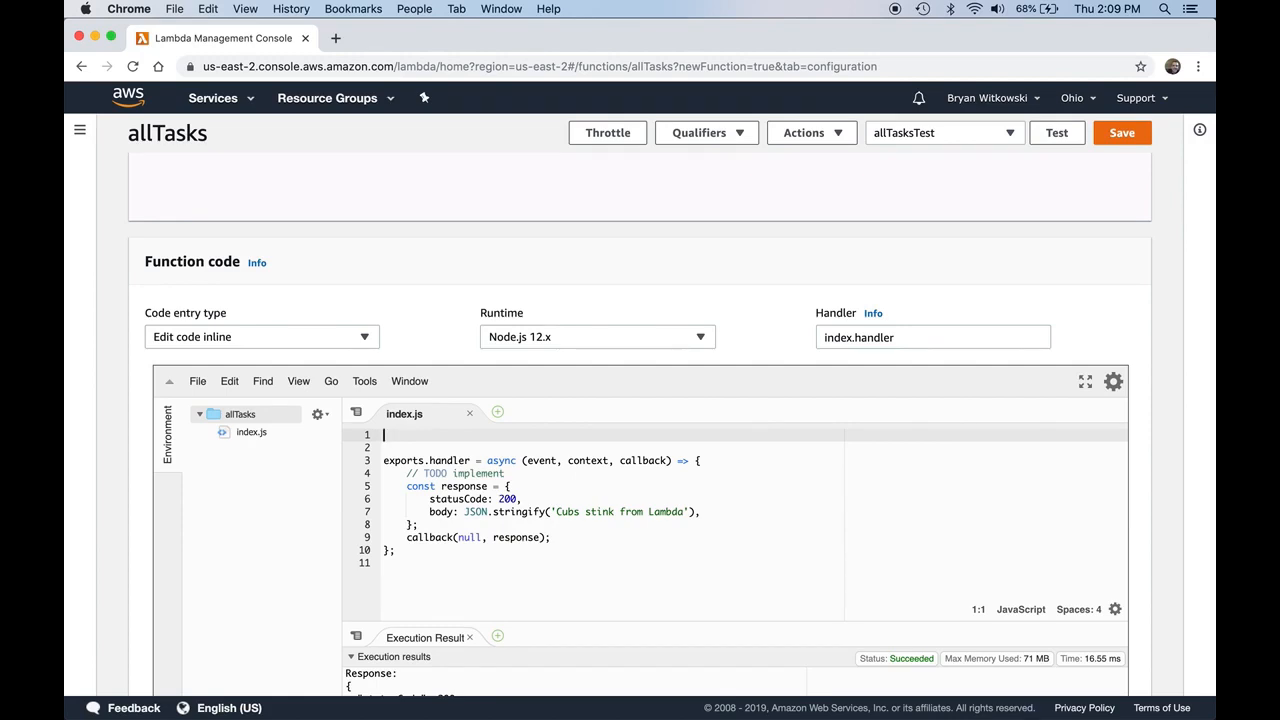
Step: Declare a const tasks array on the first line containing {"id": 1, "description": "walk the dog"}
text(const )
text(tasks)
text( = )
text([{')
text(id": 1)
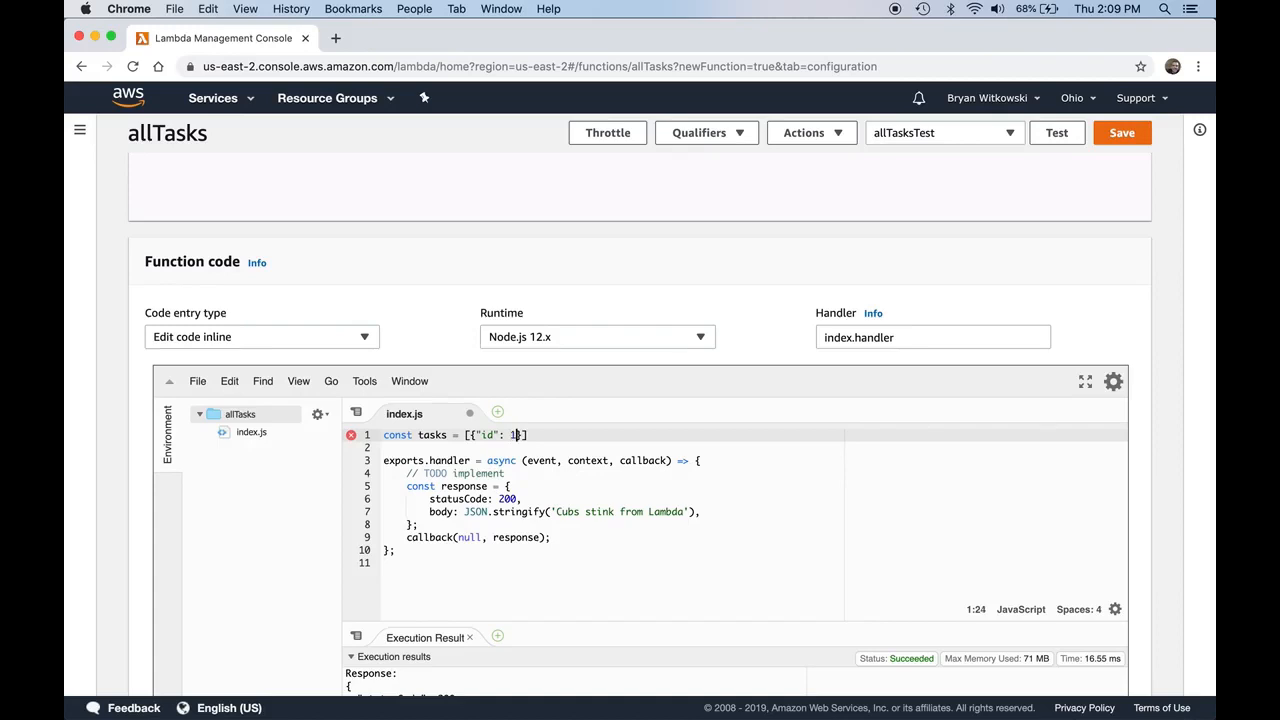
text(, "description)
text(: "walk the dog")
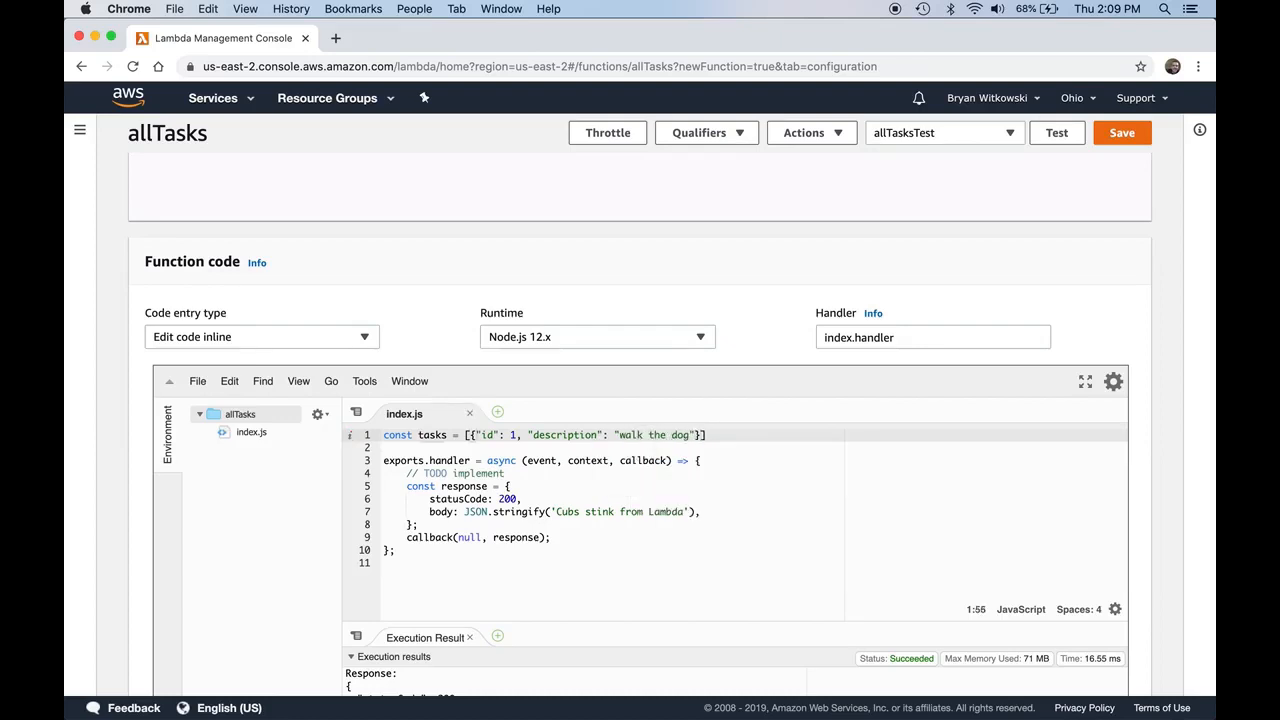
Step: Add two comma-separated copies of the "walk the dog" object to the tasks array
drag(703, 435, 468, 435)
key(super+c)
click(703, 435)
text(,)
key(super+v)
text(,)
key(super+v)
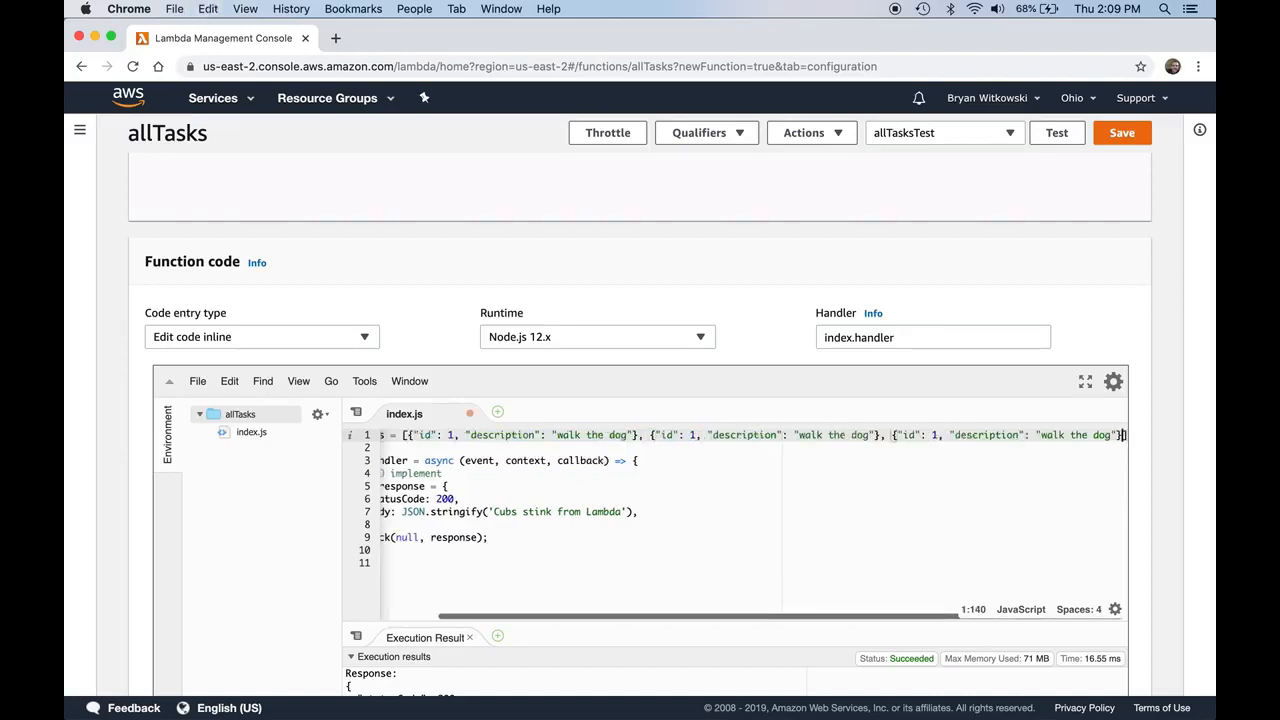
Step: Set the second task's id to 2 and its description to "take out the trash"
click(700, 435)
double_click(691, 435)
text(2)
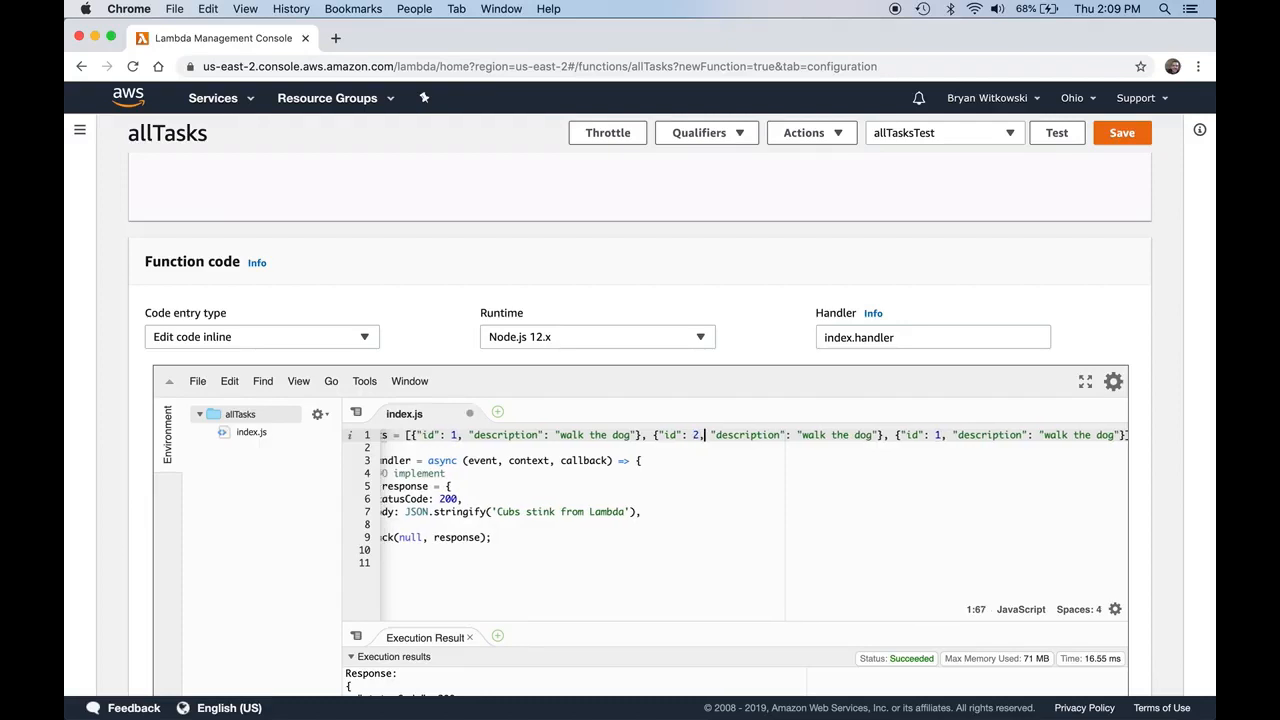
drag(802, 435, 874, 435)
text(take out the trash)
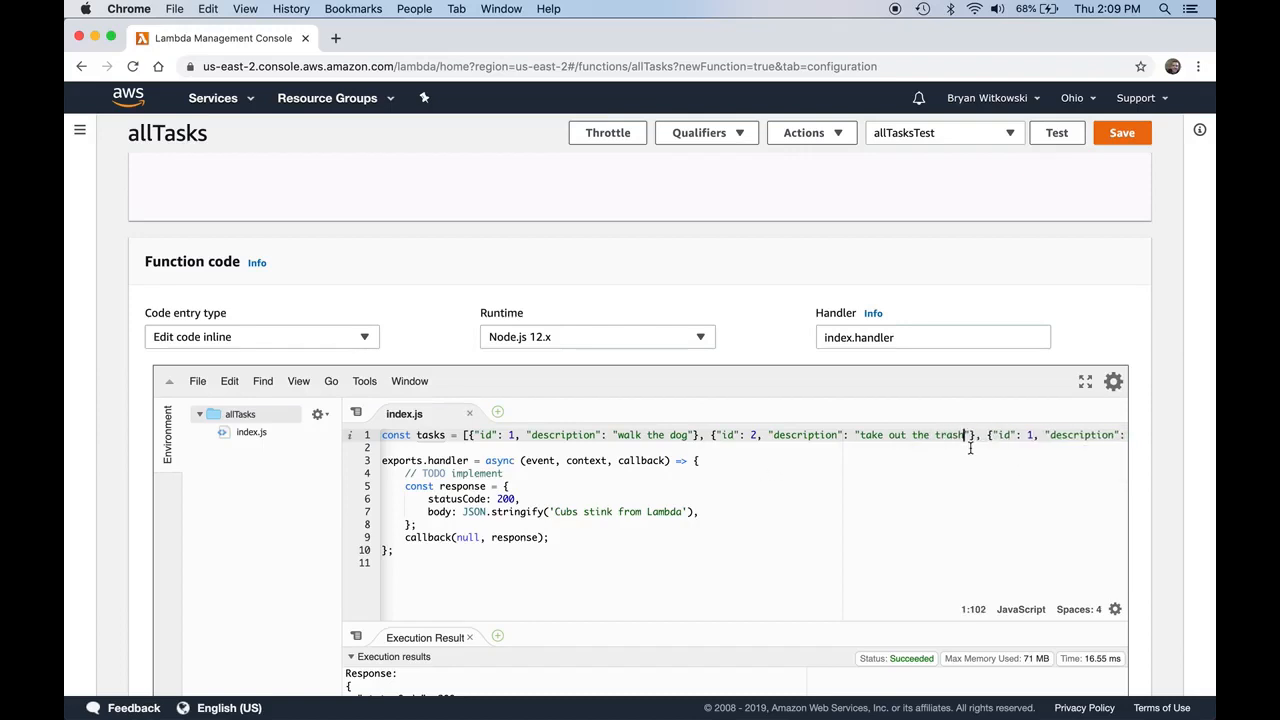
Step: Put the third task on its own line in the array and set its id to 3
click(987, 435)
key(Return)
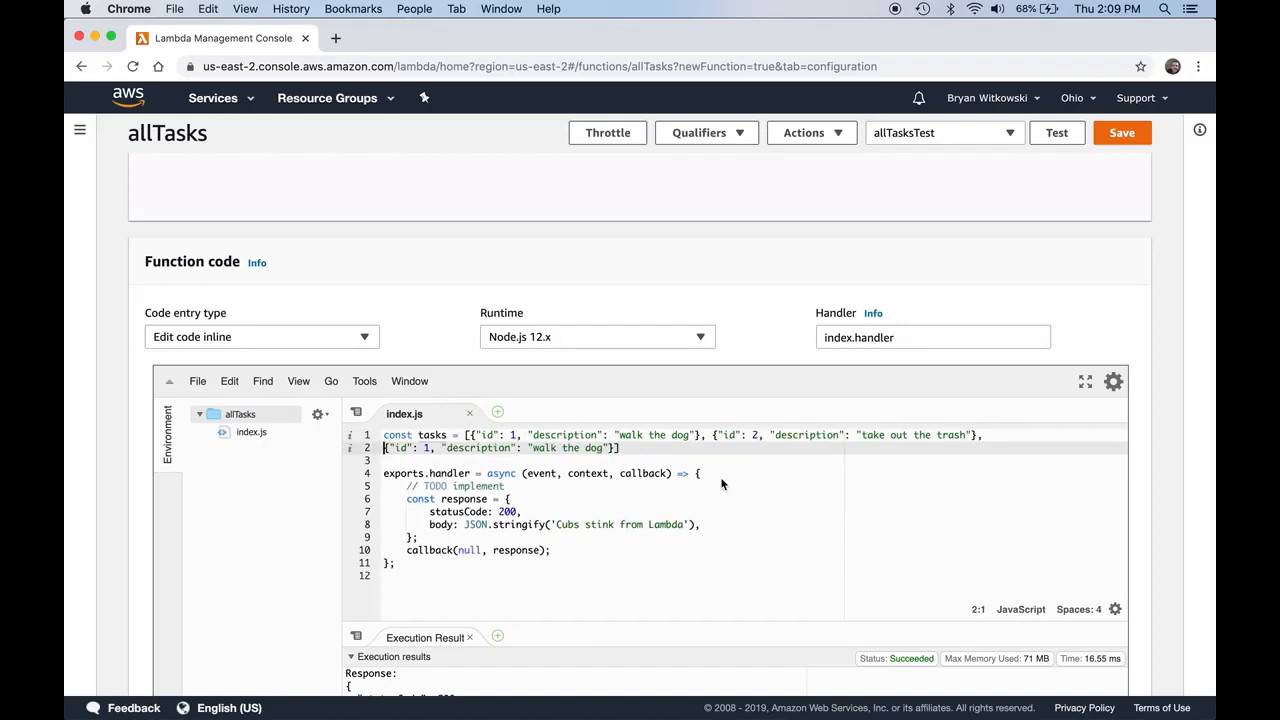
click(546, 448)
key(BackSpace)
text(3)
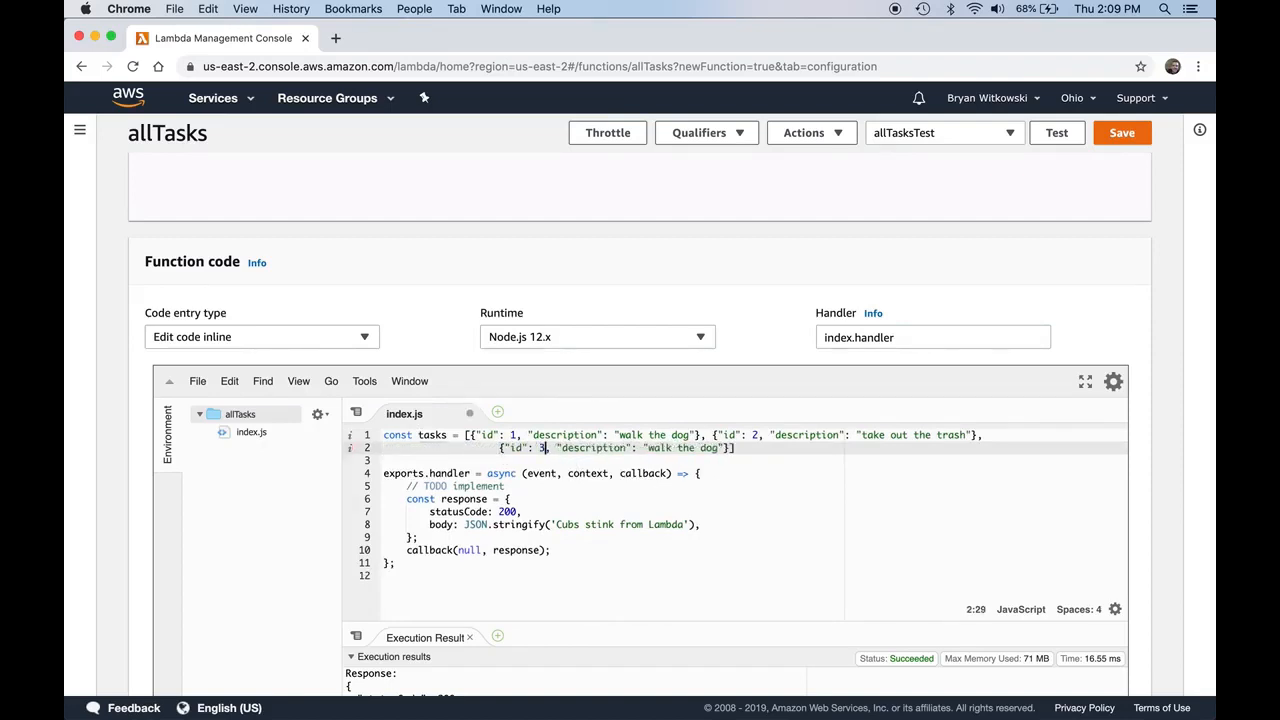
Step: Set the third task's description to "get groceries" and end the array declaration with a semicolon
drag(649, 448, 718, 448)
text(get groceries)
click(773, 450)
text(;)
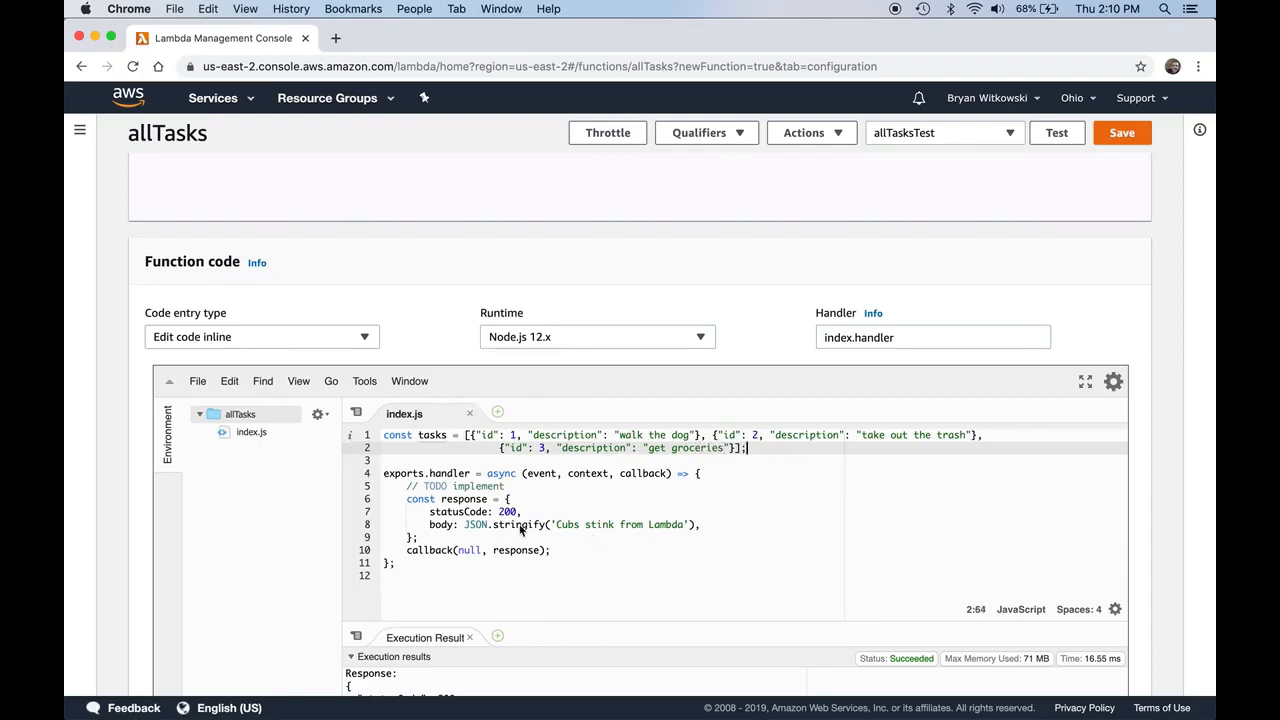
Step: Replace the text string passed to JSON.stringify in the response body with the tasks variable
drag(553, 525, 686, 525)
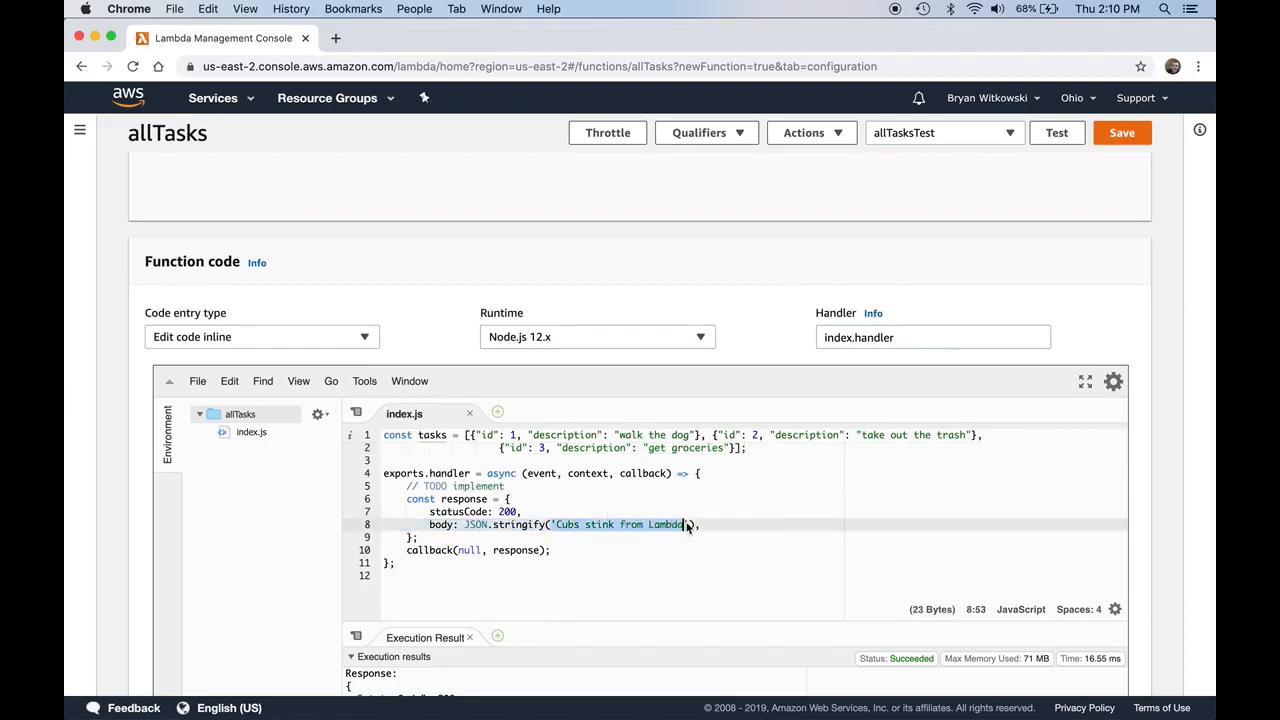
text(tasks)
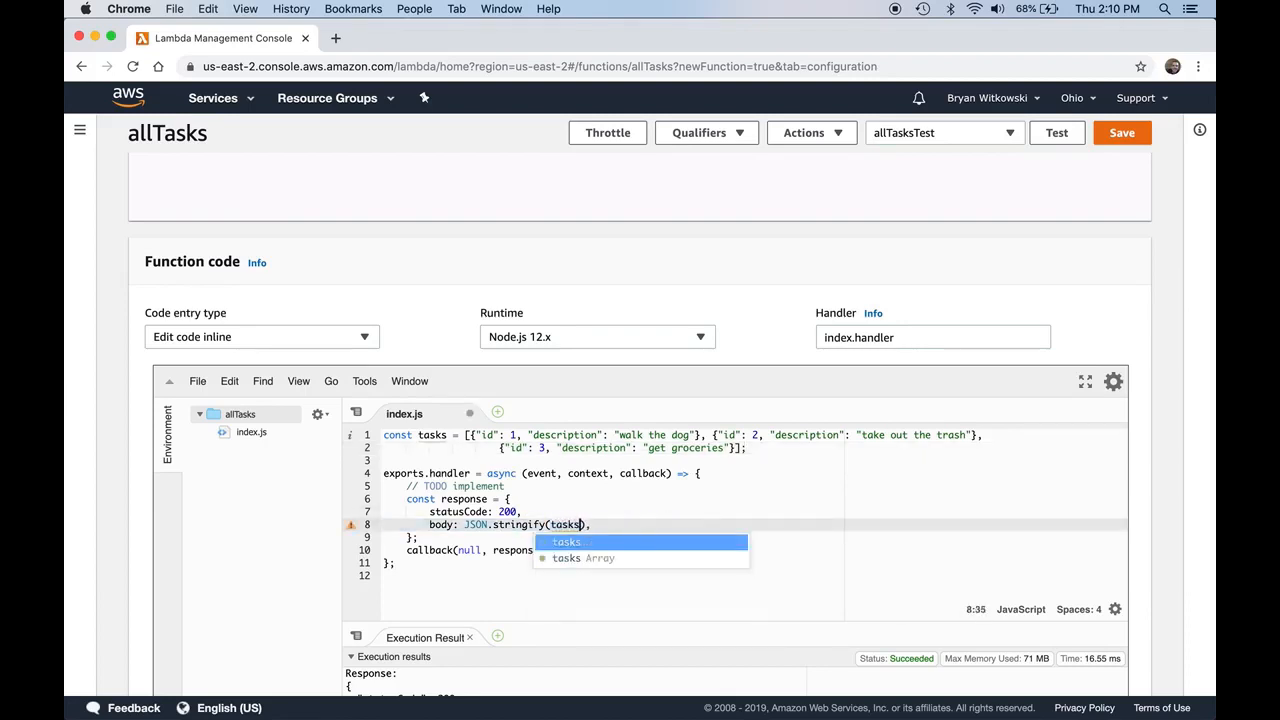
Step: Delete the TODO comment in the handler and insert a blank line before the callback call
click(695, 488)
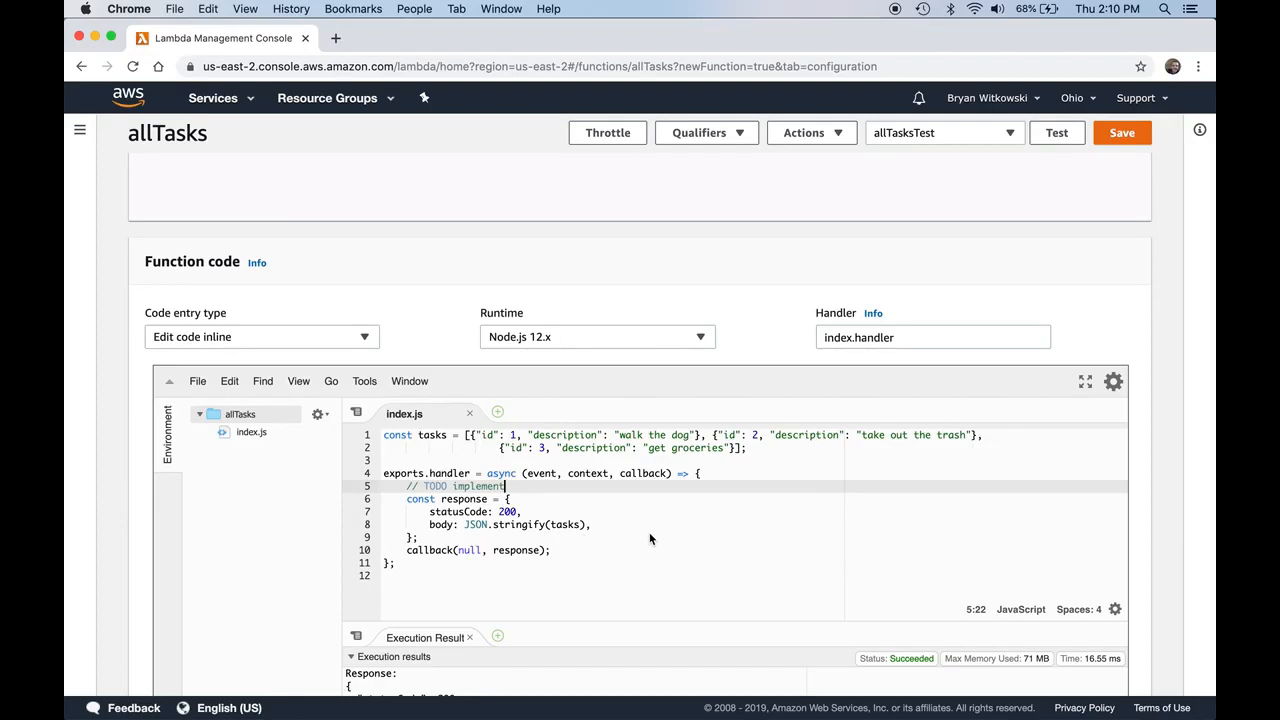
key(shift+Home)
key(BackSpace)
key(super+s)
click(568, 541)
key(Return)
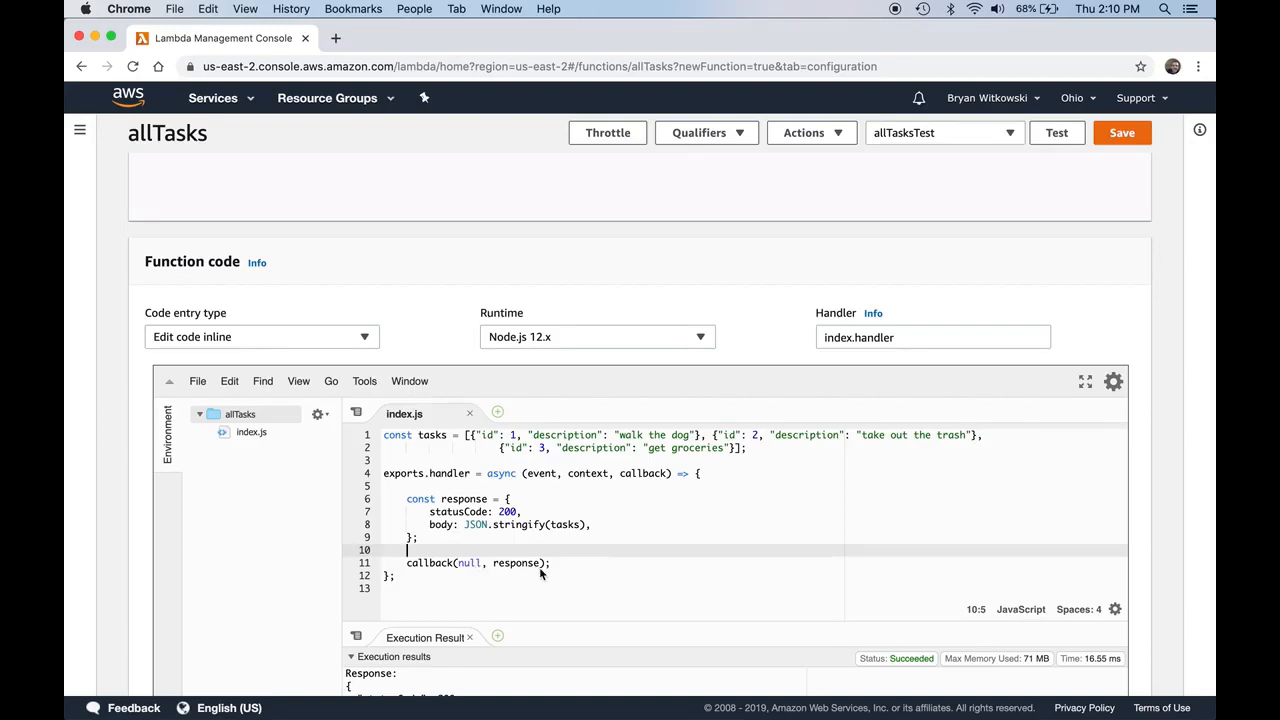
Step: Save the function, run the allTasksTest test and review the execution response
click(1124, 138)
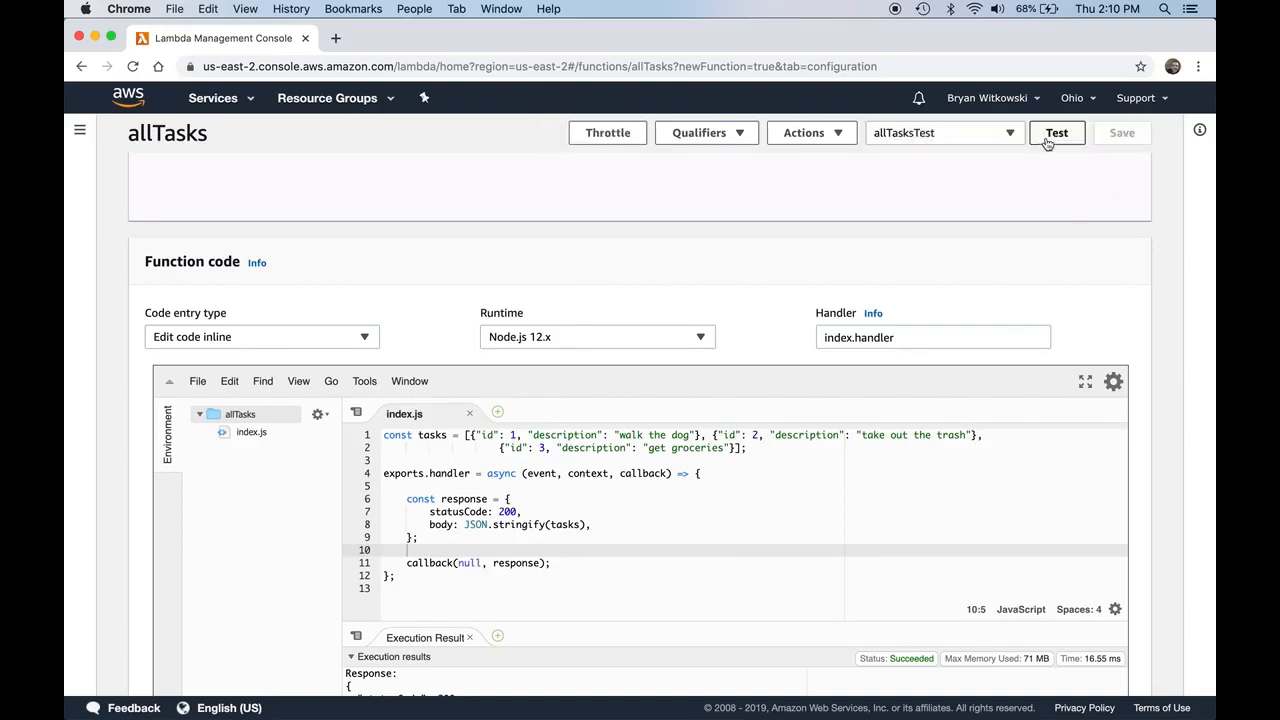
click(1055, 133)
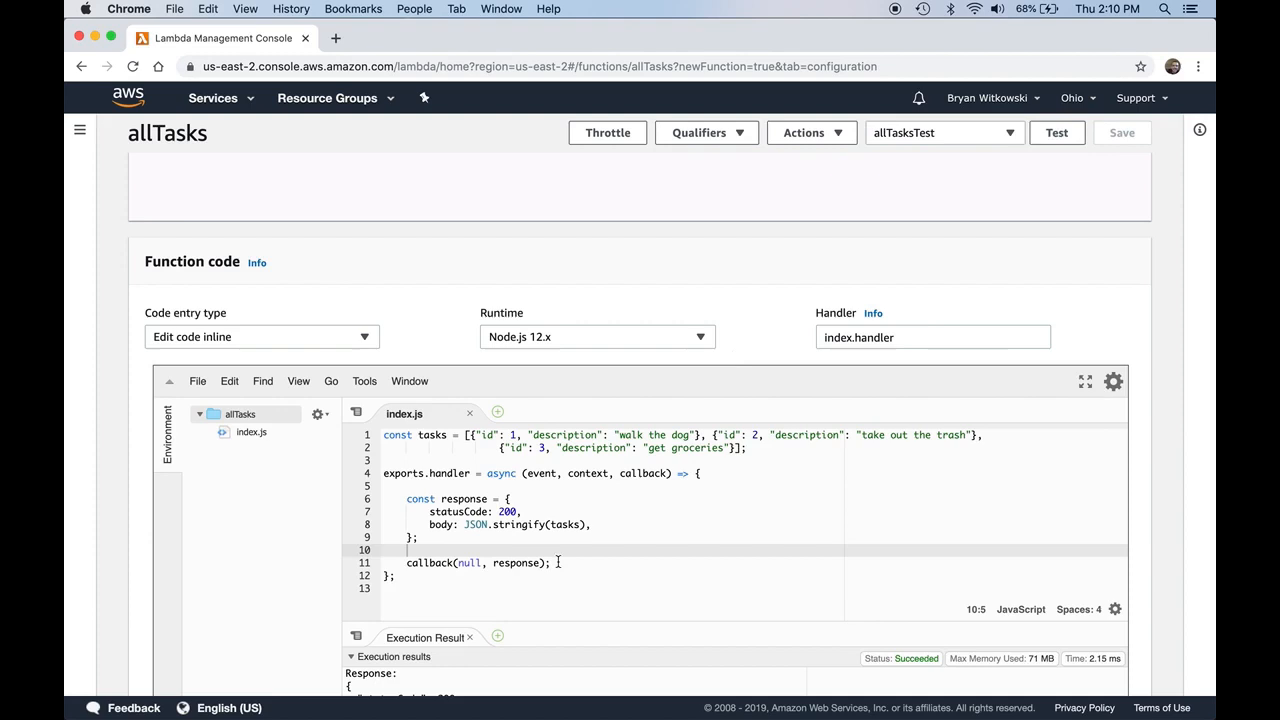
scroll(1160, 555, down, 3)
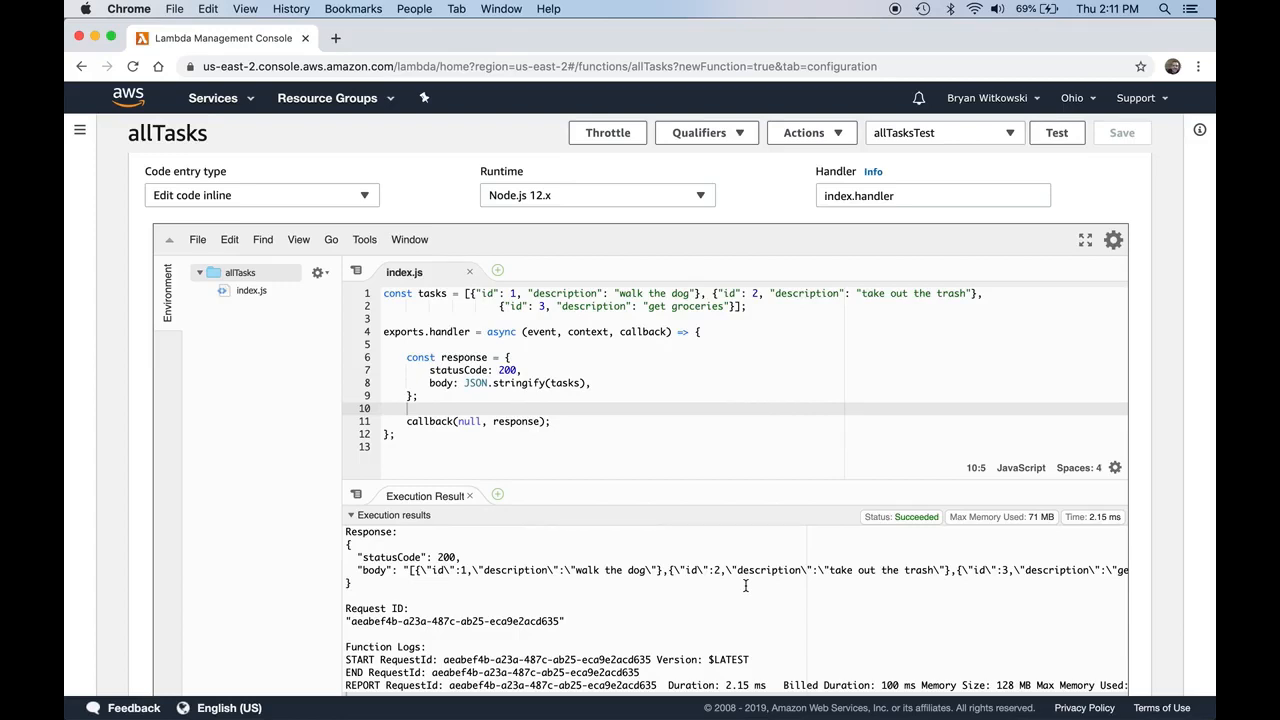
Step: Switch to the API Gateway service, review the API types and start building an HTTP API
click(229, 103)
click(143, 200)
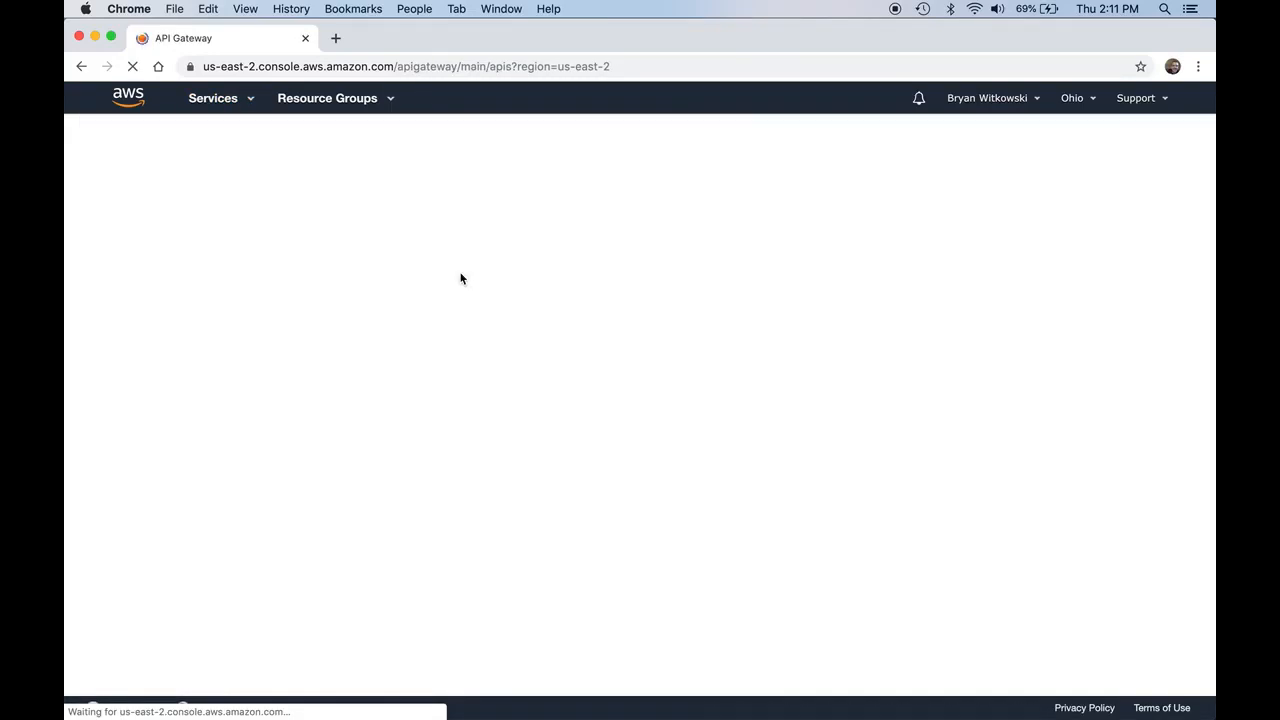
scroll(541, 552, down, 2)
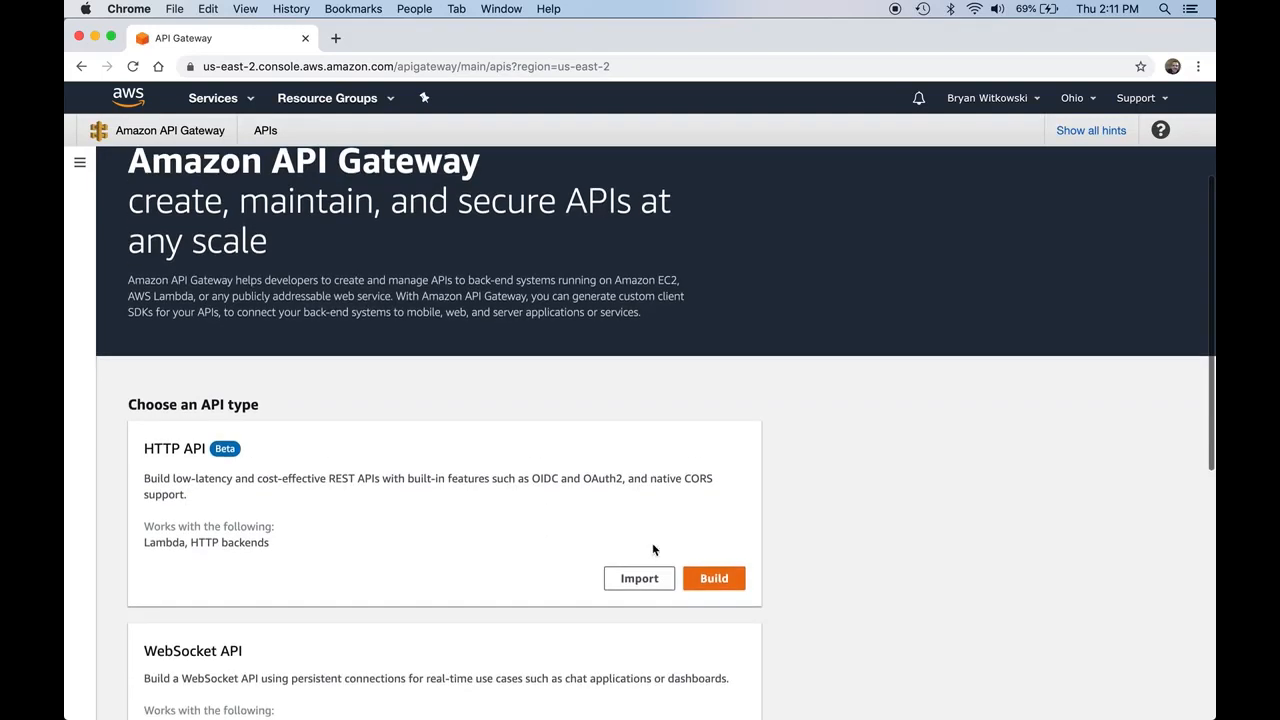
scroll(840, 586, down, 2)
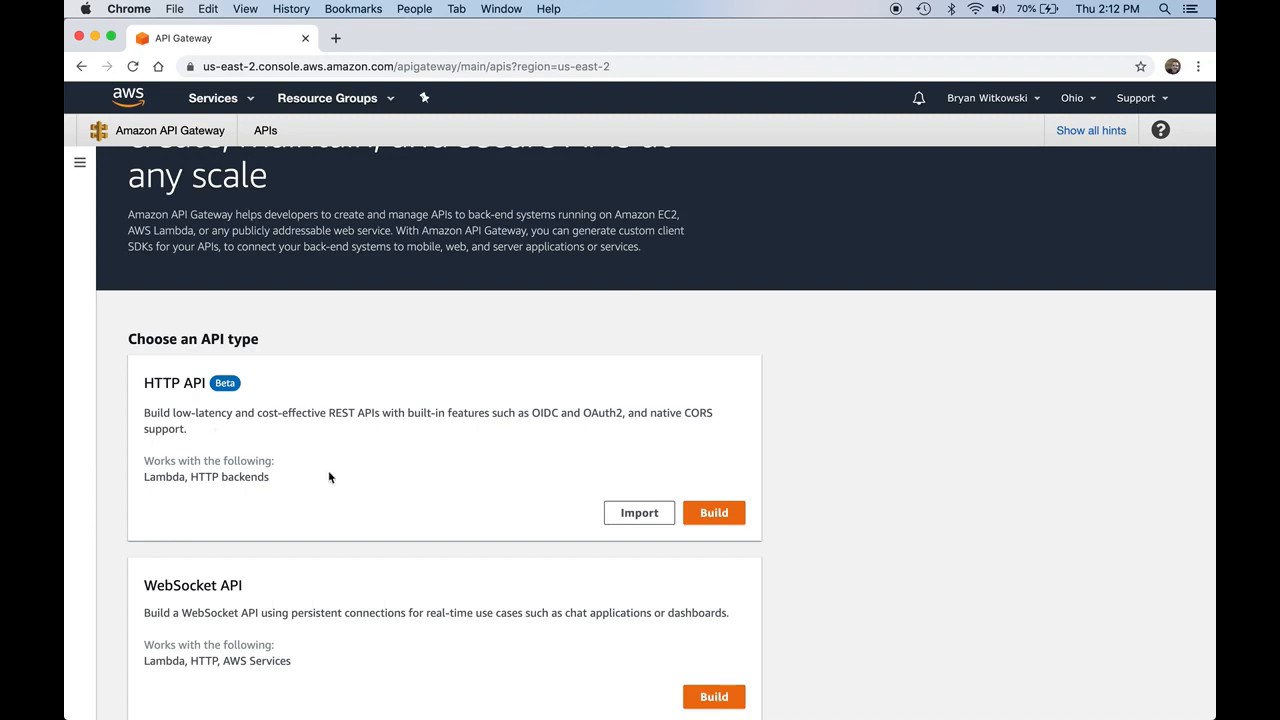
scroll(346, 440, down, 5)
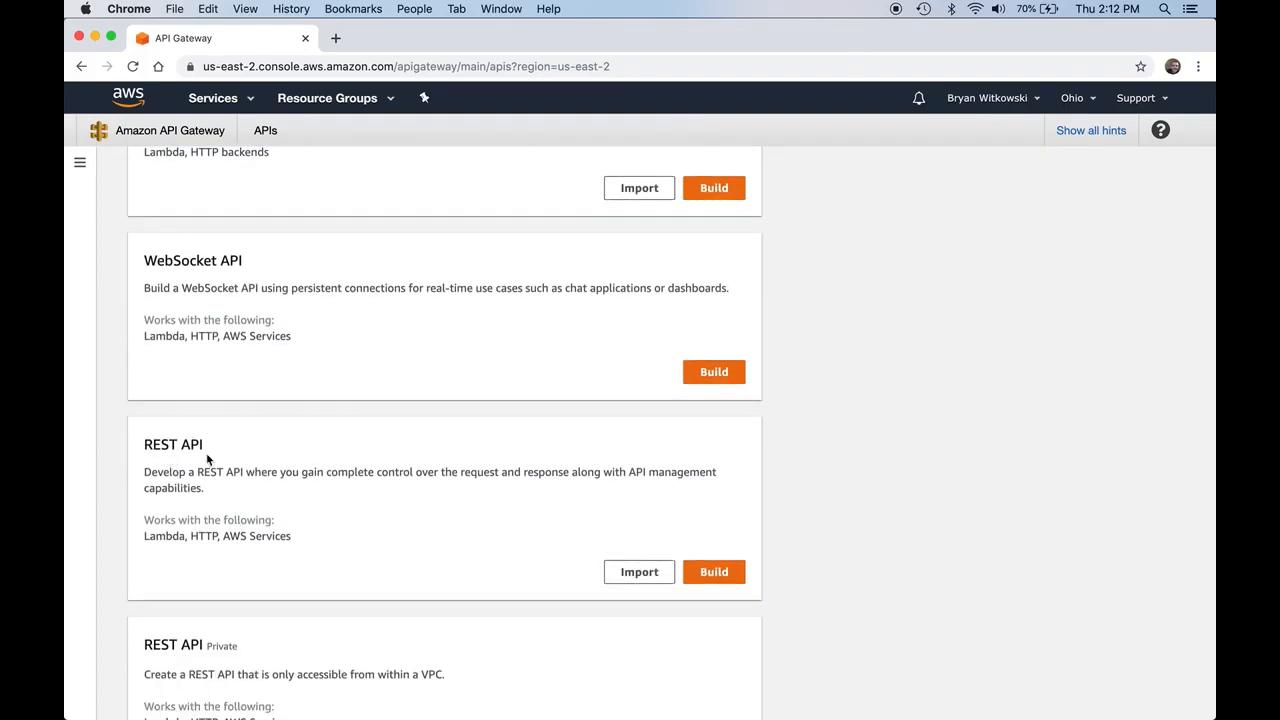
scroll(291, 527, up, 5)
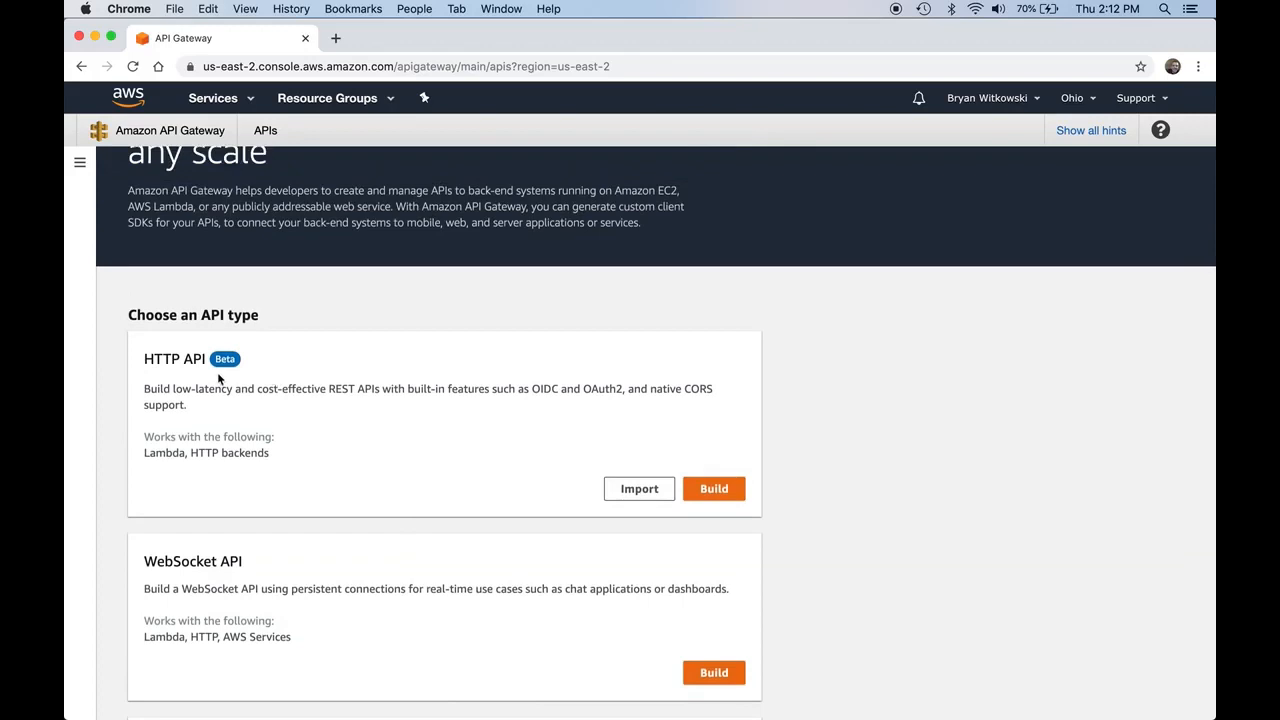
click(716, 490)
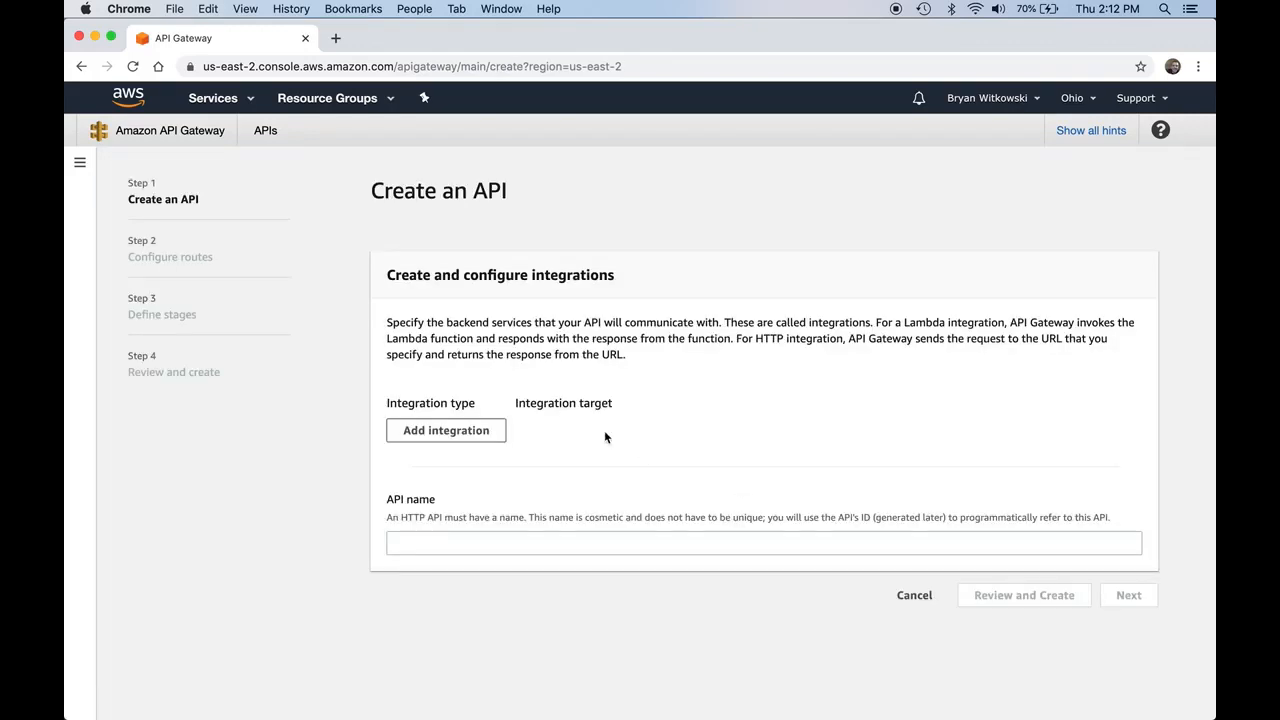
Step: Name the new HTTP API matc-demo
click(552, 540)
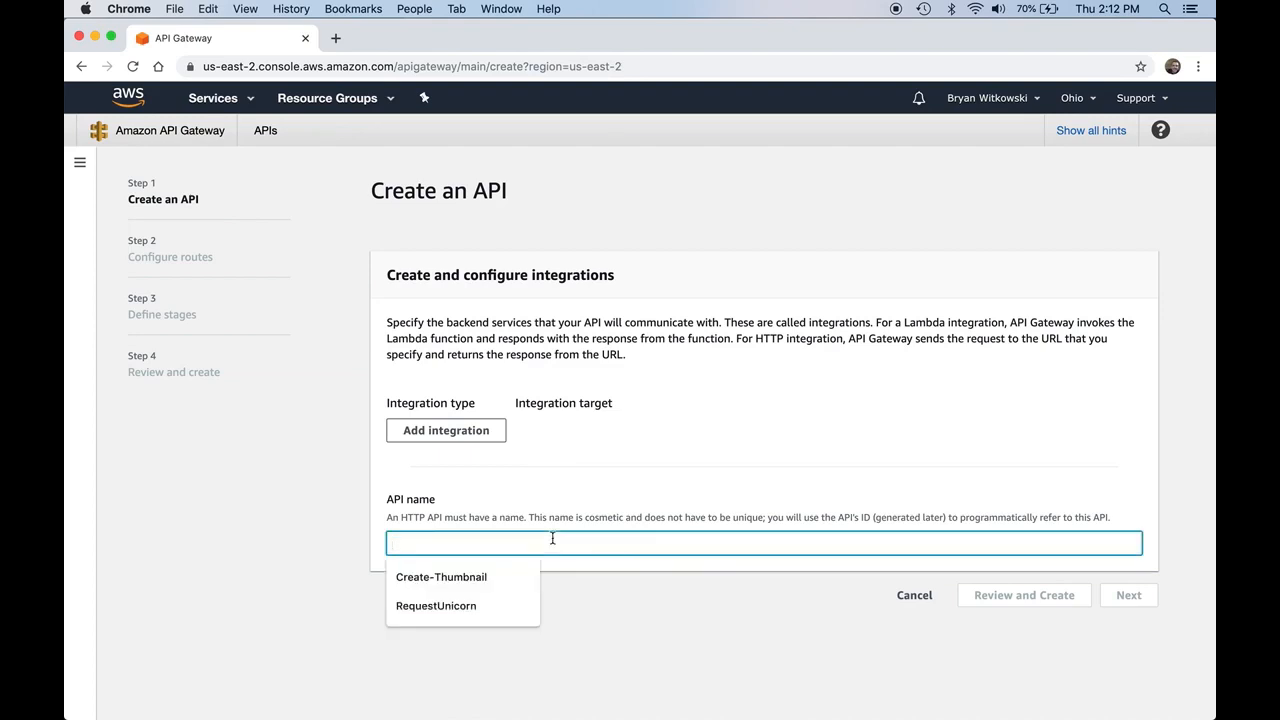
text(matc-demo)
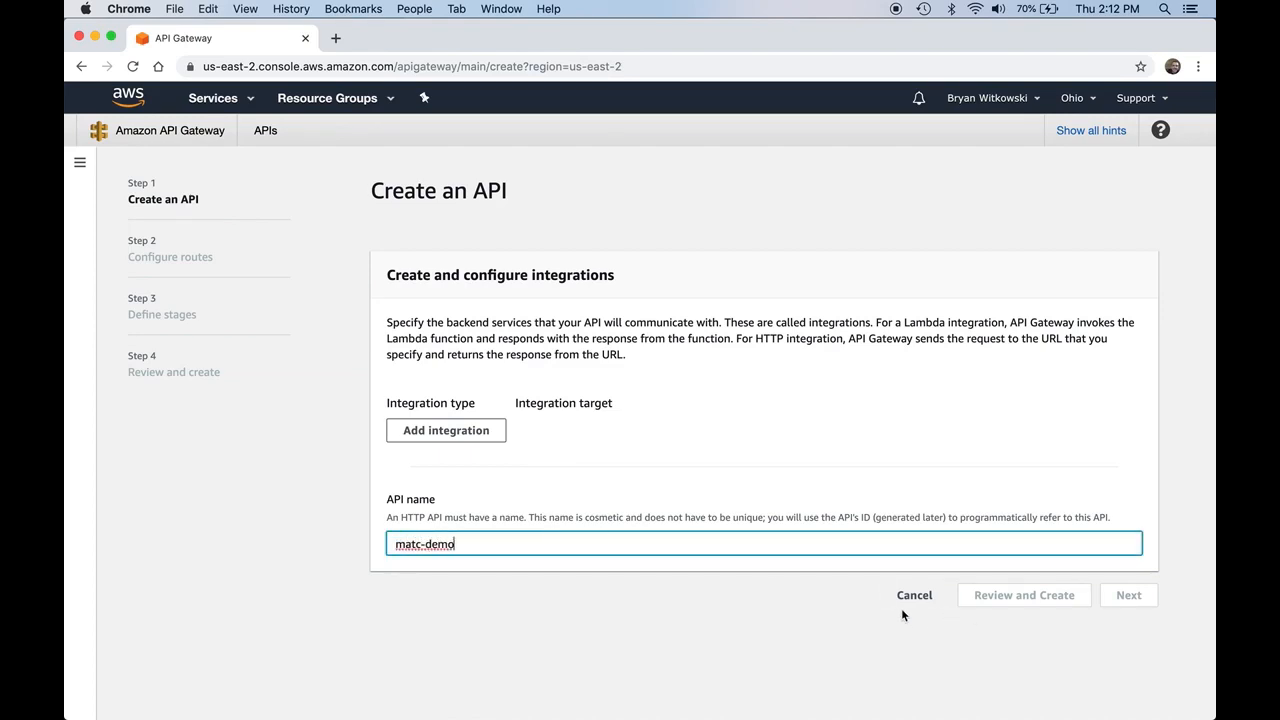
key(Tab)
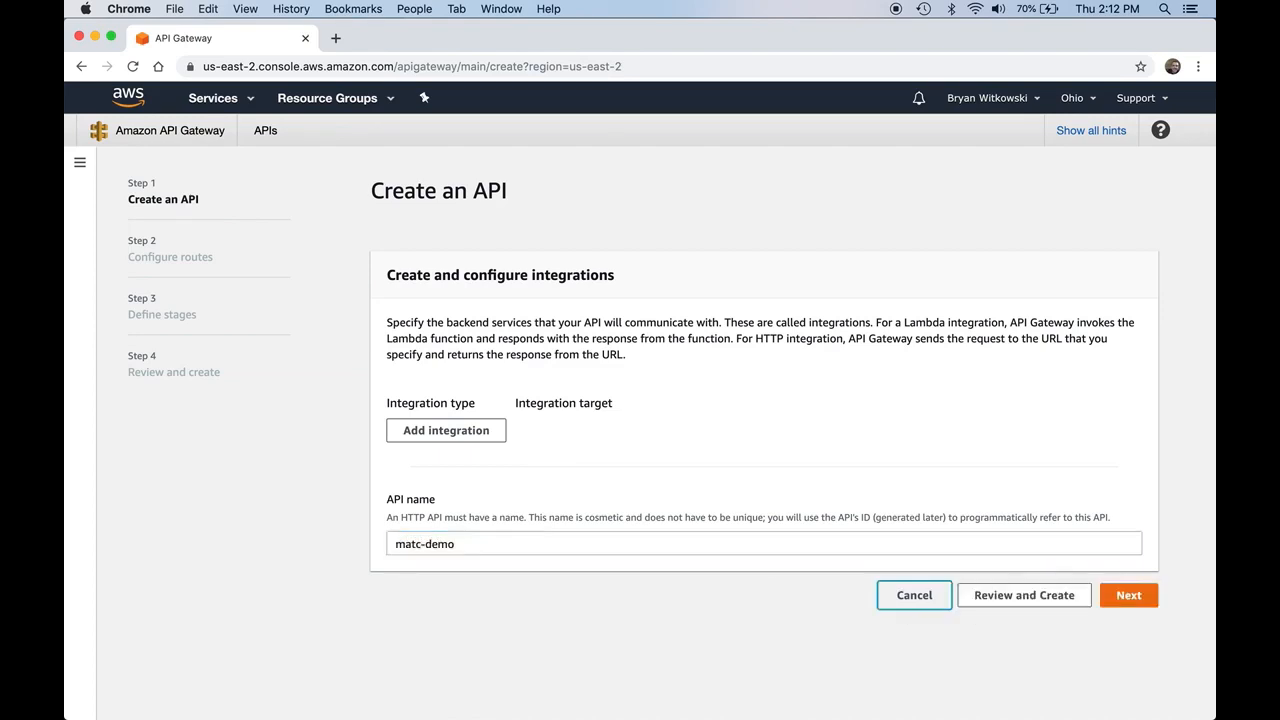
click(1126, 595)
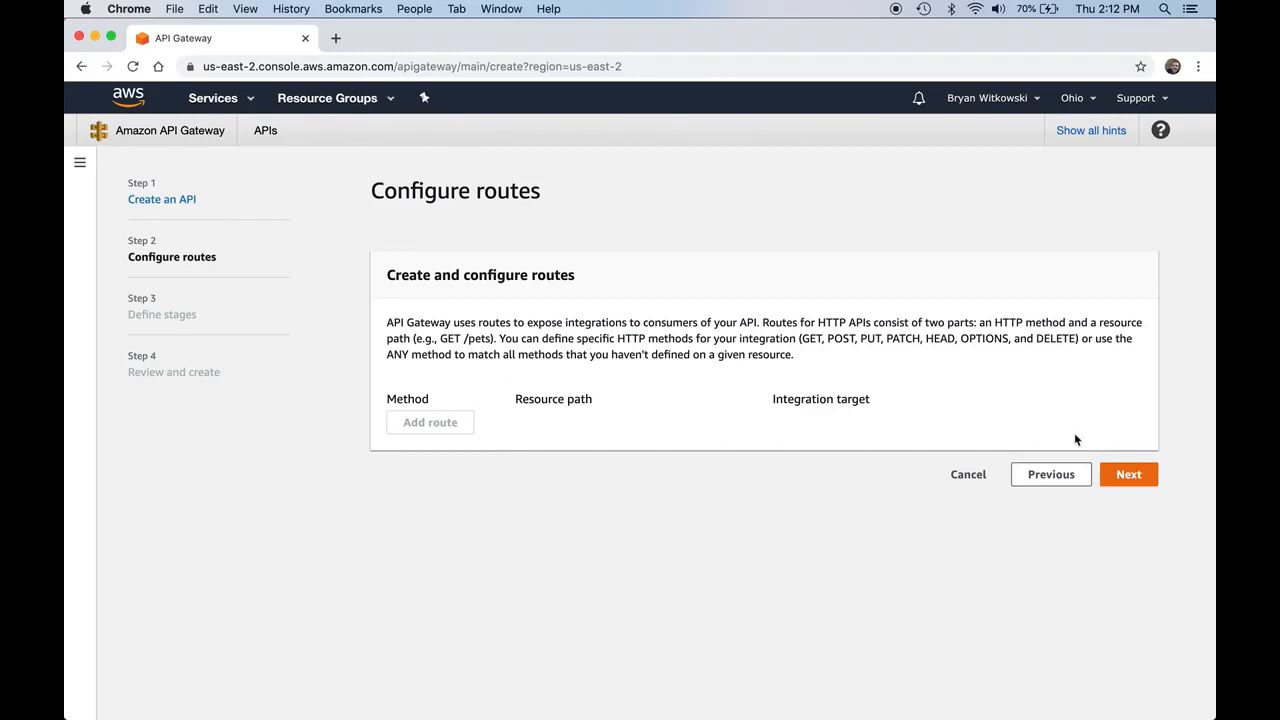
drag(860, 341, 943, 433)
scroll(839, 403, down, 1)
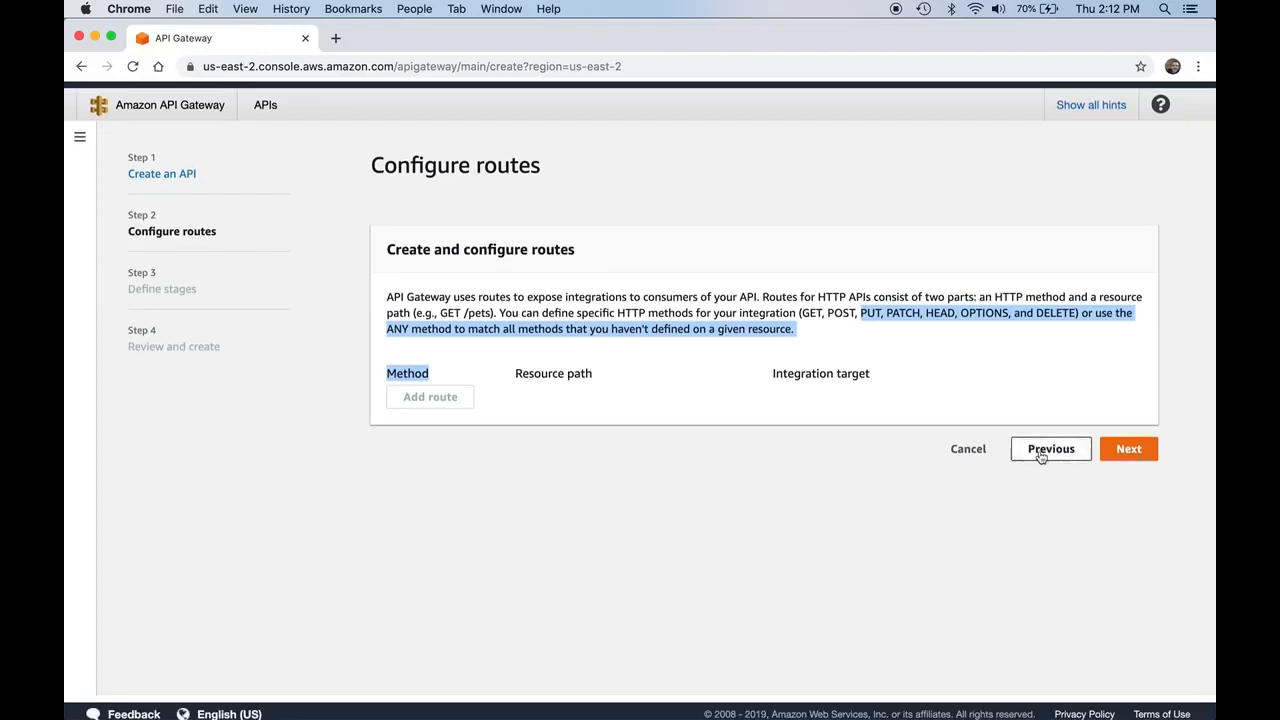
scroll(985, 464, up, 1)
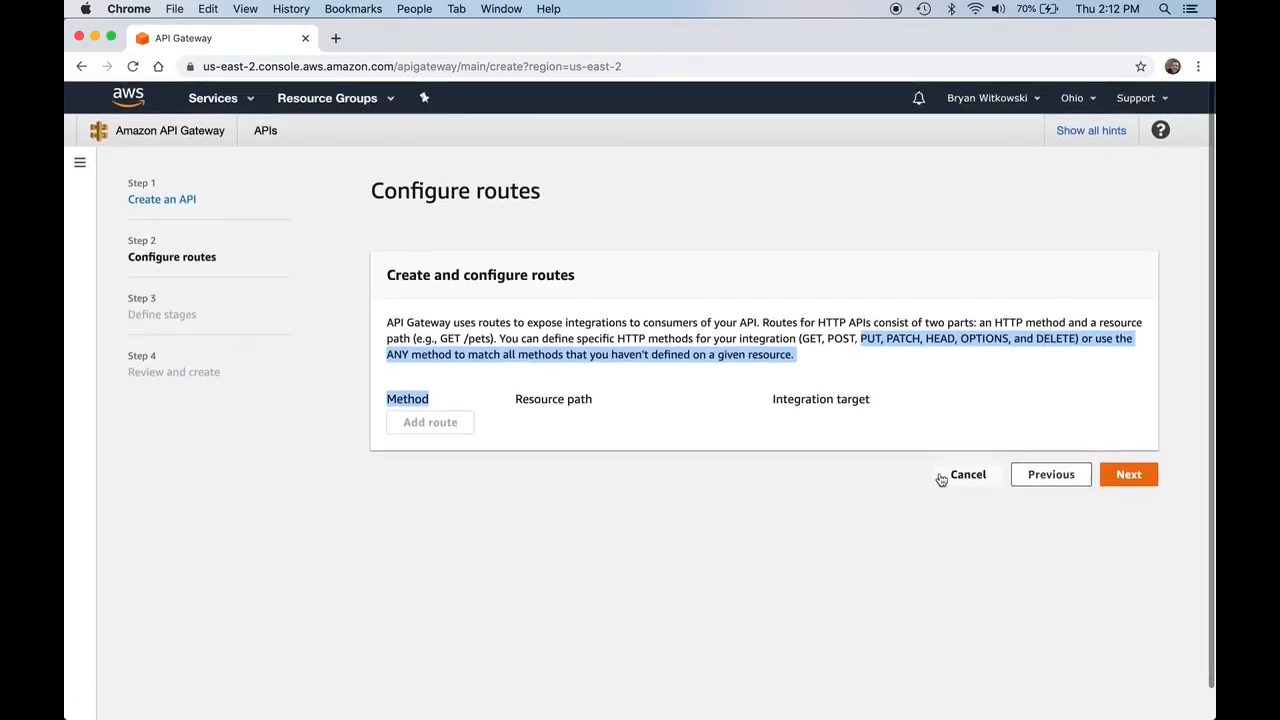
click(1045, 476)
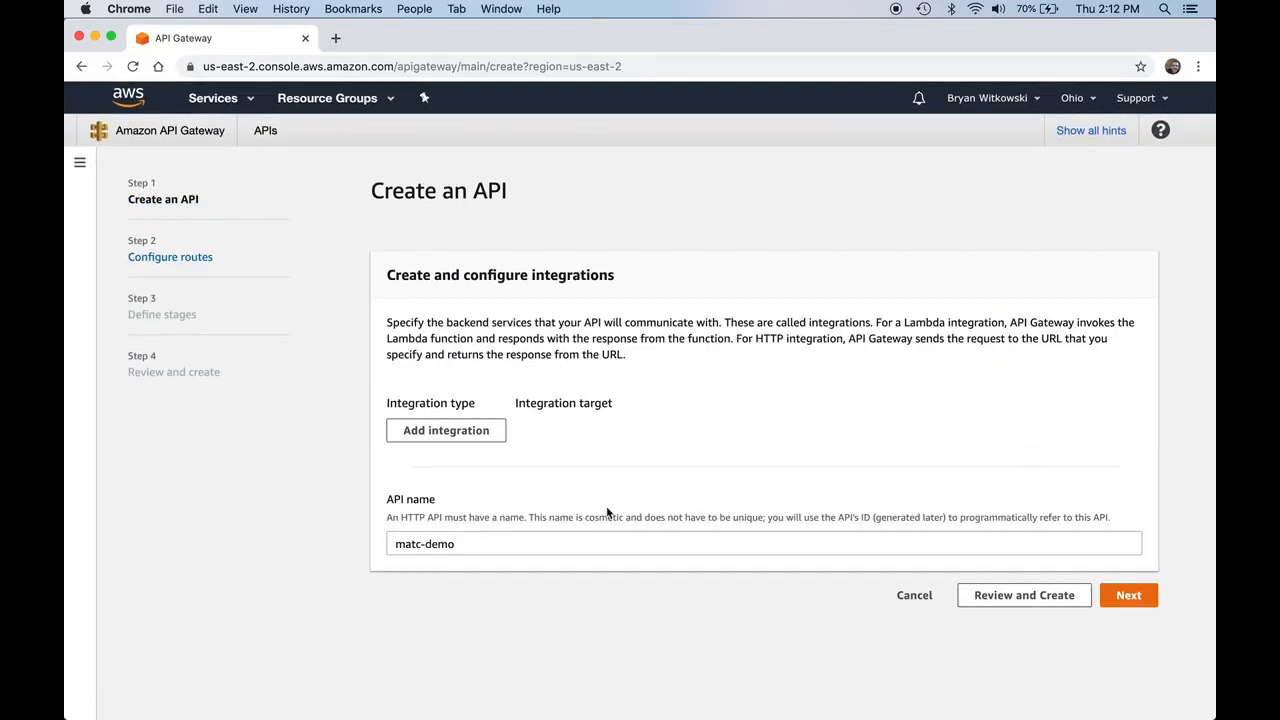
Step: Add a Lambda integration targeting the allTasks function in us-east-2 and continue to the route configuration
click(464, 428)
click(464, 432)
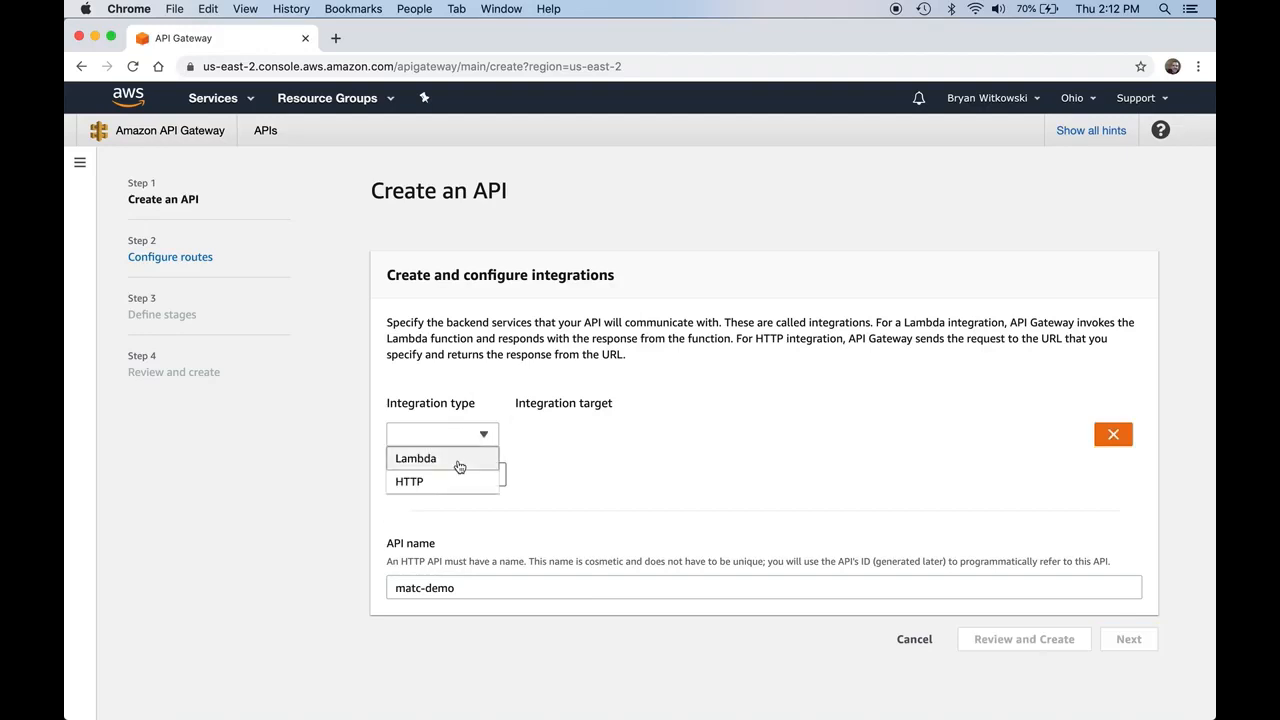
click(459, 462)
click(700, 430)
text(all)
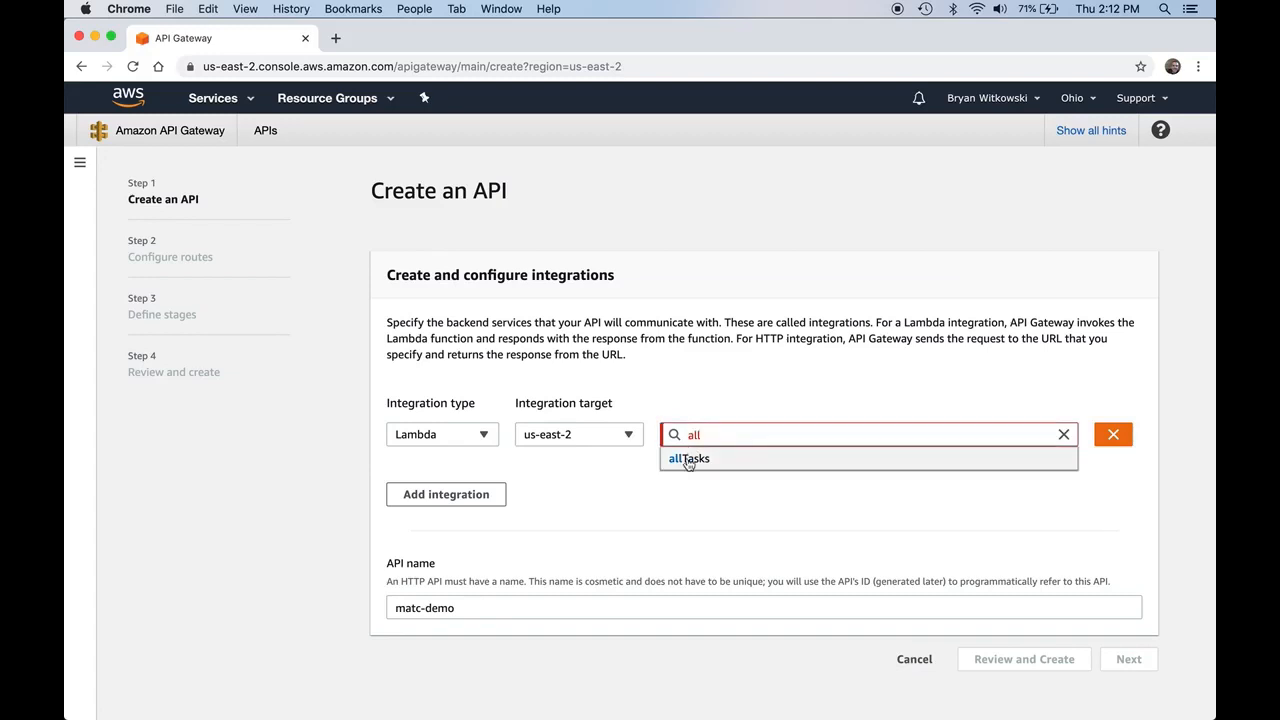
click(690, 458)
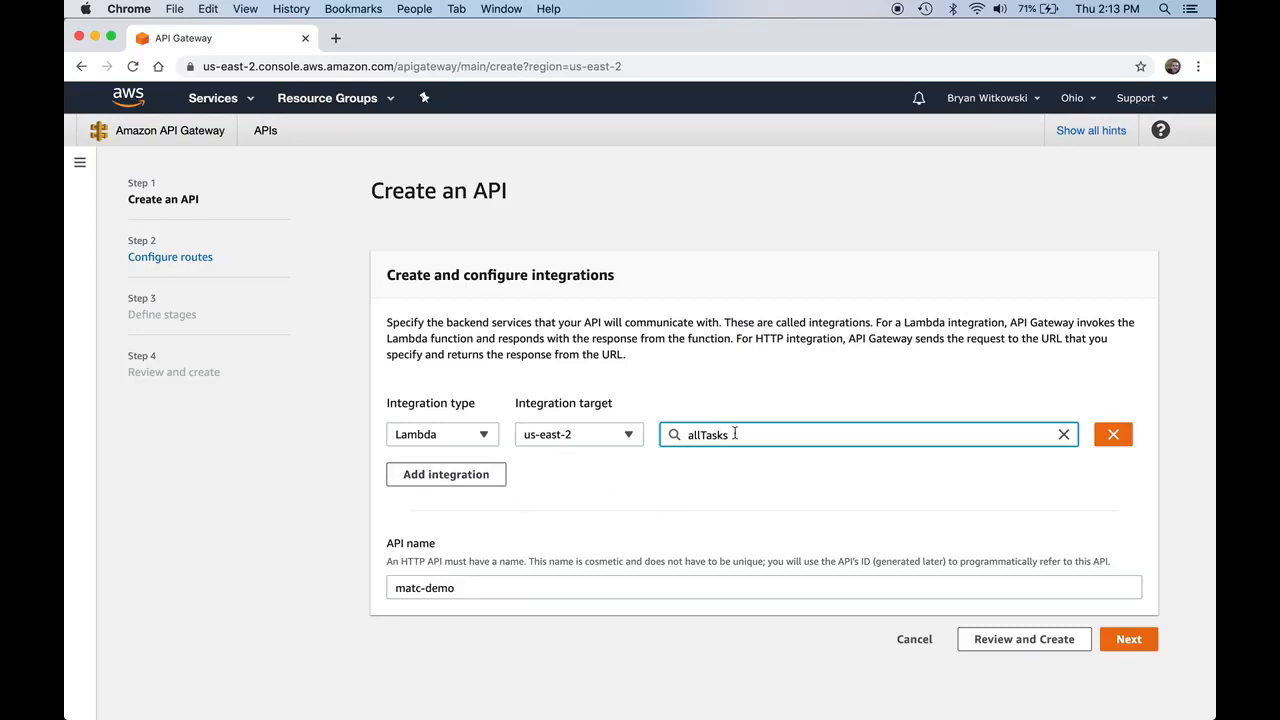
click(1128, 643)
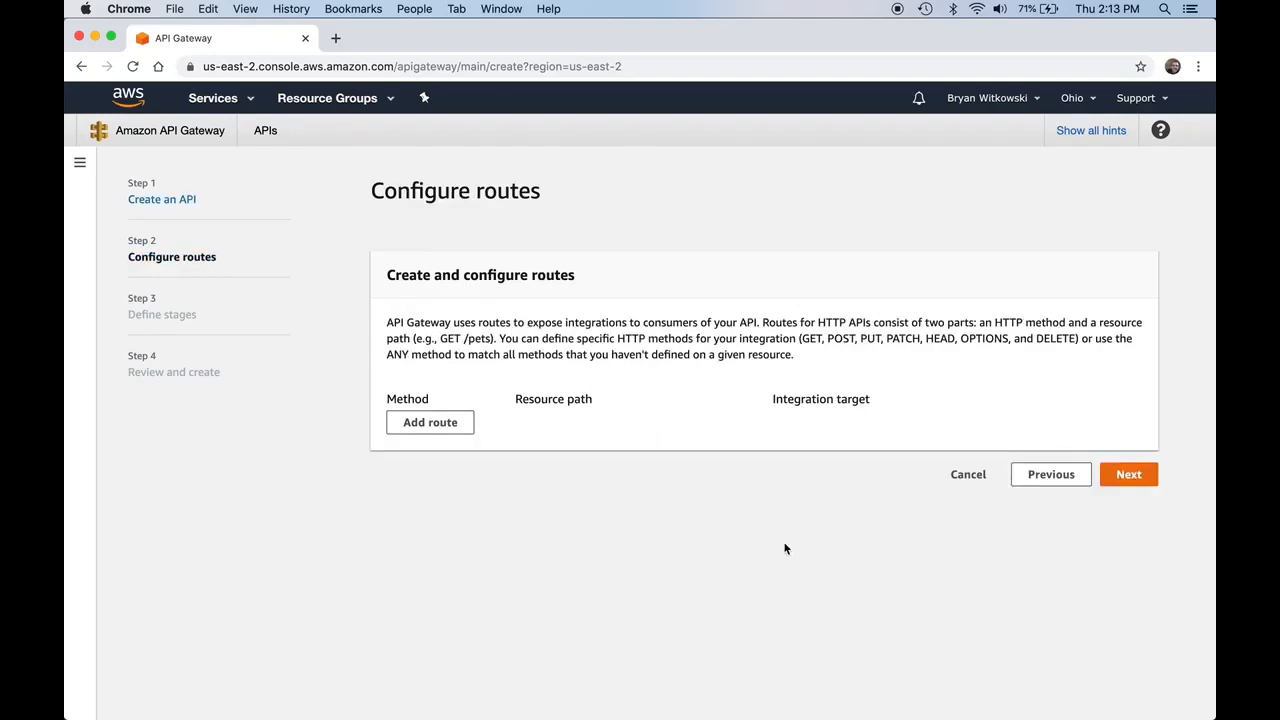
Step: Add a GET route with resource path /tasks targeting the allTasks integration and continue to the stage definition
click(462, 427)
click(484, 428)
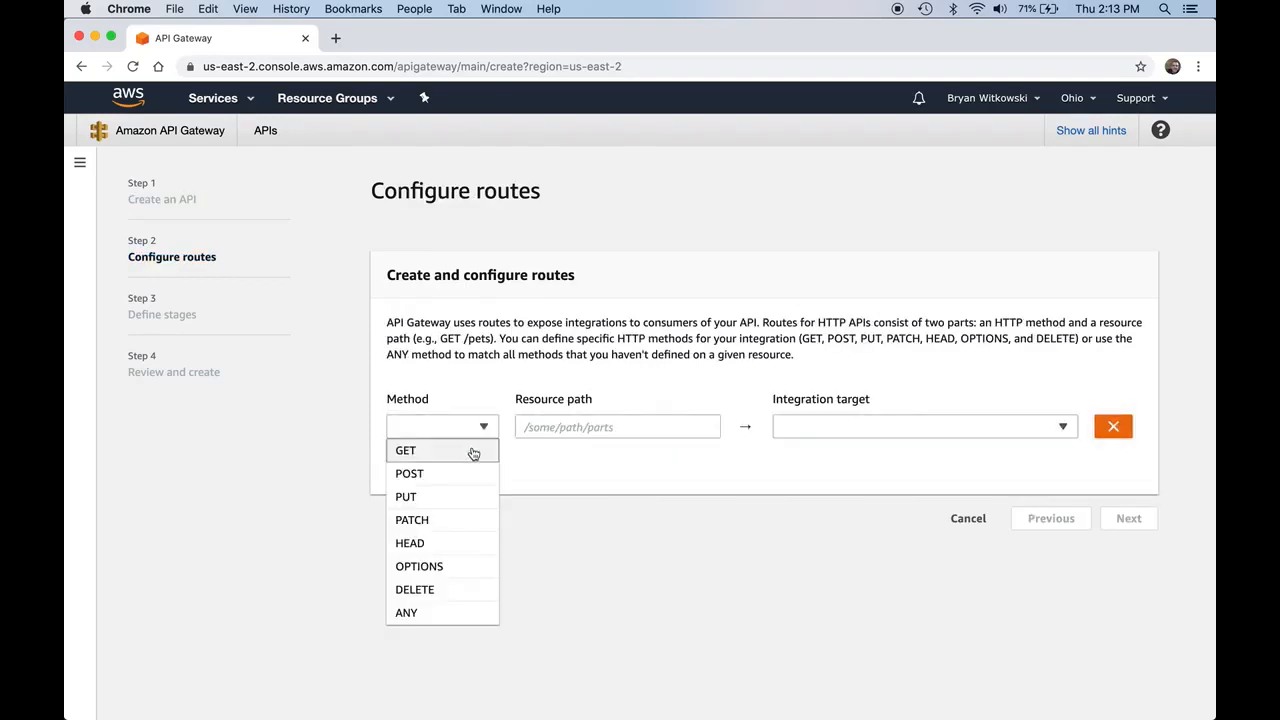
click(473, 455)
click(575, 431)
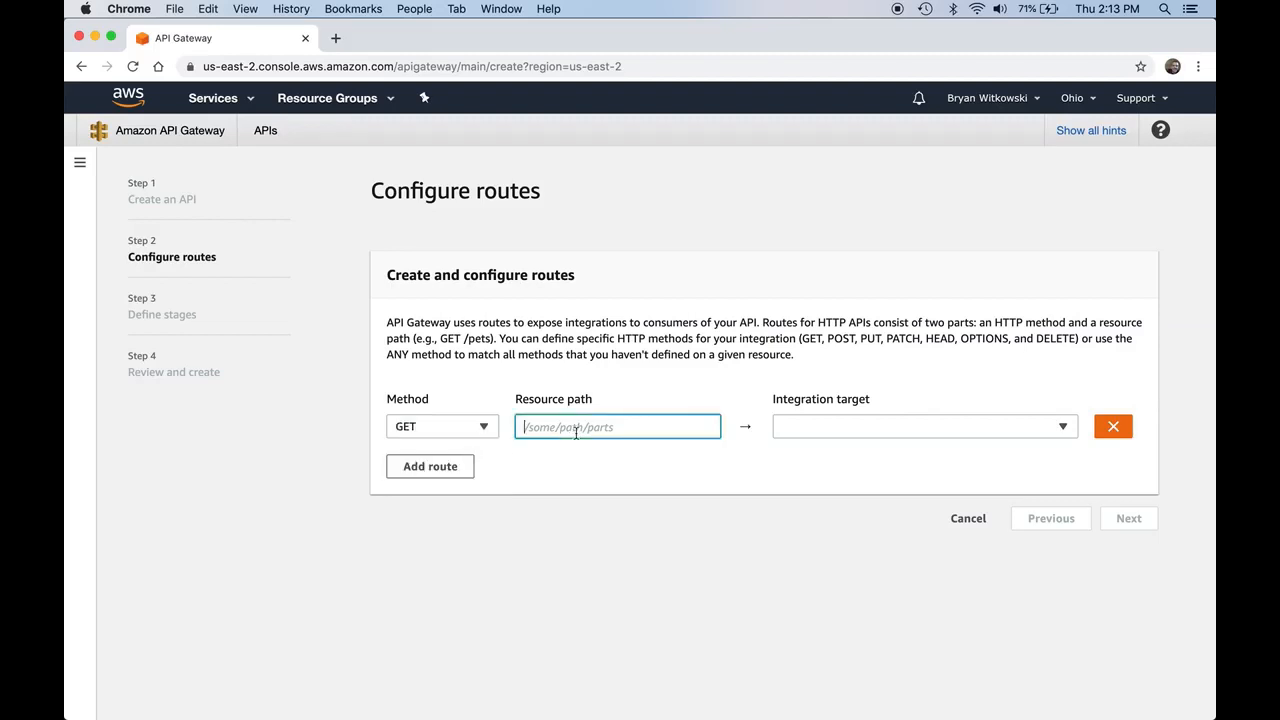
click(1055, 432)
click(1028, 452)
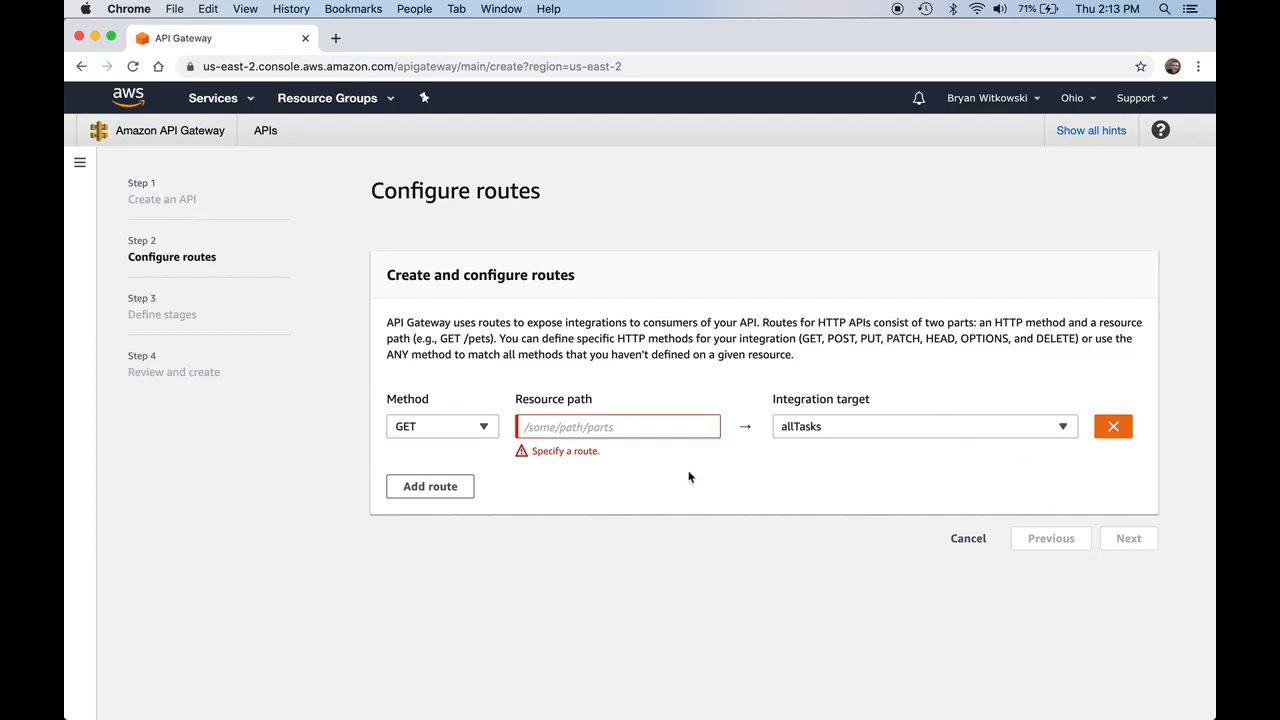
click(628, 424)
text(/tasks)
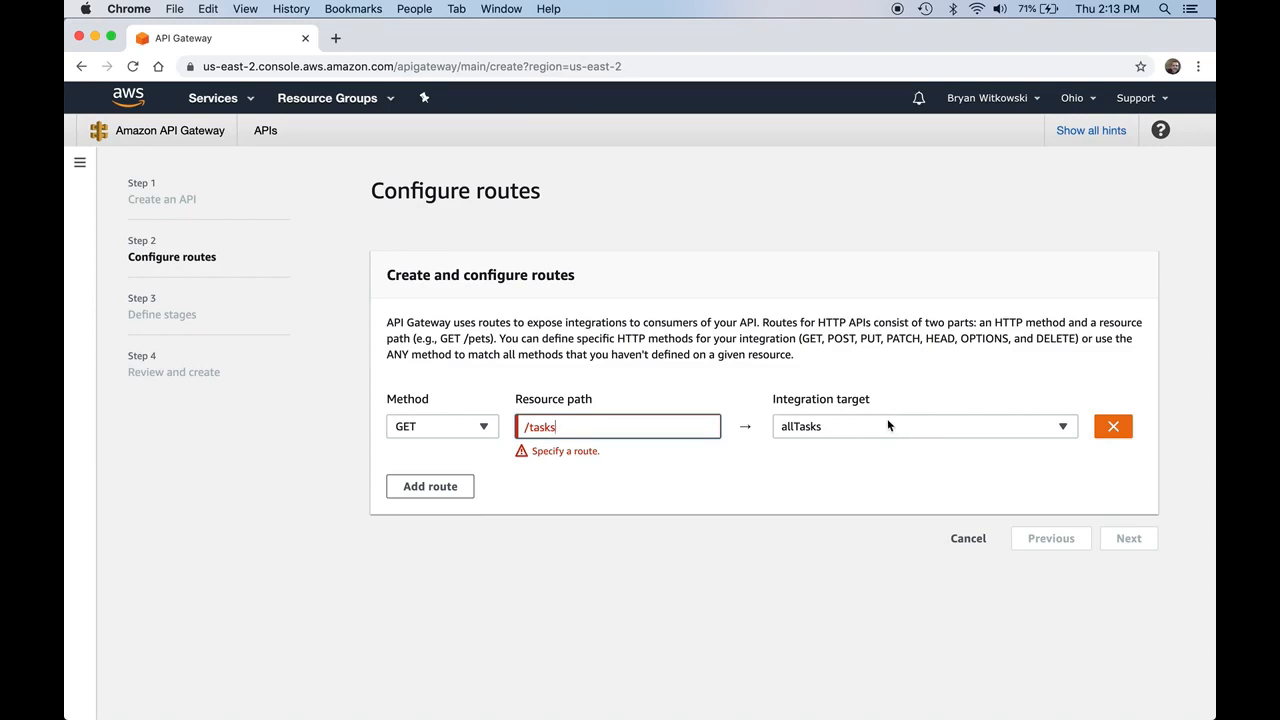
click(690, 482)
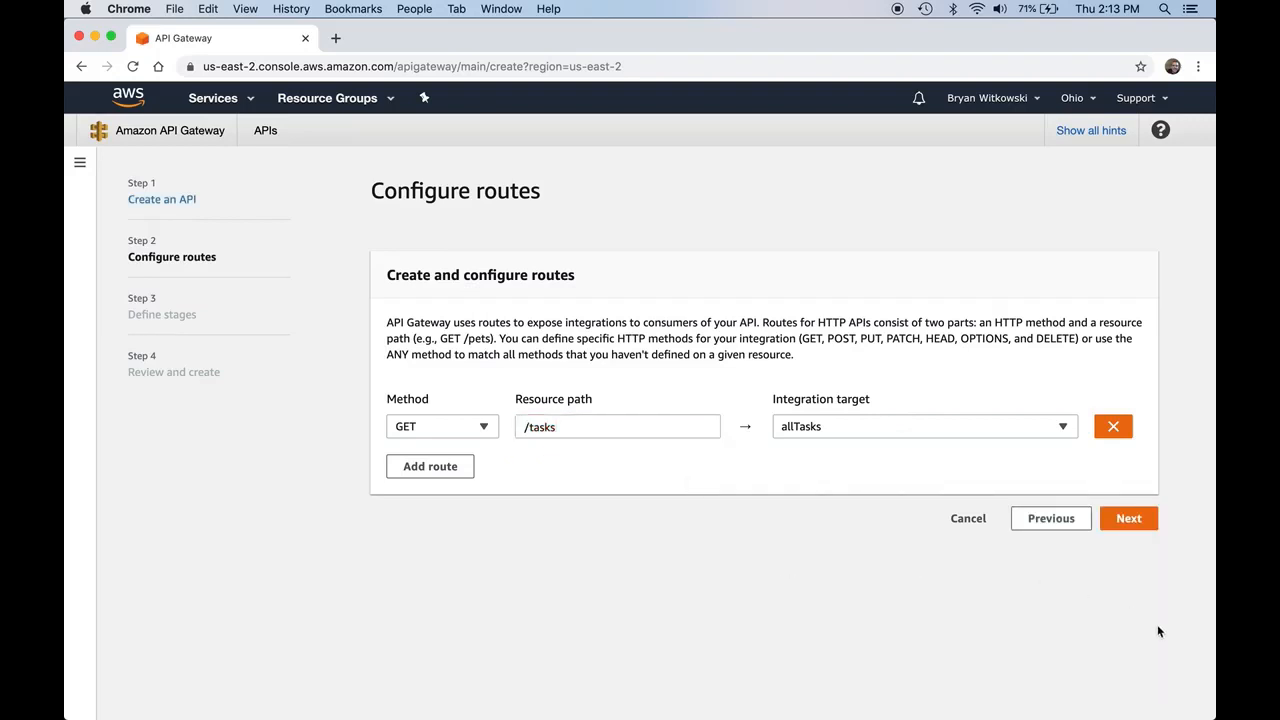
click(1132, 520)
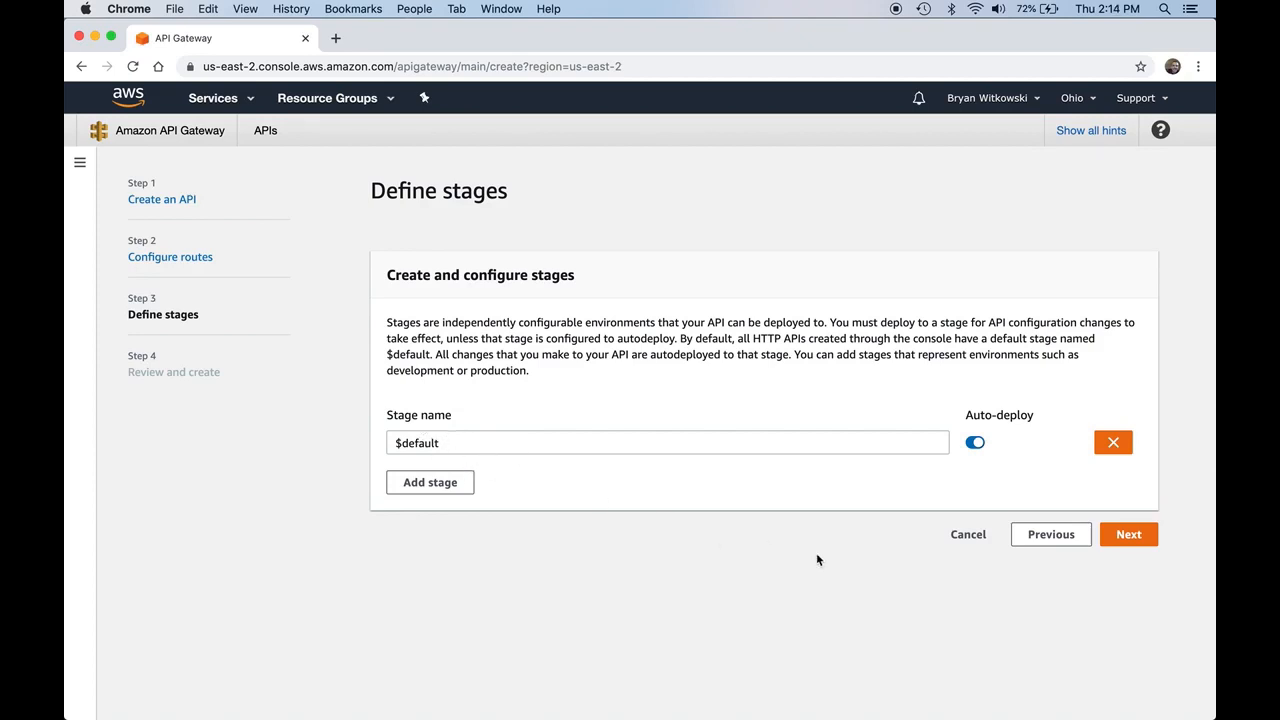
Step: Accept the $default stage with auto-deploy, review the configuration and create the API
click(1131, 534)
scroll(878, 590, down, 1)
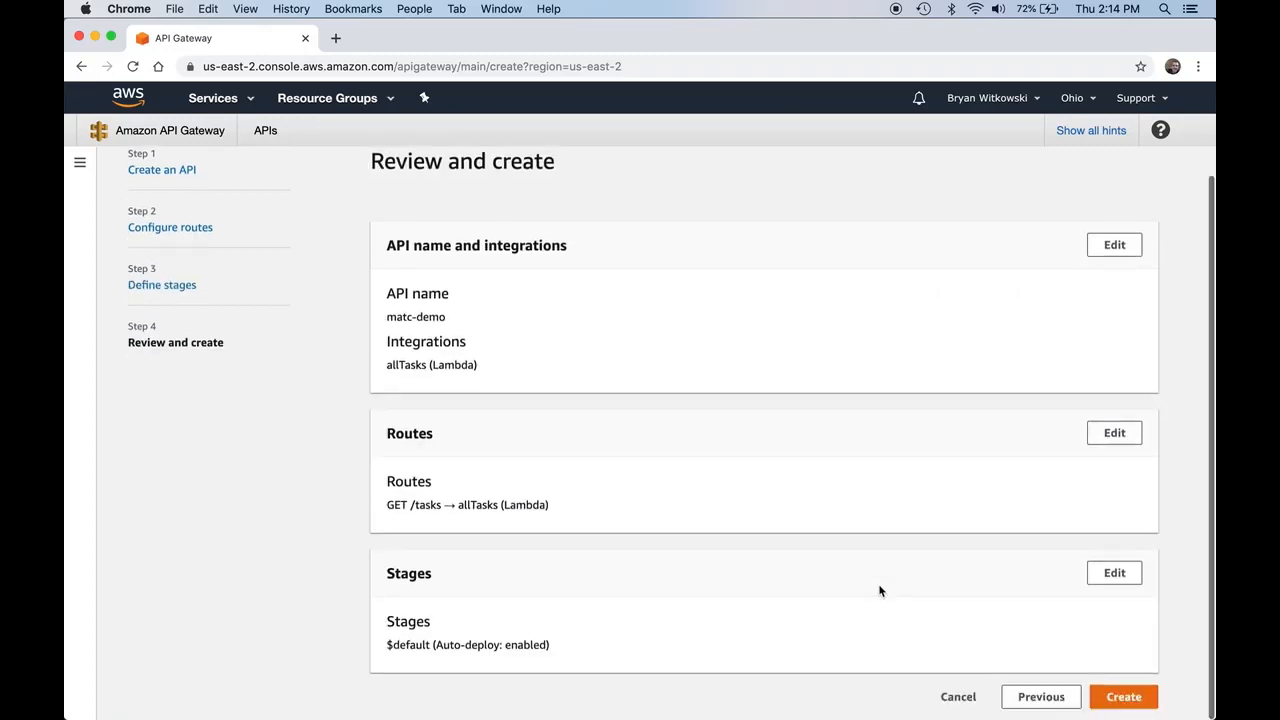
click(1121, 694)
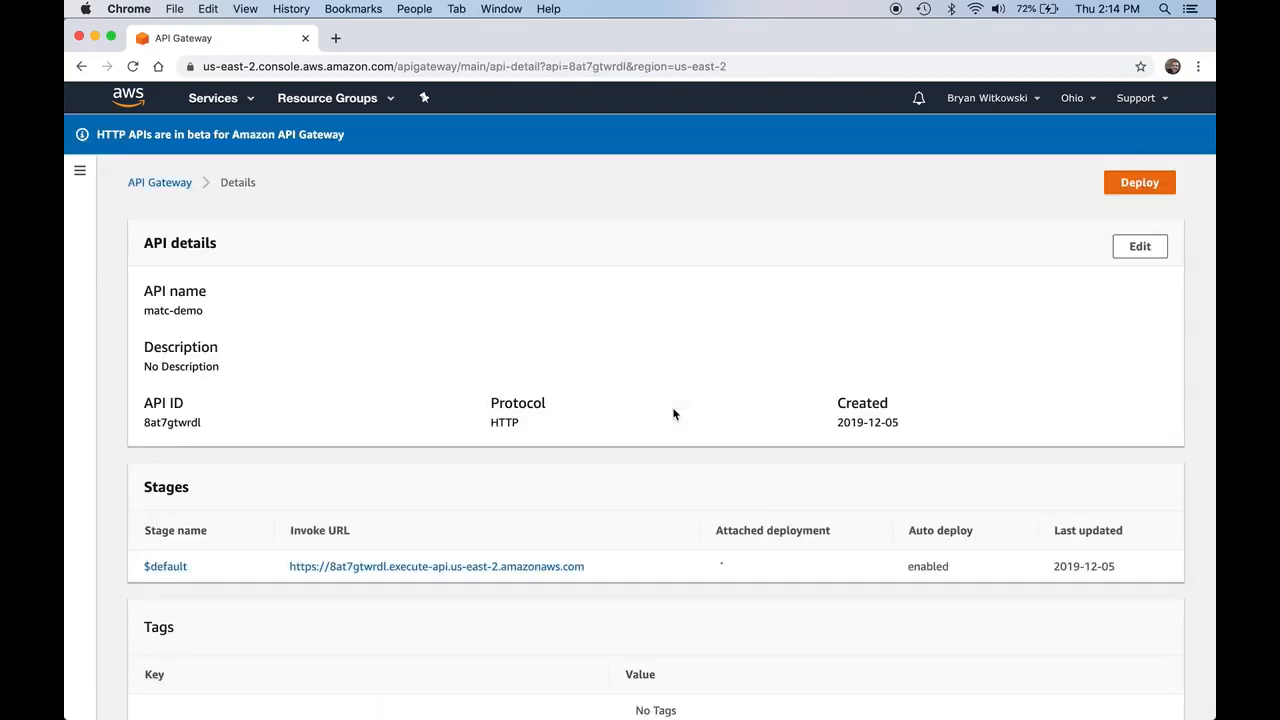
Step: Open the $default stage's invoke URL and request its /tasks path to test the API response
scroll(673, 414, down, 1)
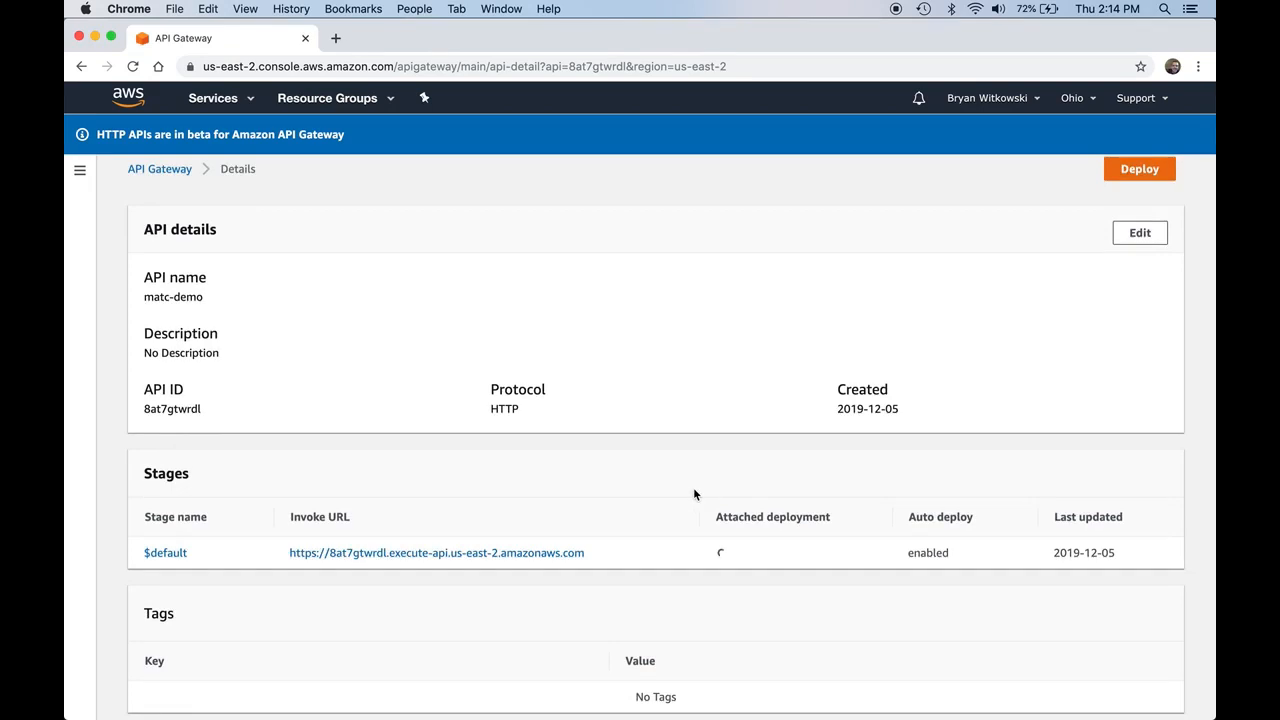
scroll(694, 428, down, 2)
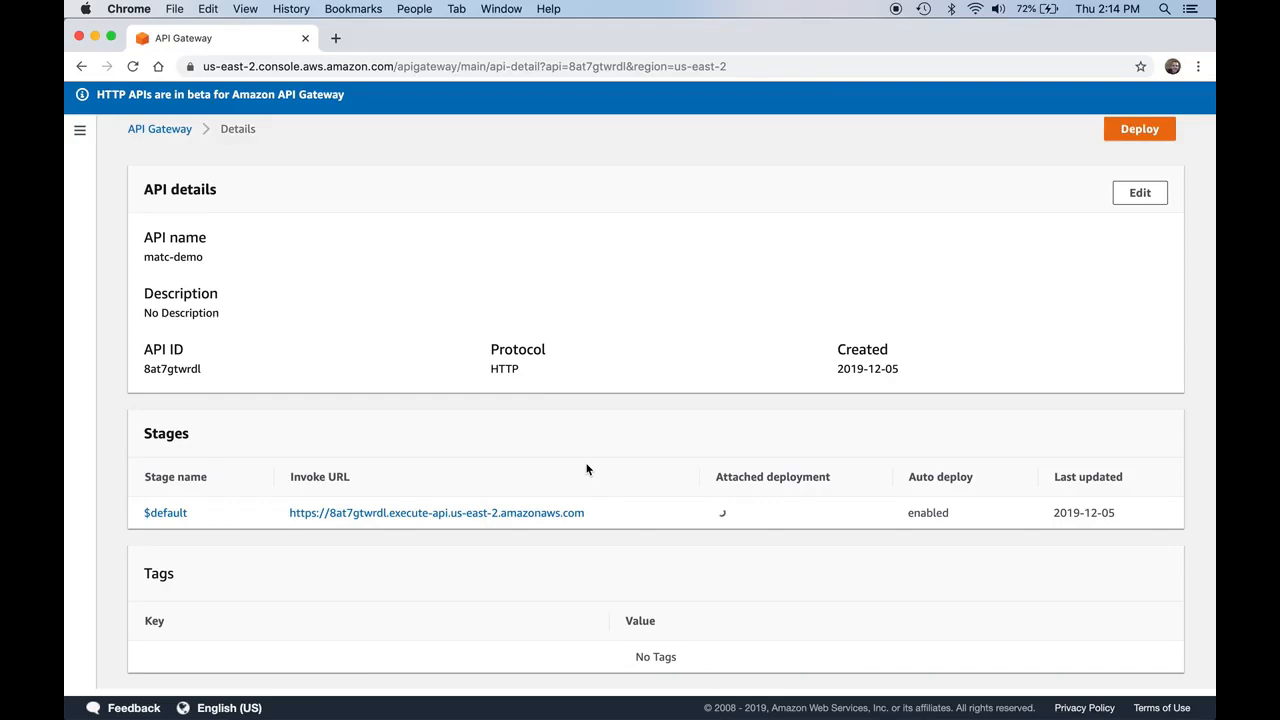
click(462, 513)
click(531, 68)
double_click(552, 67)
click(552, 67)
text(/task)
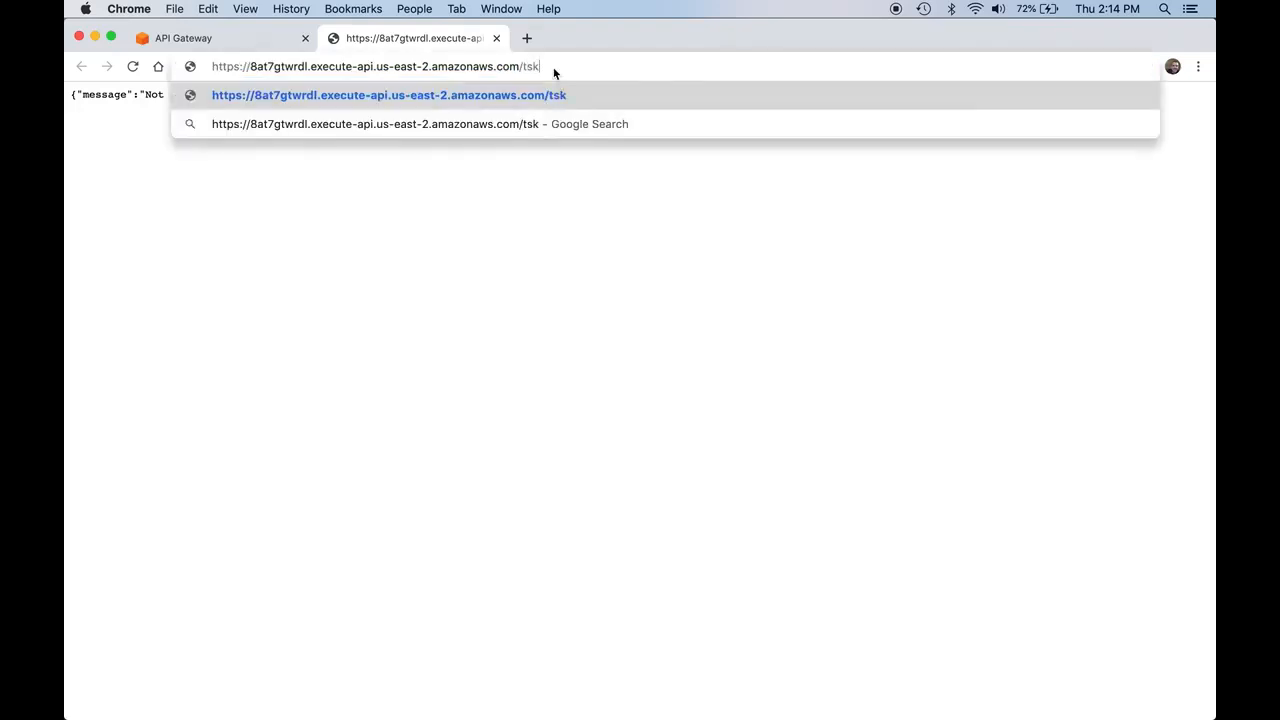
text(s)
key(Return)
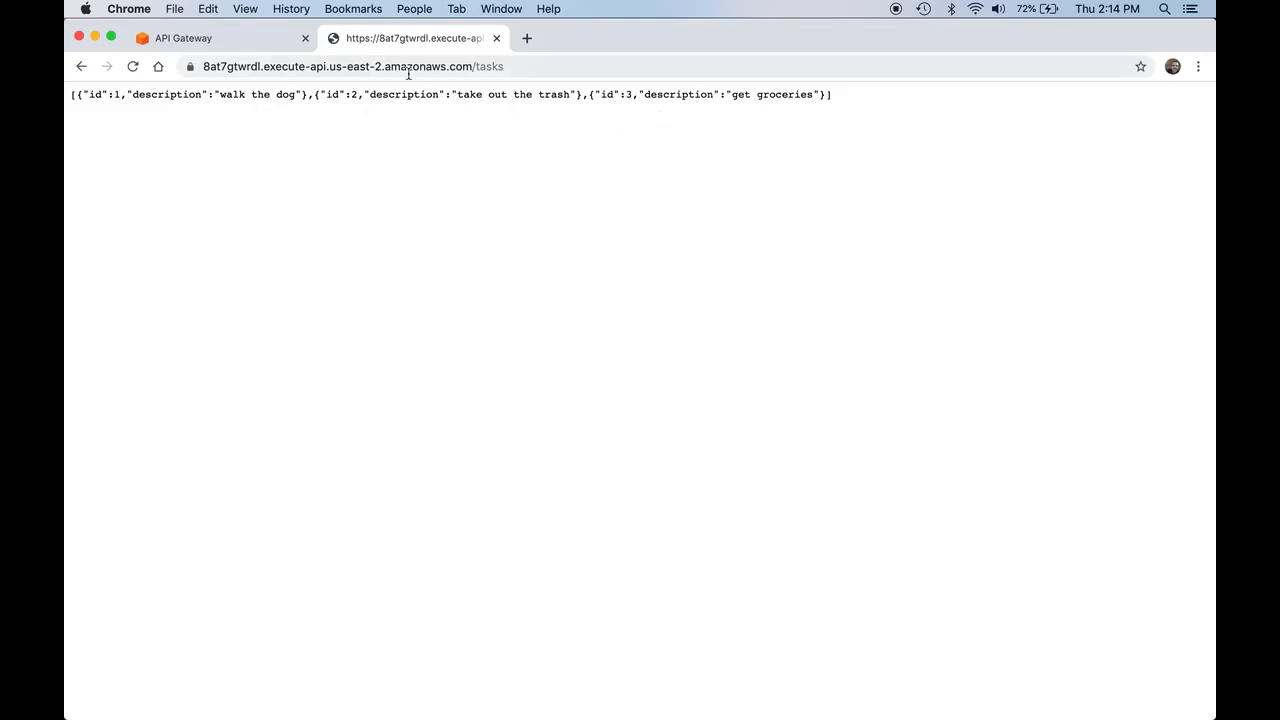
Step: Return to the API Gateway console and reopen the matc-demo API details from the list of APIs
click(220, 38)
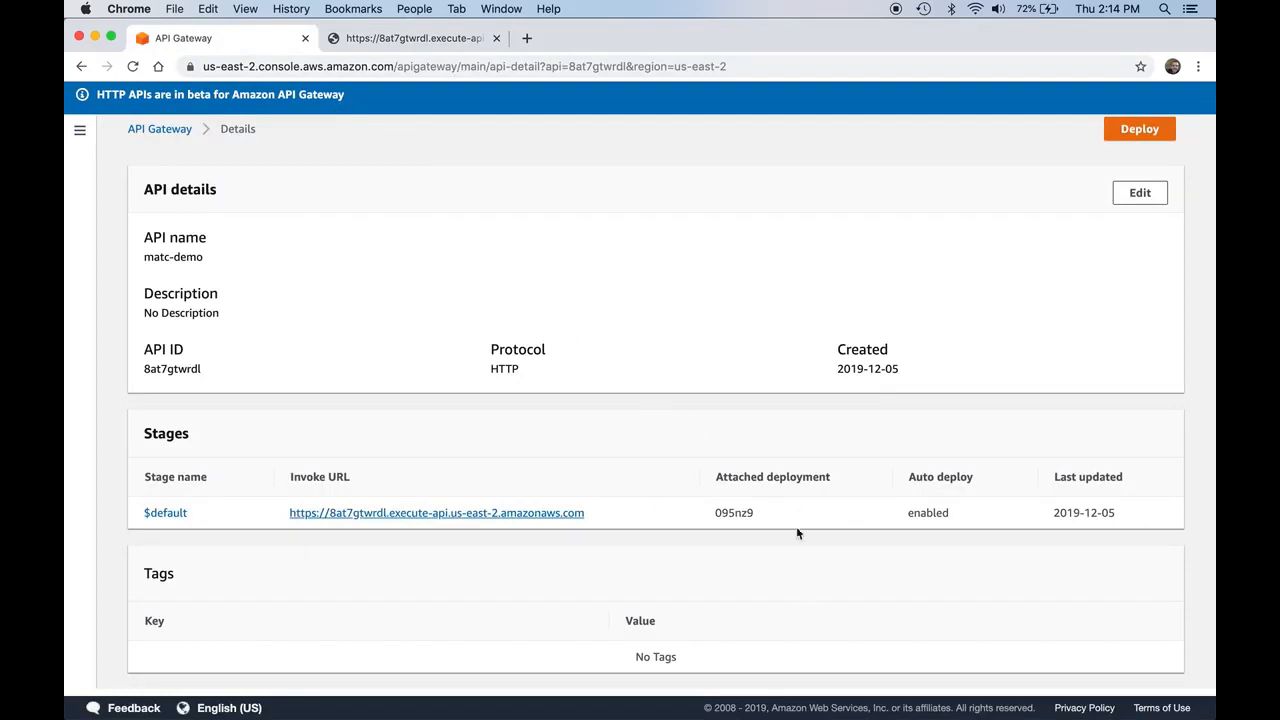
scroll(799, 506, up, 1)
click(1140, 206)
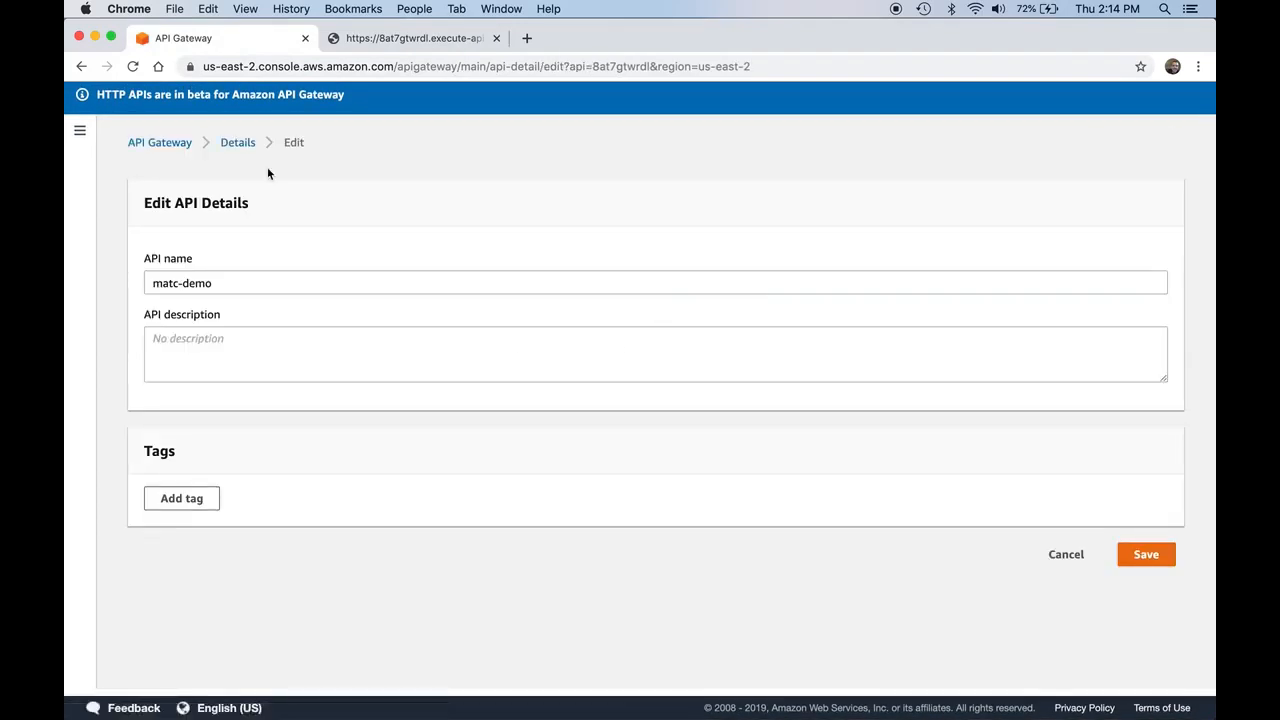
click(160, 143)
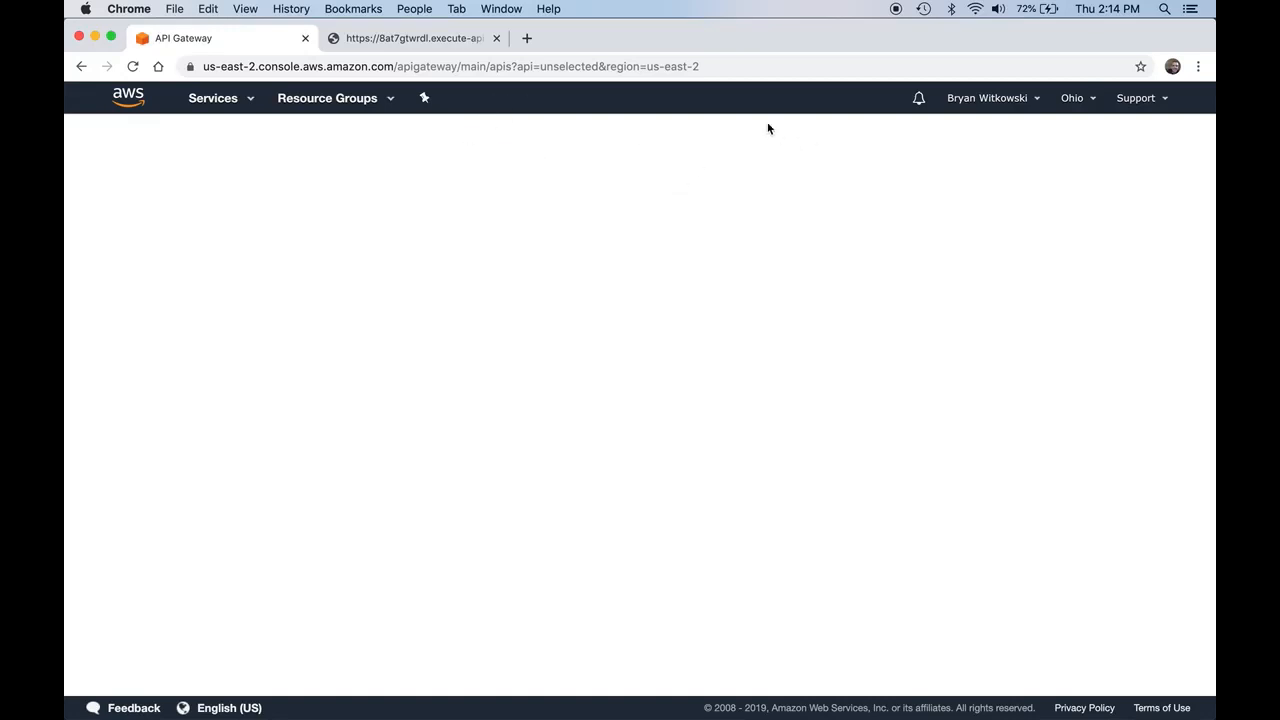
click(132, 66)
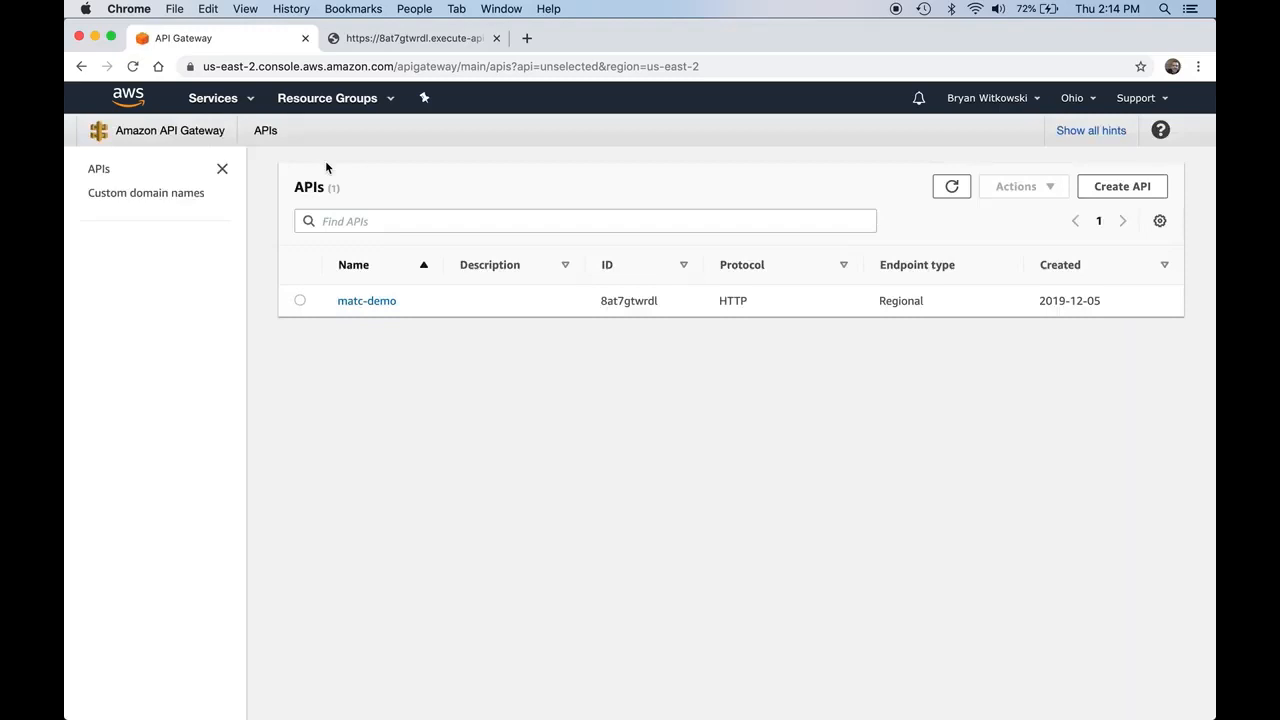
click(364, 300)
scroll(461, 427, down, 1)
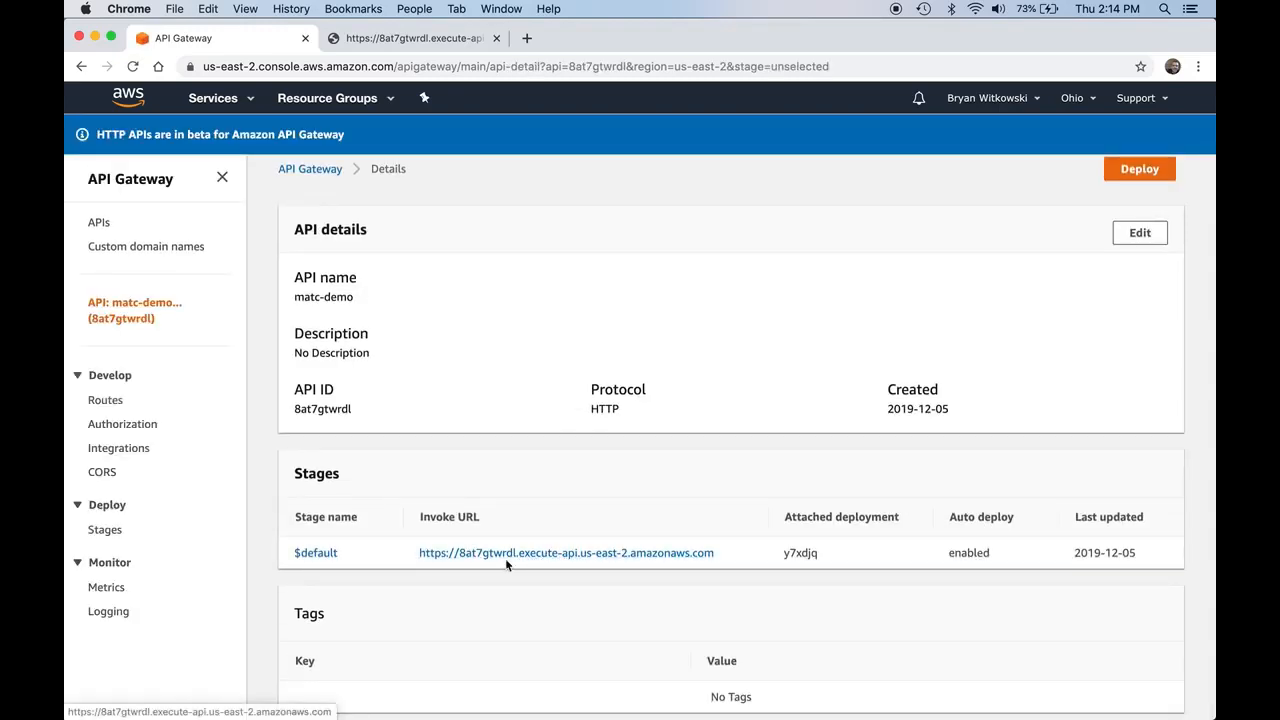
click(102, 473)
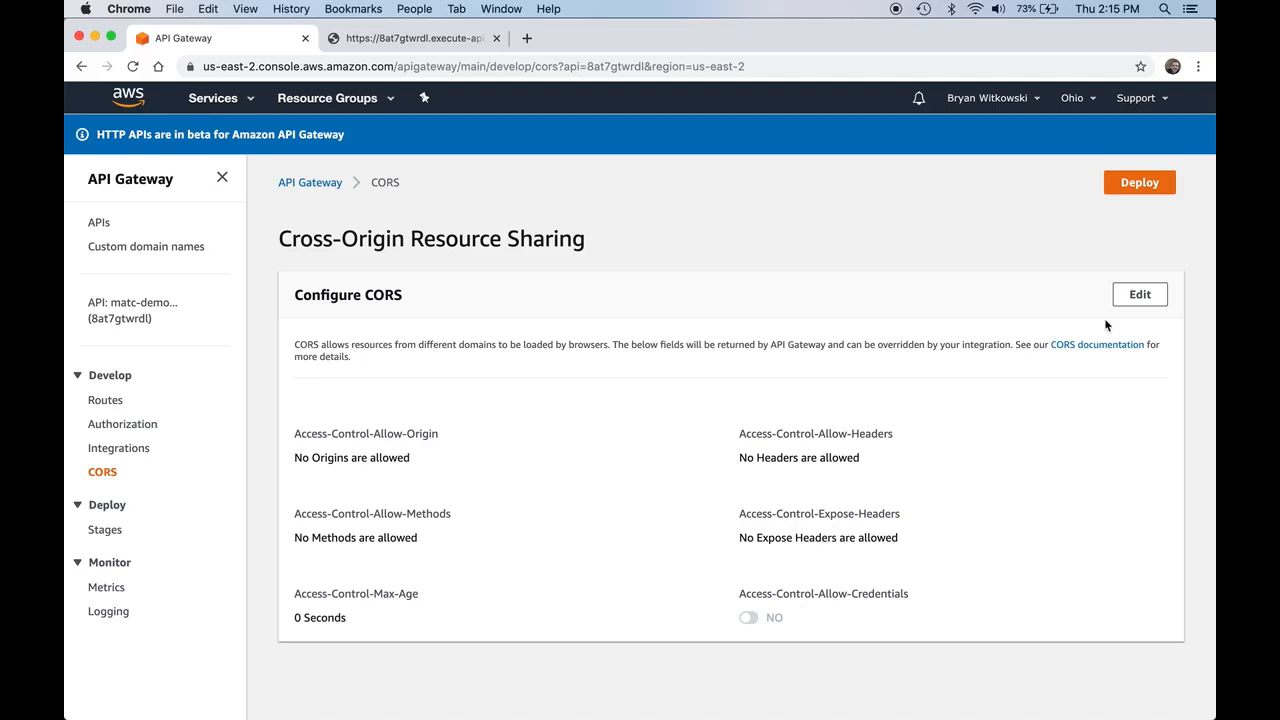
click(1138, 295)
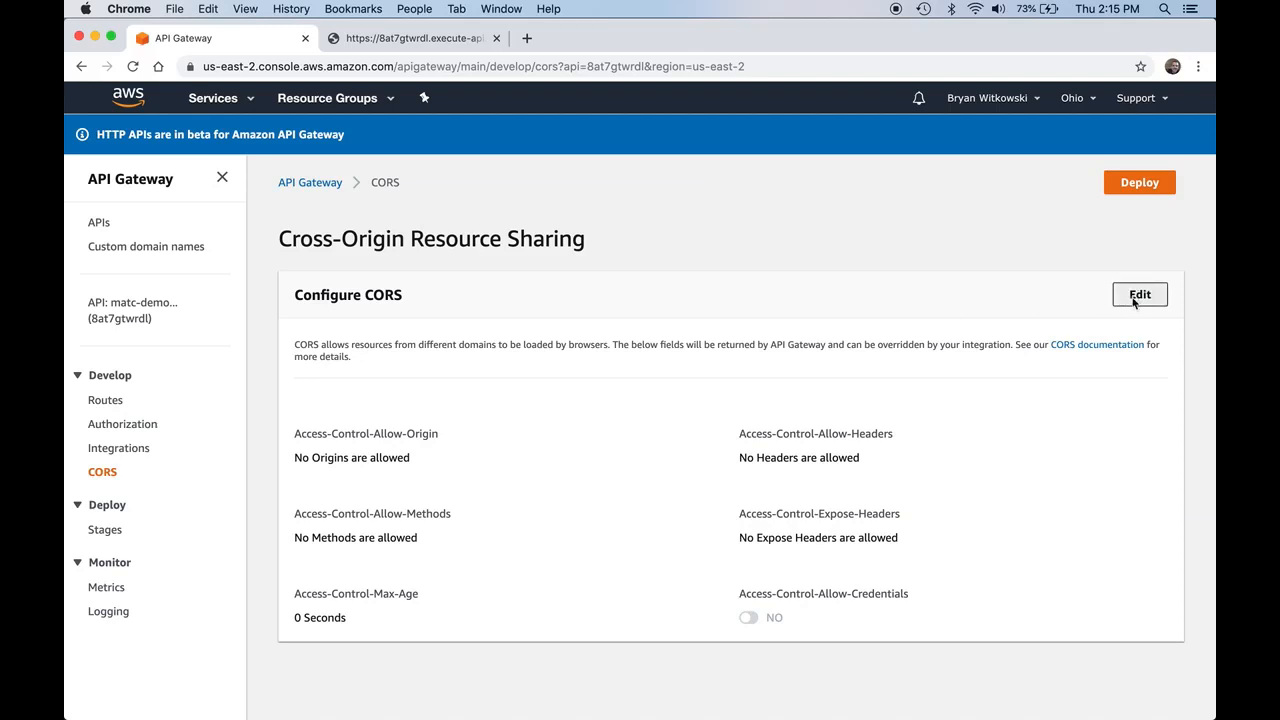
scroll(767, 455, down, 1)
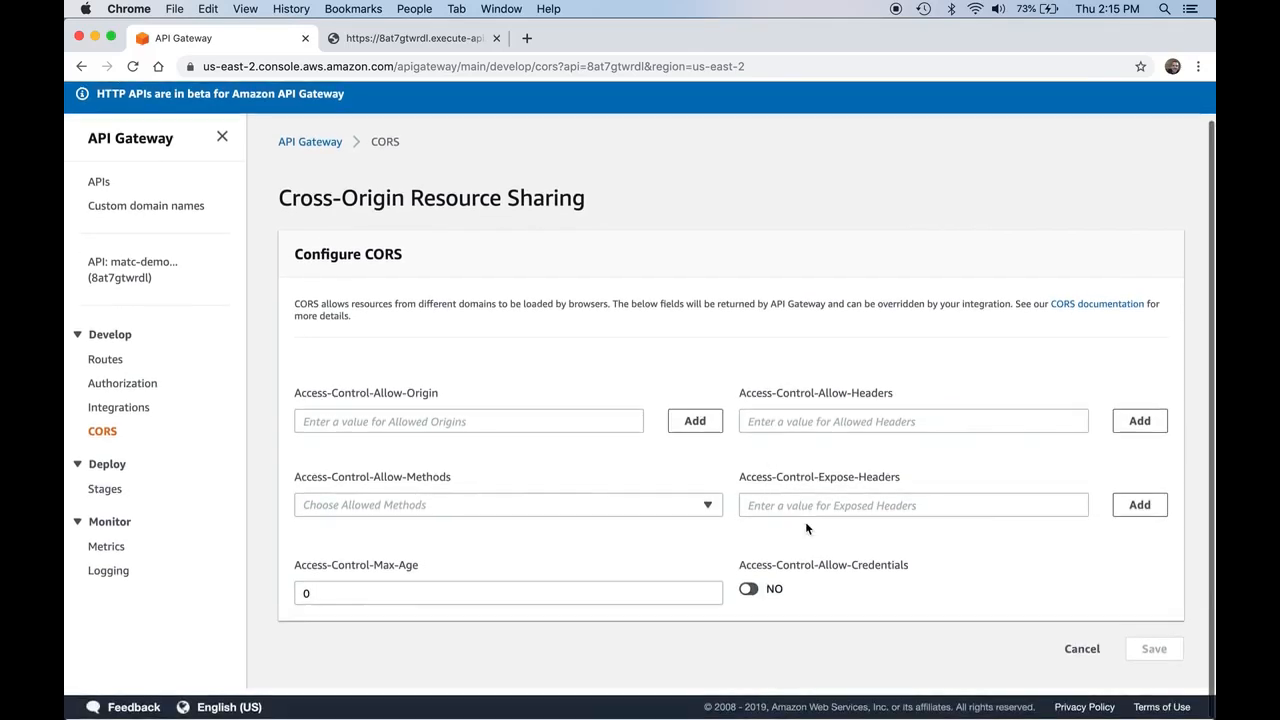
click(1080, 649)
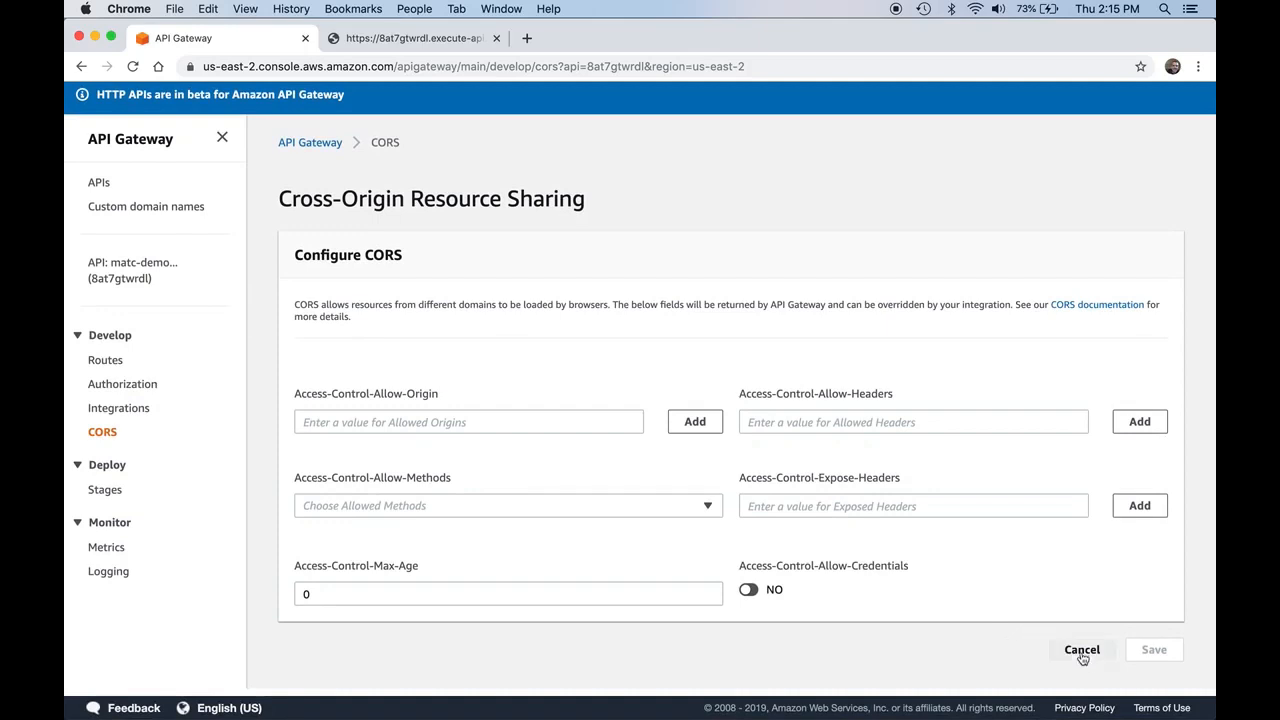
click(106, 362)
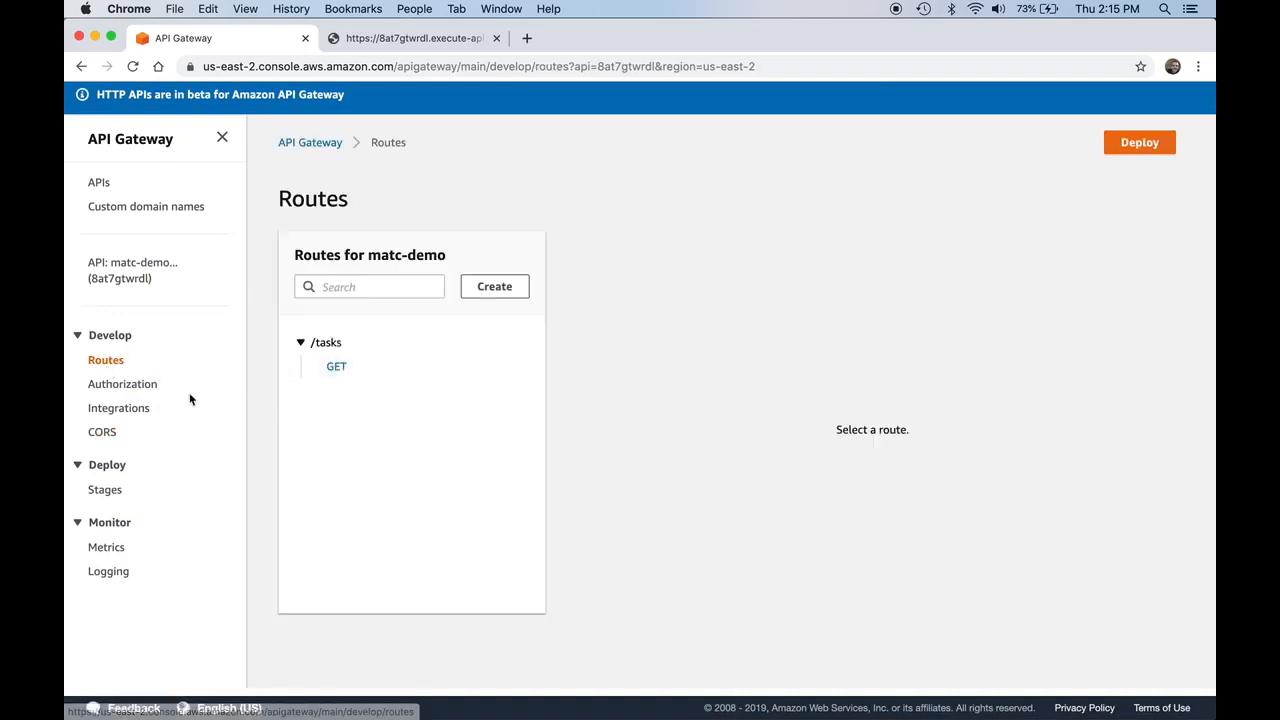
Step: Open the API's CORS configuration for editing and enter * as the allowed origin
click(110, 432)
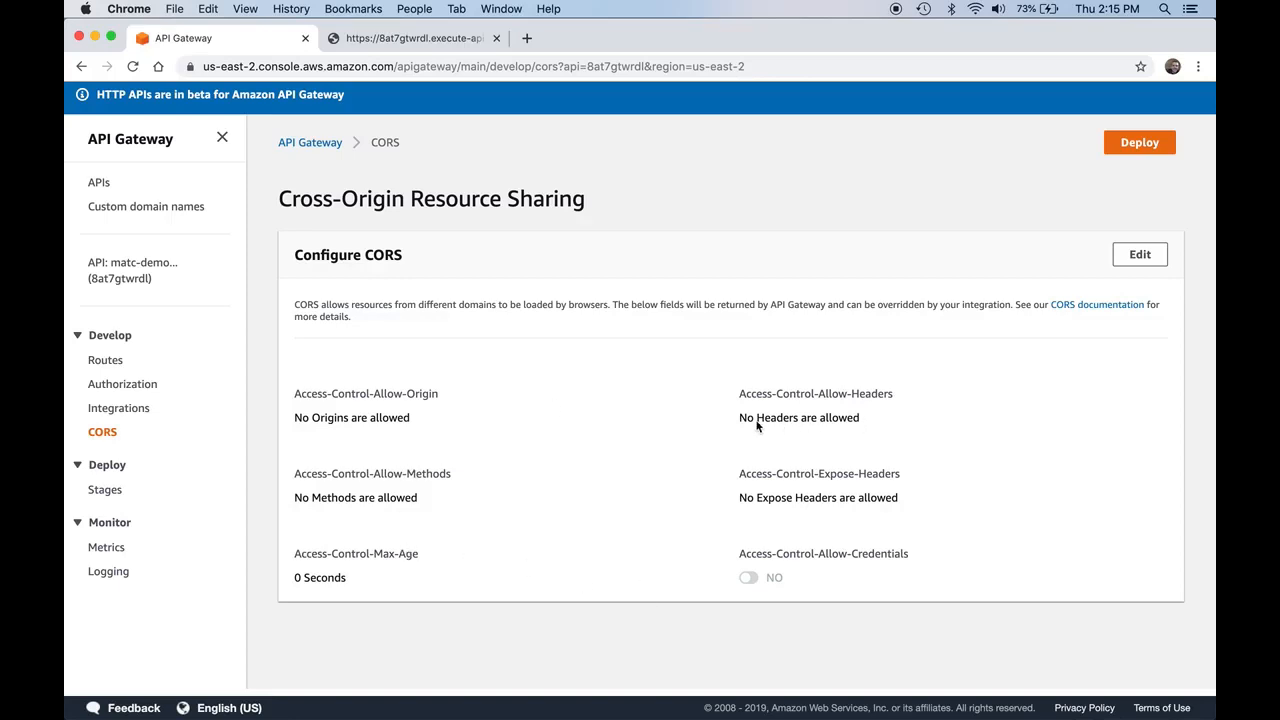
click(1140, 254)
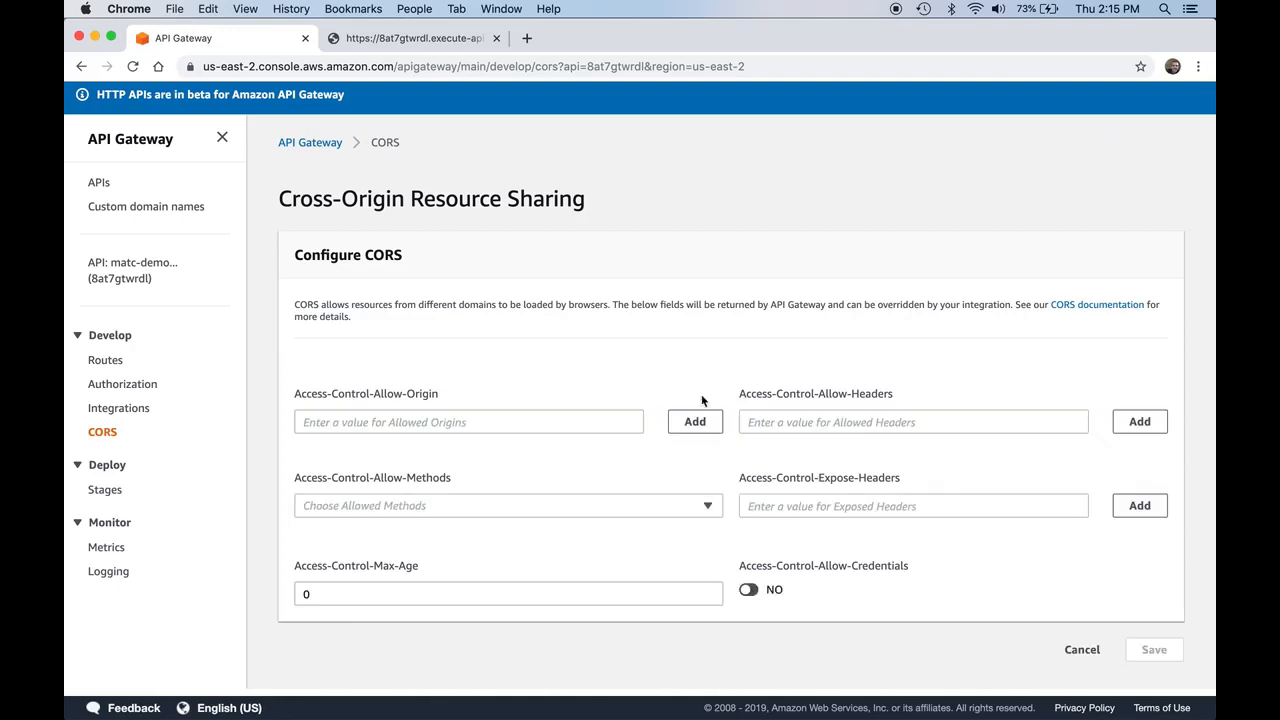
click(543, 427)
text(*)
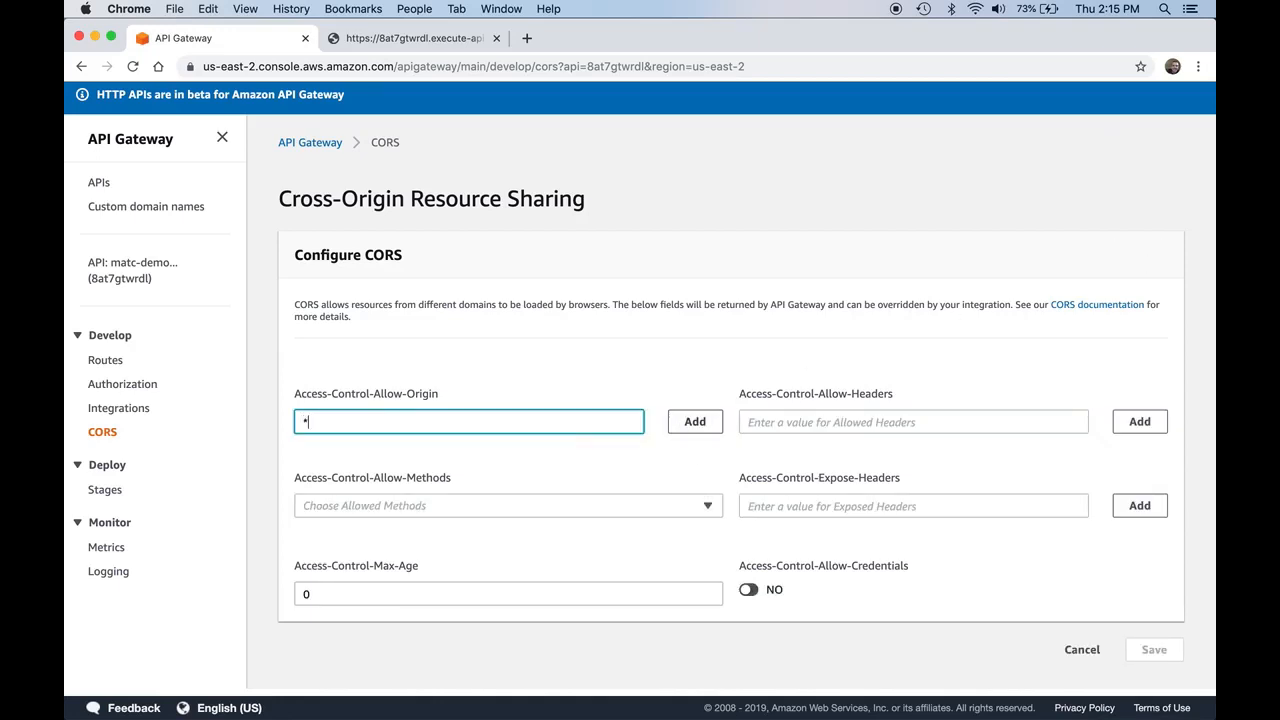
Step: Select GET and OPTIONS as the allowed methods in the CORS configuration
click(508, 507)
click(507, 503)
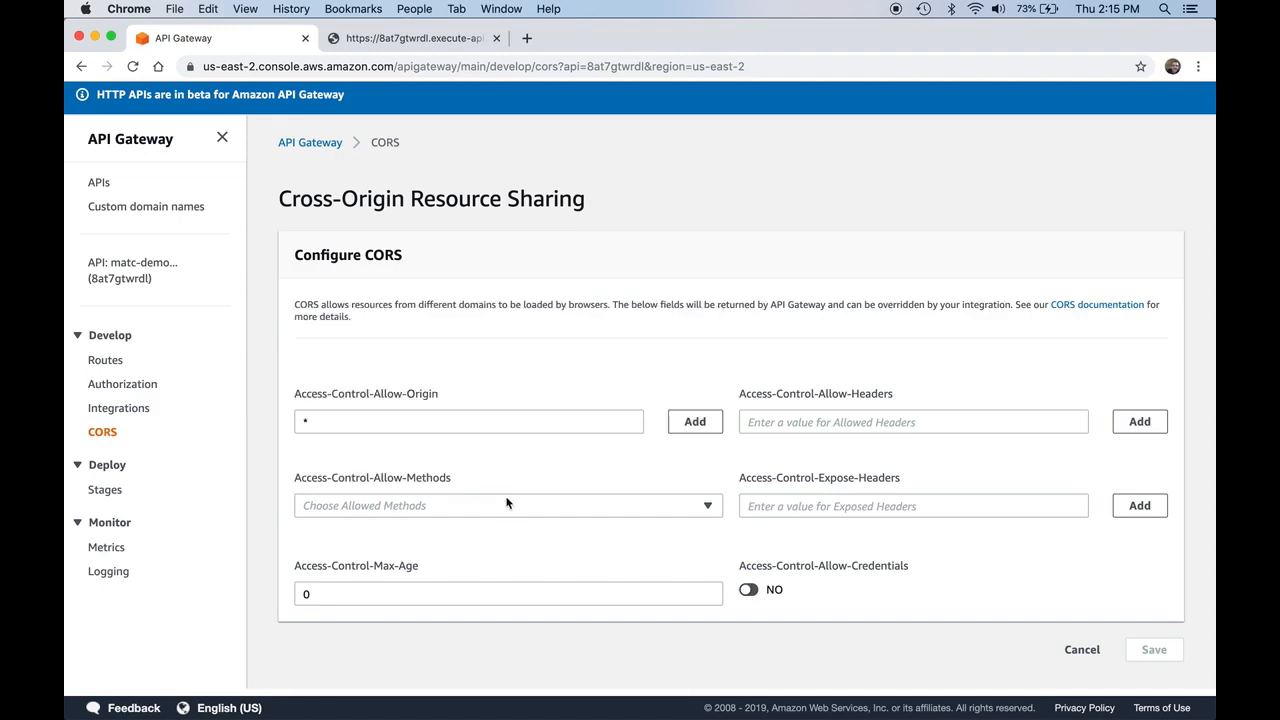
click(493, 510)
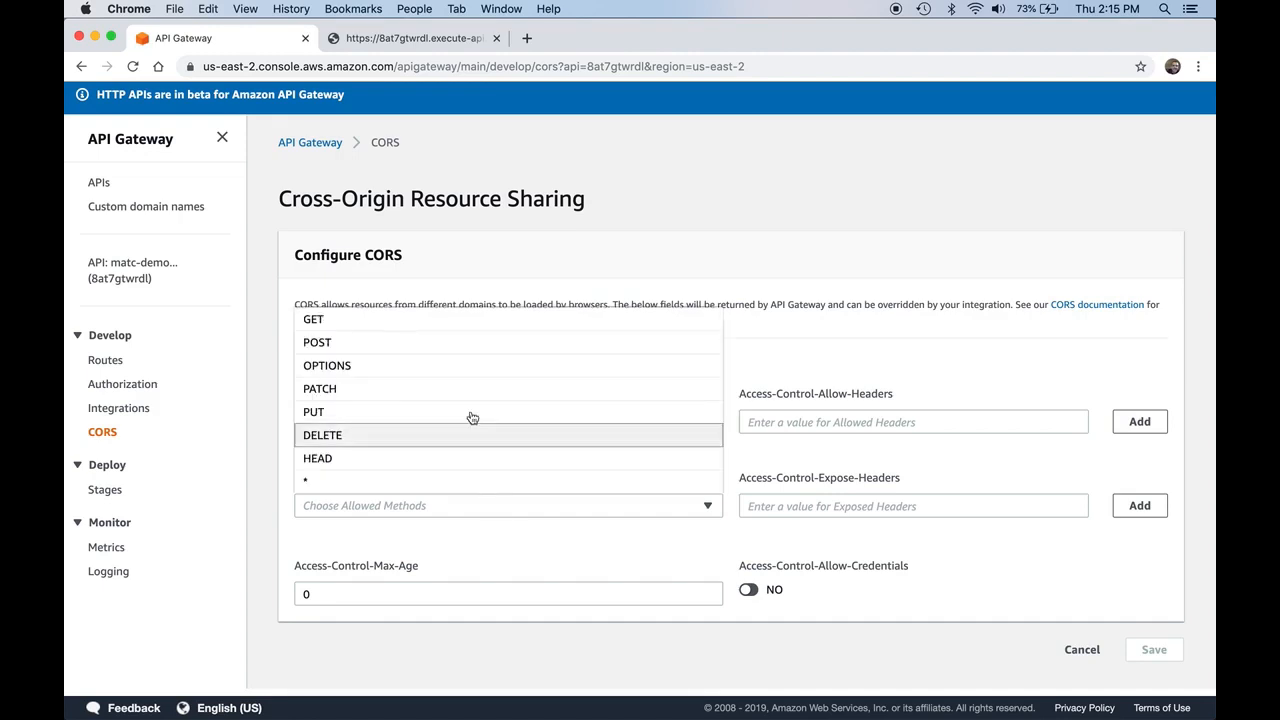
click(460, 325)
click(446, 530)
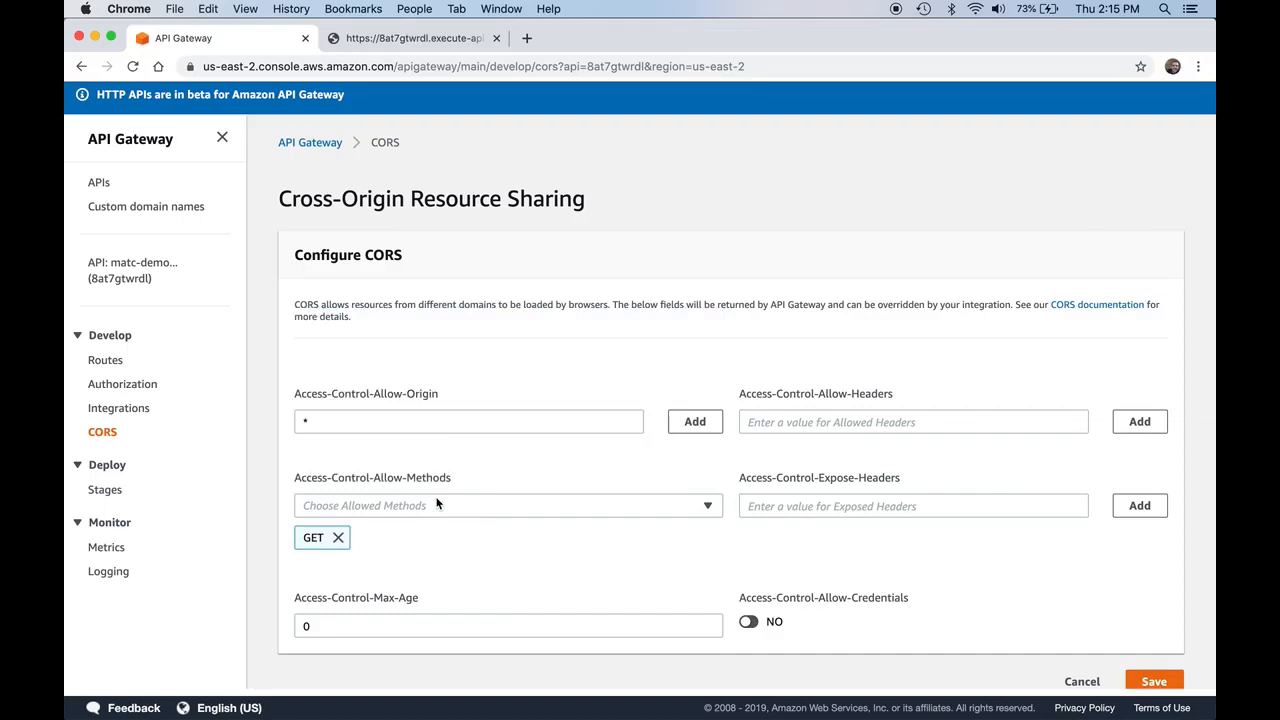
click(440, 505)
click(390, 368)
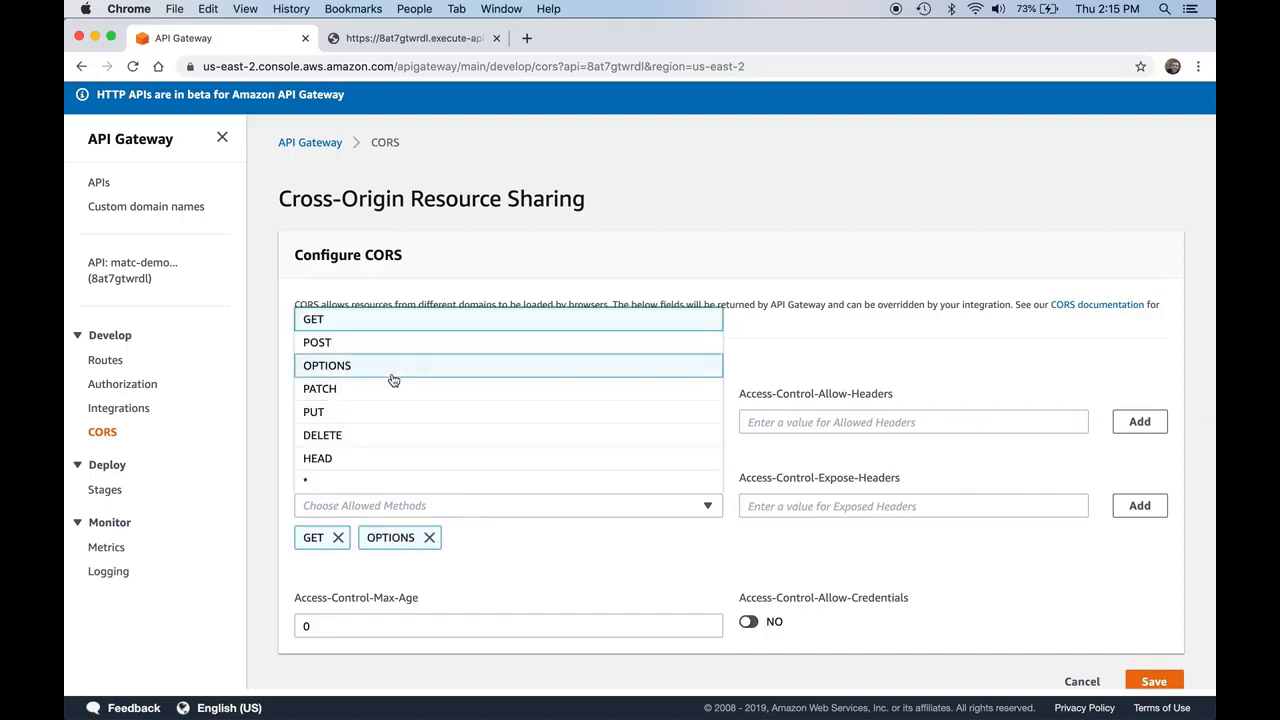
click(511, 565)
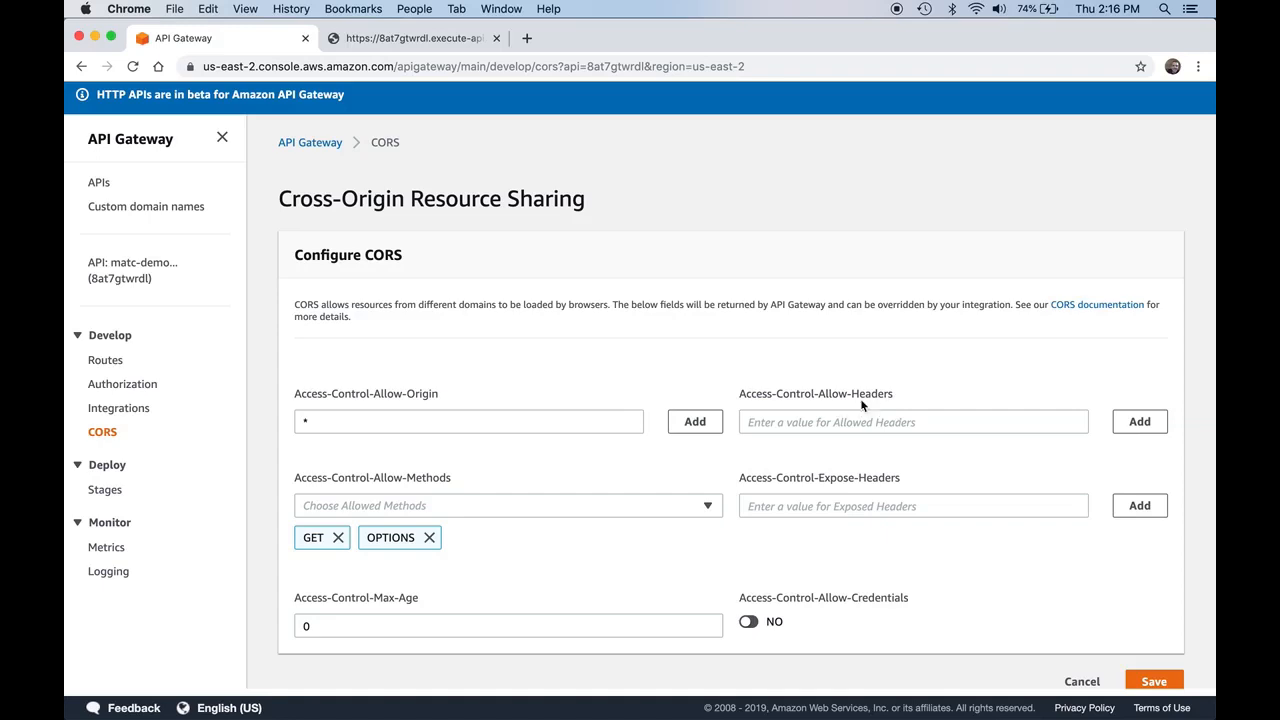
Step: Enter content-type as the allowed header and save the CORS configuration
click(935, 413)
text(CONT)
key(BackSpace)
key(BackSpace)
key(BackSpace)
text(ONTENT-TP)
key(BackSpace)
text(YPE)
key(Tab)
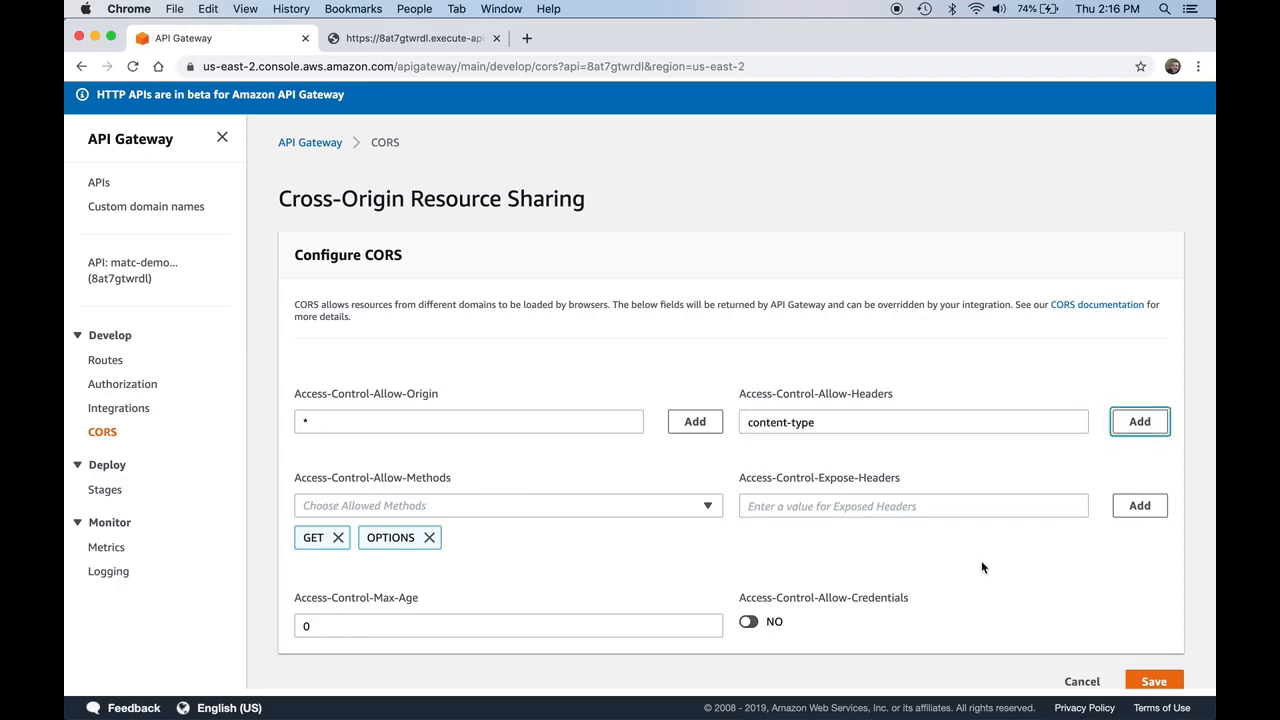
scroll(953, 571, down, 1)
click(1141, 665)
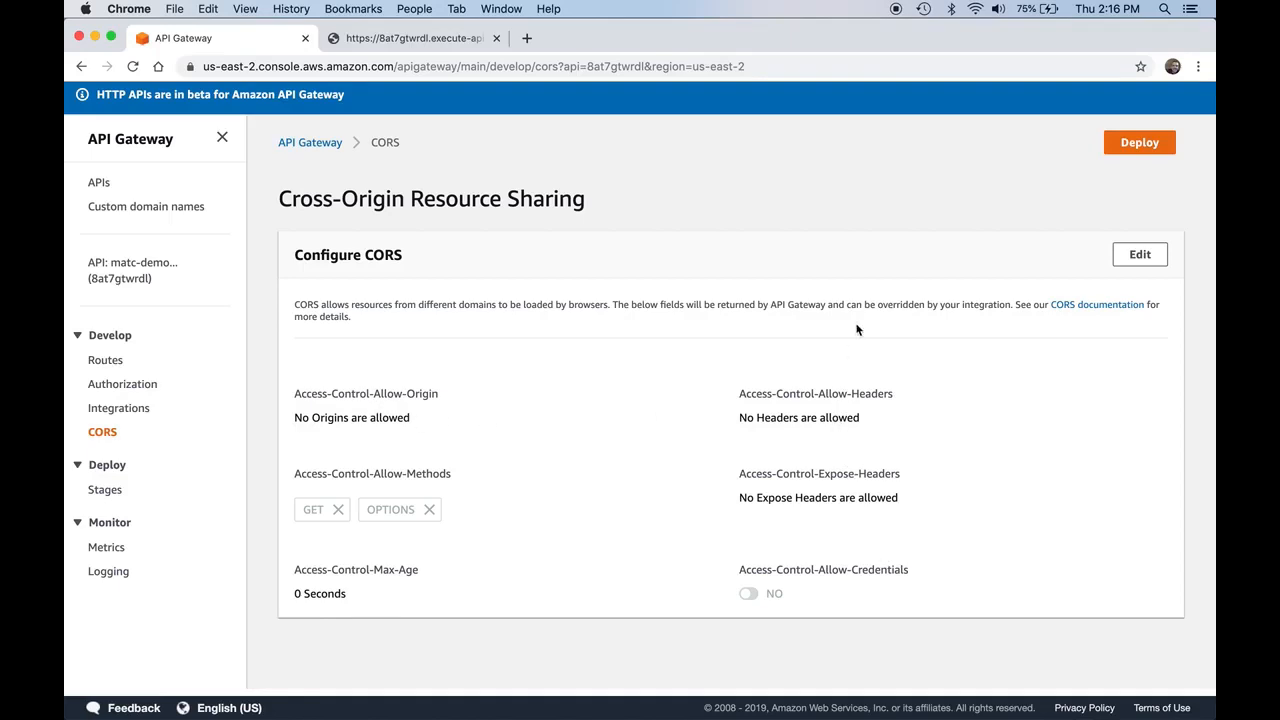
Step: Edit the CORS configuration again and enter '*' in single quotes as the allowed origin
click(1143, 254)
click(518, 425)
text(*)
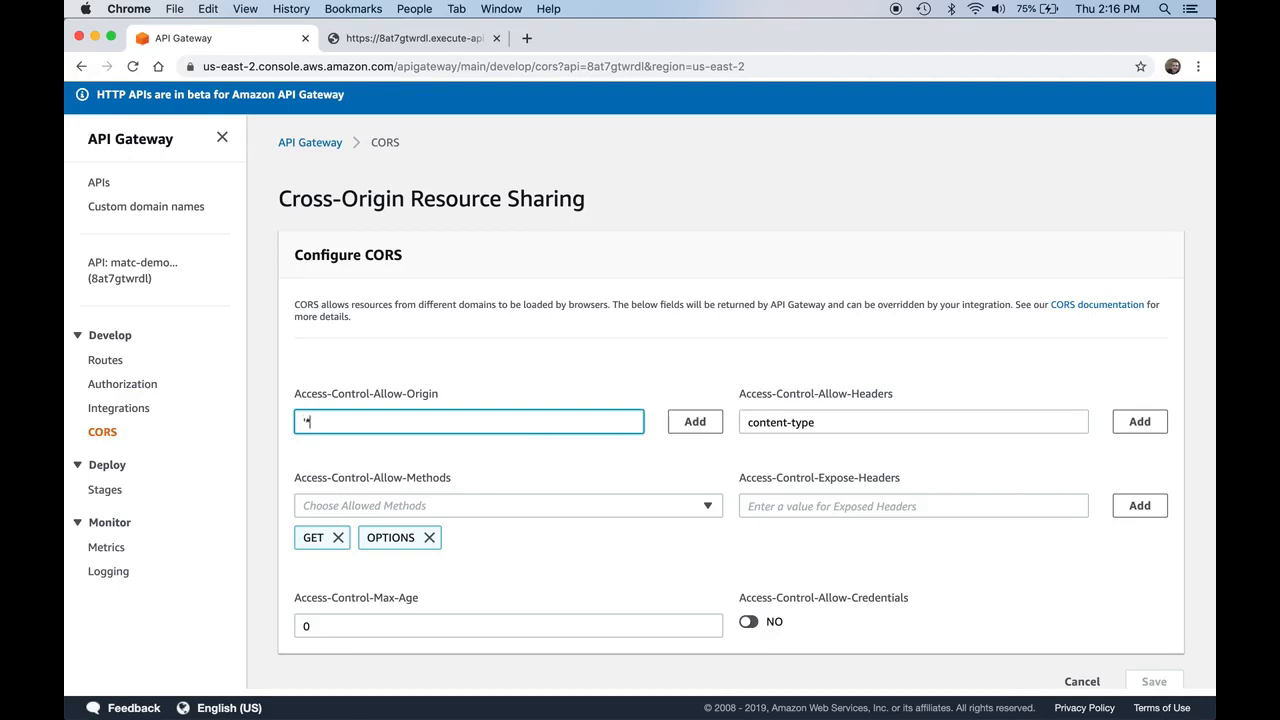
text(')
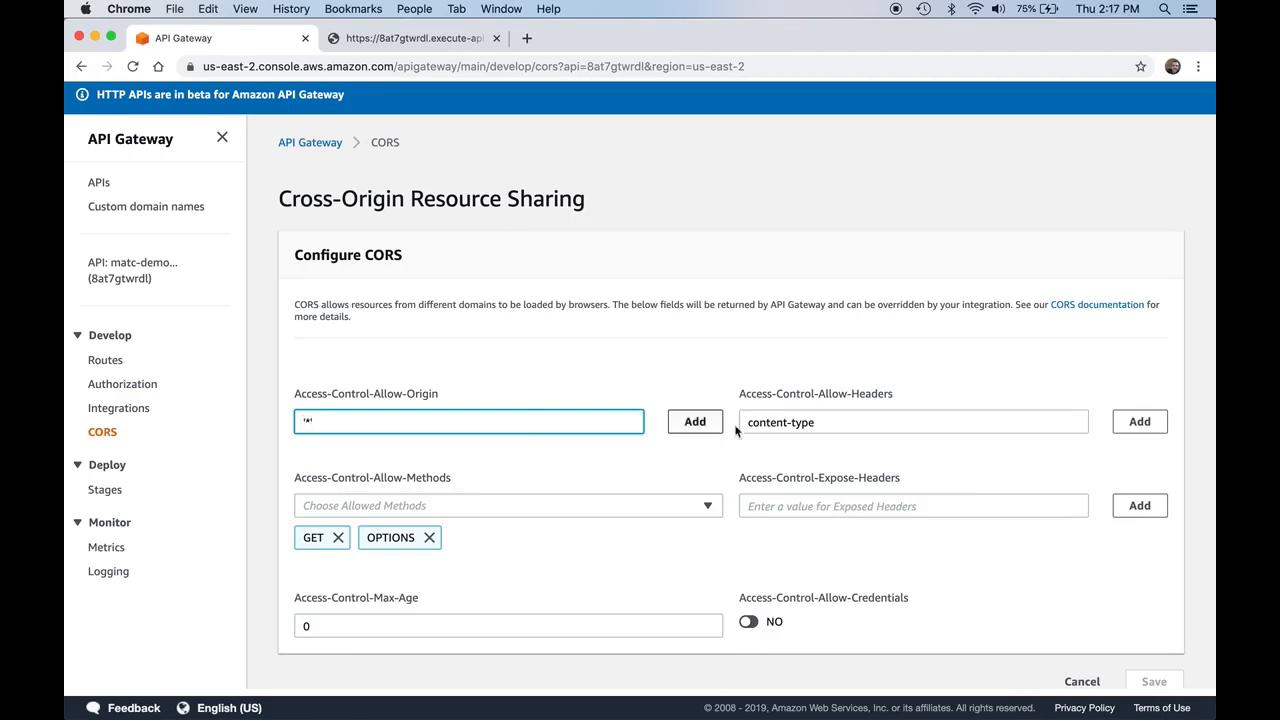
Step: Change the allowed header to 'content-type=application/json' in single quotes, add it and save the CORS configuration
click(748, 422)
text(')
text(')
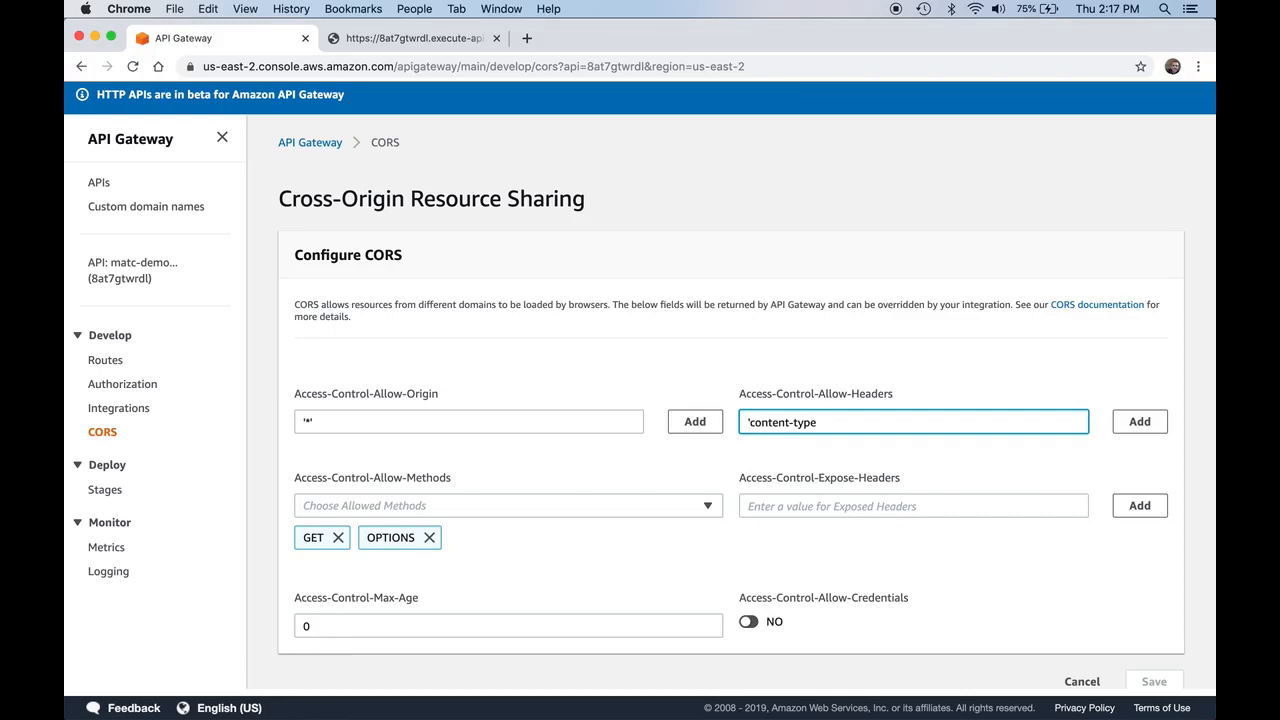
text(=AP)
key(BackSpace)
key(BackSpace)
text(APPLI)
key(BackSpace)
key(BackSpace)
text(LICATION/JS)
key(BackSpace)
key(BackSpace)
text(JSON')
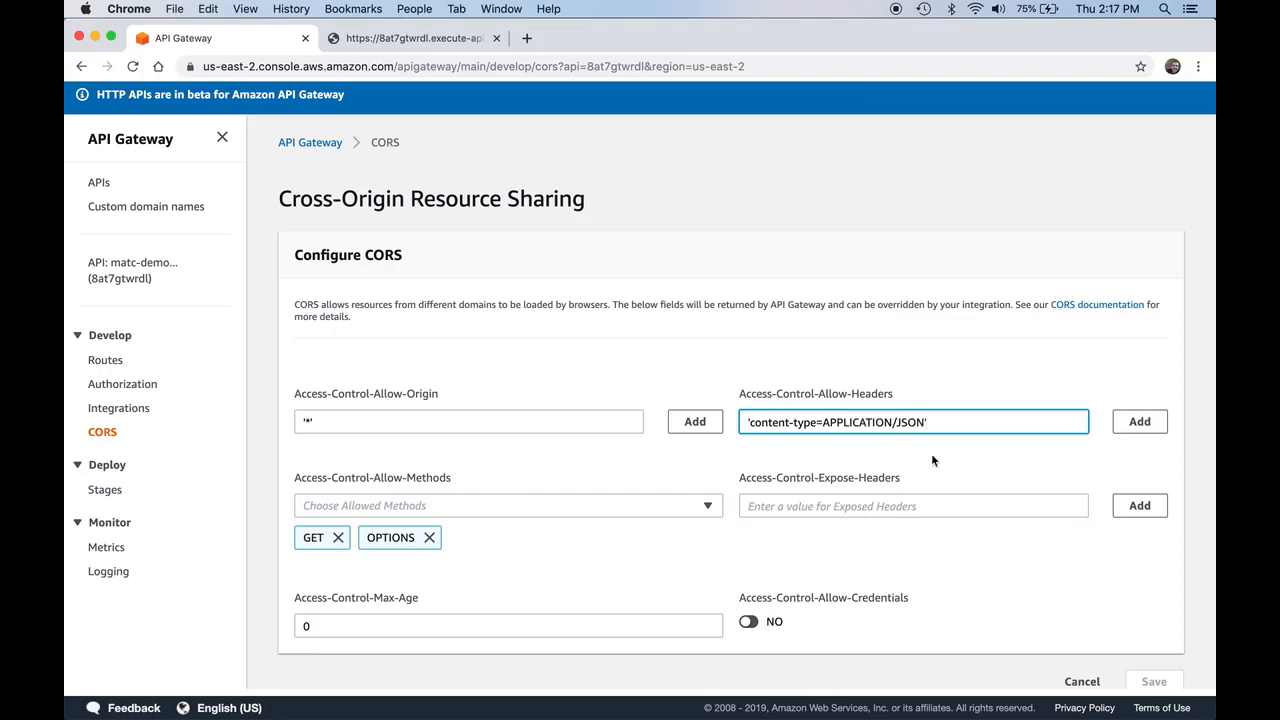
click(1118, 418)
scroll(1036, 617, down, 2)
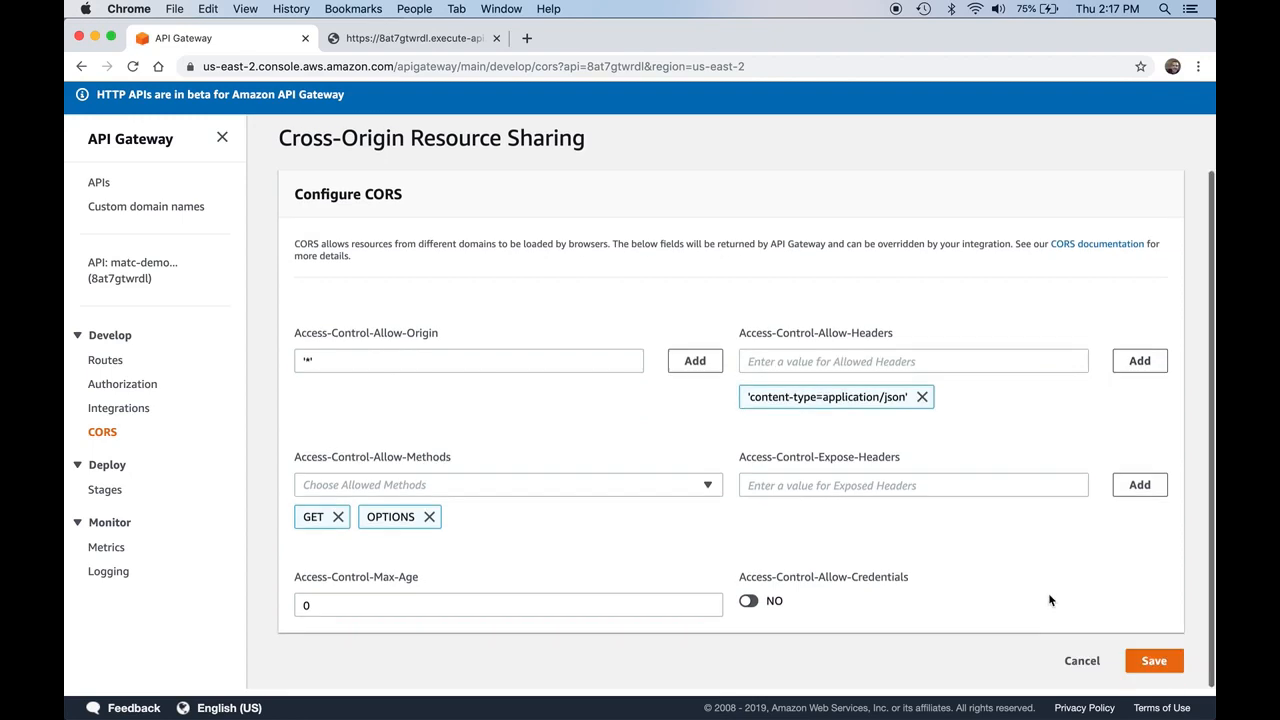
click(1152, 660)
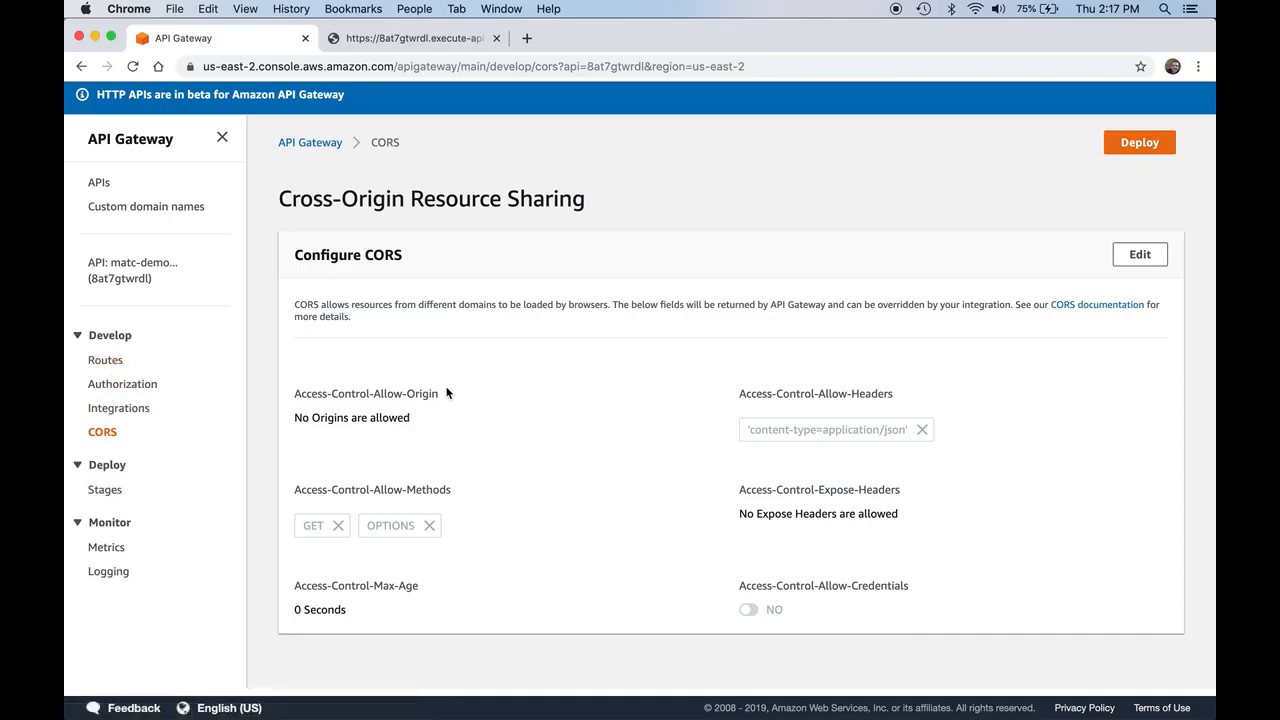
Step: Reopen the matc-demo API details and copy the /tasks endpoint URL from the page showing its response
click(314, 142)
click(384, 264)
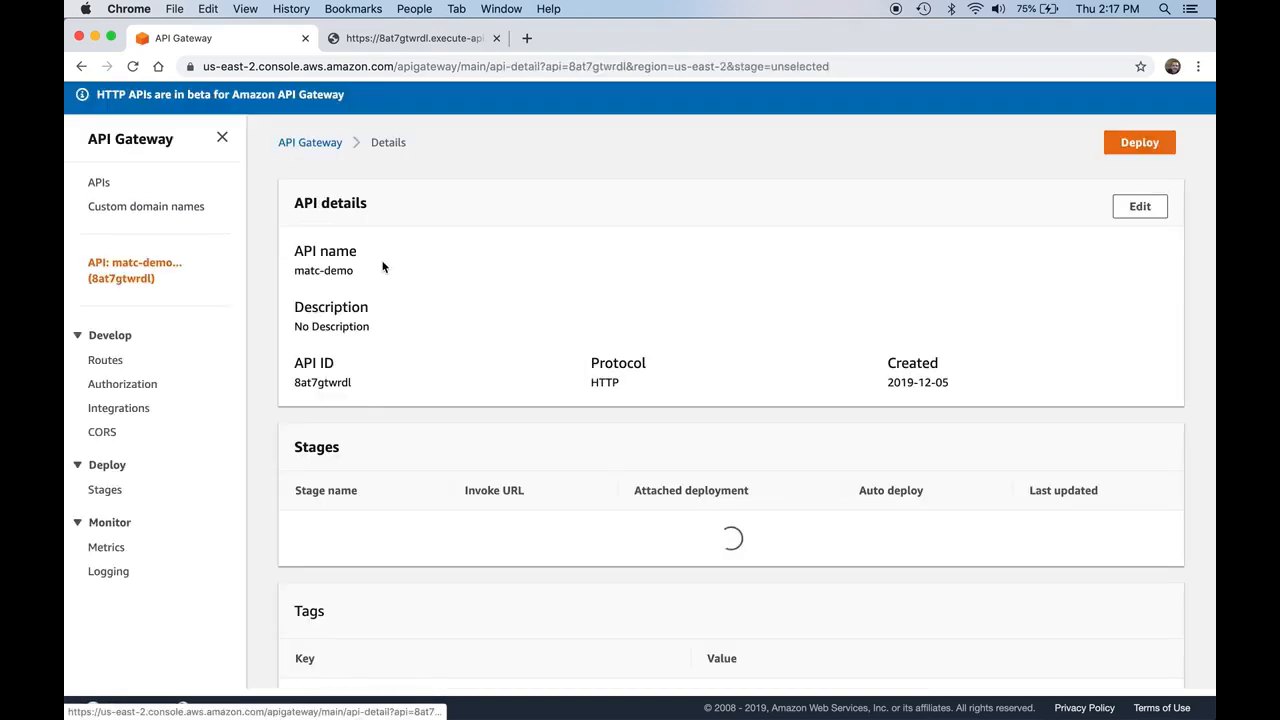
click(433, 40)
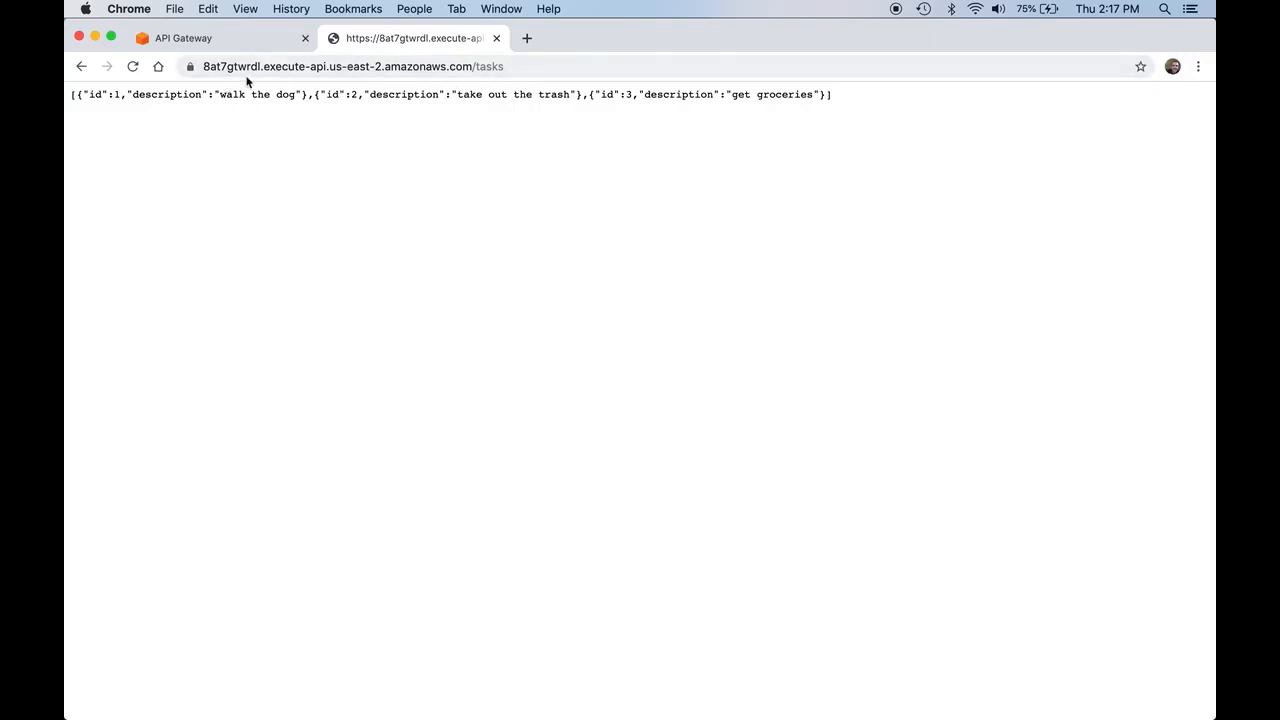
click(515, 70)
key(super+c)
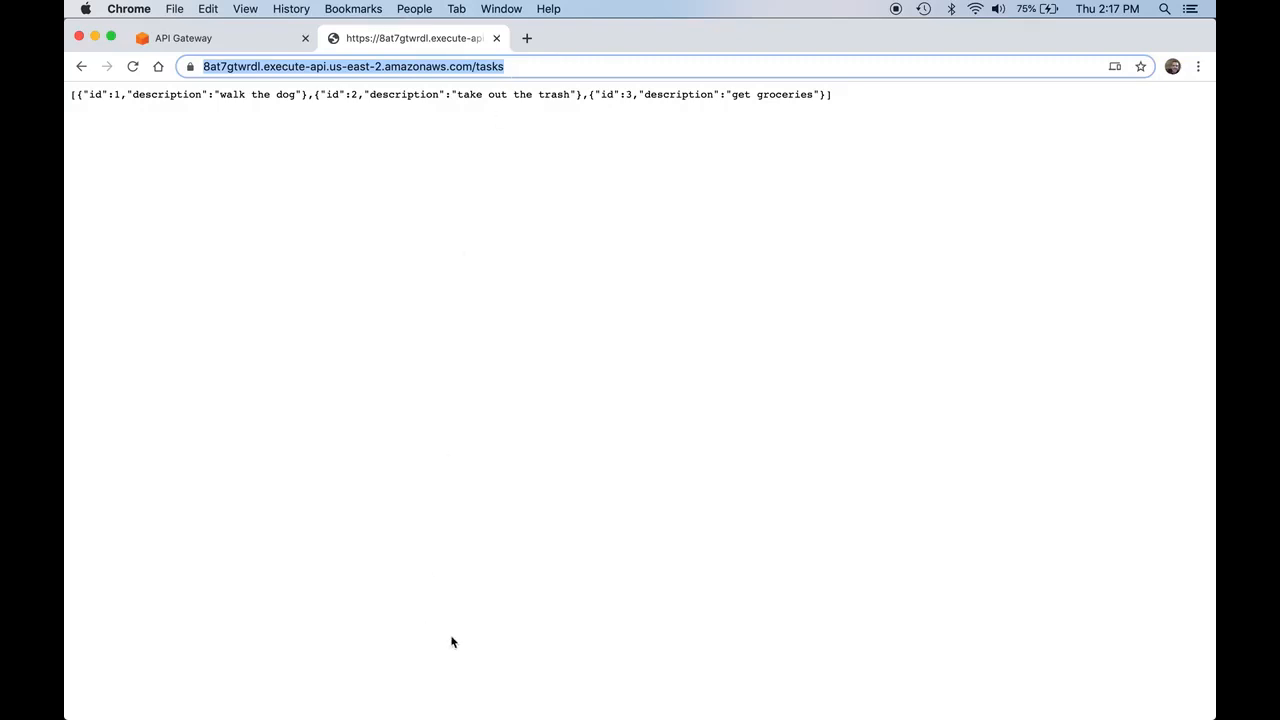
Step: Switch to Atom, set the untitled file's grammar to HTML and insert the HTML page skeleton
key(super+space)
text(ATOM)
key(Return)
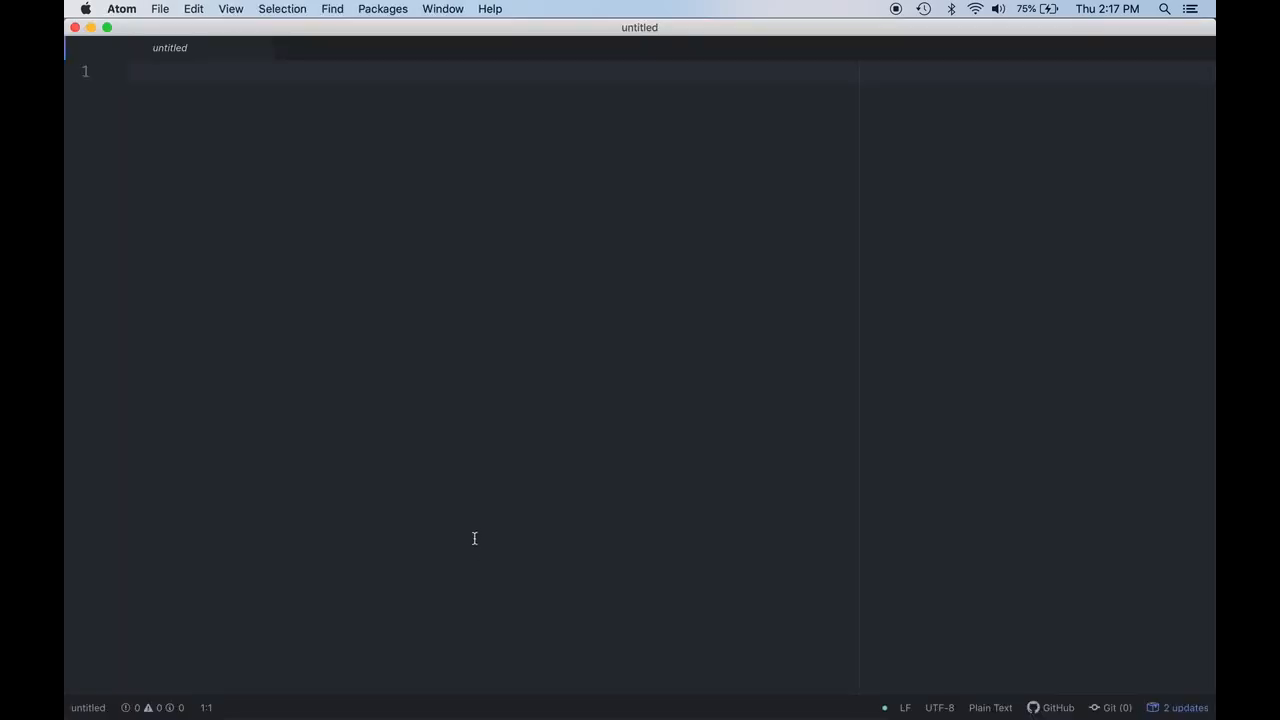
click(989, 710)
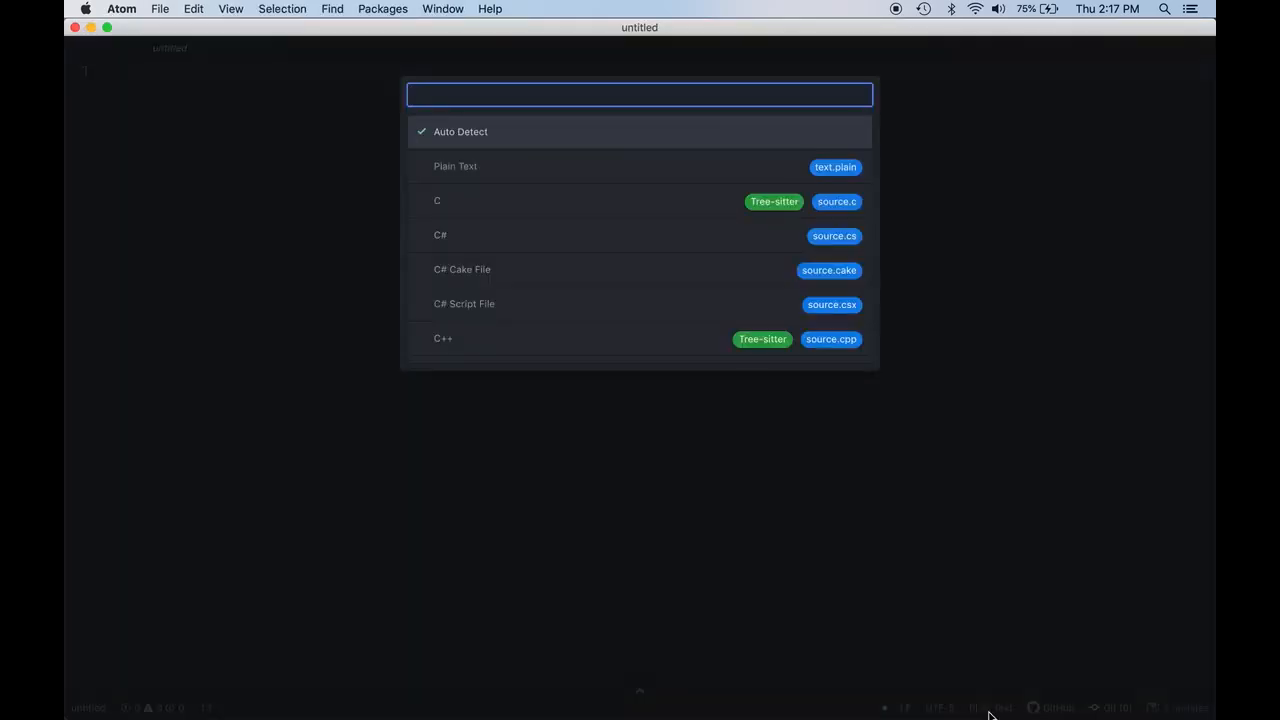
text(html)
key(Return)
text(html)
key(Tab)
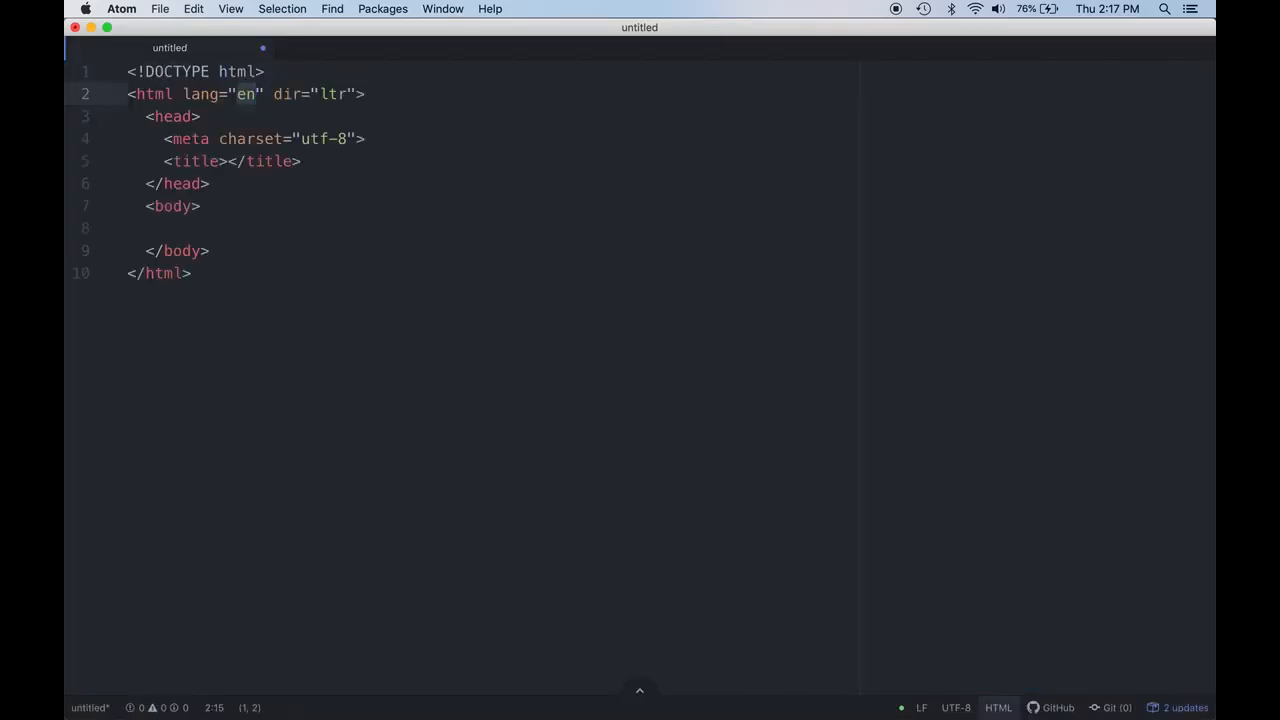
Step: Set the page title to "JS Client Accessing an API Gateway"
click(228, 165)
text(JS Client A)
text(ccessing an)
text(d)
key(BackSpace)
key(BackSpace)
text(API Gateway)
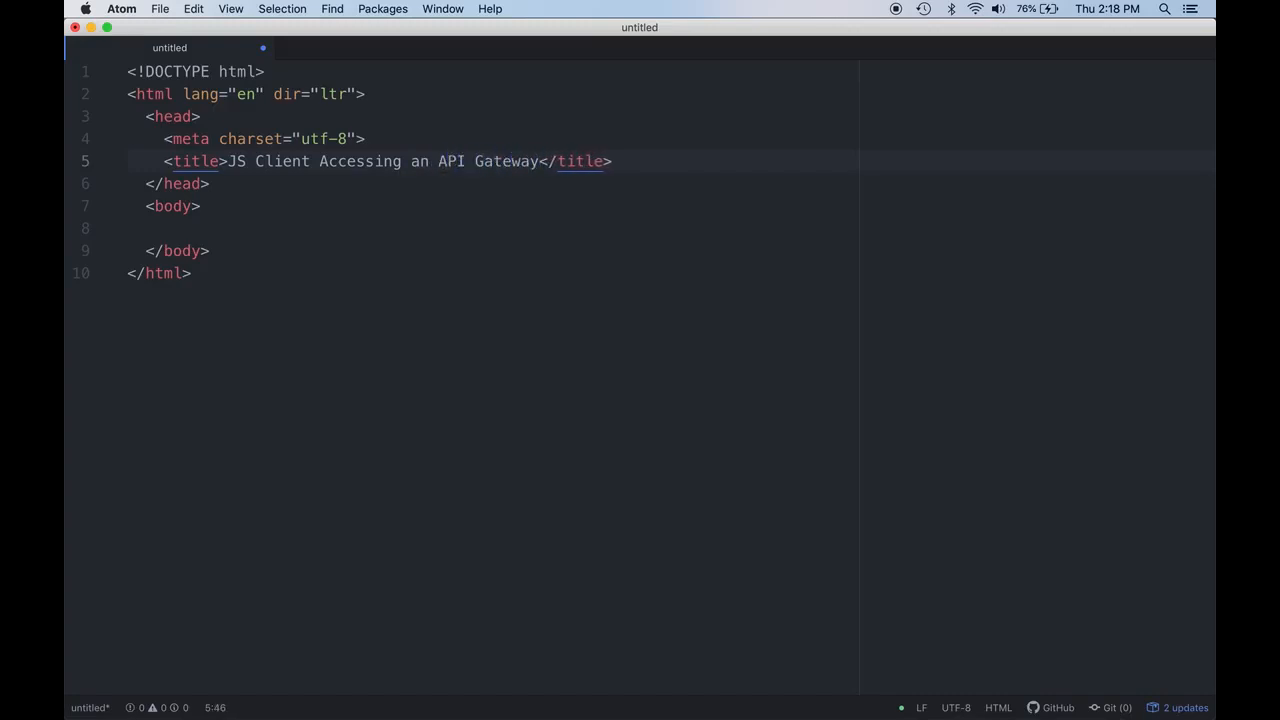
Step: Insert a text/javascript script block in the body and begin a fetch call inside it
key(Down)
key(Down)
key(Down)
text(scri)
key(Tab)
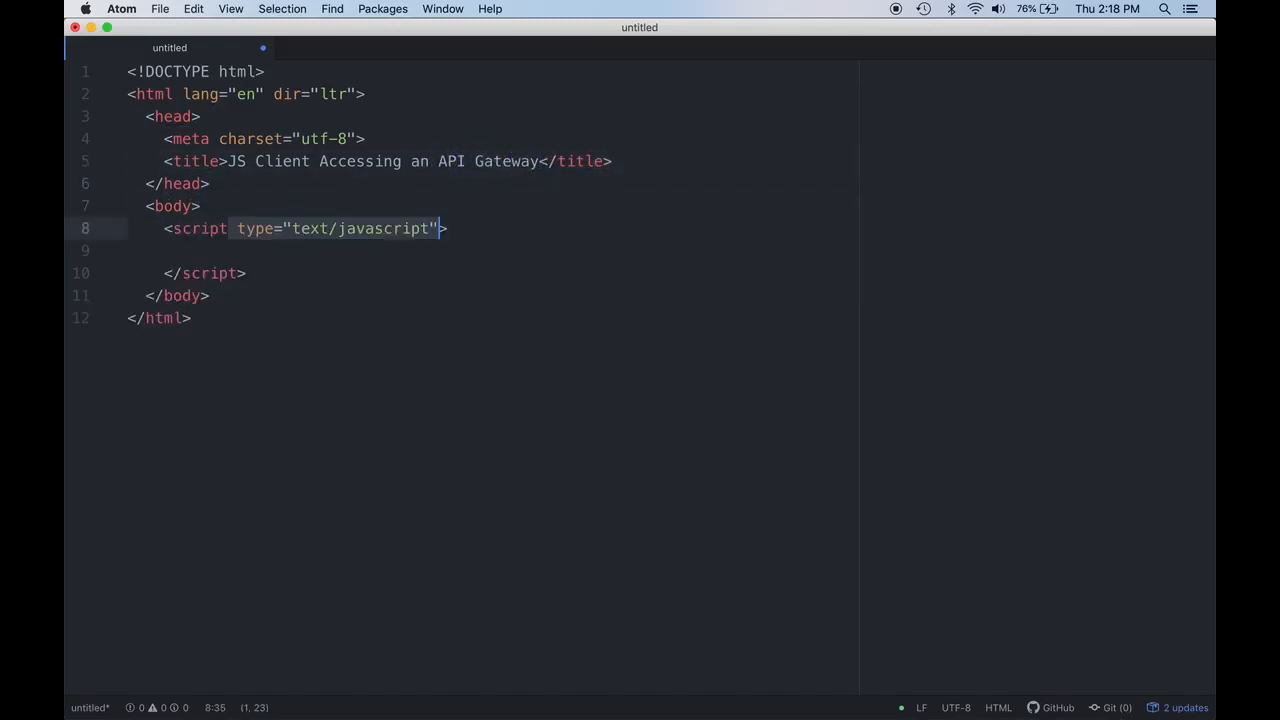
key(Tab)
text(fetch)
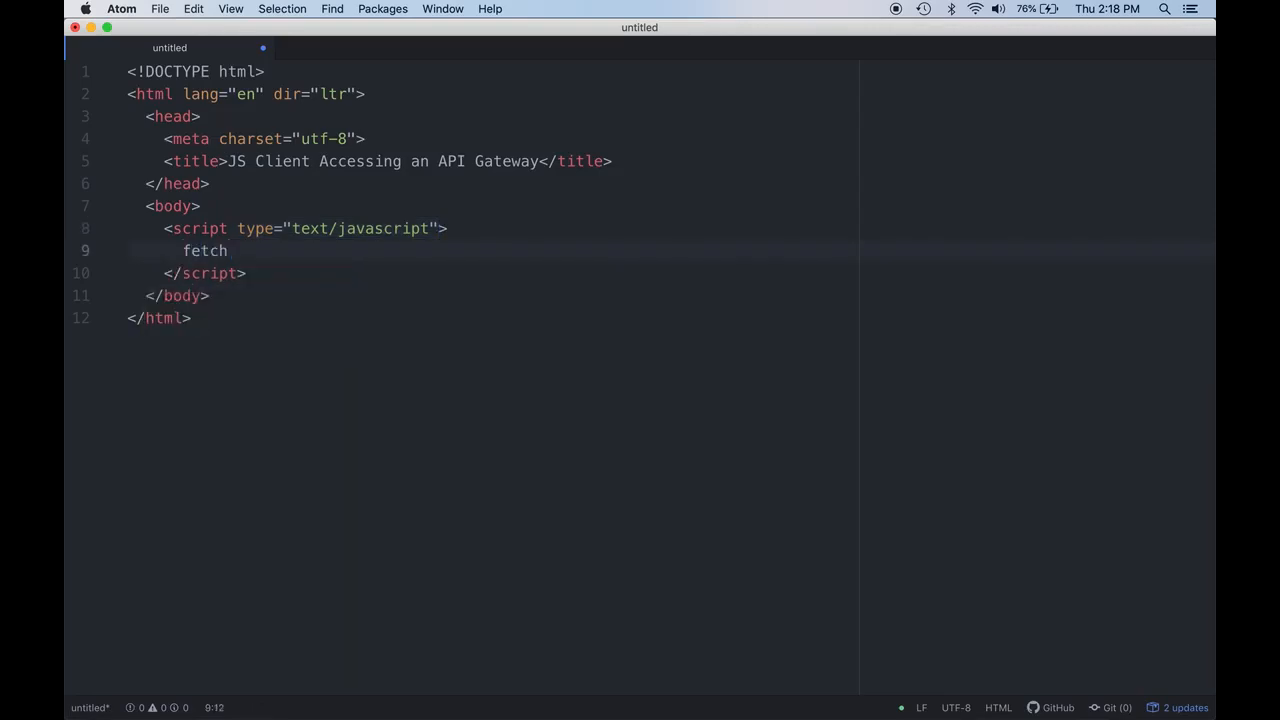
Step: Declare a url variable above the fetch call, holding the copied /tasks endpoint address
key(Down)
key(Up)
key(Up)
key(super+Right)
key(Return)
text(let url = ")
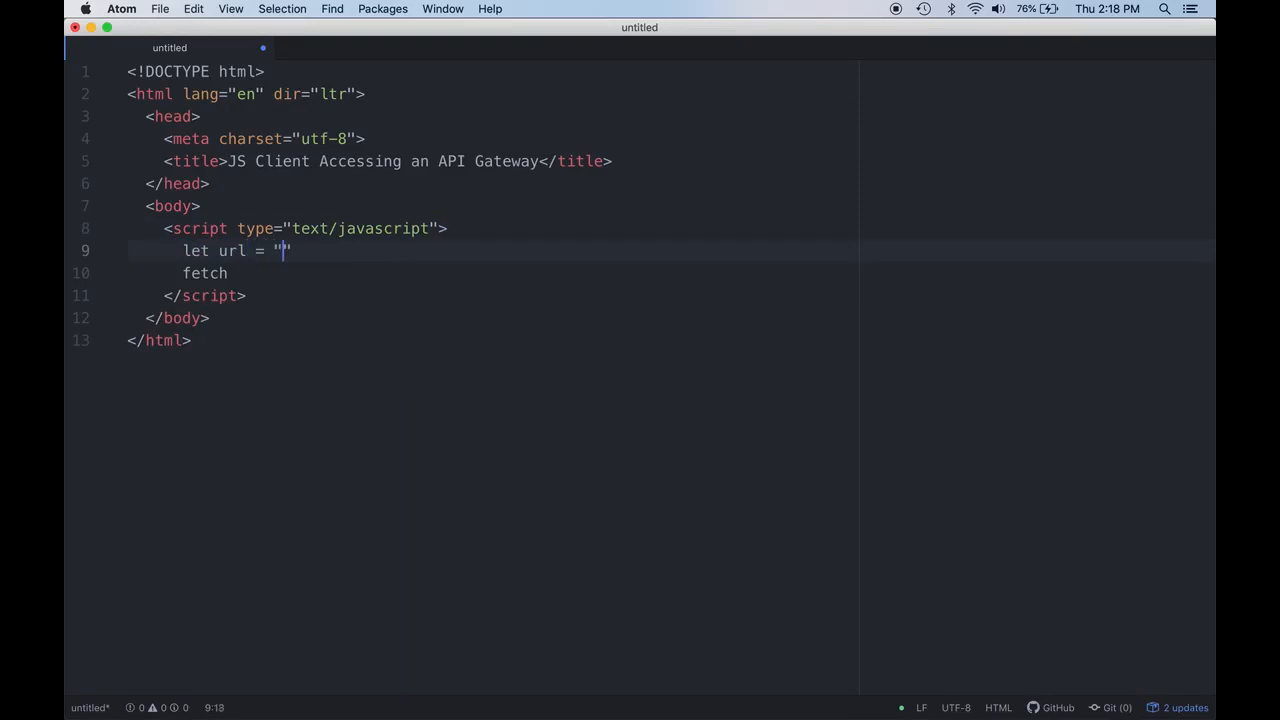
key(super+v)
key(Right)
text(;)
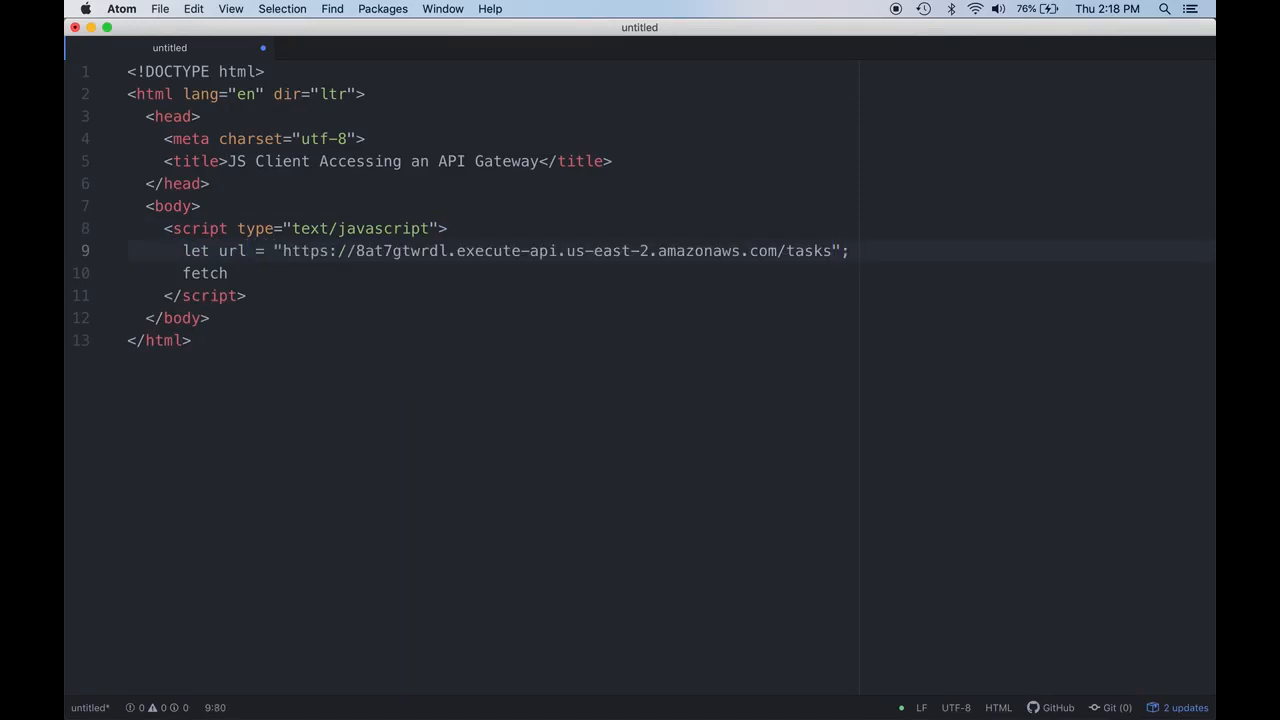
Step: Pass url to the fetch call and chain .then(data=>data.json()) to parse the response
key(Down)
text((url).then)
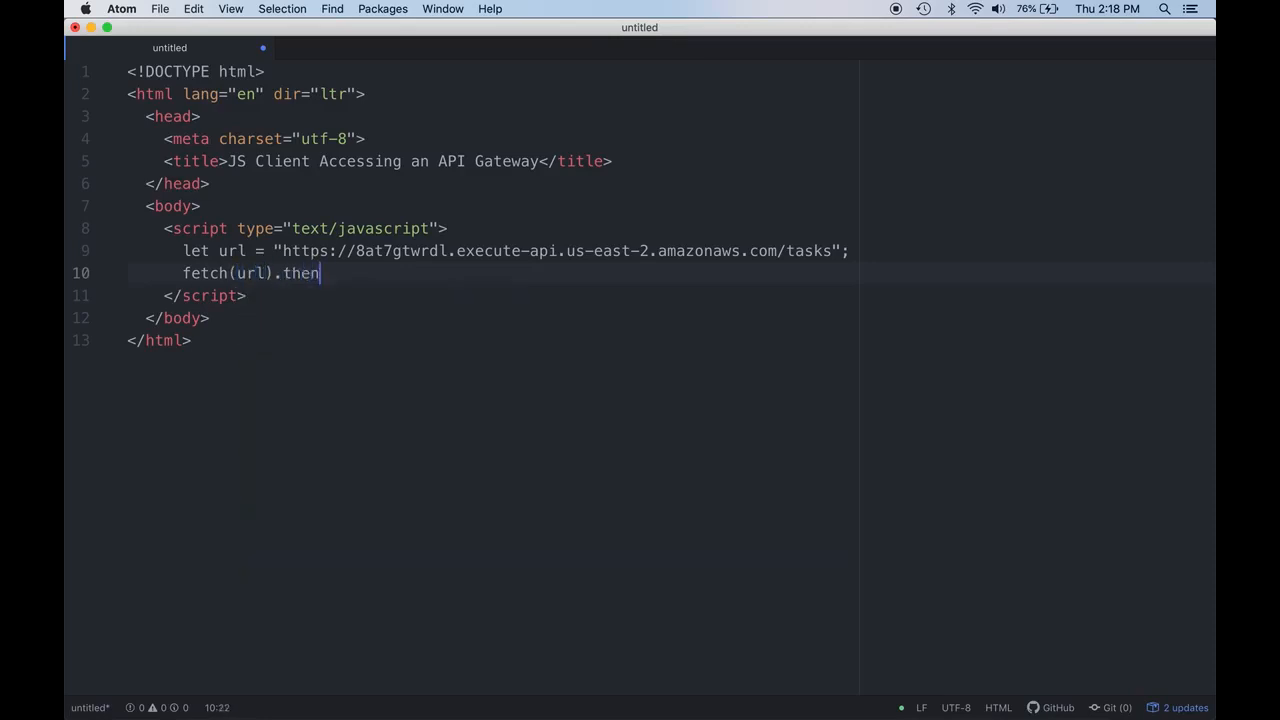
text((data=>)
text(datajson)
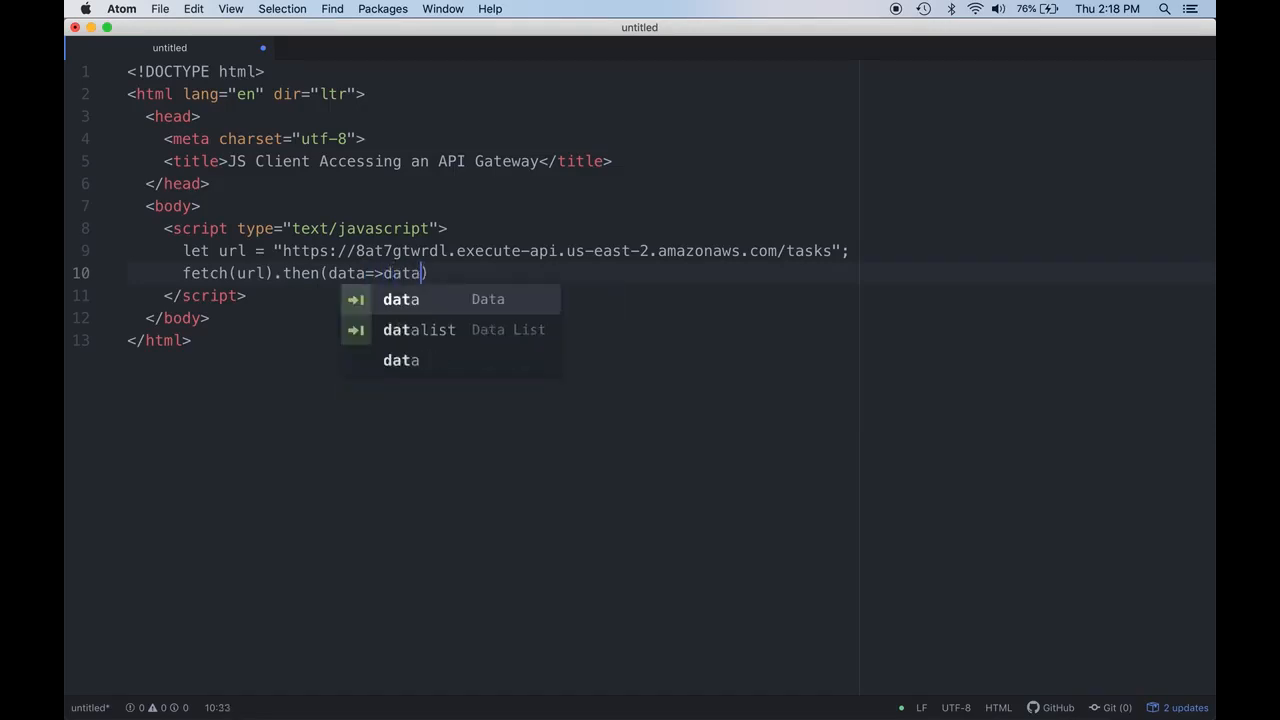
key(BackSpace)
key(BackSpace)
key(BackSpace)
key(BackSpace)
text(.json()
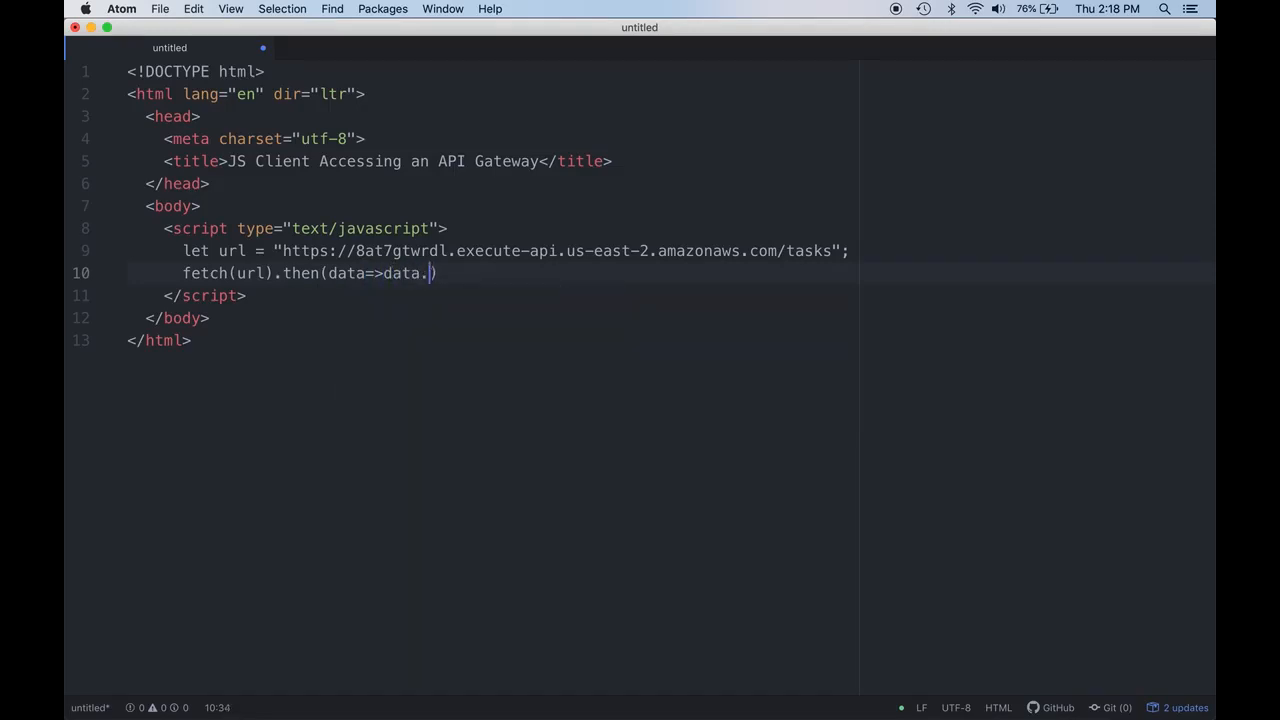
Step: Chain .then(tasks=>console.log(tasks)); to log the parsed tasks to the console
text()).then)
text(()
text(tasks=>con)
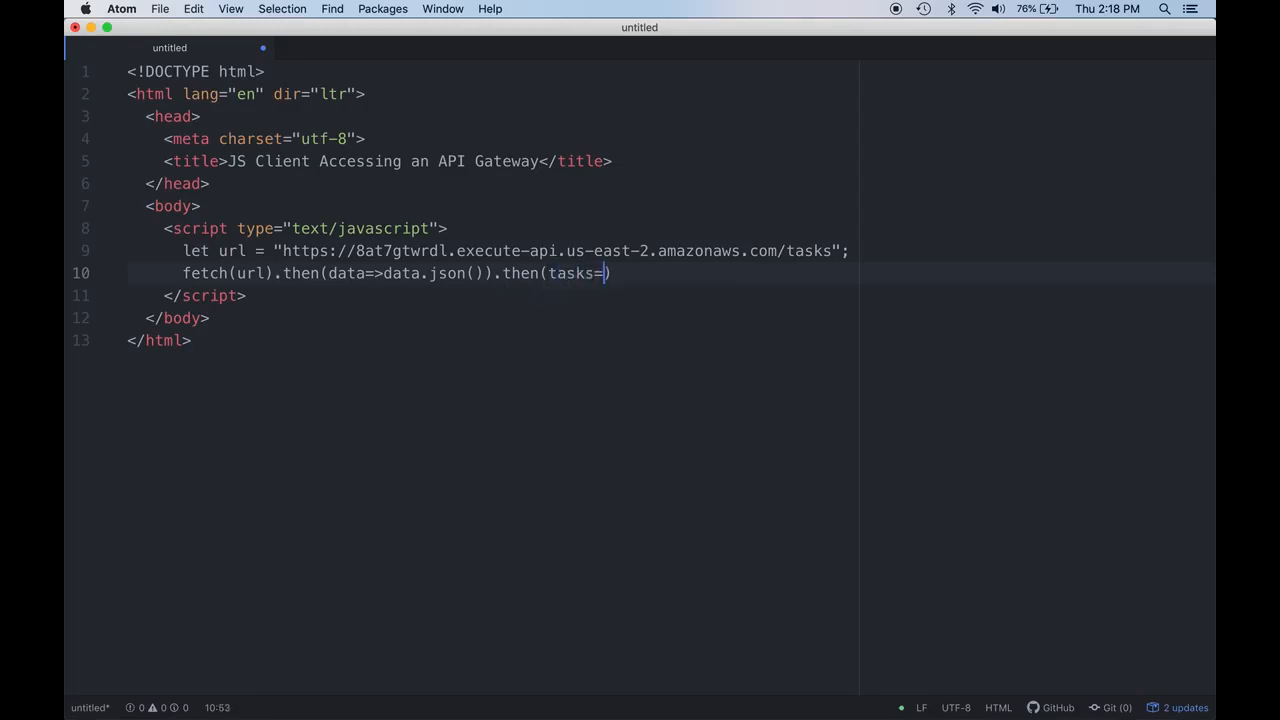
text(sole.log()
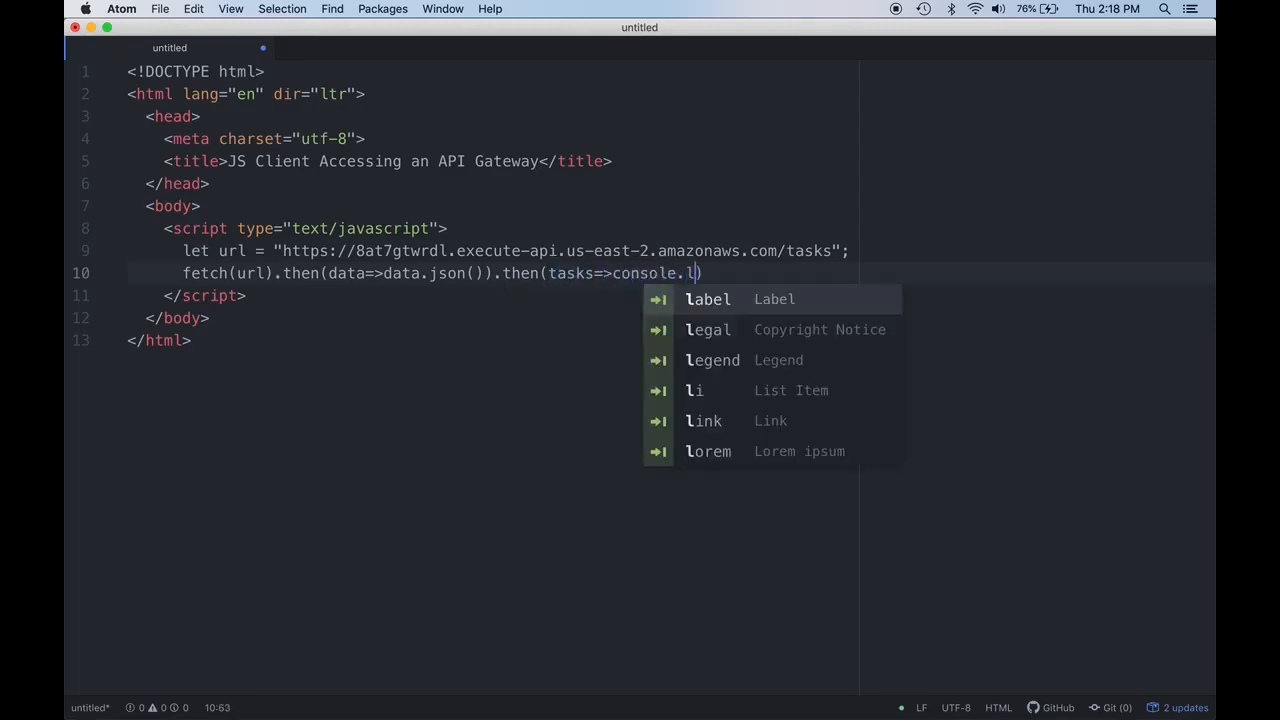
text(tasks));)
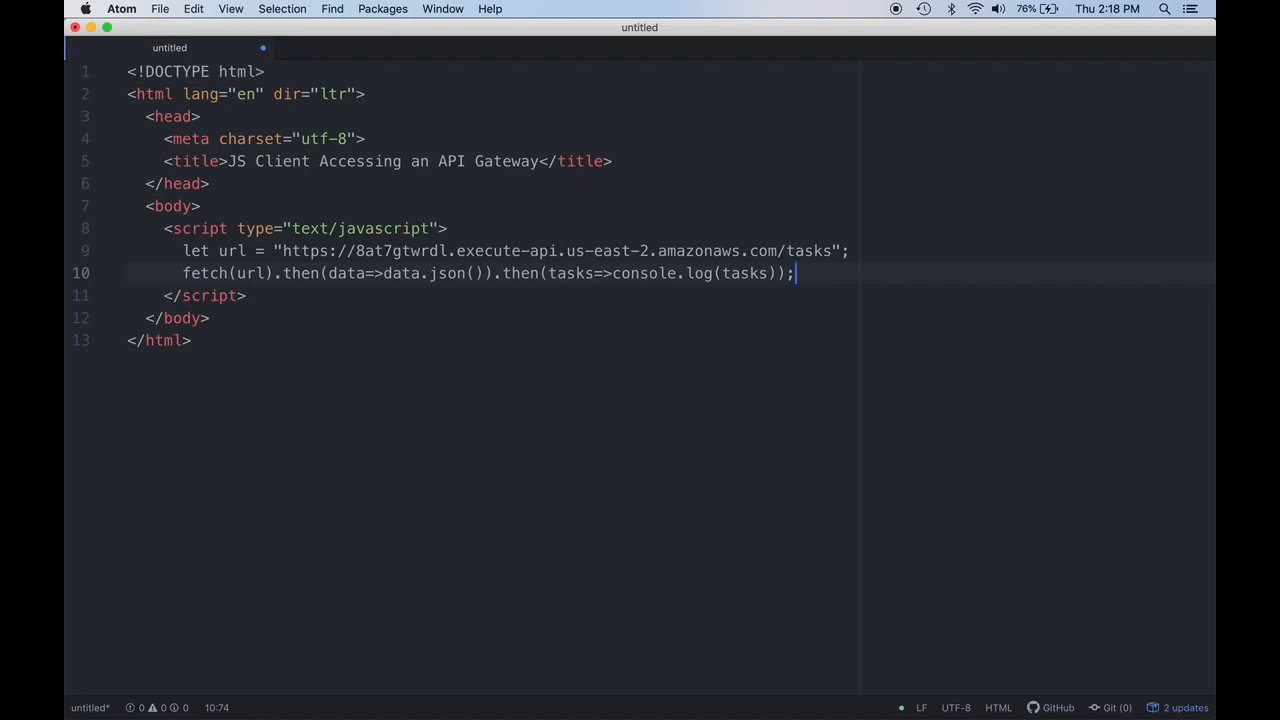
Step: Save the page as apiDemo.html in the Documents folder and remove the Documents project folder from the editor
key(super+s)
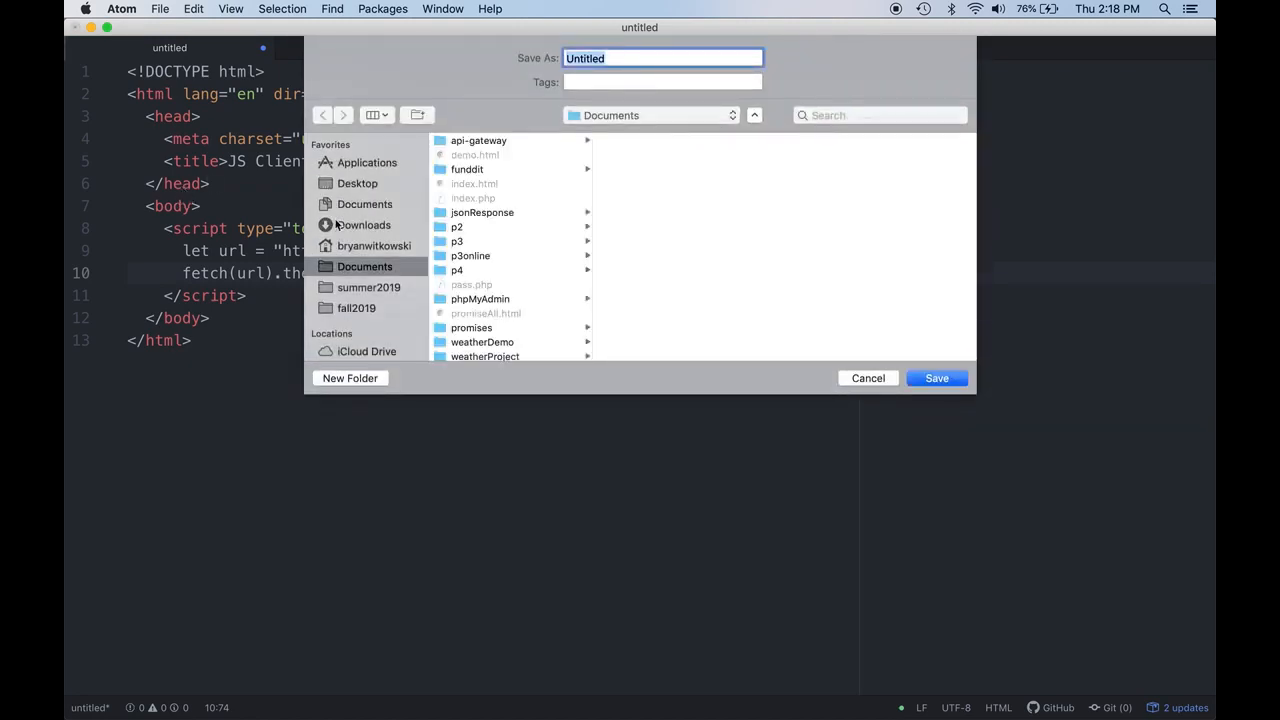
text(ind)
key(BackSpace)
key(BackSpace)
key(BackSpace)
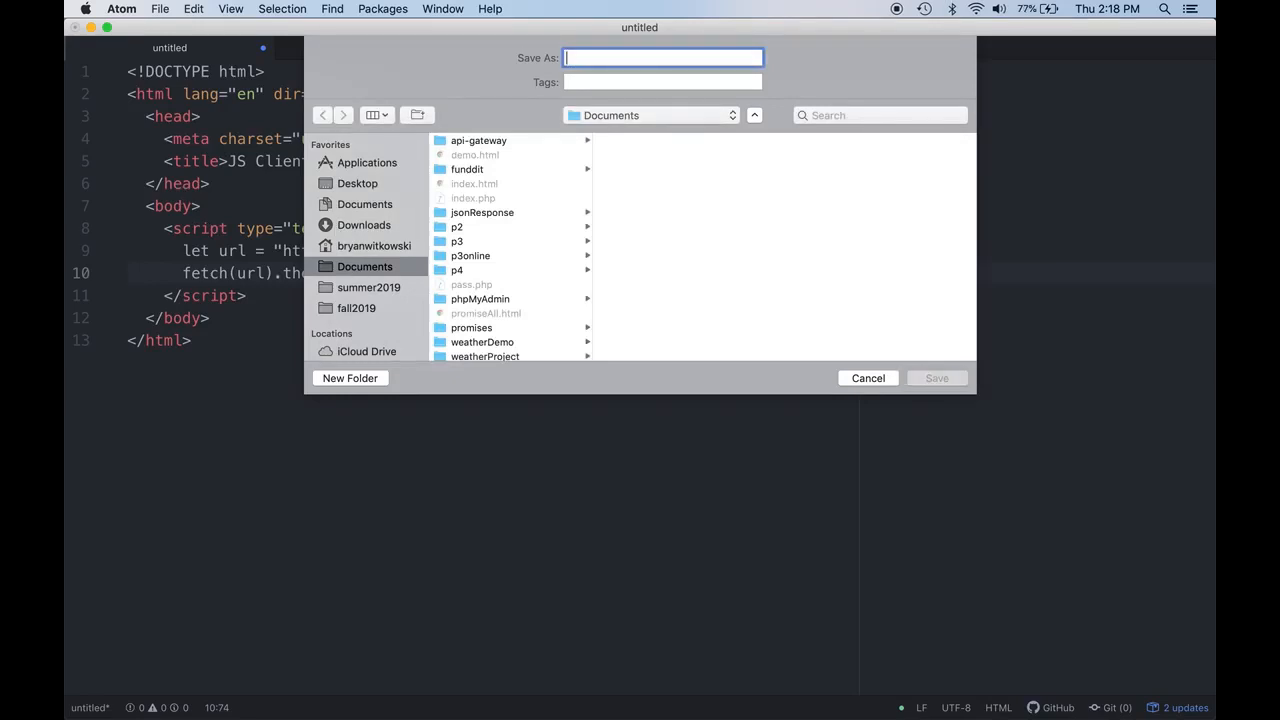
text(api)
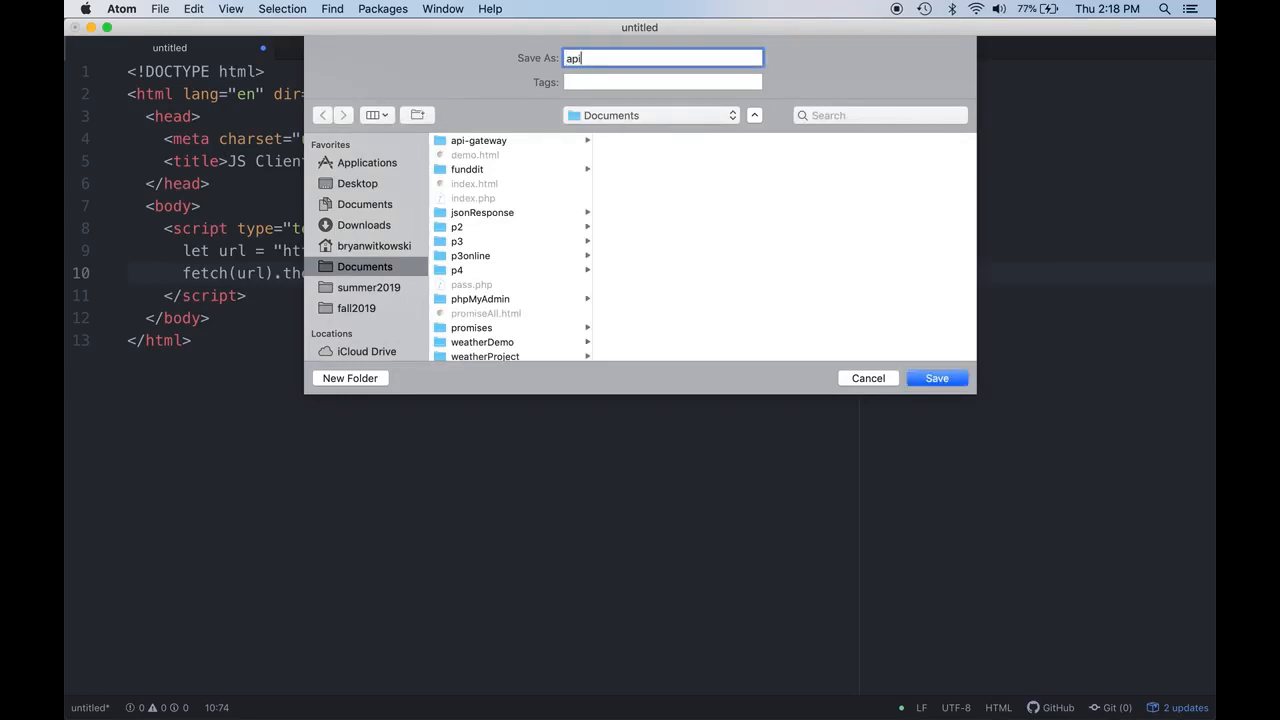
text(Demo.html)
key(Return)
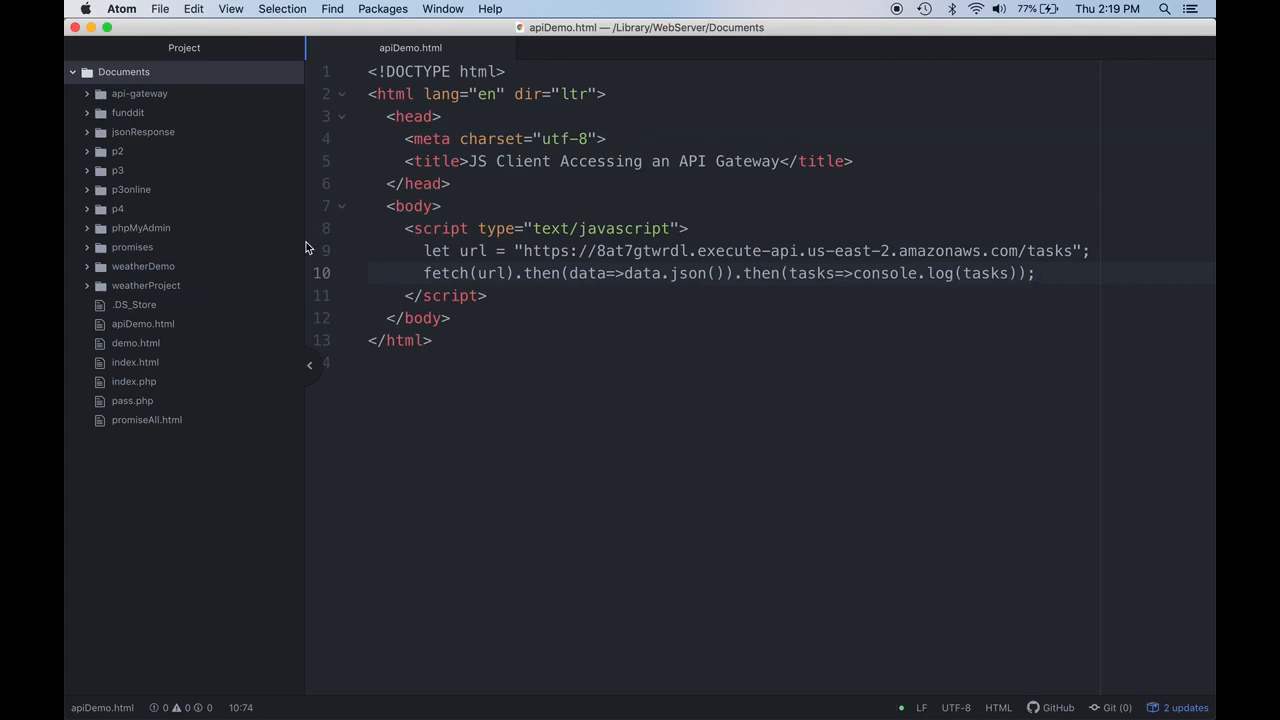
right_click(128, 72)
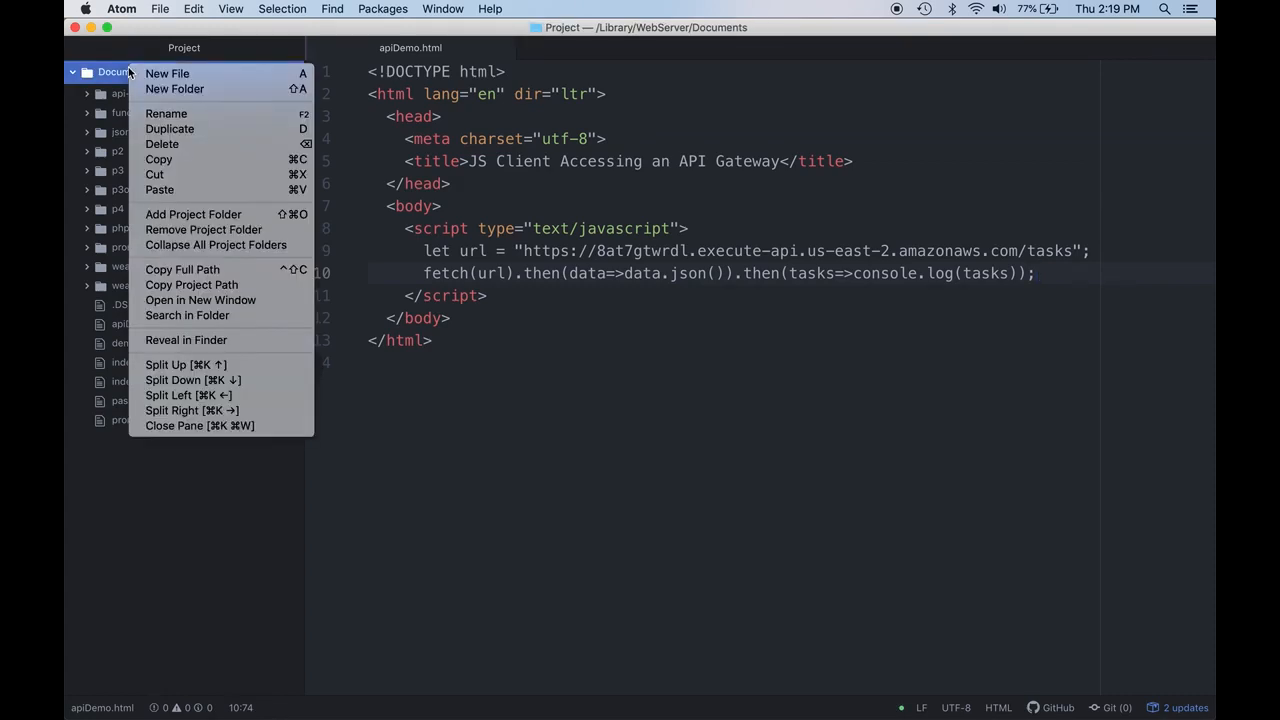
click(185, 229)
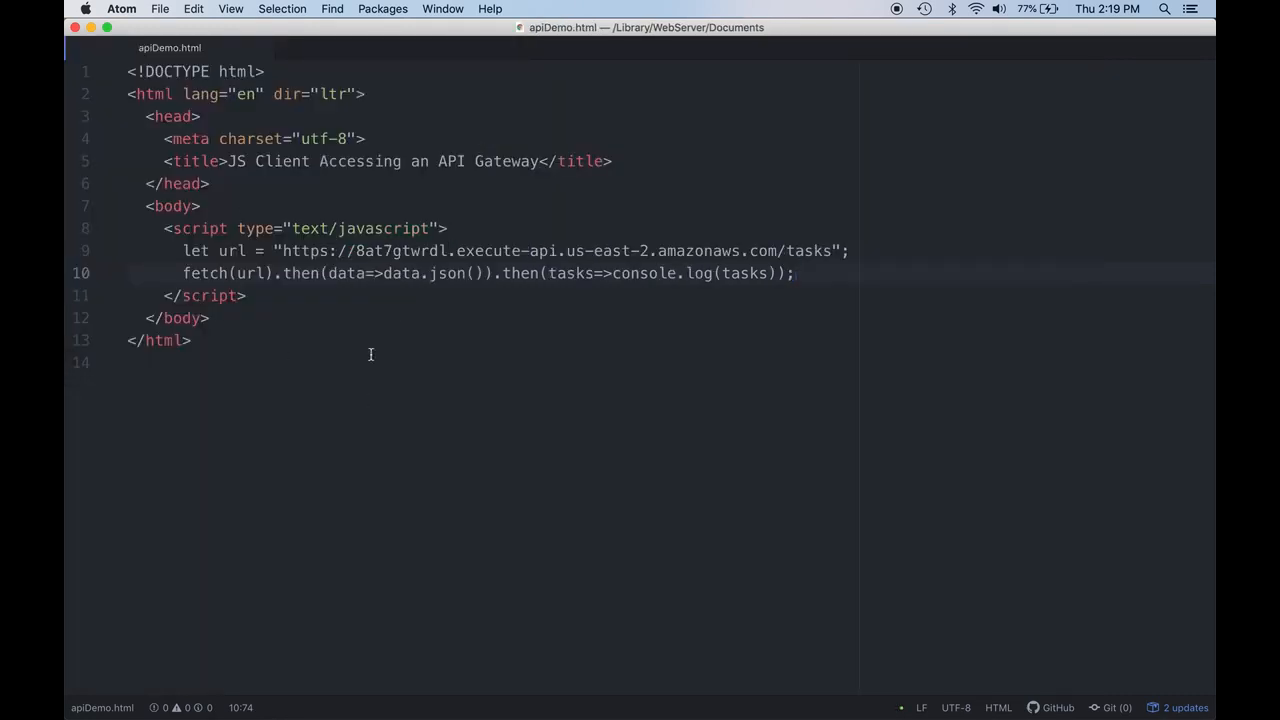
Step: Switch to Chrome and load localhost/apiDemo.html in a new tab
key(super+Tab)
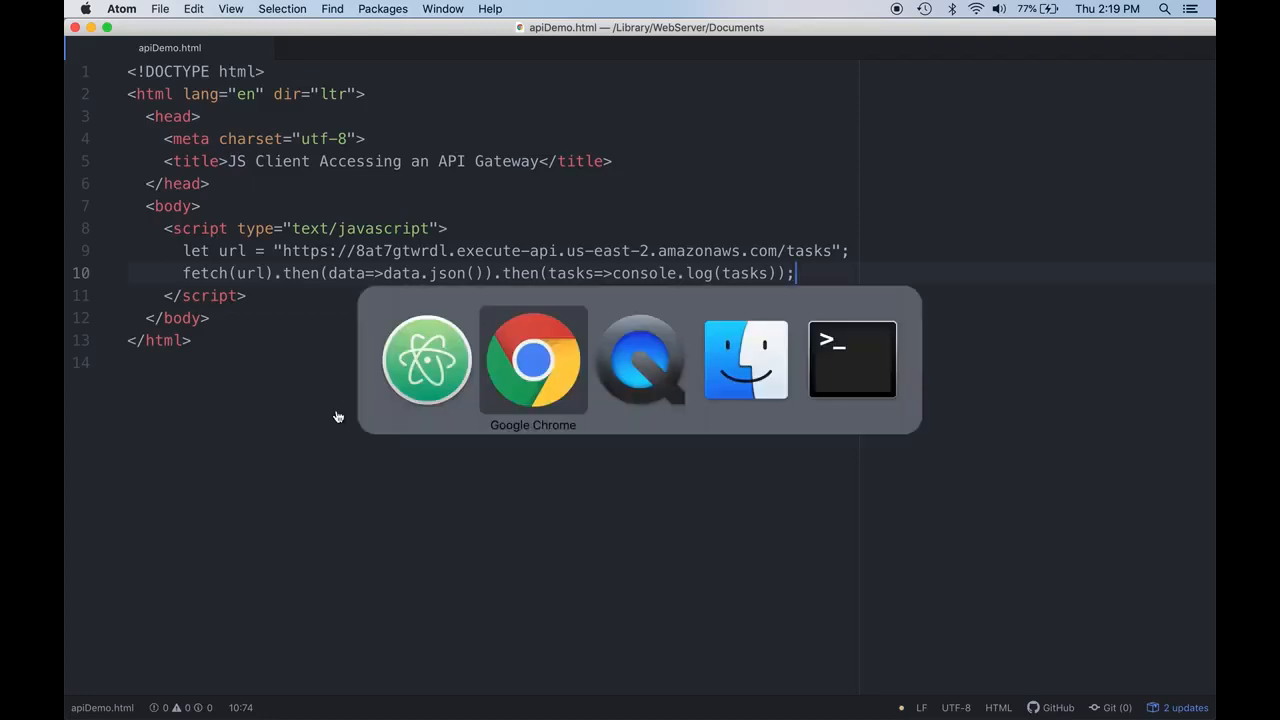
click(525, 42)
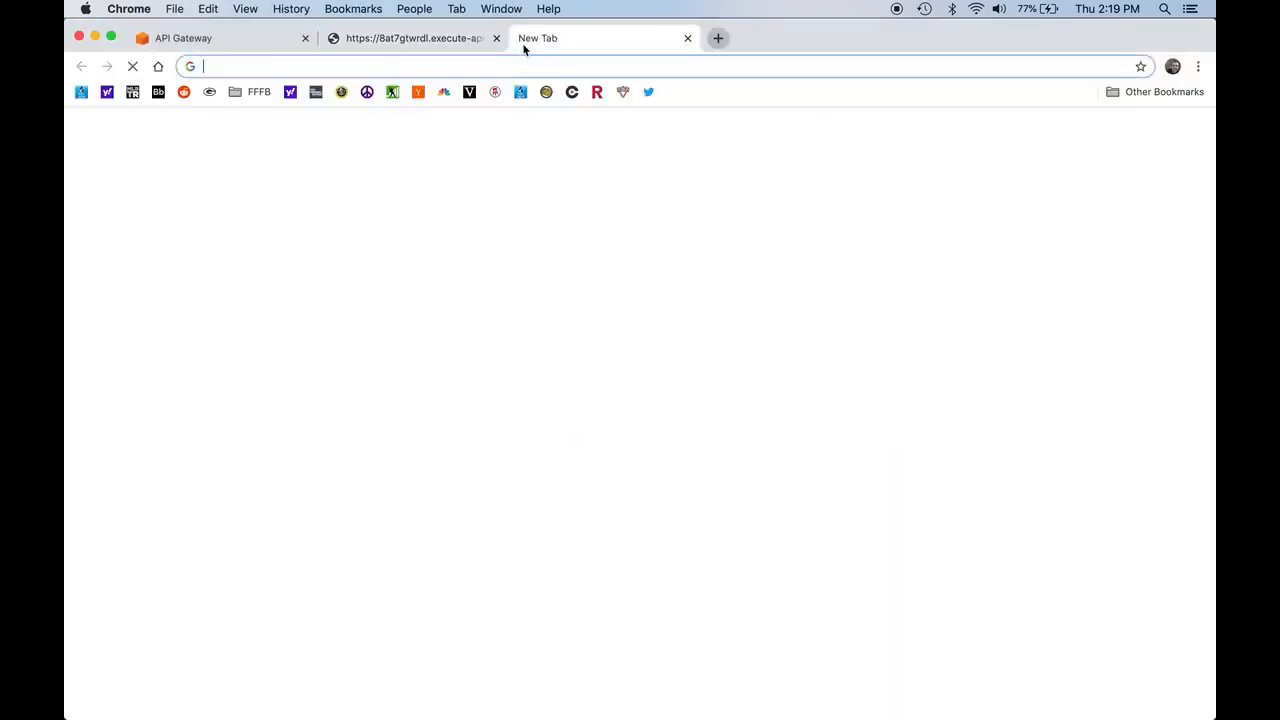
text(localhost)
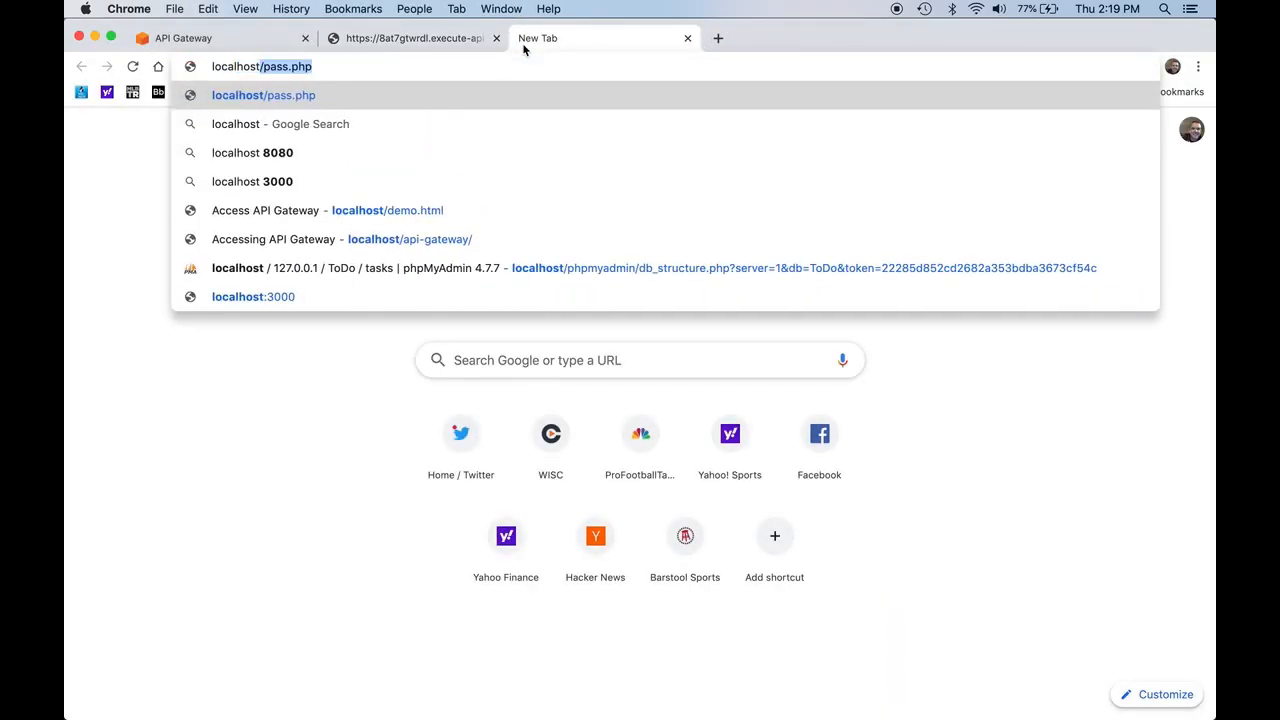
text(/apiDemo.html)
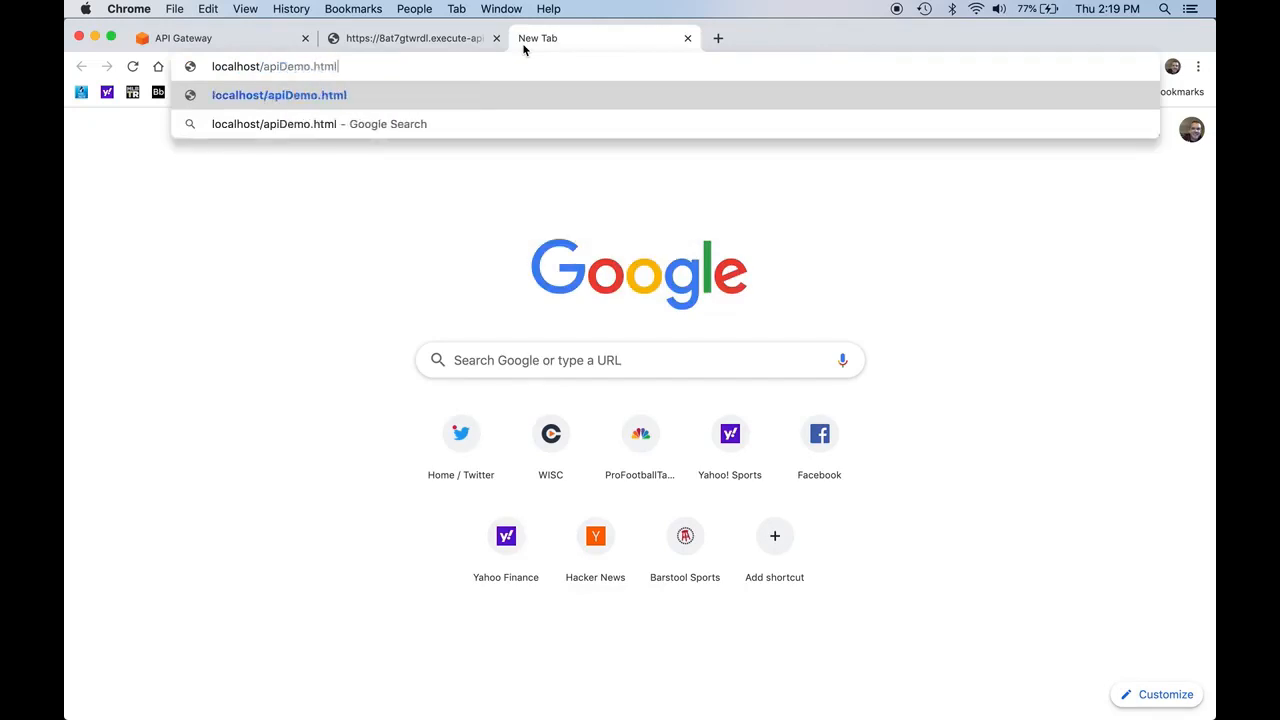
key(Return)
Step: Inspect the apiDemo.html page and check its console output
right_click(411, 452)
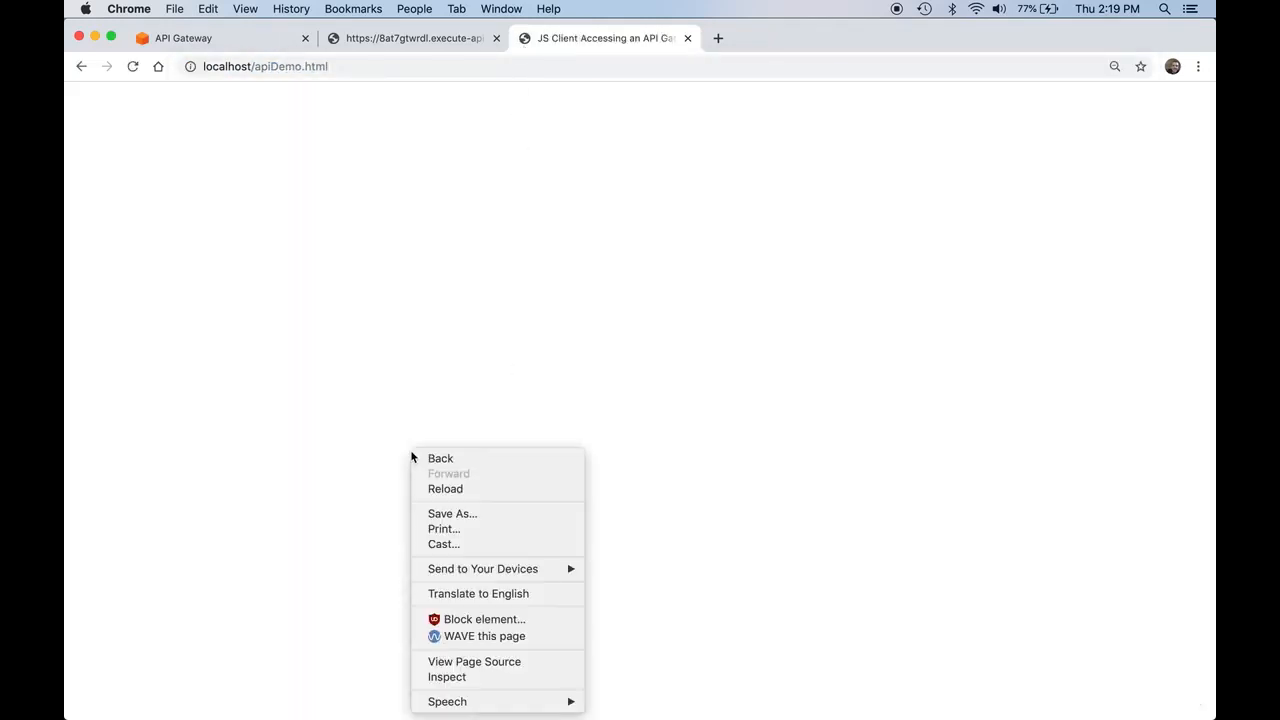
click(452, 677)
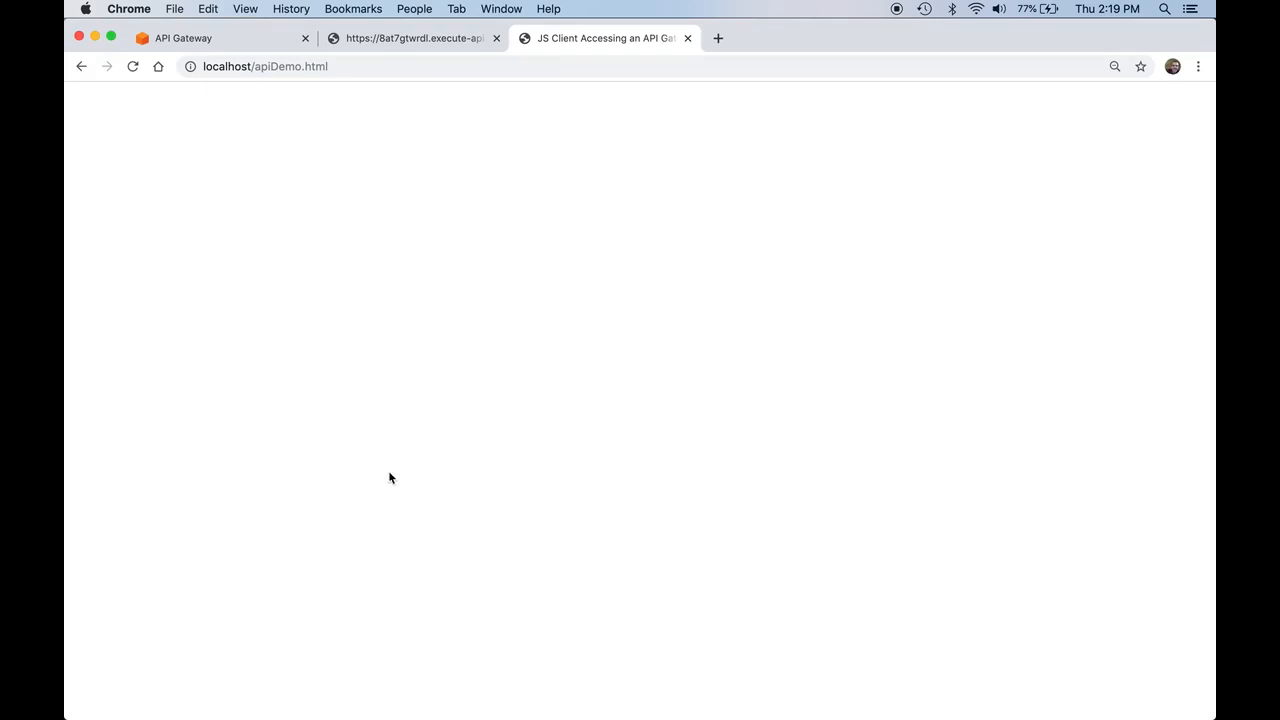
click(210, 290)
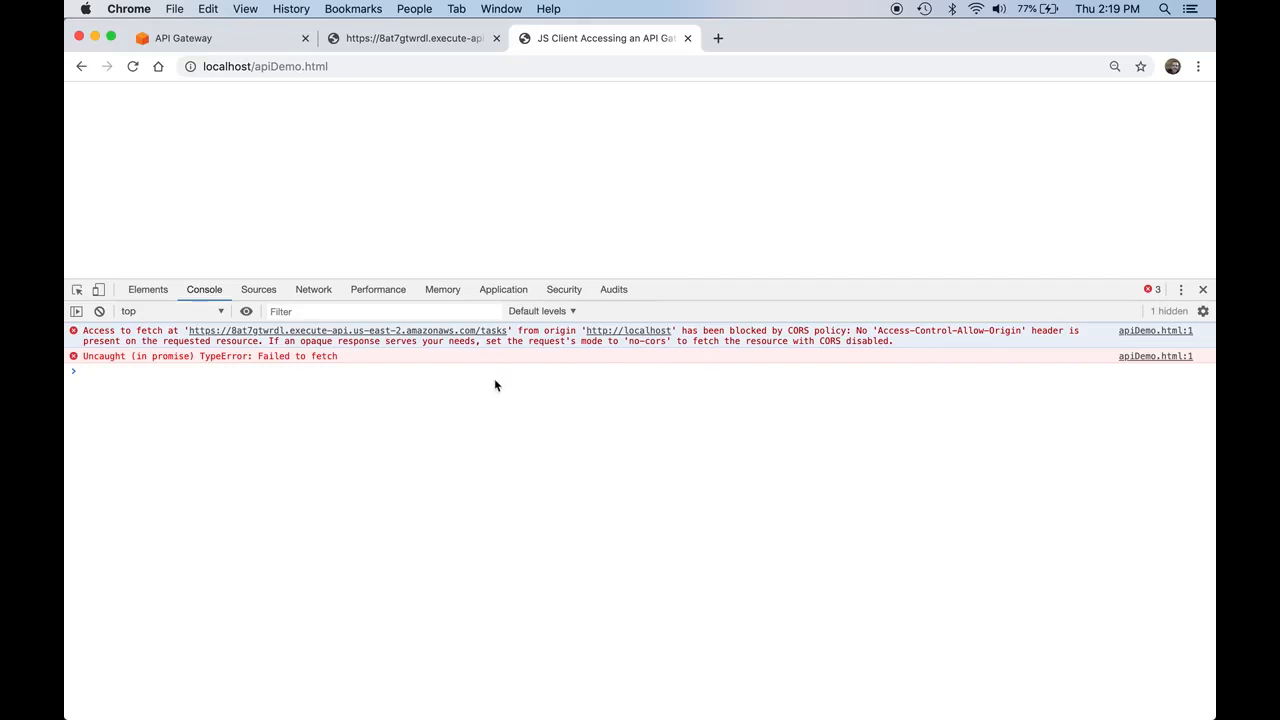
Step: Return to API Gateway and permanently delete the matc-demo API
click(210, 40)
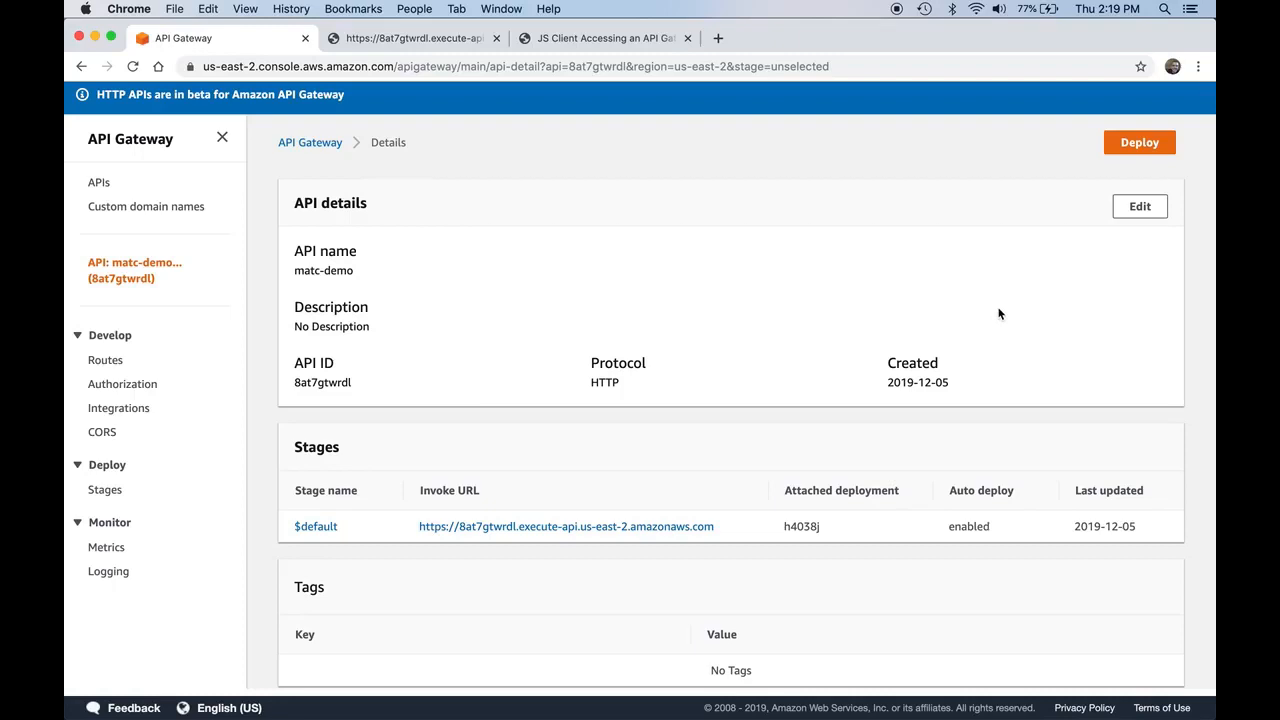
click(98, 182)
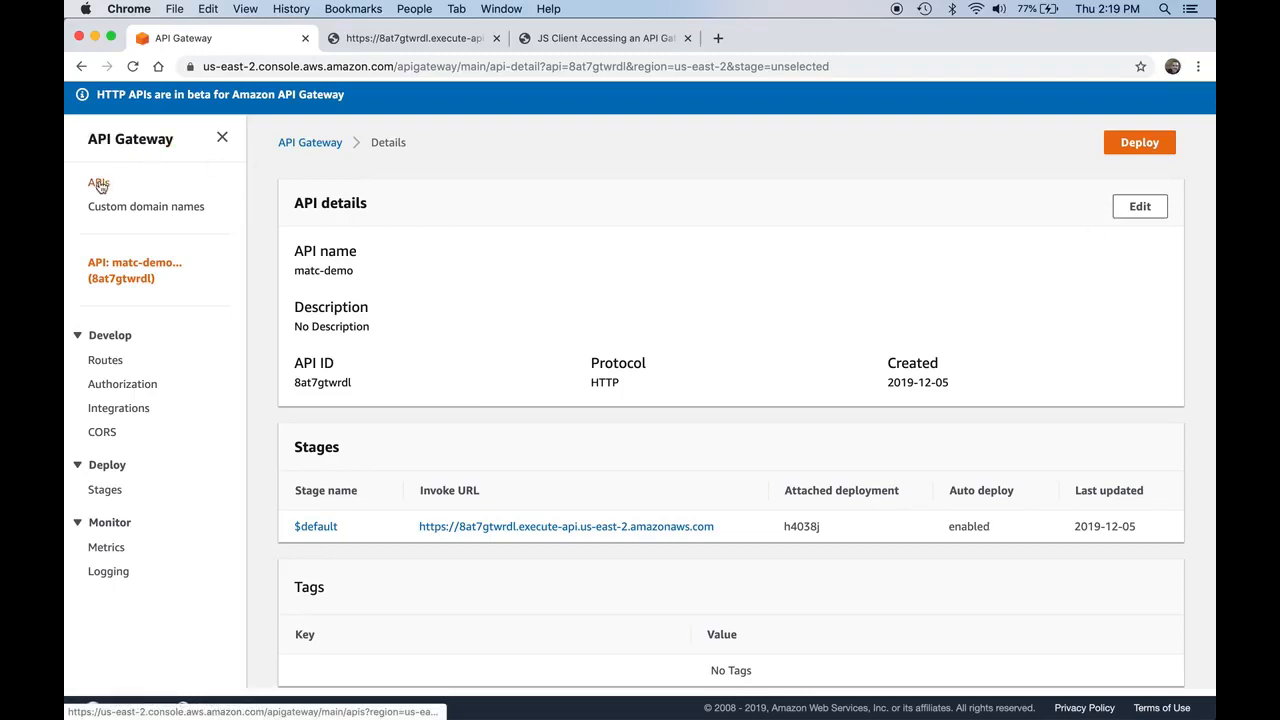
click(299, 268)
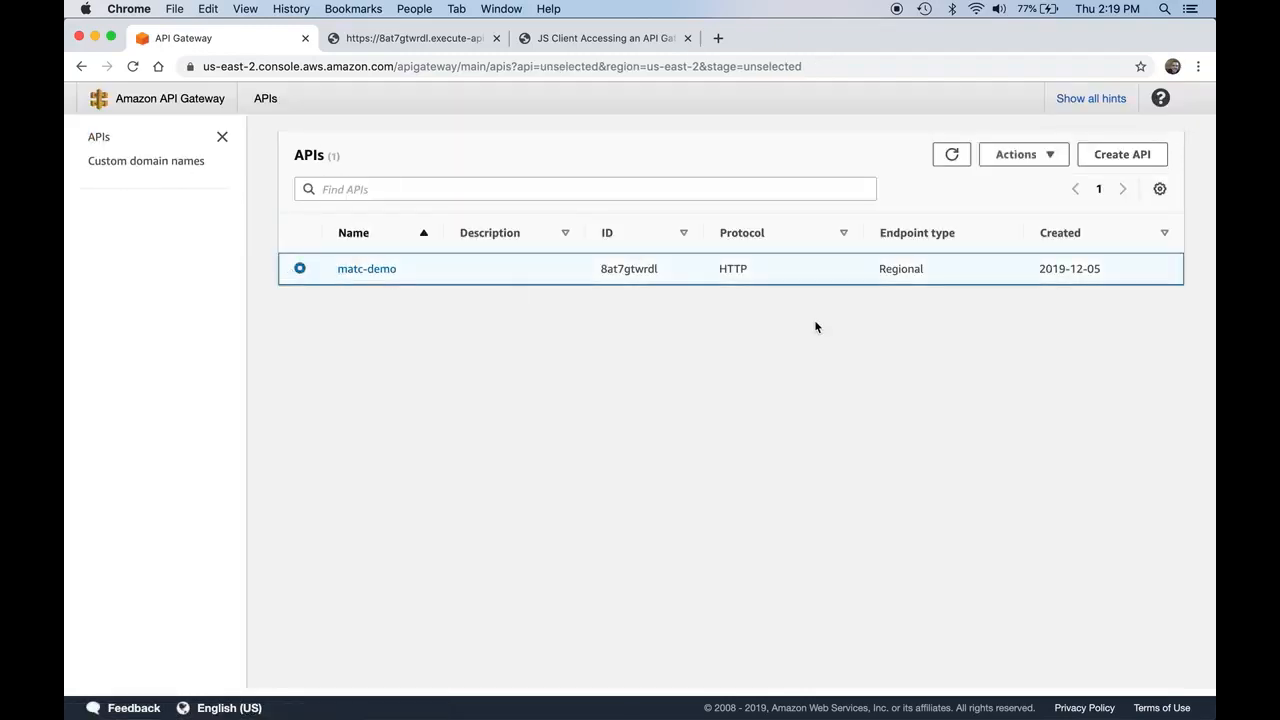
click(1035, 164)
click(1024, 186)
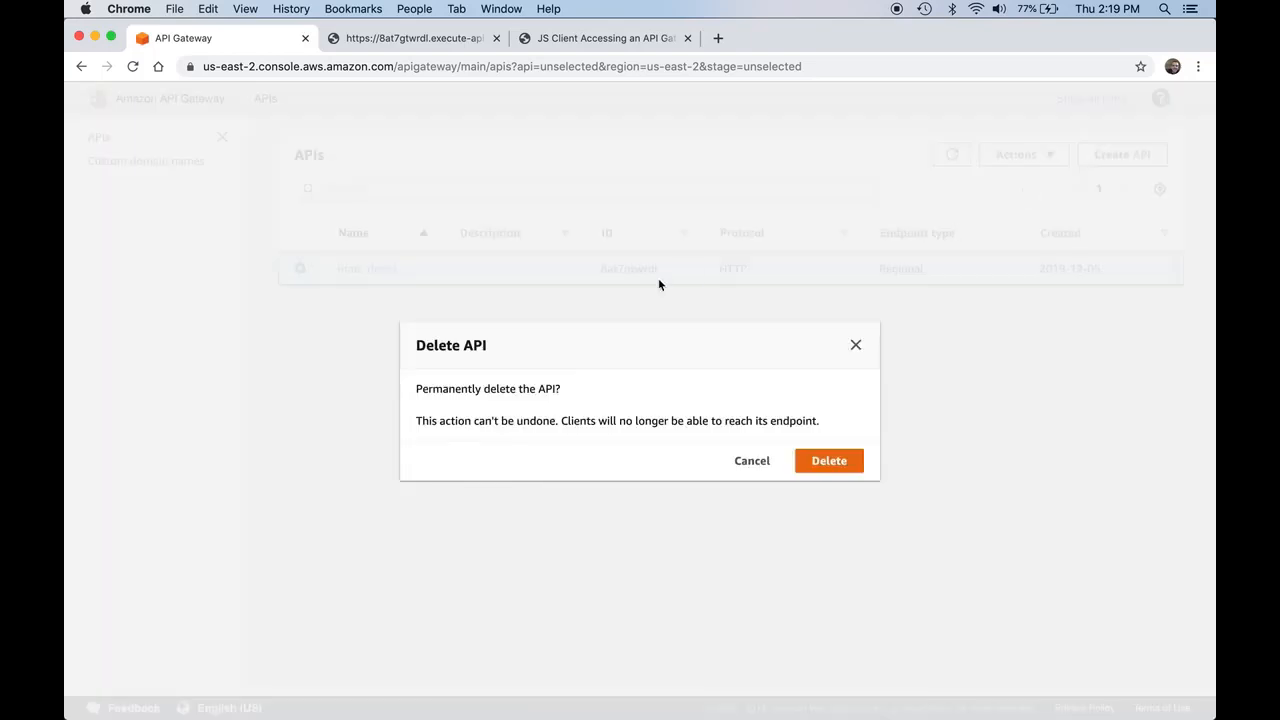
click(822, 464)
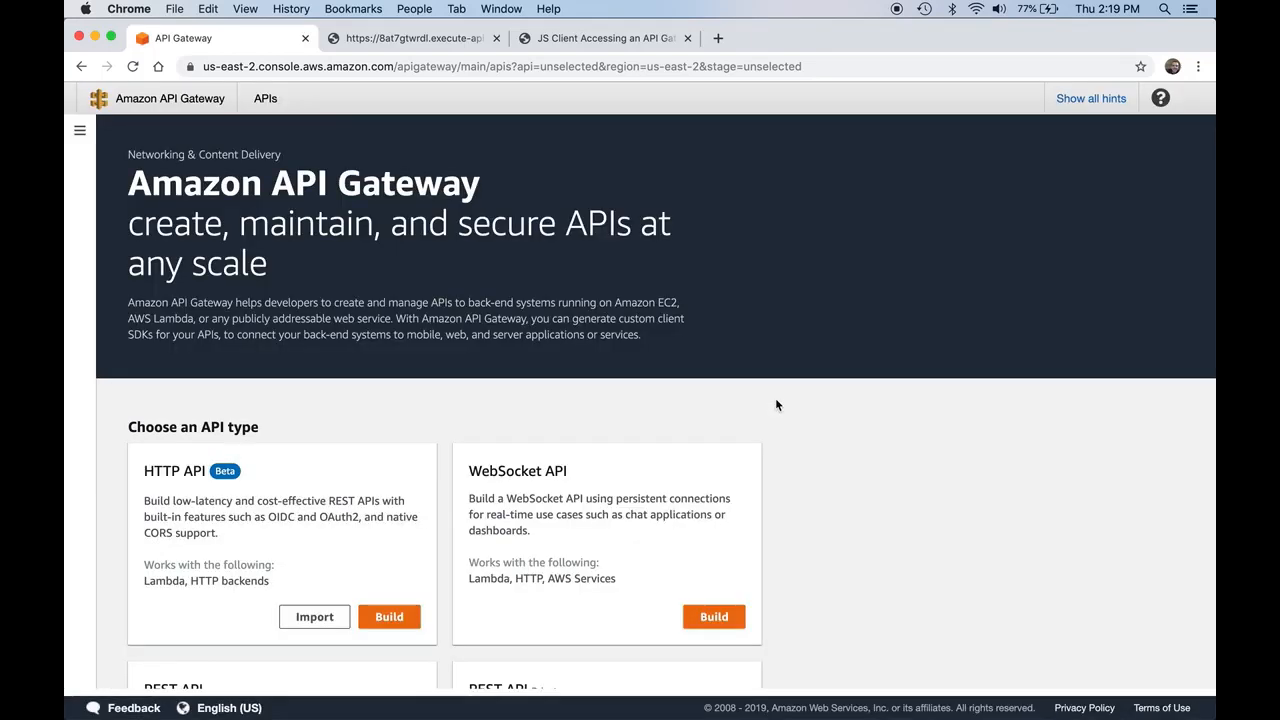
Step: Start building a new HTTP API with a Lambda integration in us-east-2 that targets allTasks
click(391, 619)
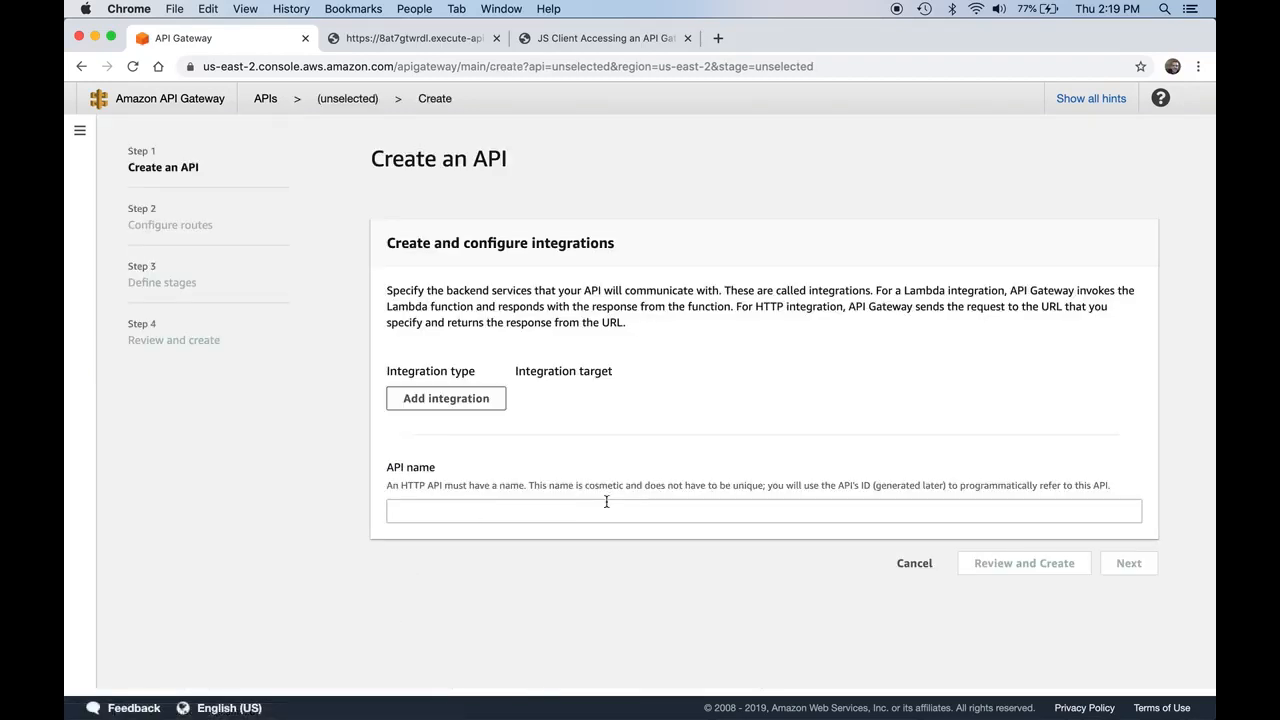
click(450, 399)
click(483, 405)
click(499, 424)
click(608, 405)
click(608, 405)
click(697, 405)
text(all)
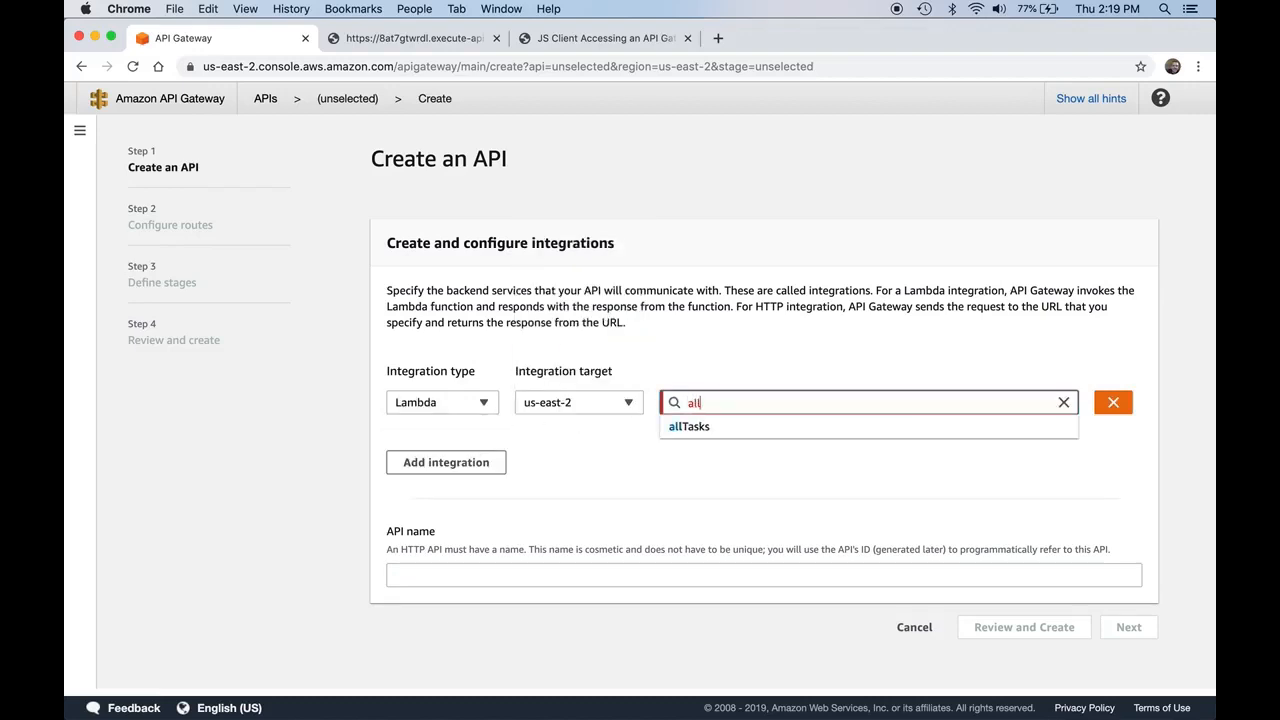
click(671, 432)
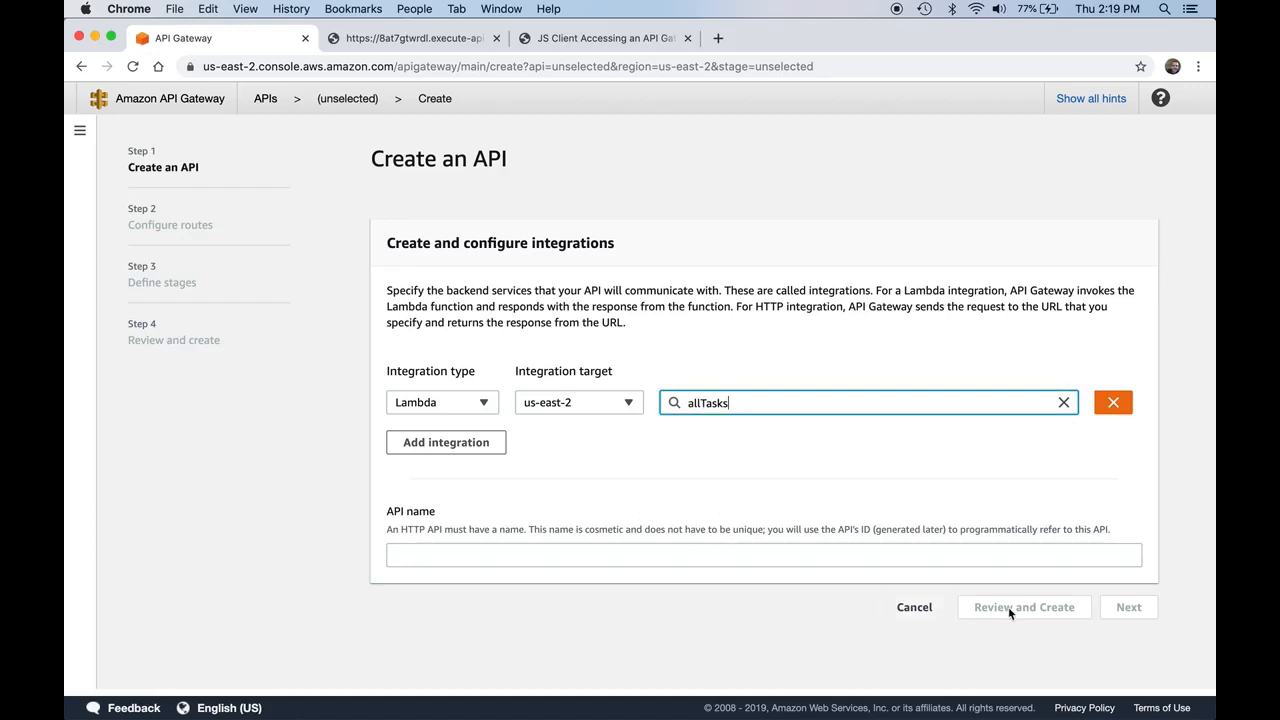
Step: Name the API matc-demo and continue to the route configuration
key(Tab)
key(Tab)
key(Tab)
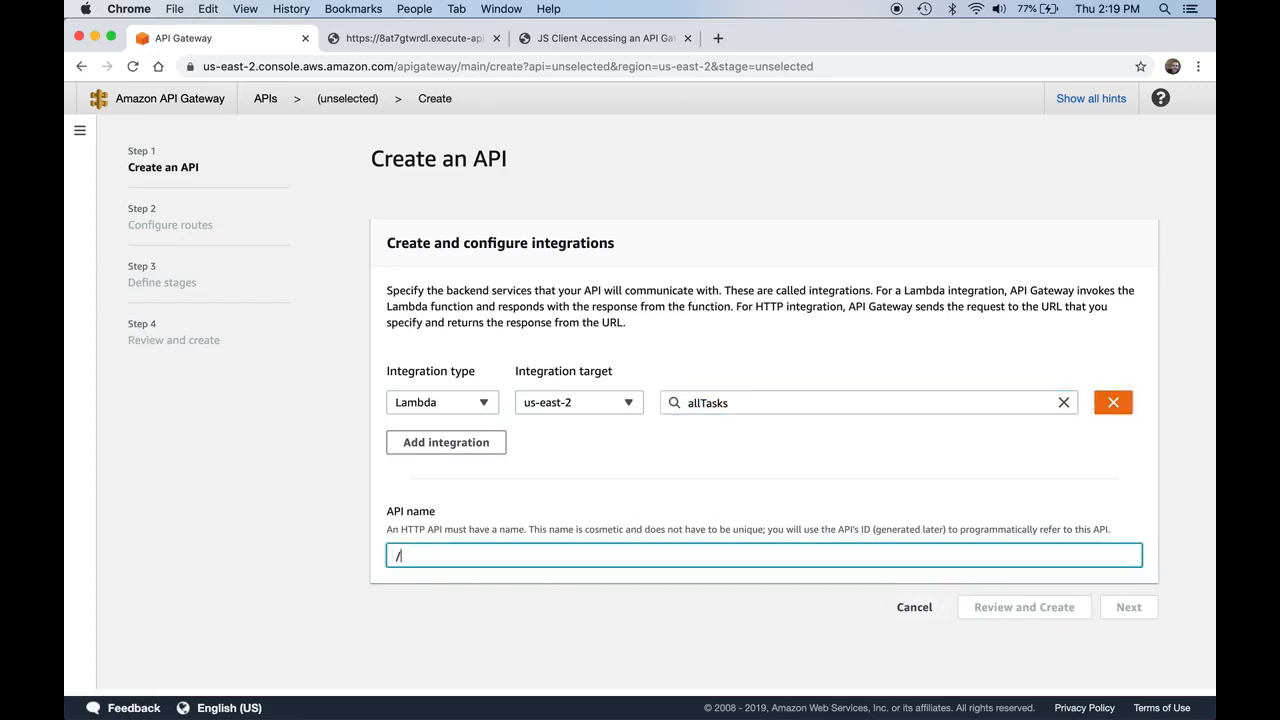
text(matc-d)
key(BackSpace)
key(BackSpace)
text(-demo)
click(1130, 607)
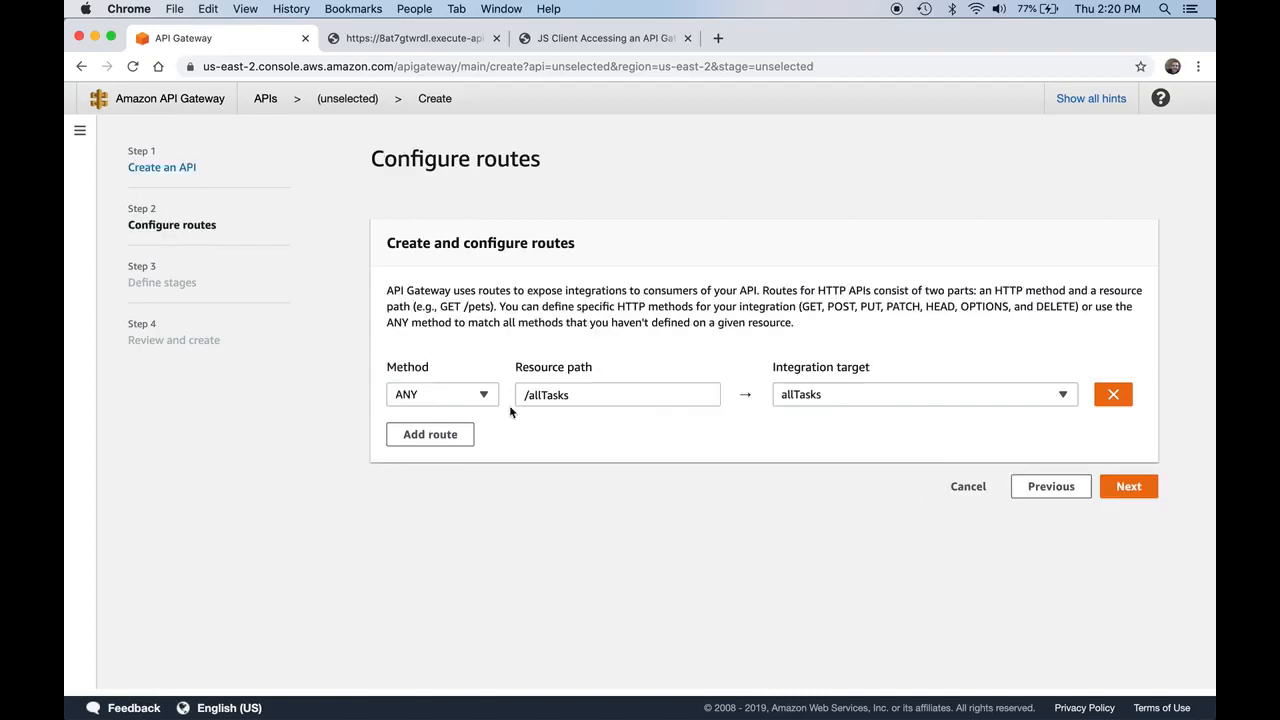
Step: Set the /allTasks route's method to GET and accept the auto-deployed $default stage
click(477, 394)
click(459, 420)
click(1135, 488)
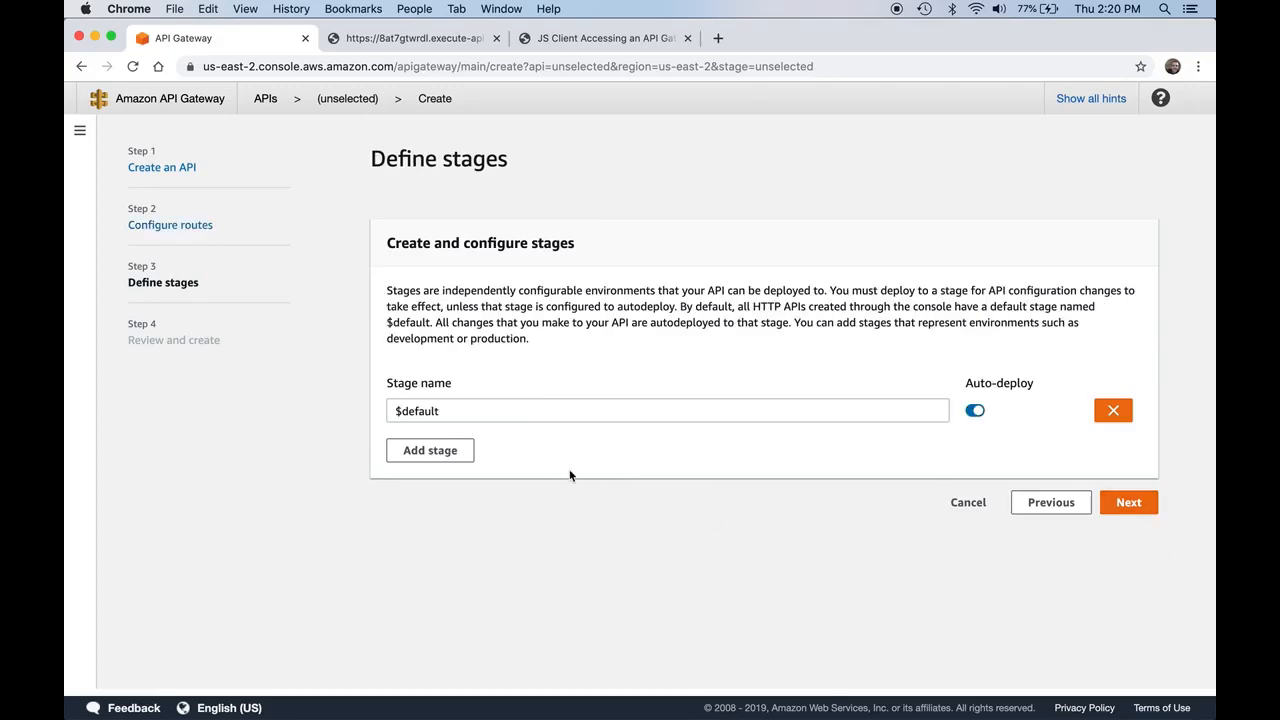
click(1130, 503)
scroll(769, 537, down, 1)
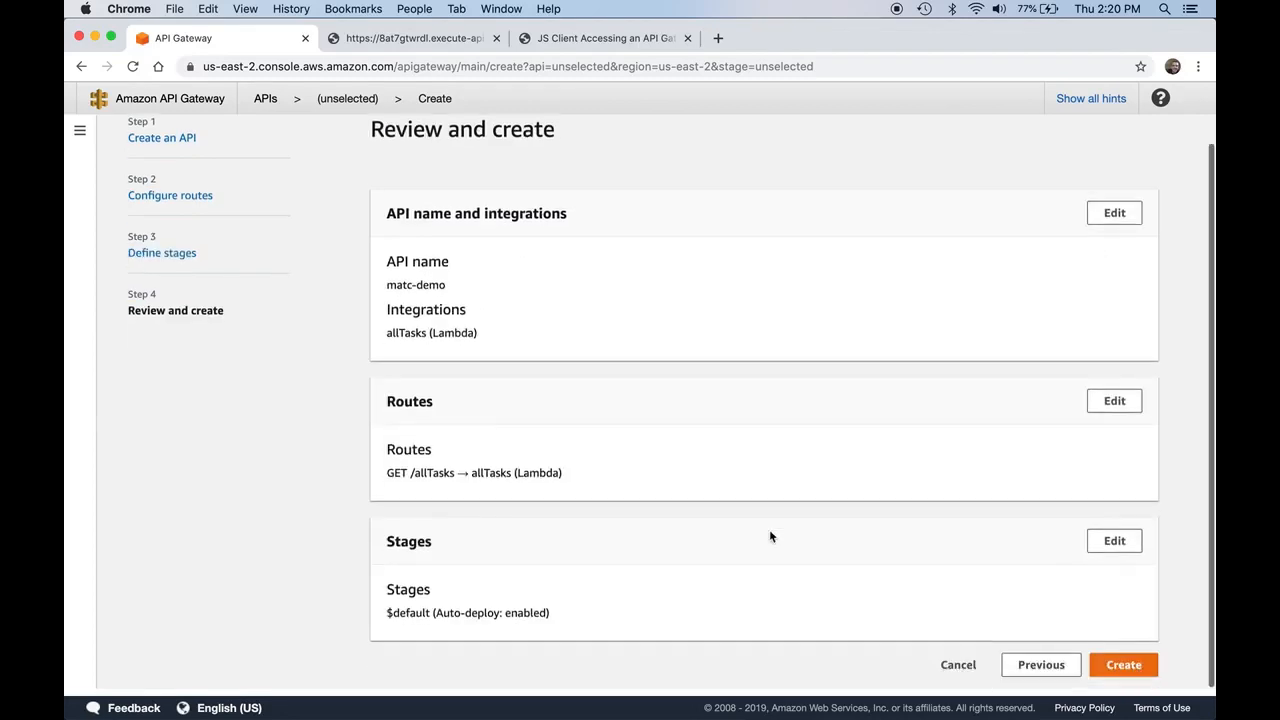
Step: Review the API configuration, go back to its integration settings, and cancel creating the API
scroll(769, 533, up, 1)
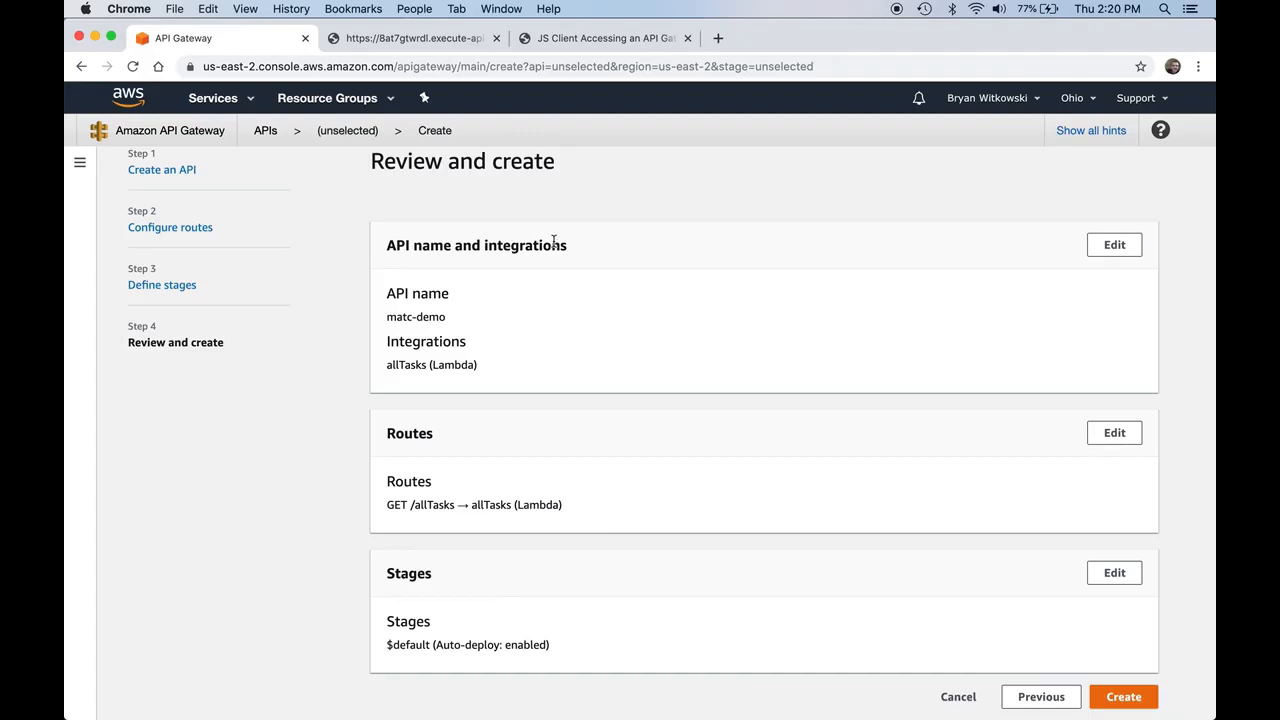
click(171, 170)
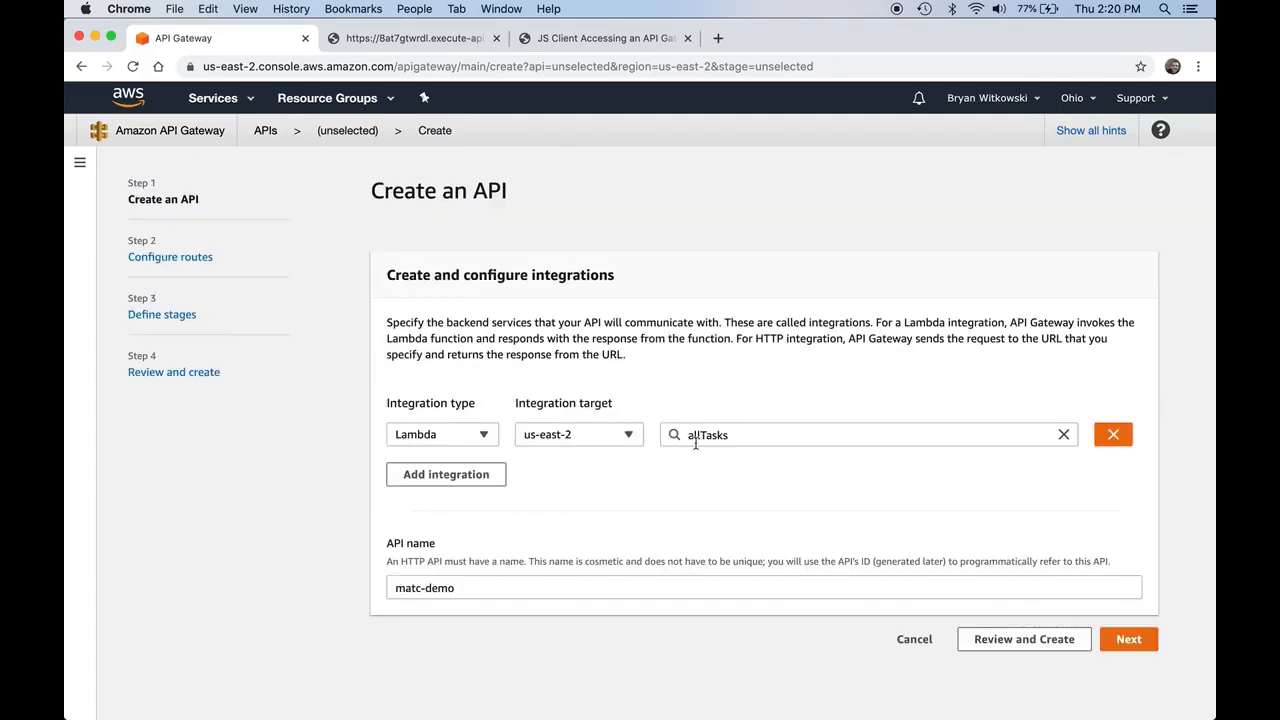
click(918, 639)
Step: Examine the available API types and the OpenAPI import page for HTTP APIs
scroll(838, 507, down, 5)
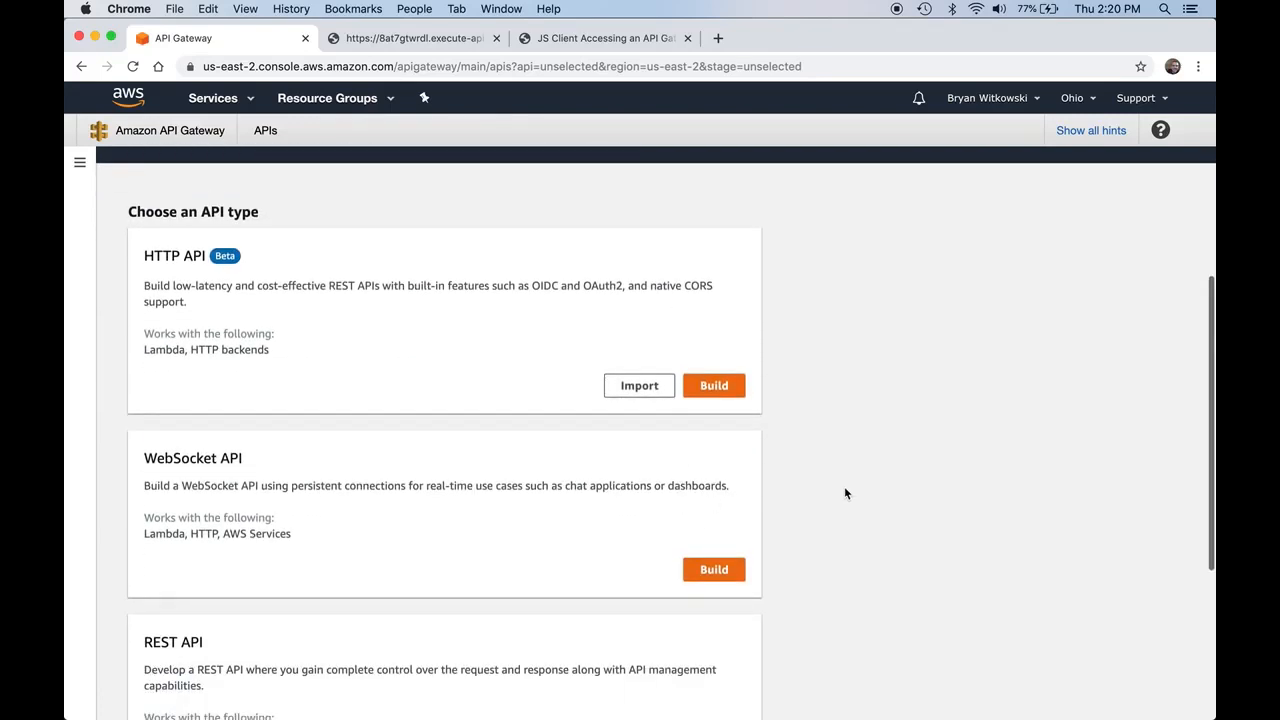
scroll(830, 470, down, 5)
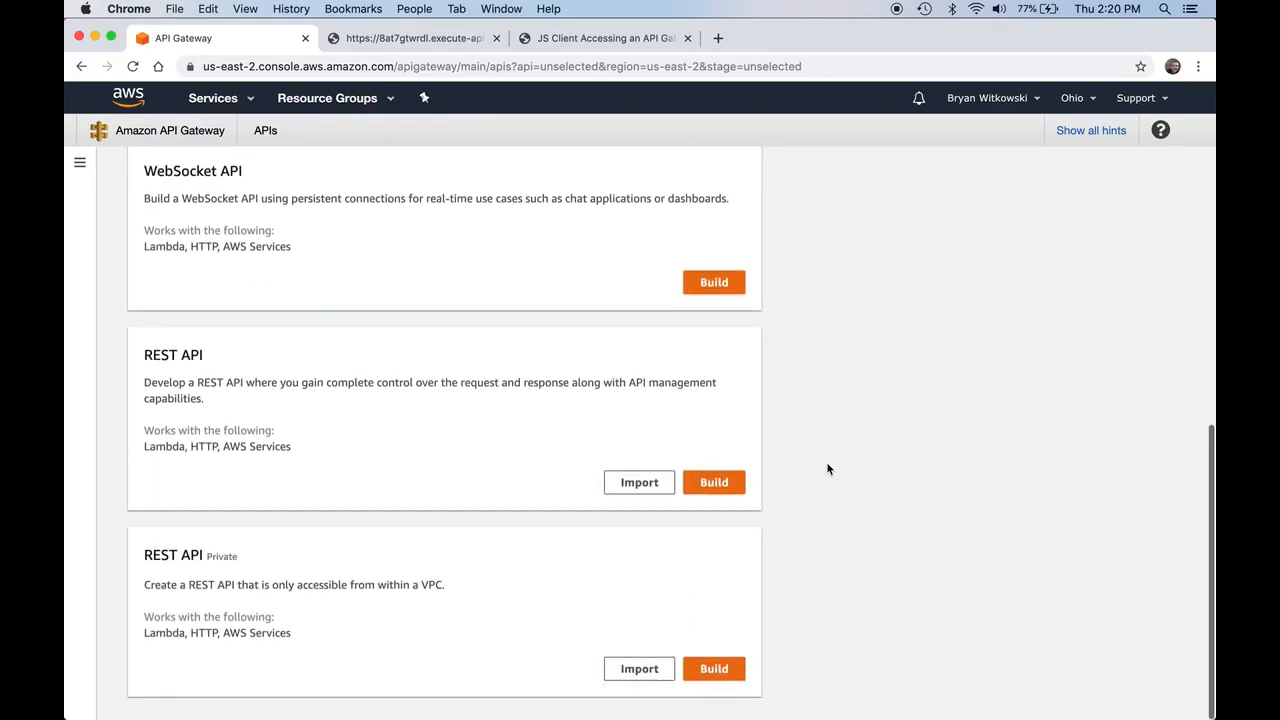
scroll(829, 469, up, 5)
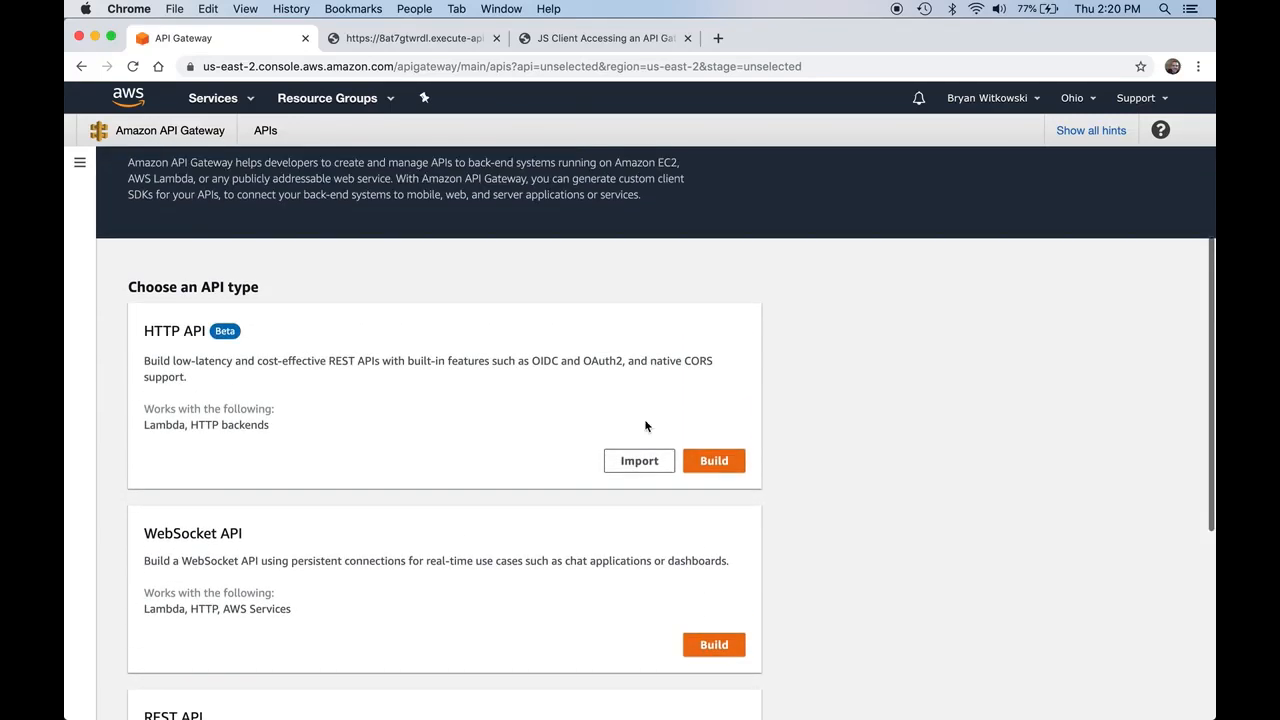
click(647, 458)
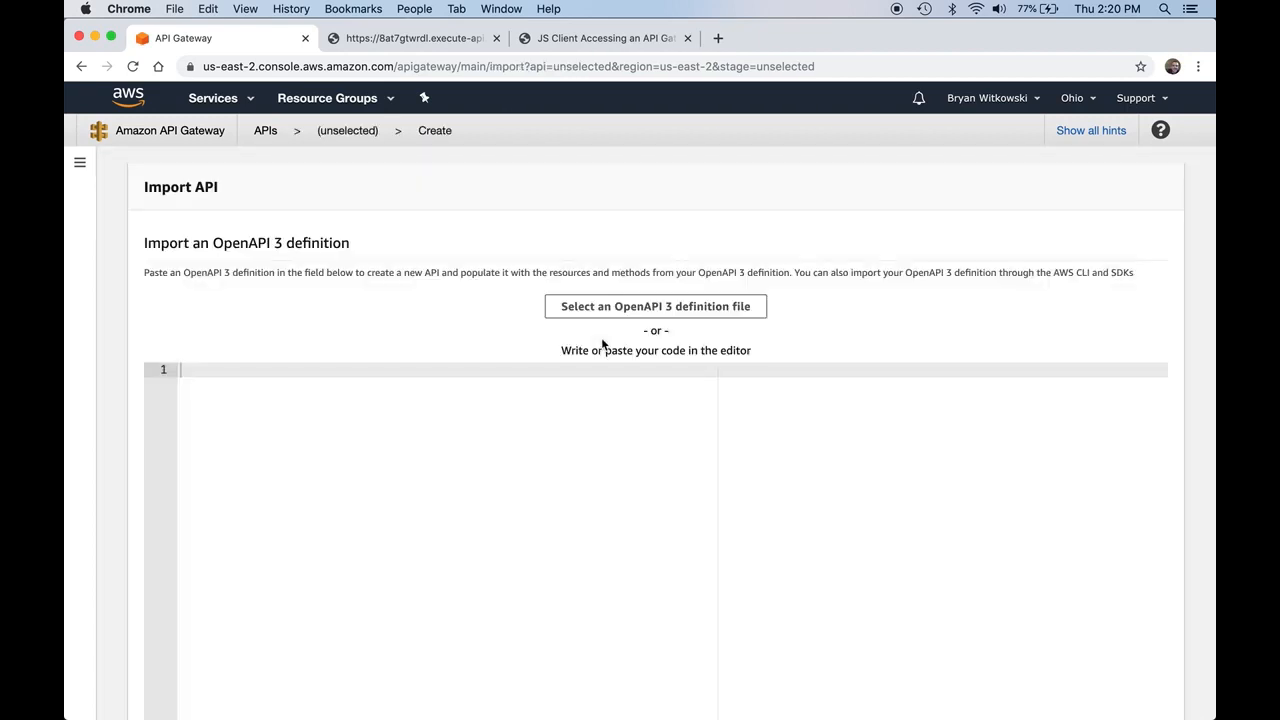
click(266, 132)
scroll(460, 526, down, 3)
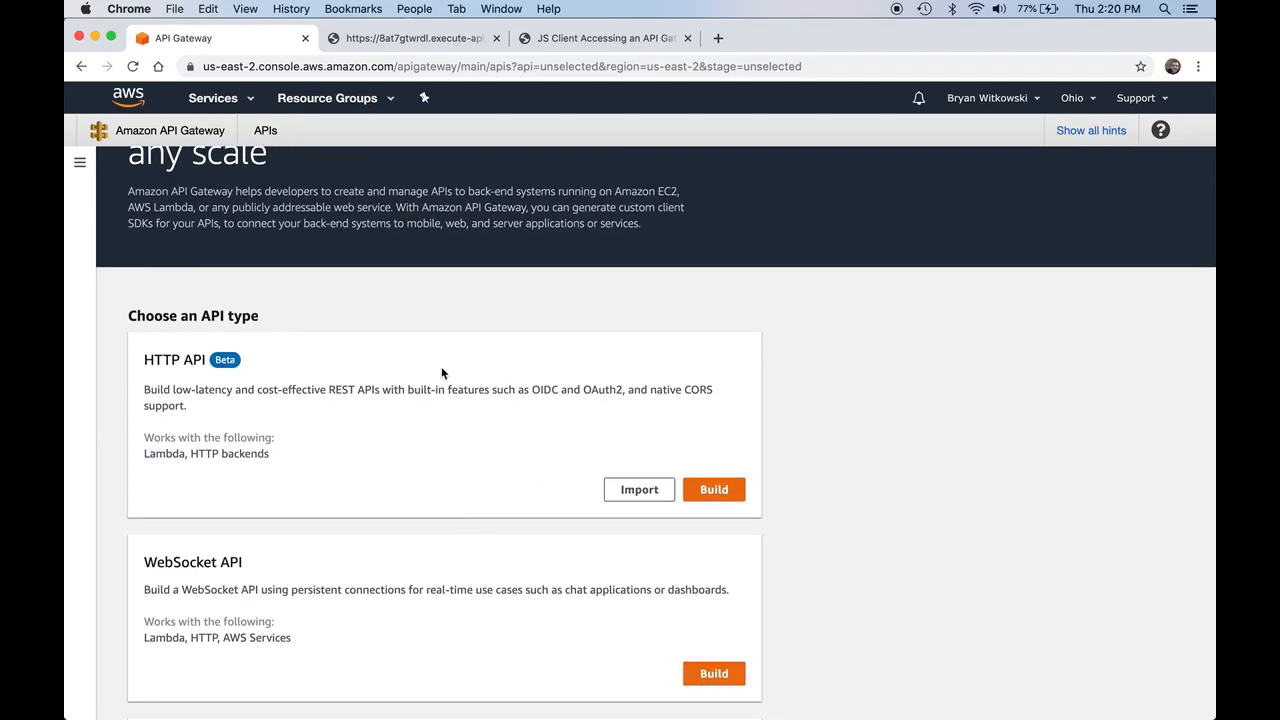
scroll(441, 366, up, 2)
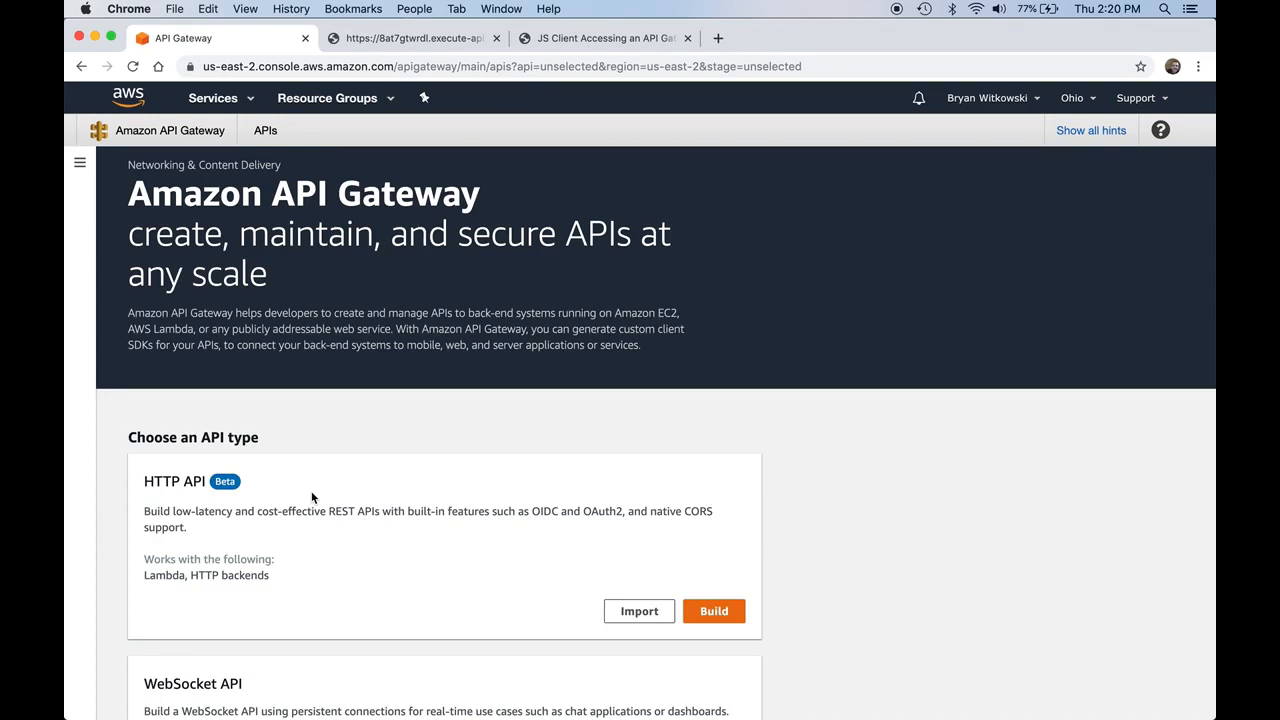
scroll(485, 505, down, 5)
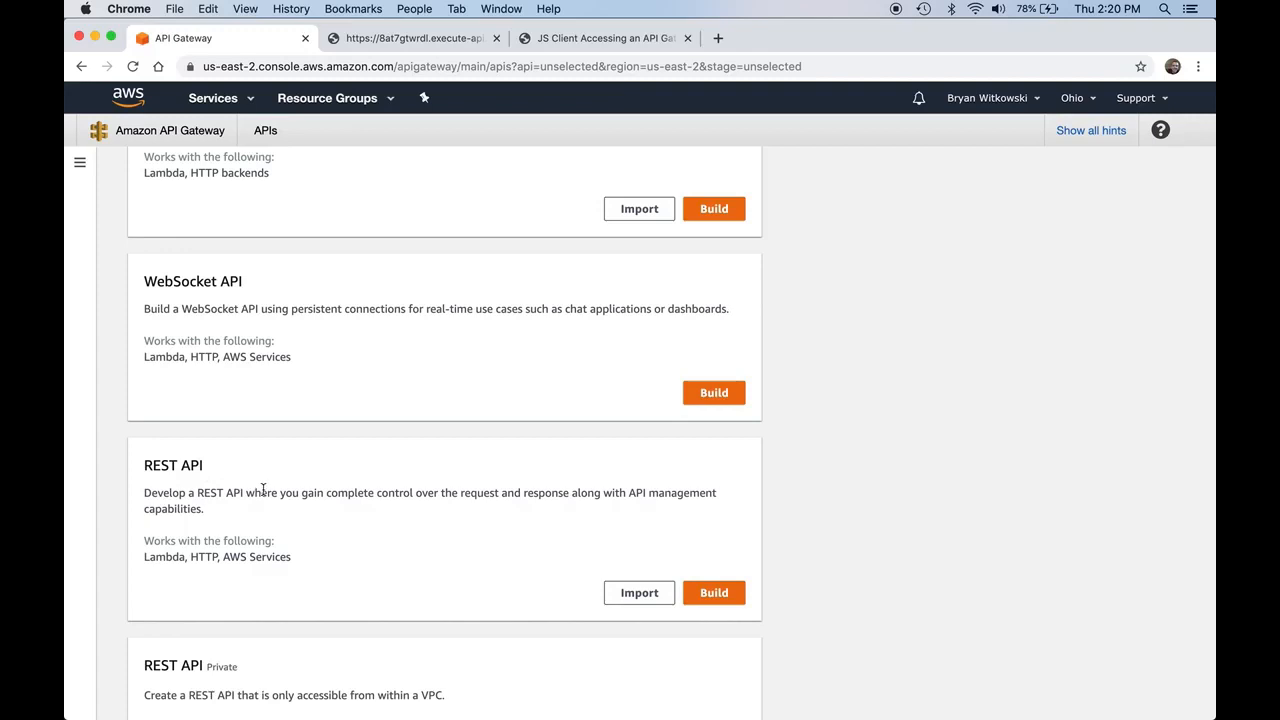
scroll(340, 495, up, 2)
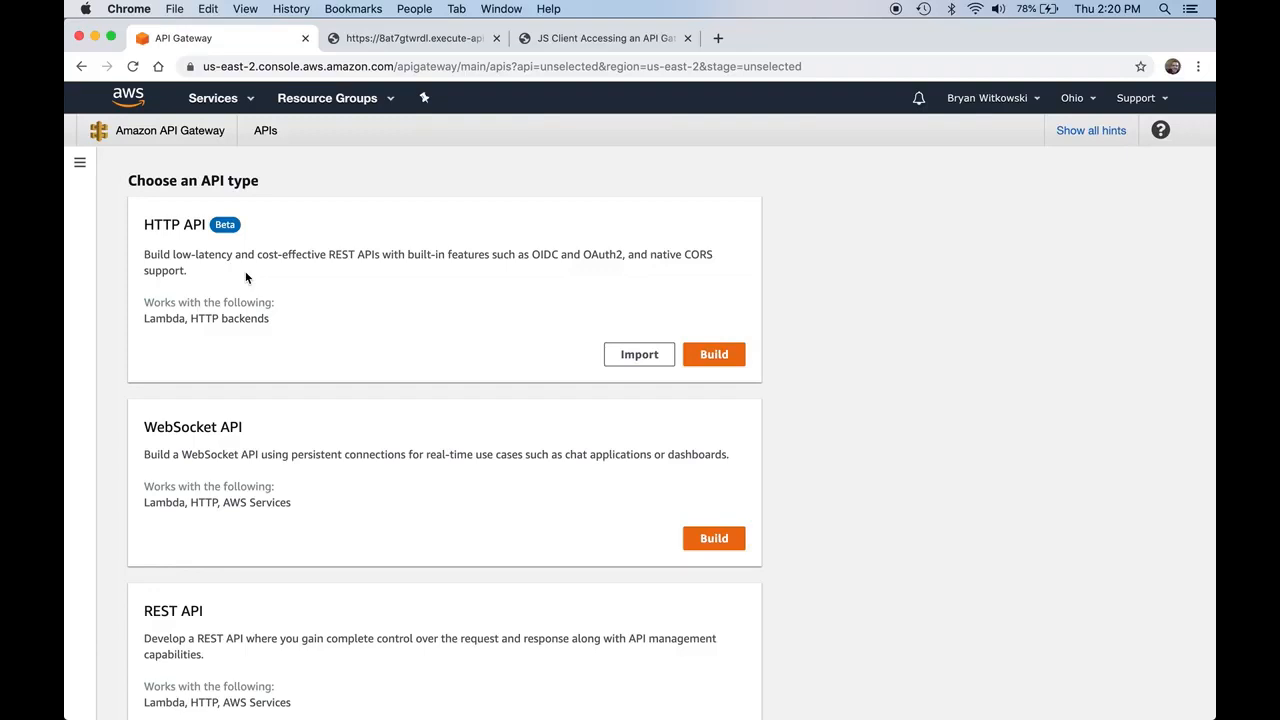
Step: Create a new REST API named Todo with the Regional endpoint type, starting from an empty API instead of the example
scroll(637, 458, down, 3)
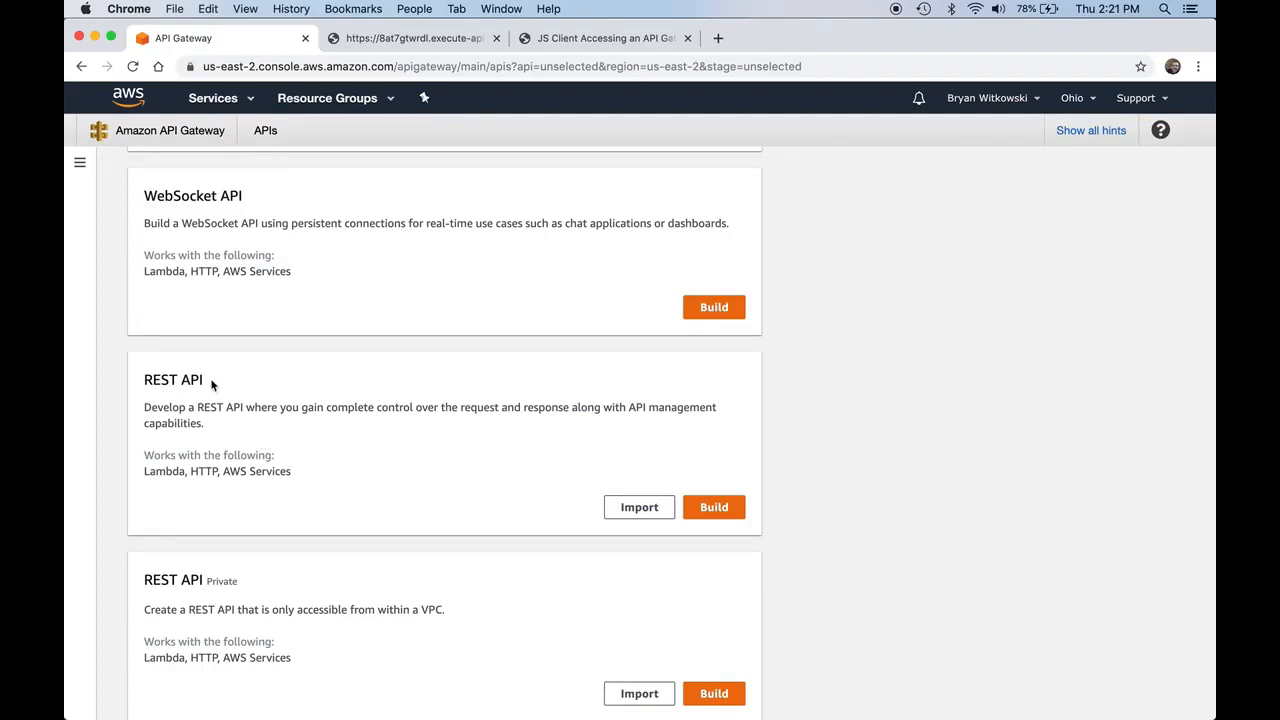
click(710, 507)
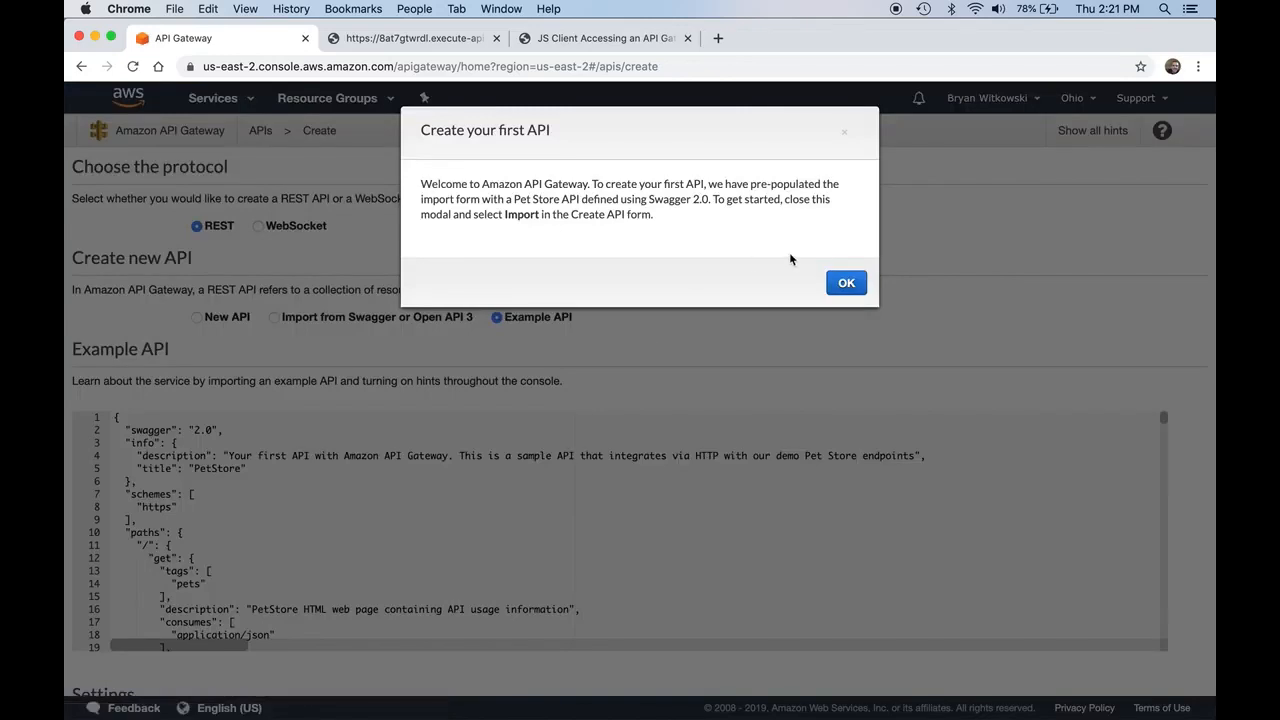
click(838, 285)
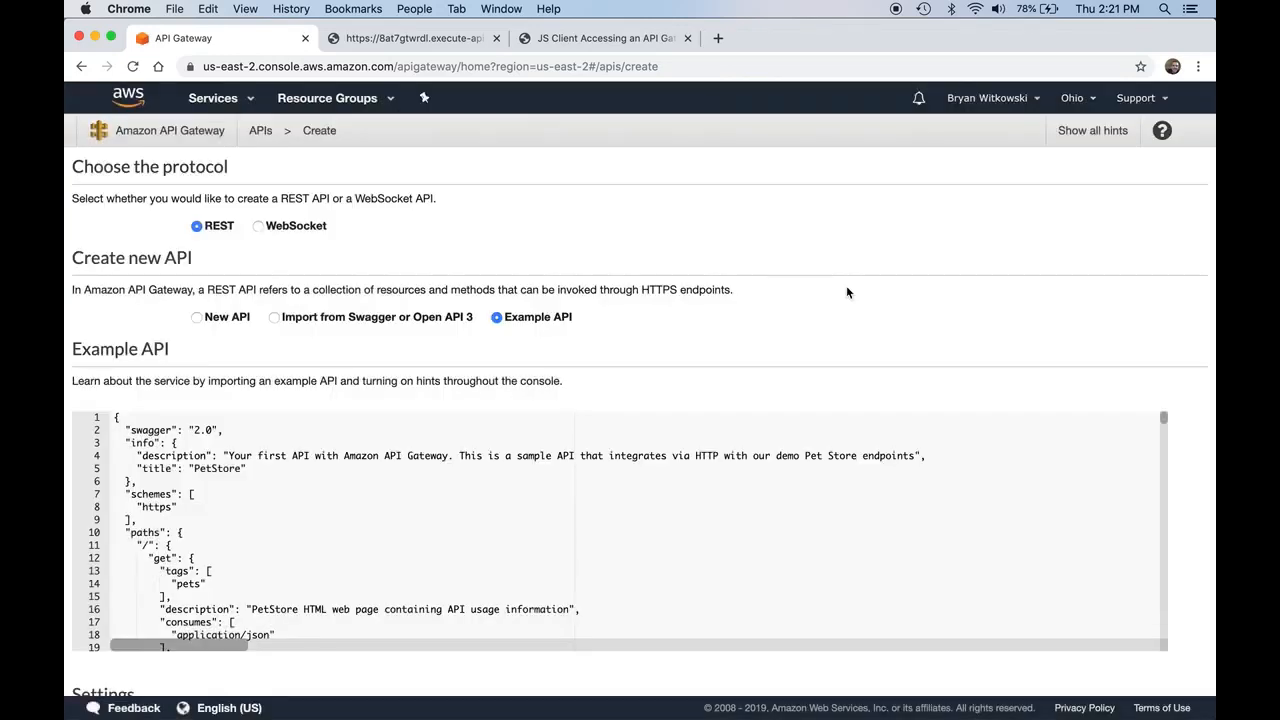
click(212, 318)
click(358, 426)
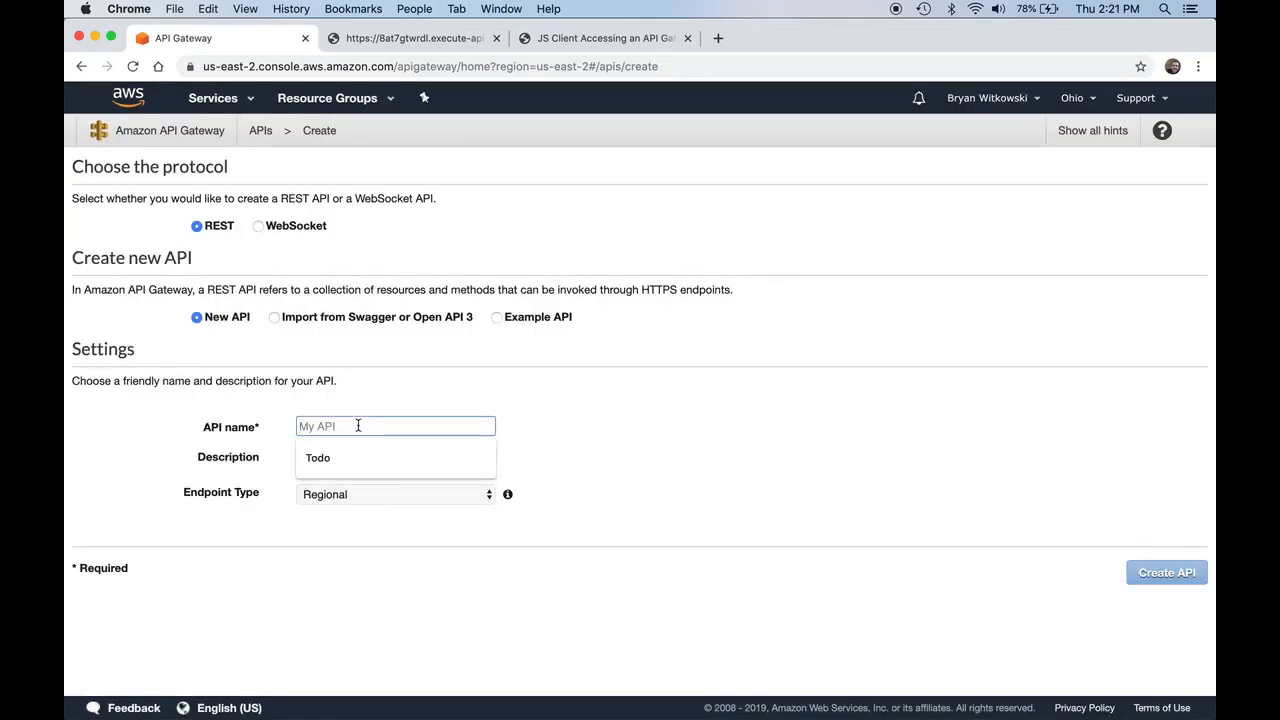
text(Todo)
key(Tab)
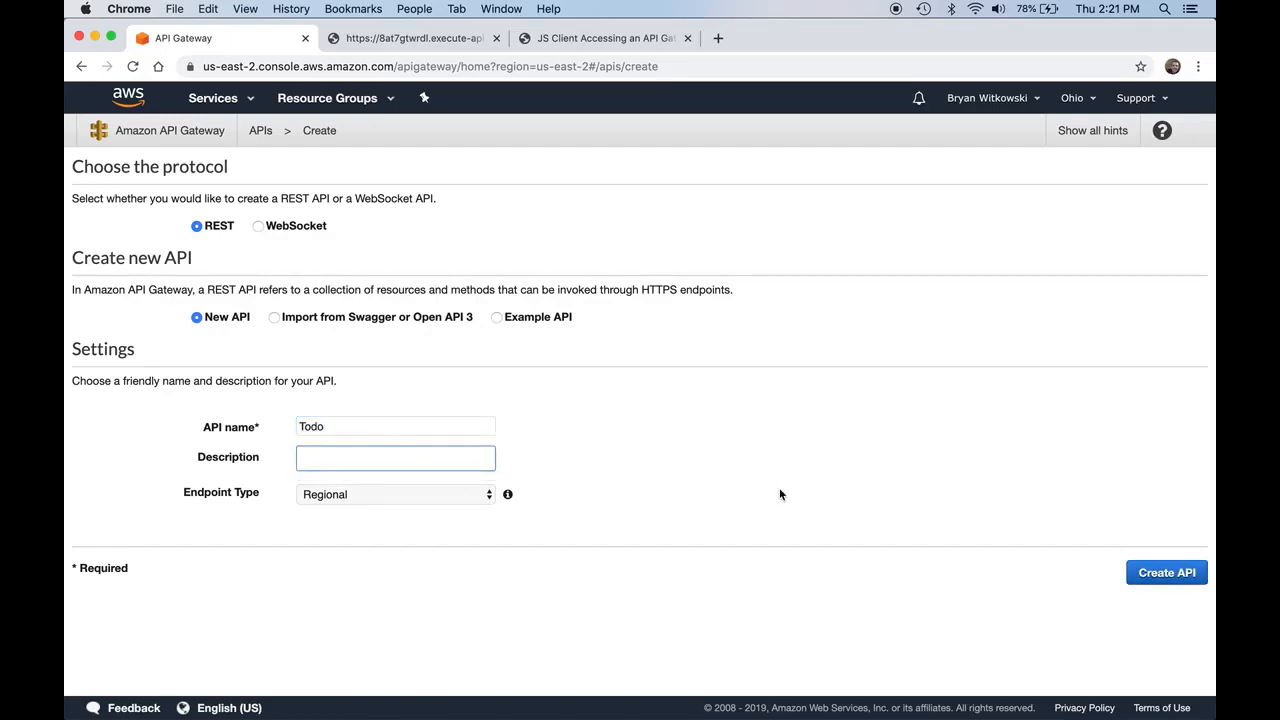
click(1202, 582)
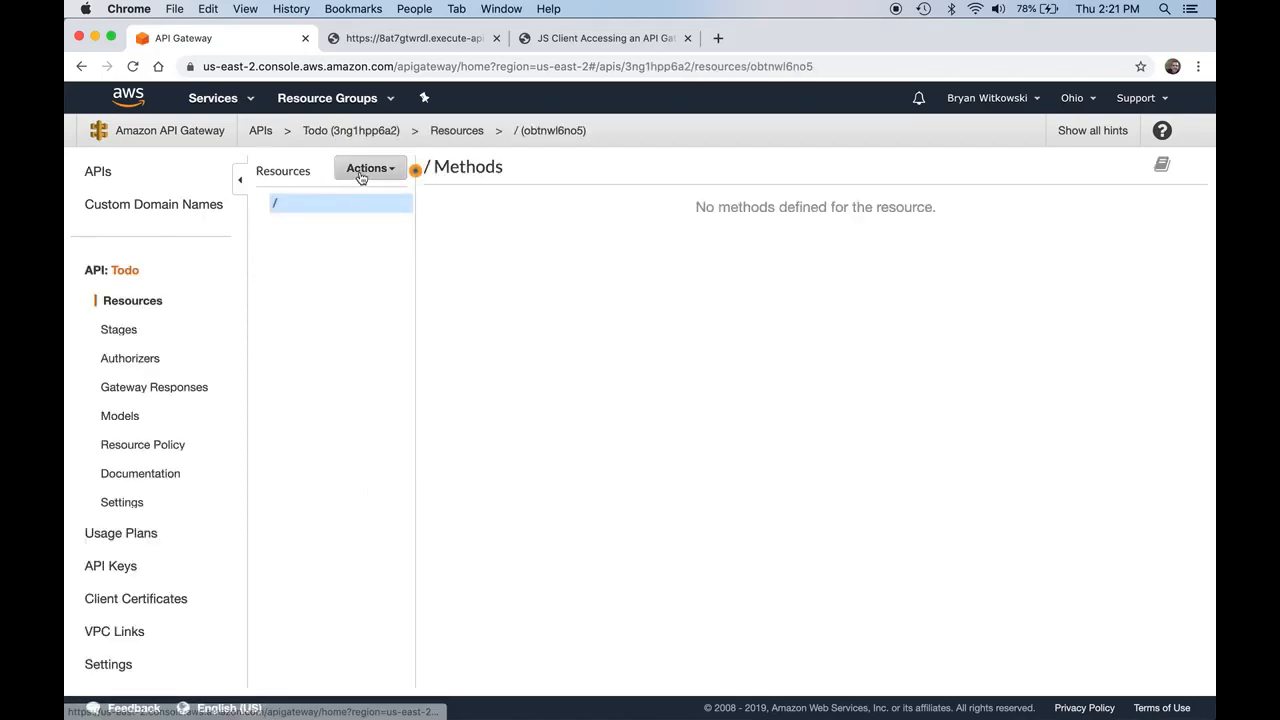
Step: Create a child resource named tasks with the path /tasks under the API's root
click(361, 176)
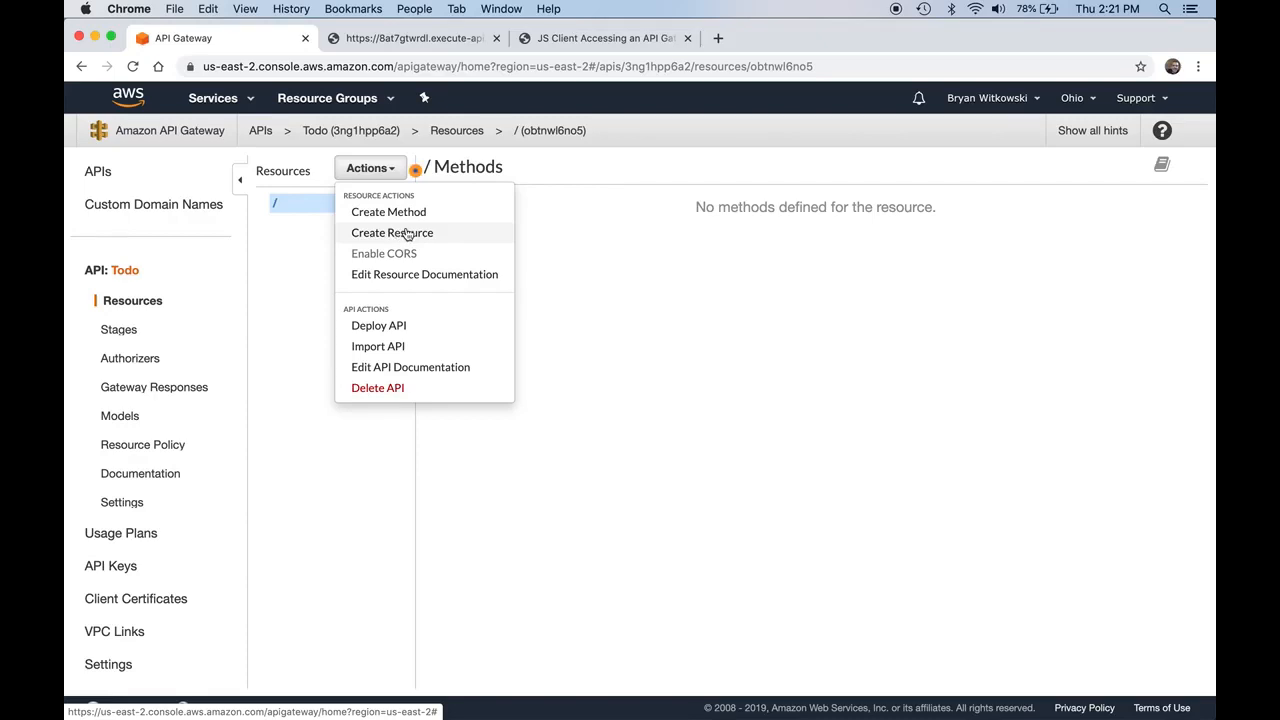
click(408, 234)
click(676, 250)
text(tasks)
key(Tab)
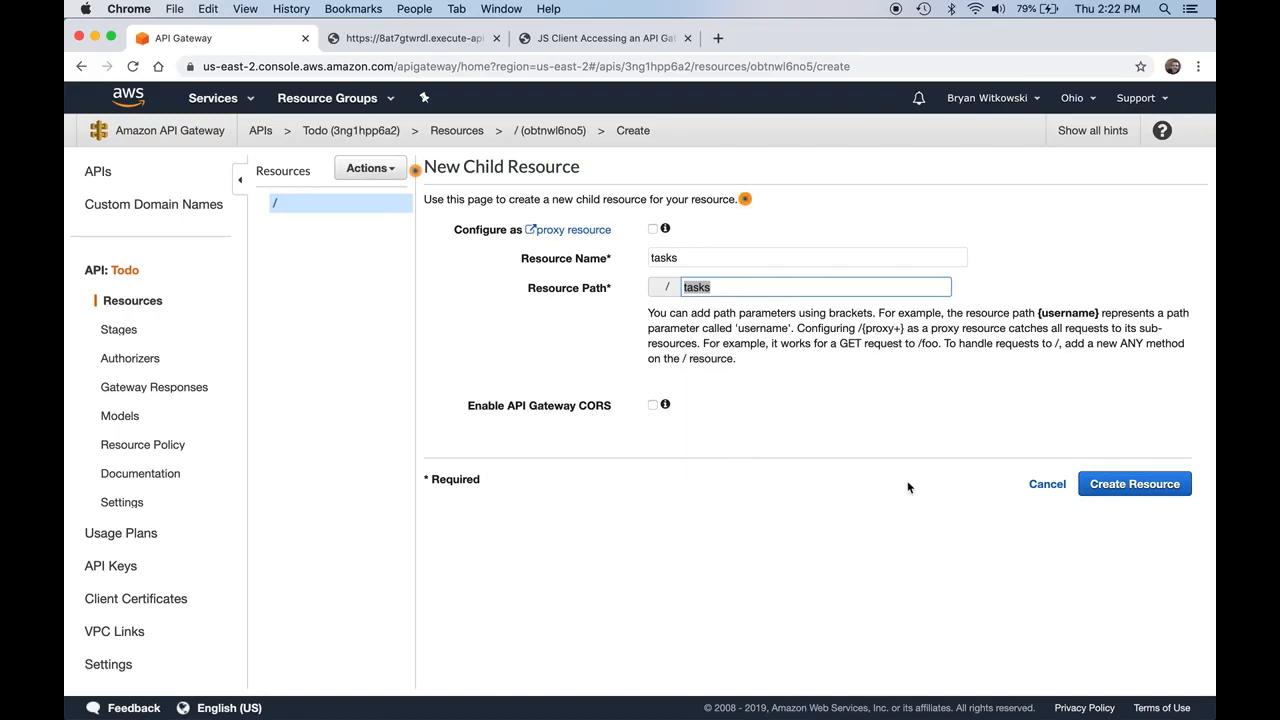
click(1105, 486)
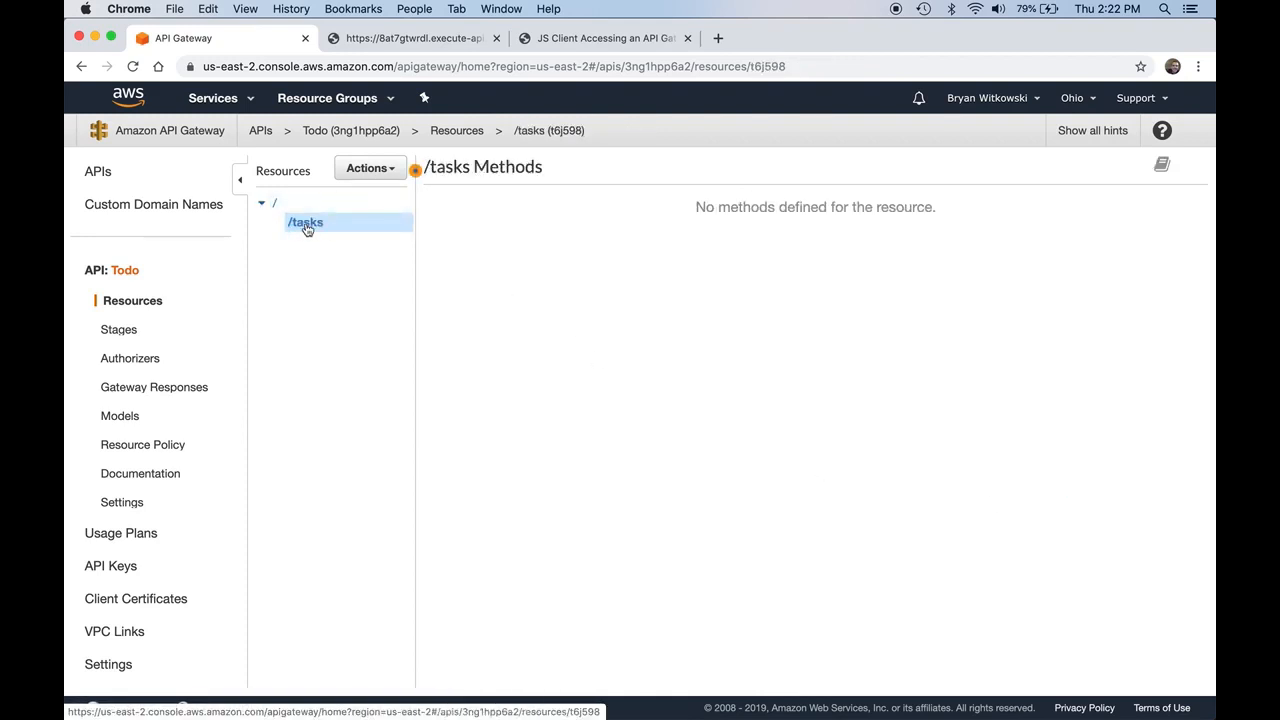
Step: Add a GET method to the /tasks resource
click(368, 170)
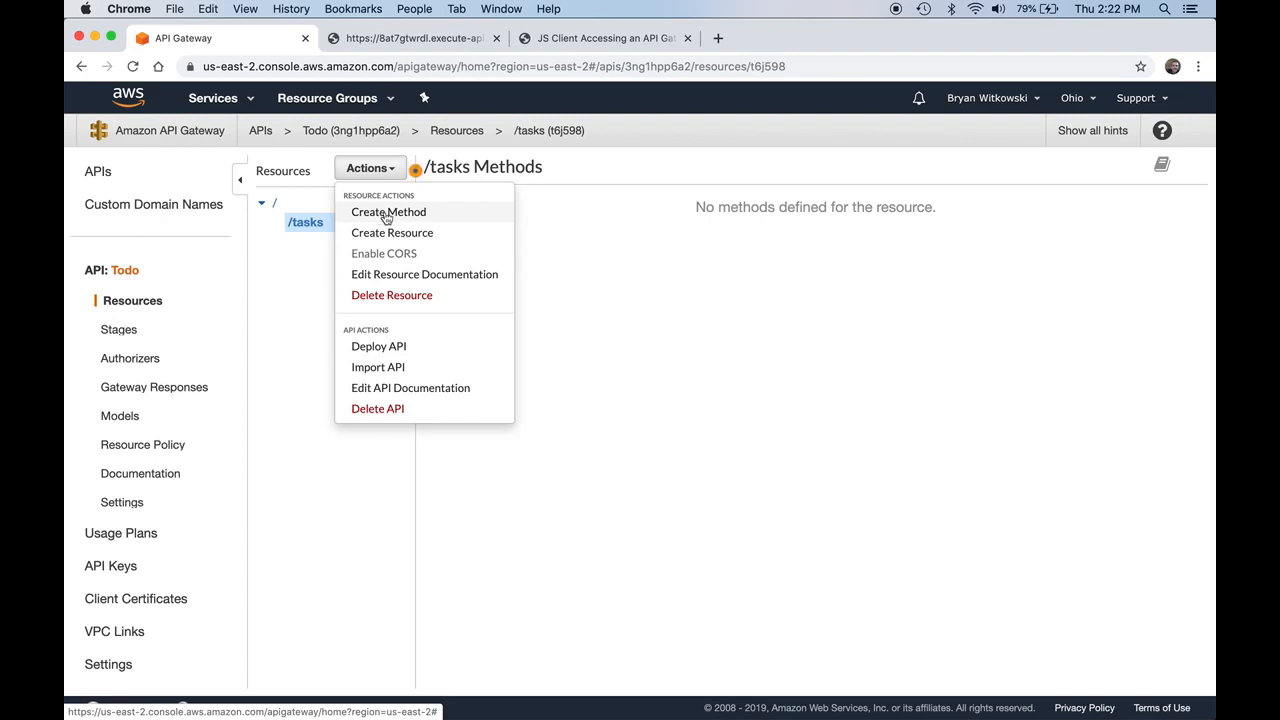
click(390, 214)
click(317, 246)
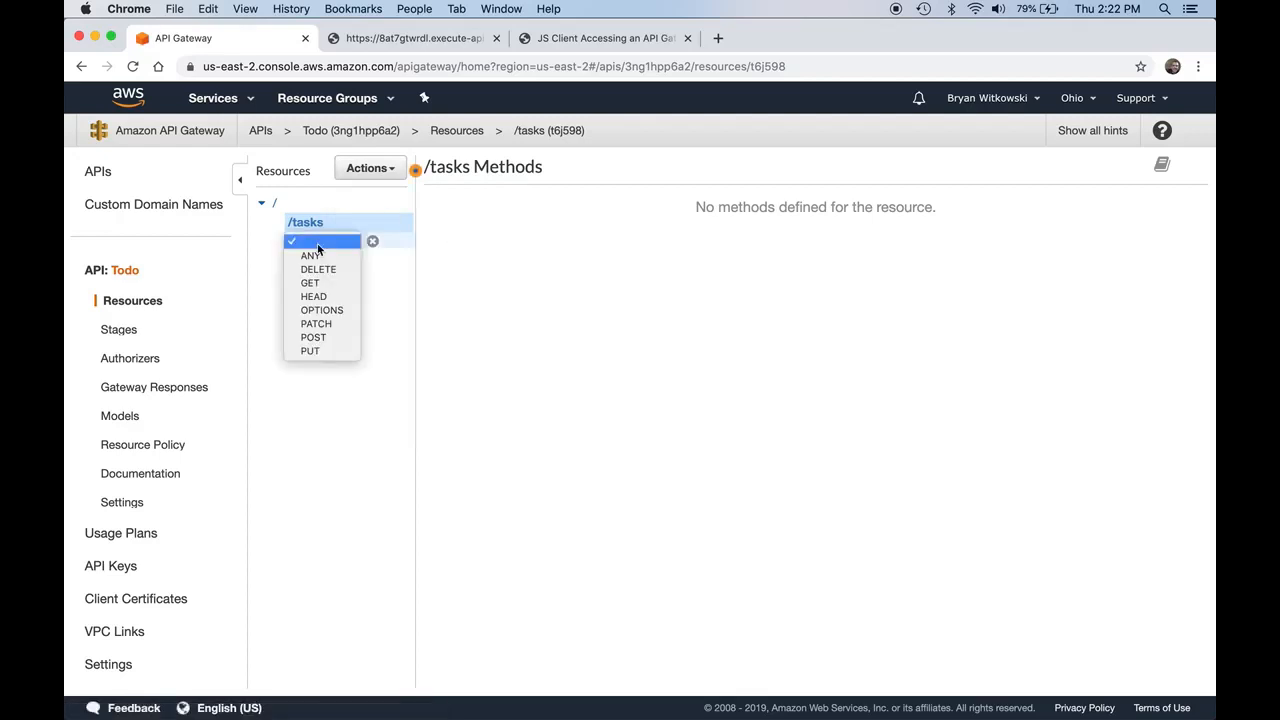
click(320, 283)
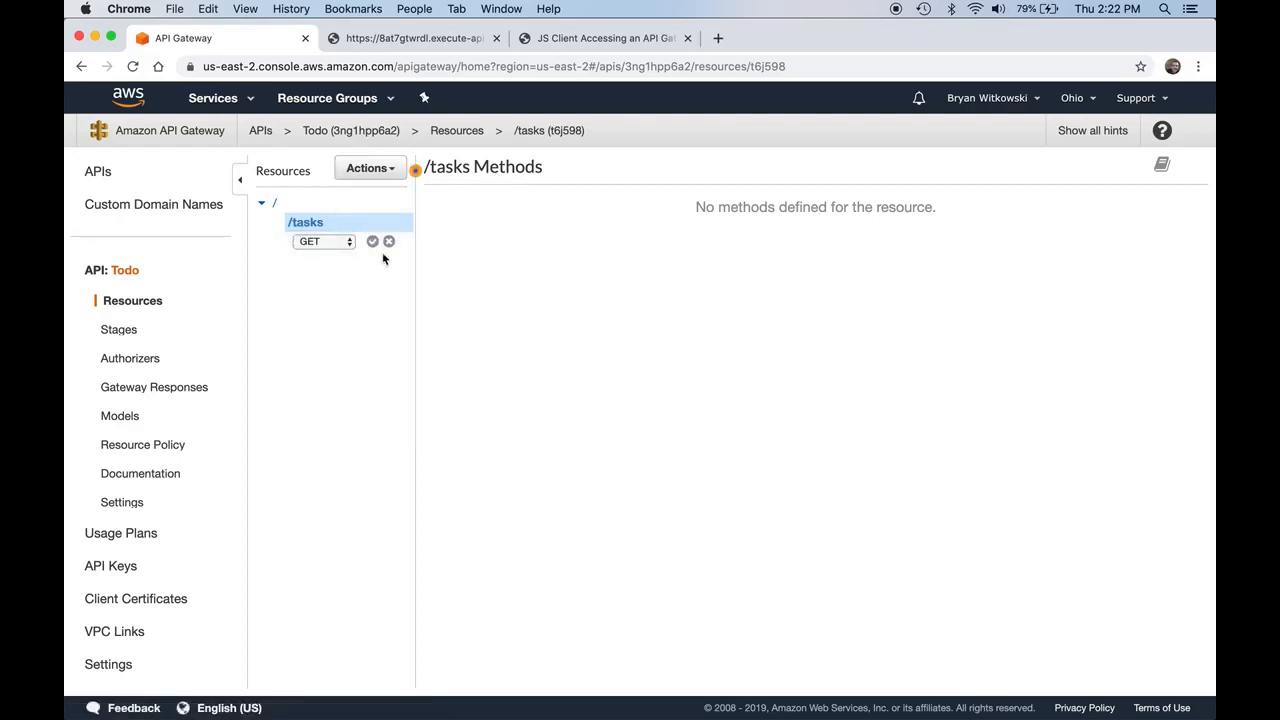
click(372, 241)
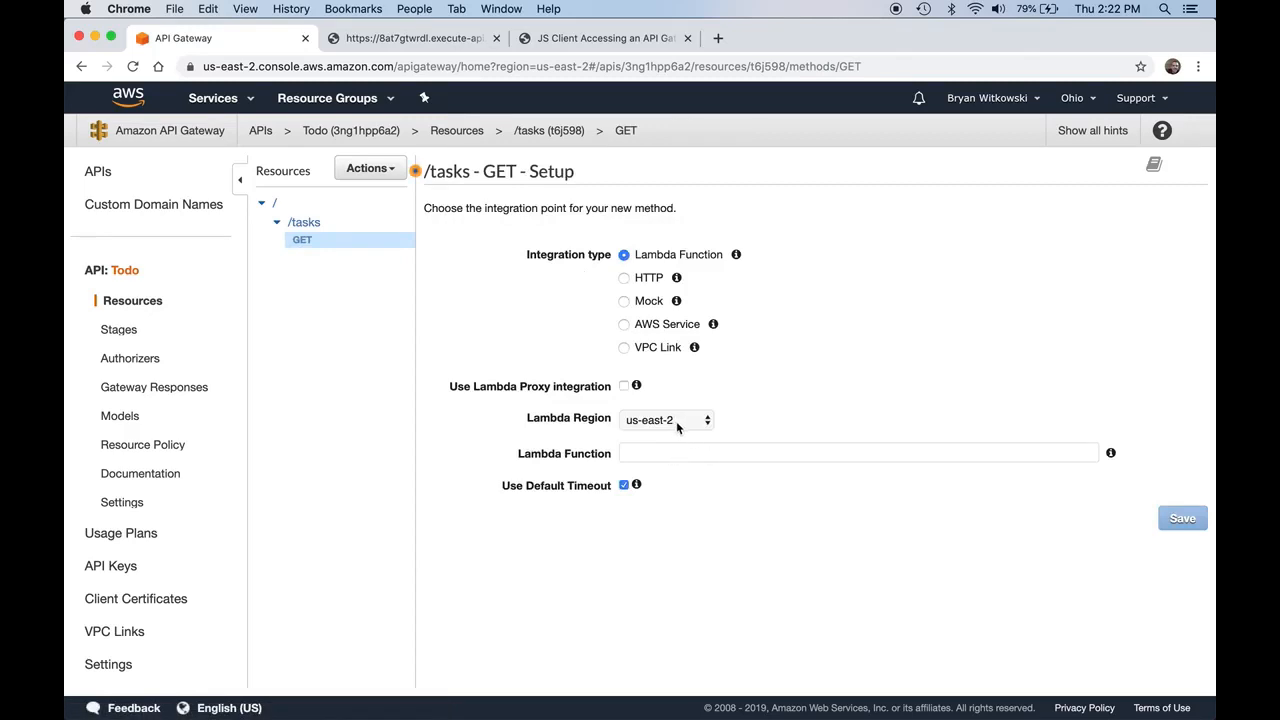
Step: Integrate the /tasks GET method with the allTasks Lambda function in us-east-2 and grant API Gateway permission to invoke it
click(691, 450)
text(a)
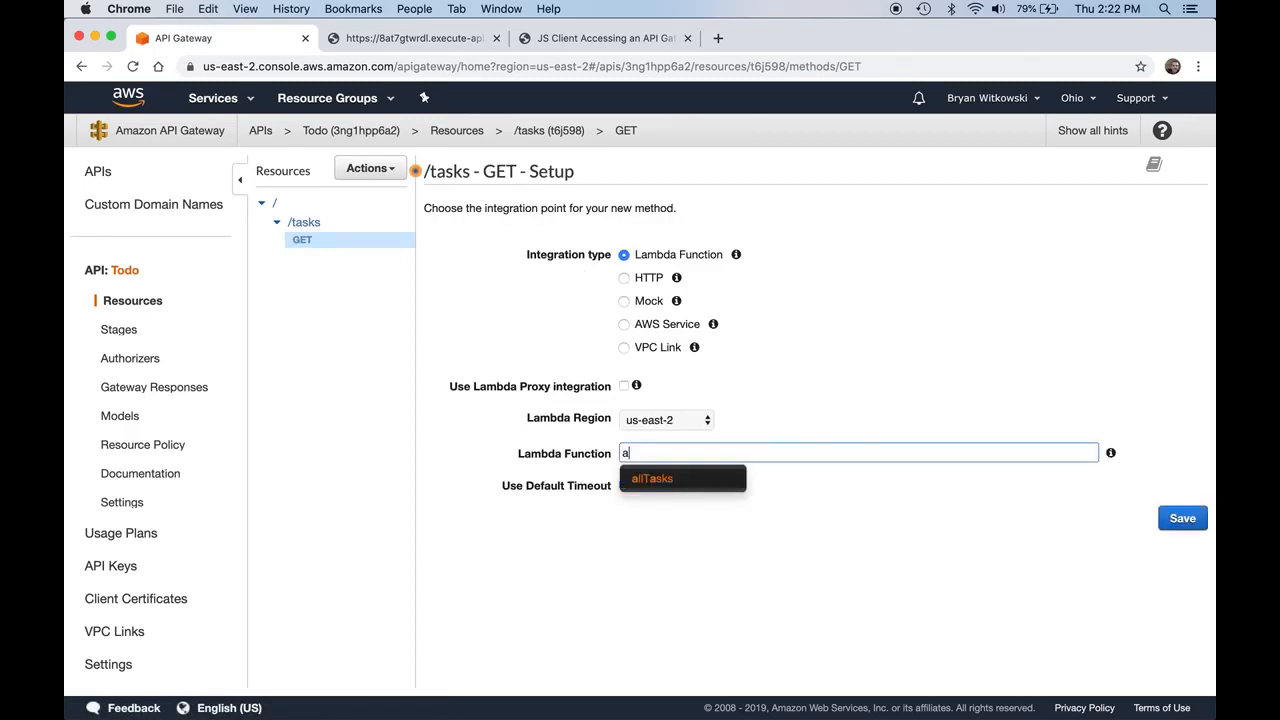
click(652, 480)
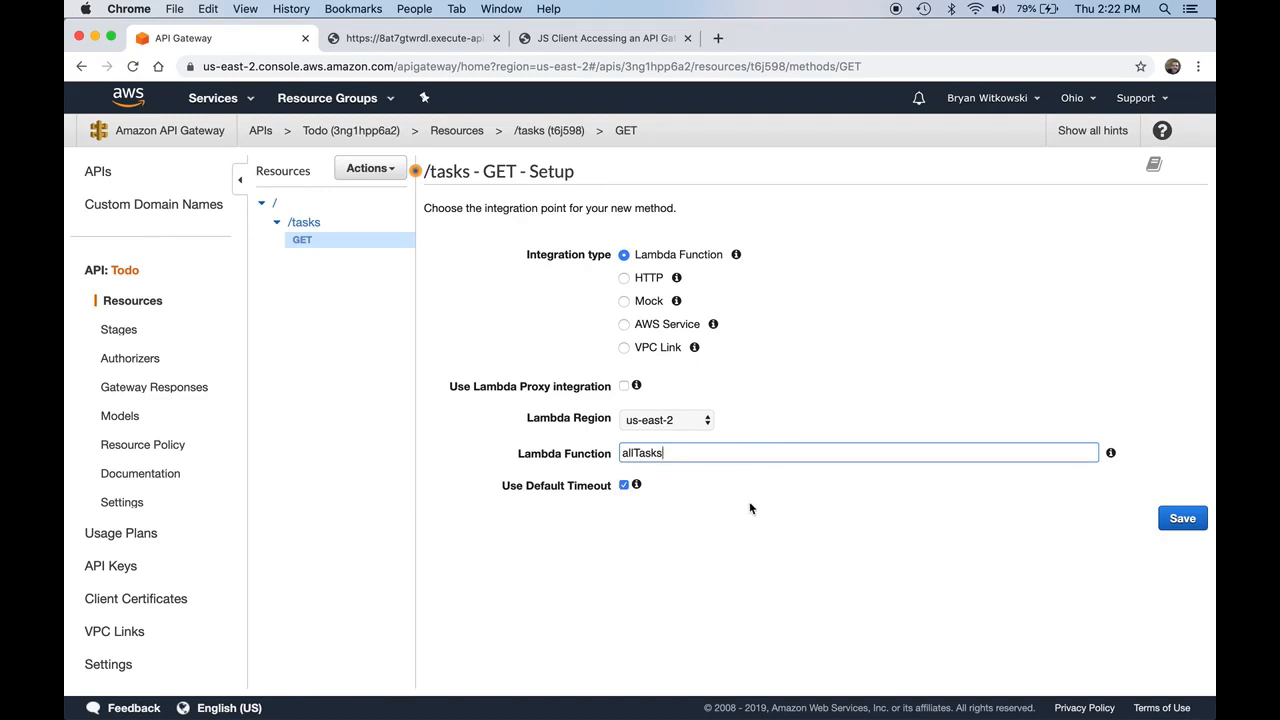
click(1182, 518)
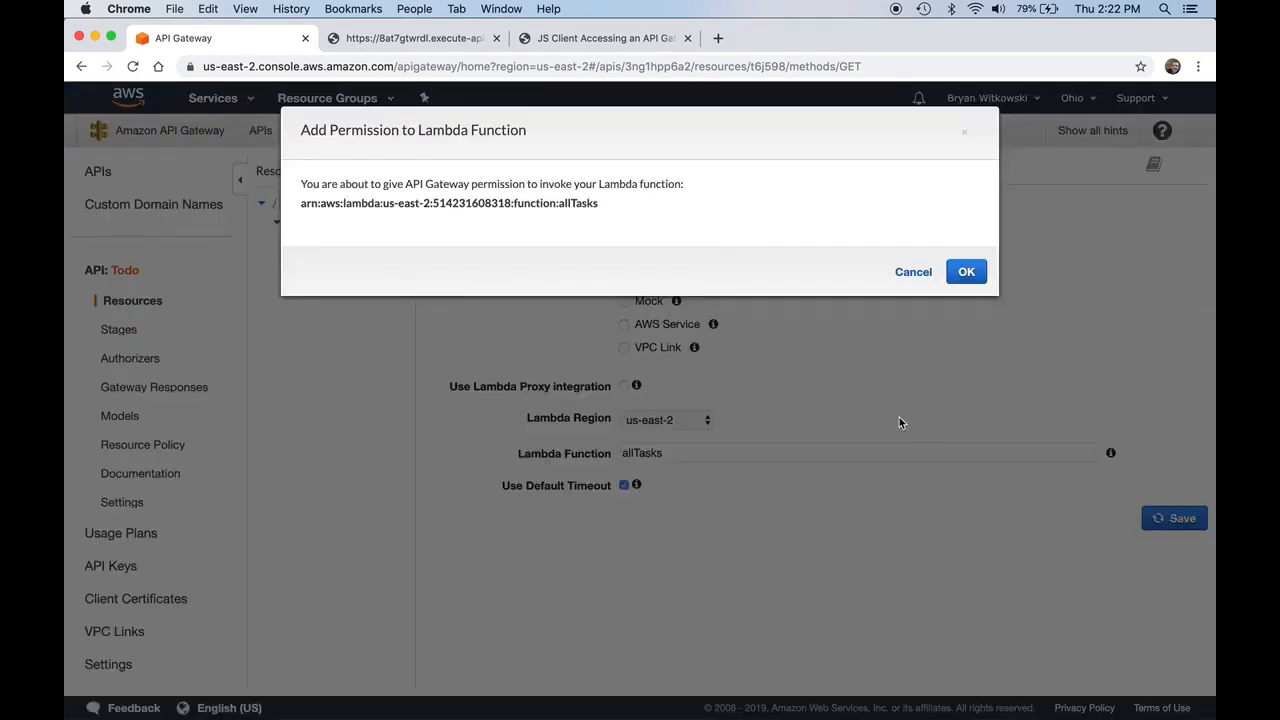
click(967, 276)
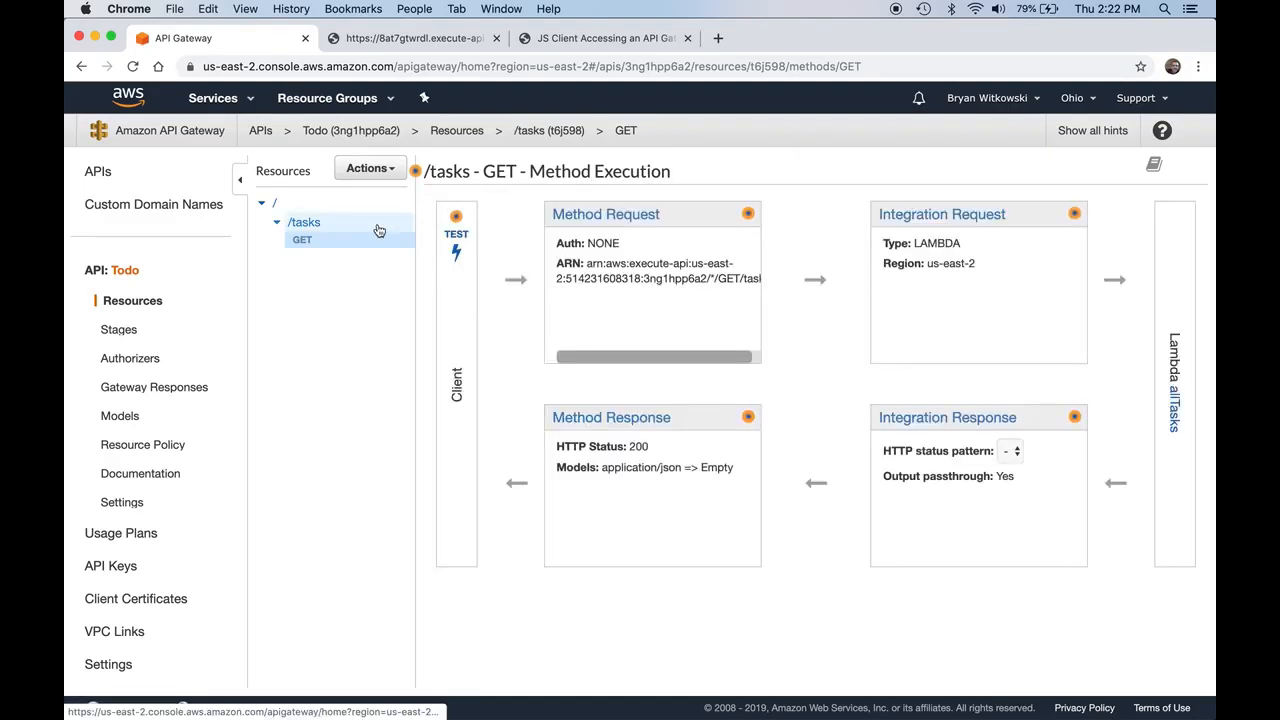
Step: Enable CORS on the /tasks resource for GET and OPTIONS with allowed origin '*', replacing the existing CORS headers
click(318, 228)
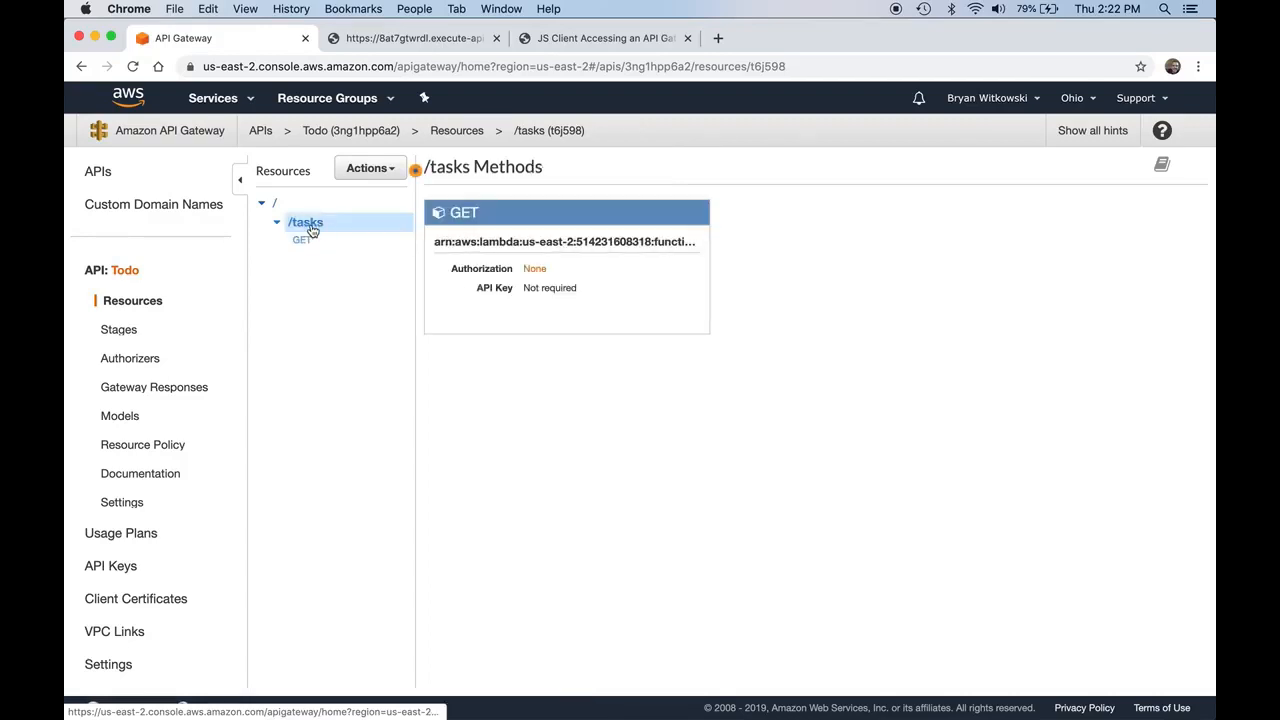
click(368, 168)
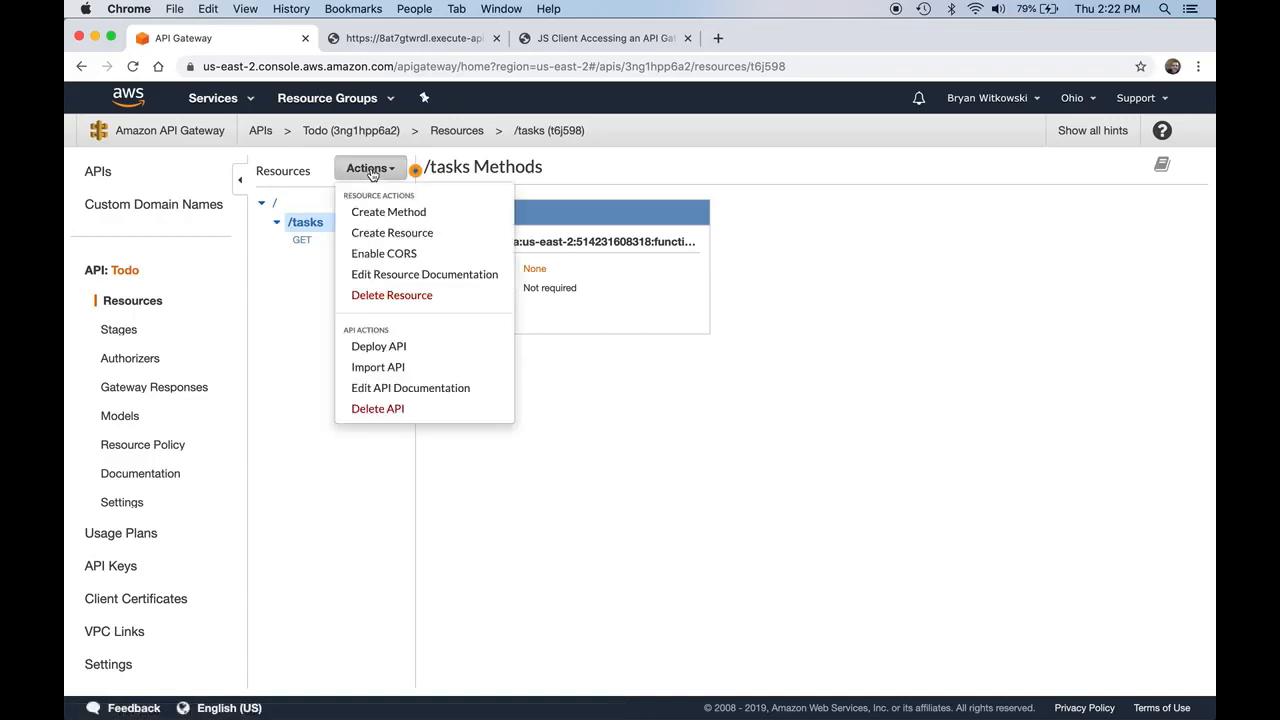
click(383, 255)
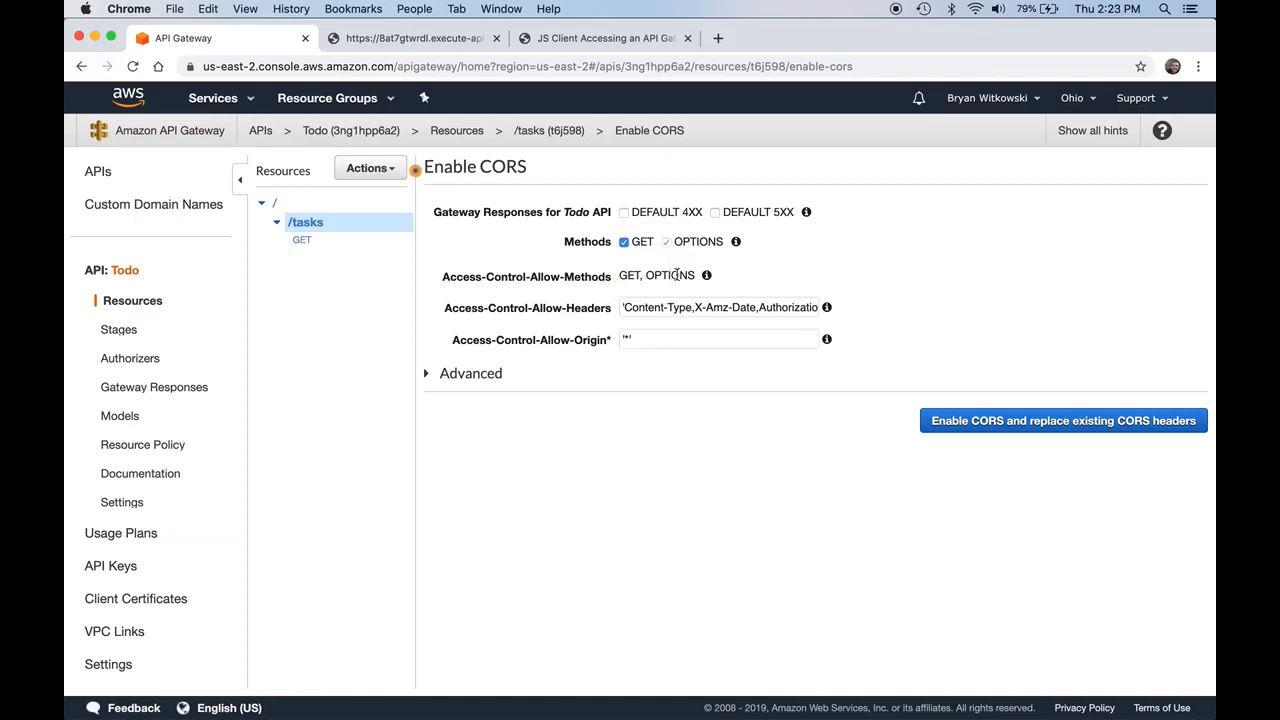
click(955, 421)
click(886, 416)
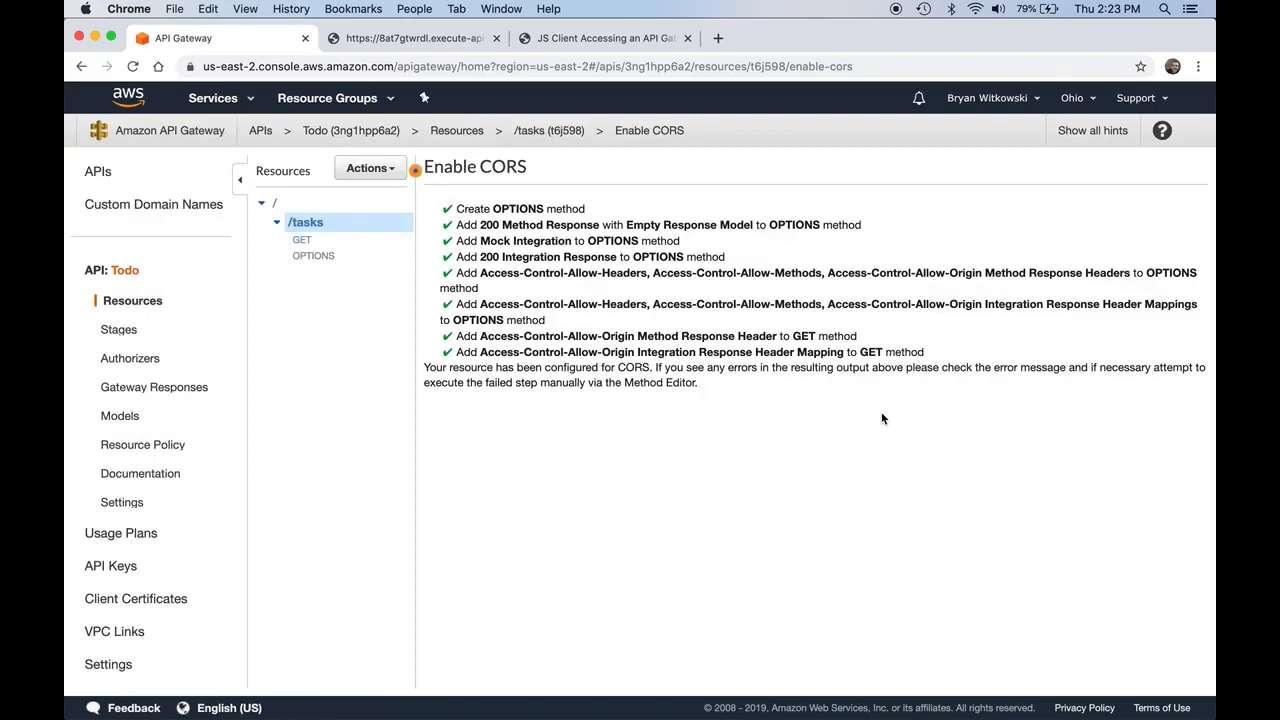
Step: Examine the header mappings in the OPTIONS method's integration response, then return to its method execution overview
click(322, 257)
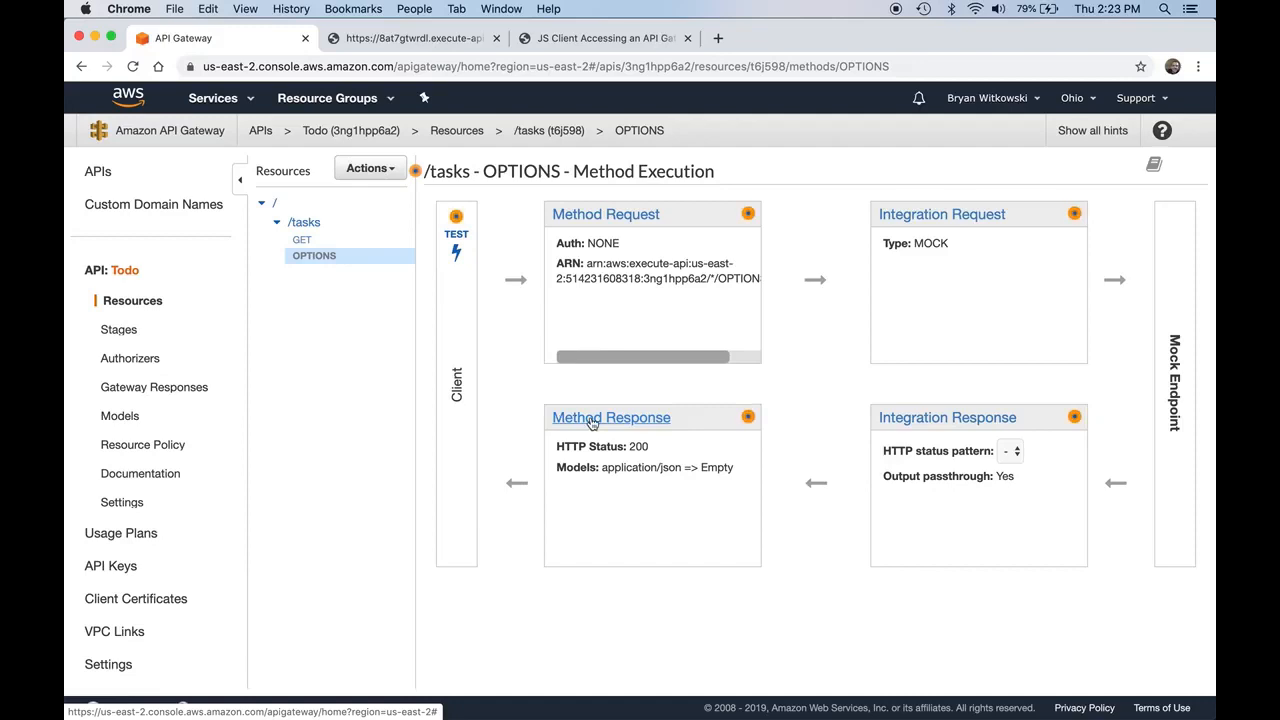
click(940, 425)
click(438, 273)
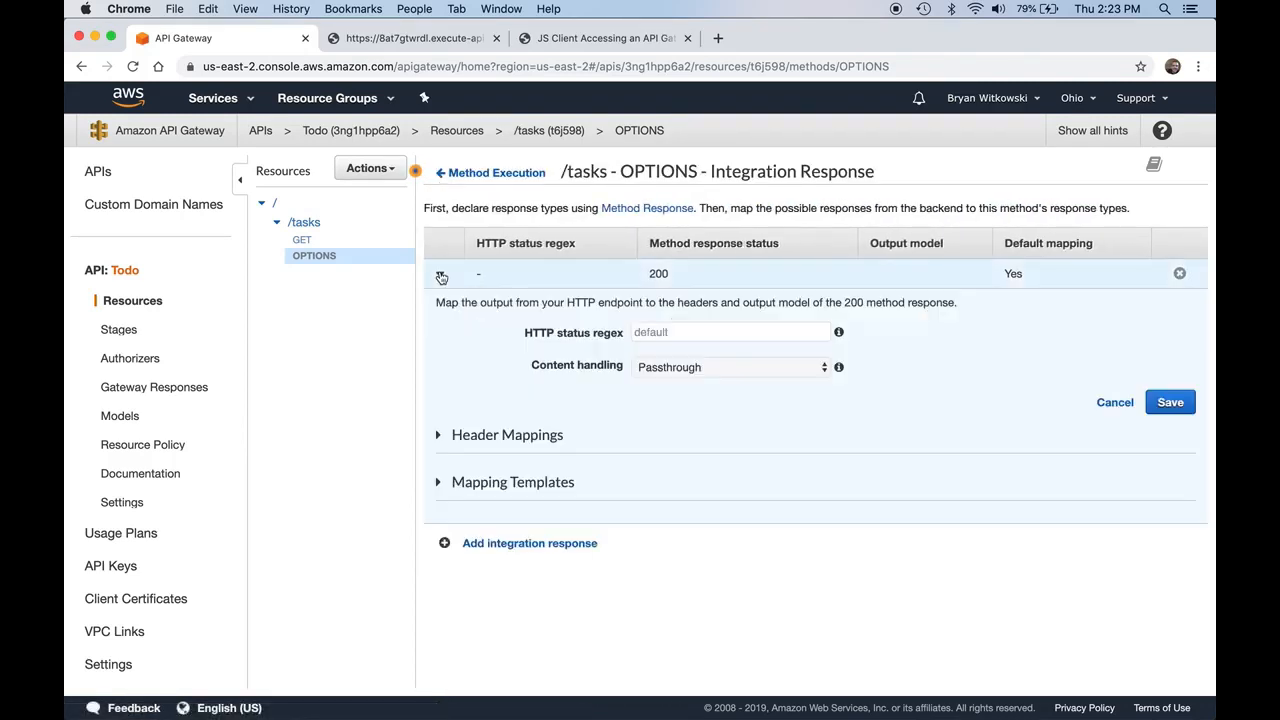
click(438, 434)
scroll(670, 500, down, 1)
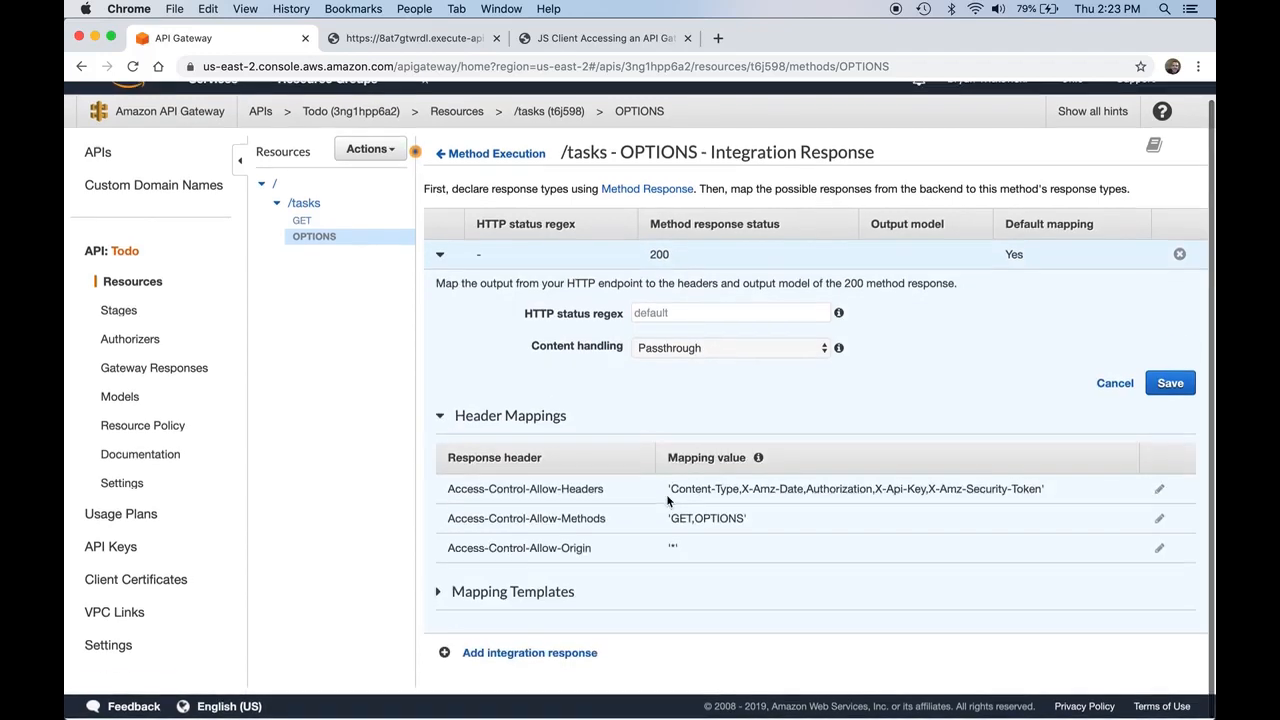
drag(449, 490, 557, 488)
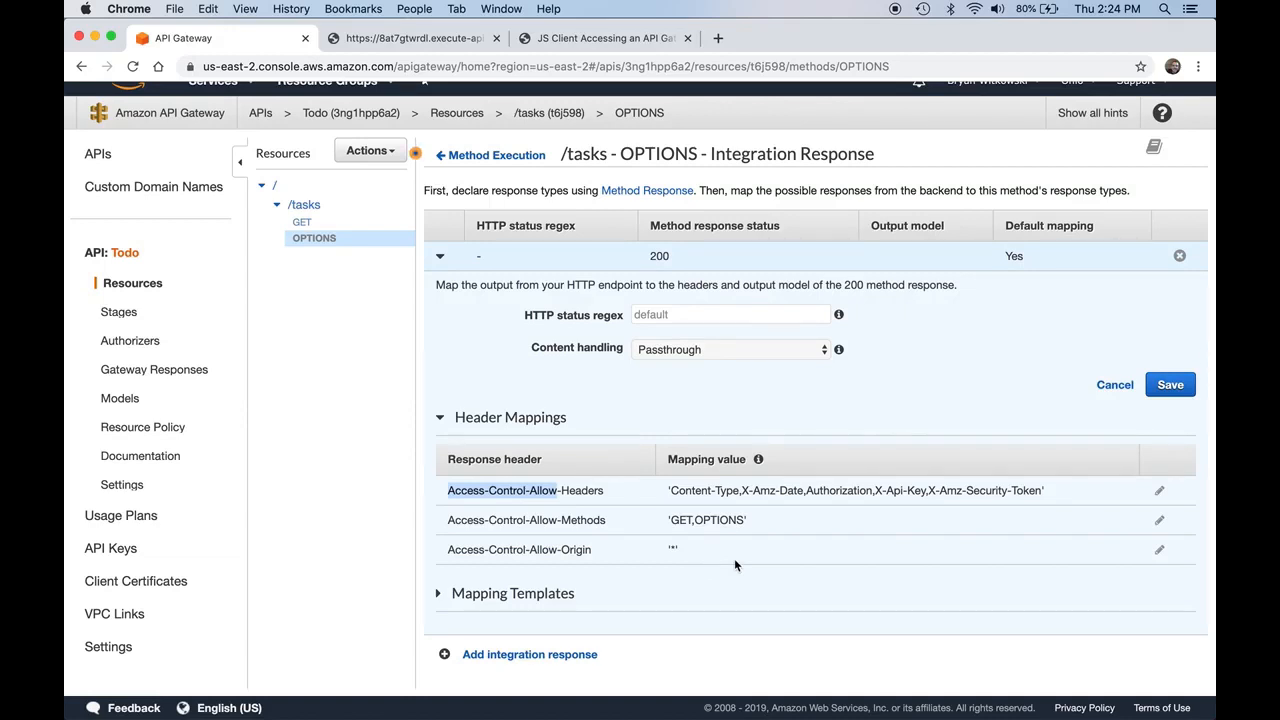
click(495, 157)
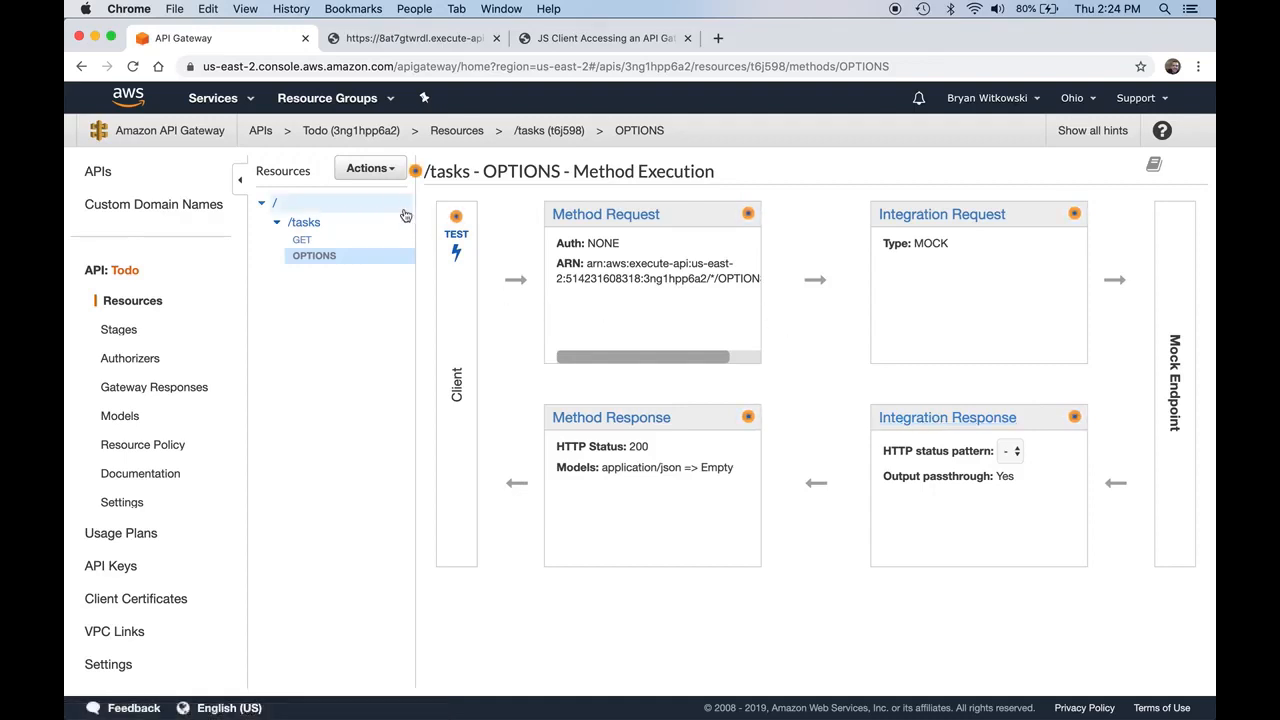
Step: Deploy the Todo API to a new stage named development
click(383, 174)
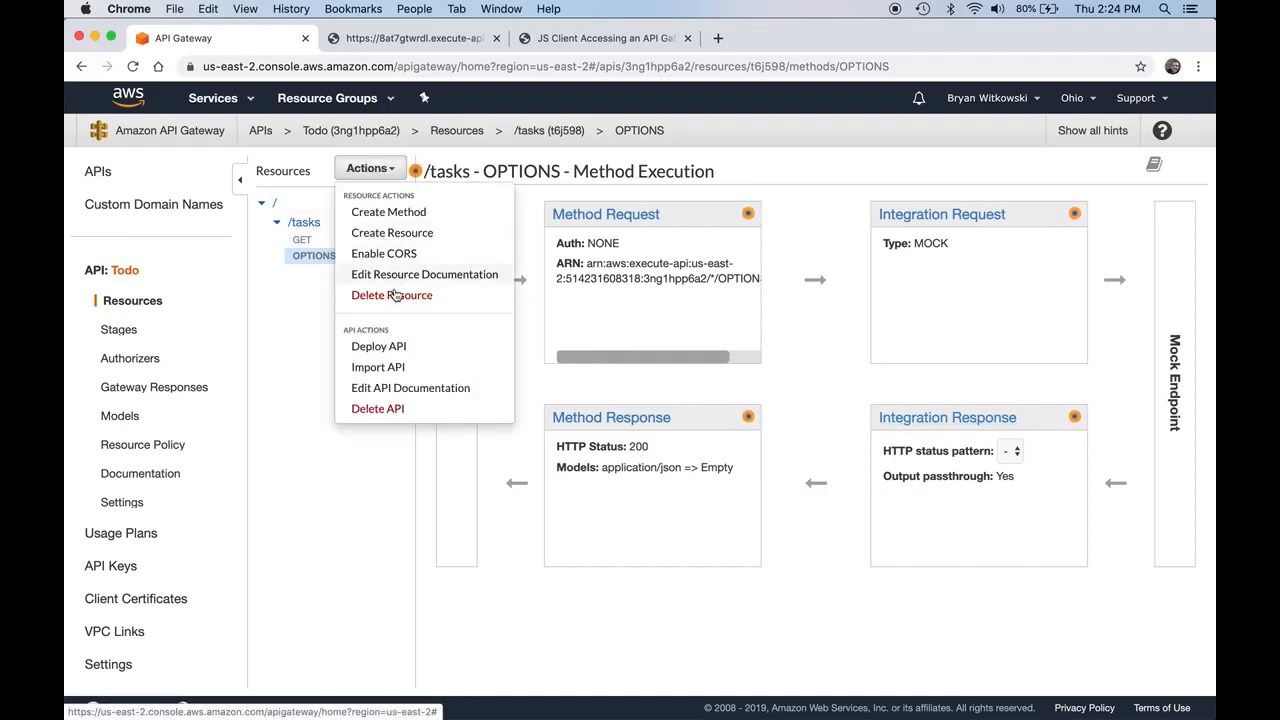
click(386, 352)
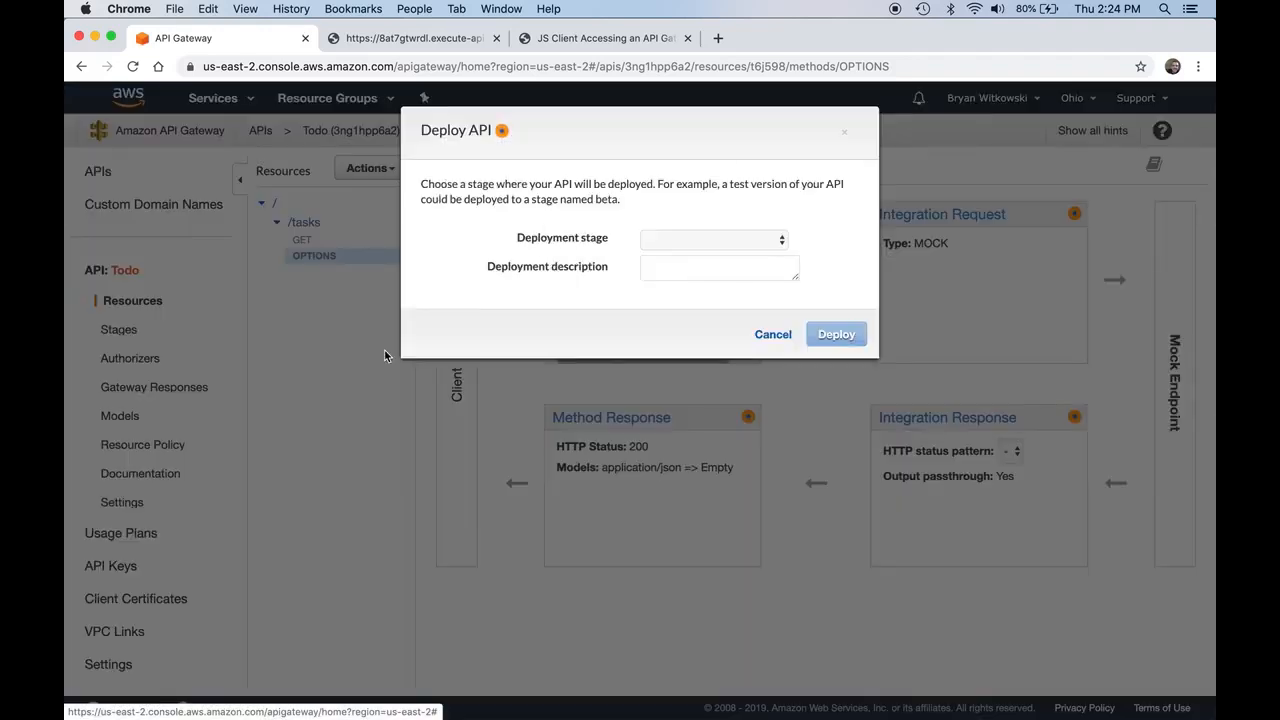
click(726, 243)
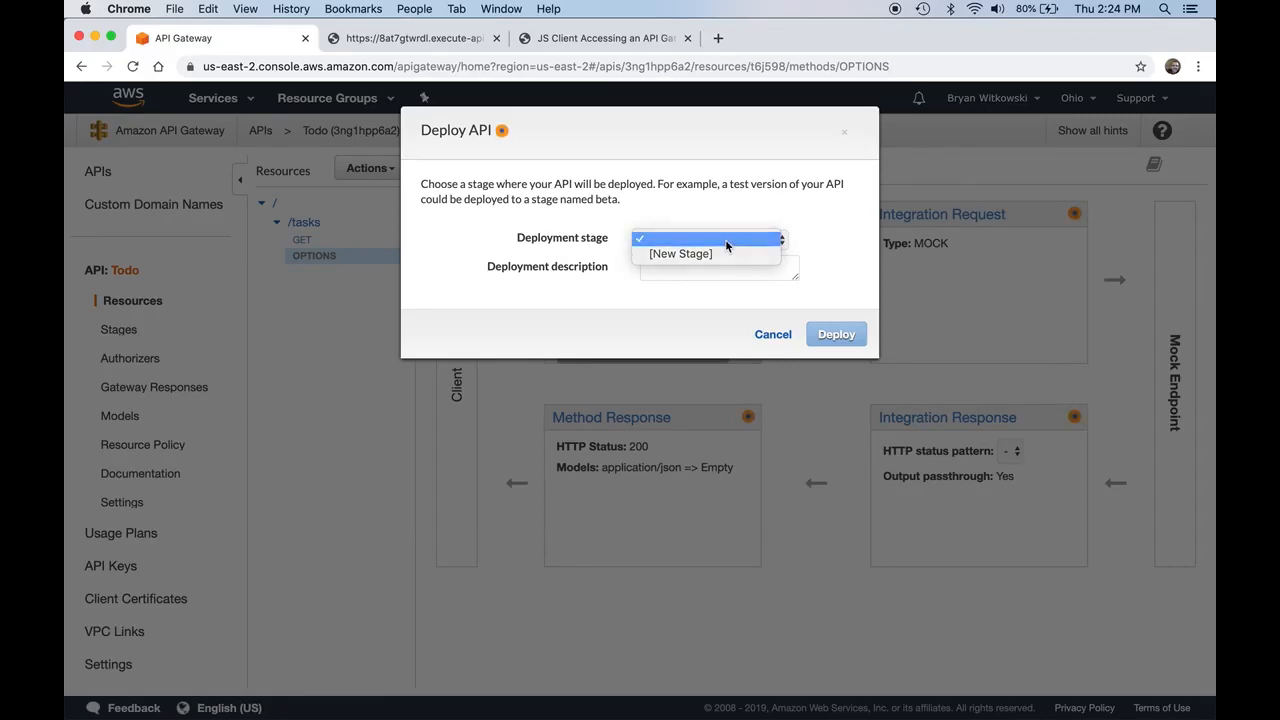
click(725, 252)
click(714, 264)
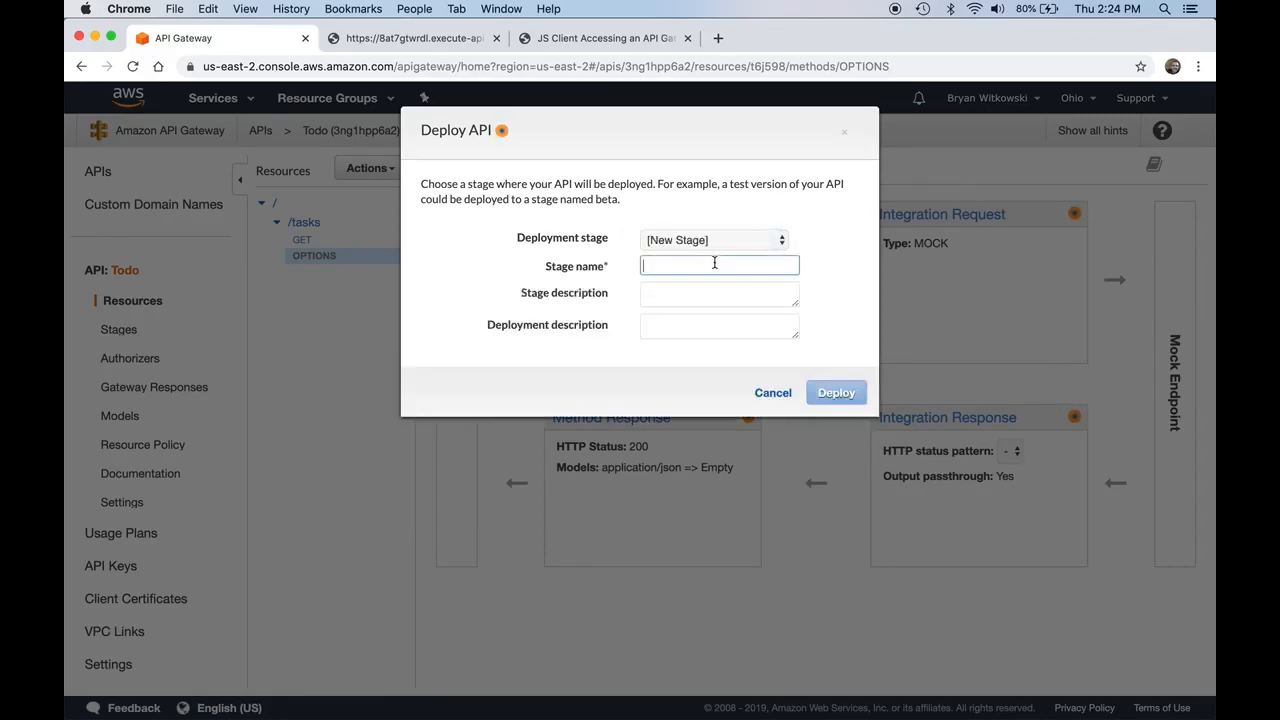
text(development)
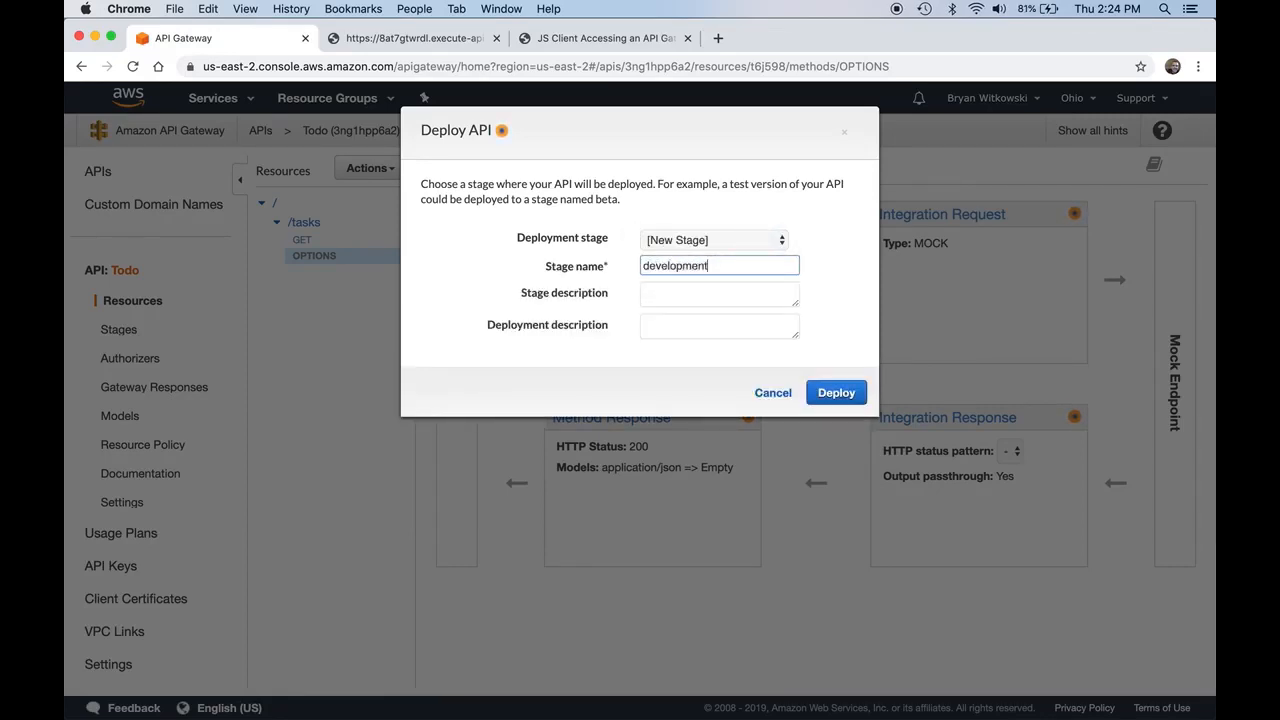
click(834, 392)
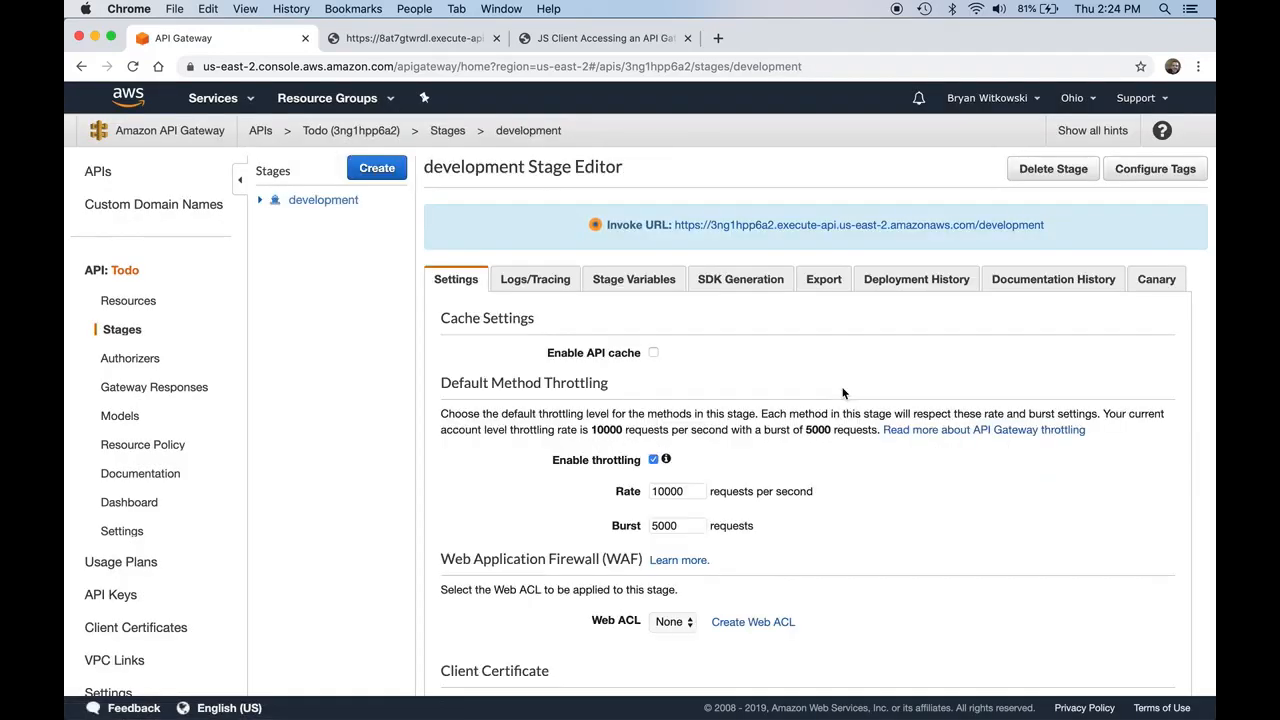
Step: Open the development stage's invoke URL and request its /tasks endpoint in the browser
click(840, 228)
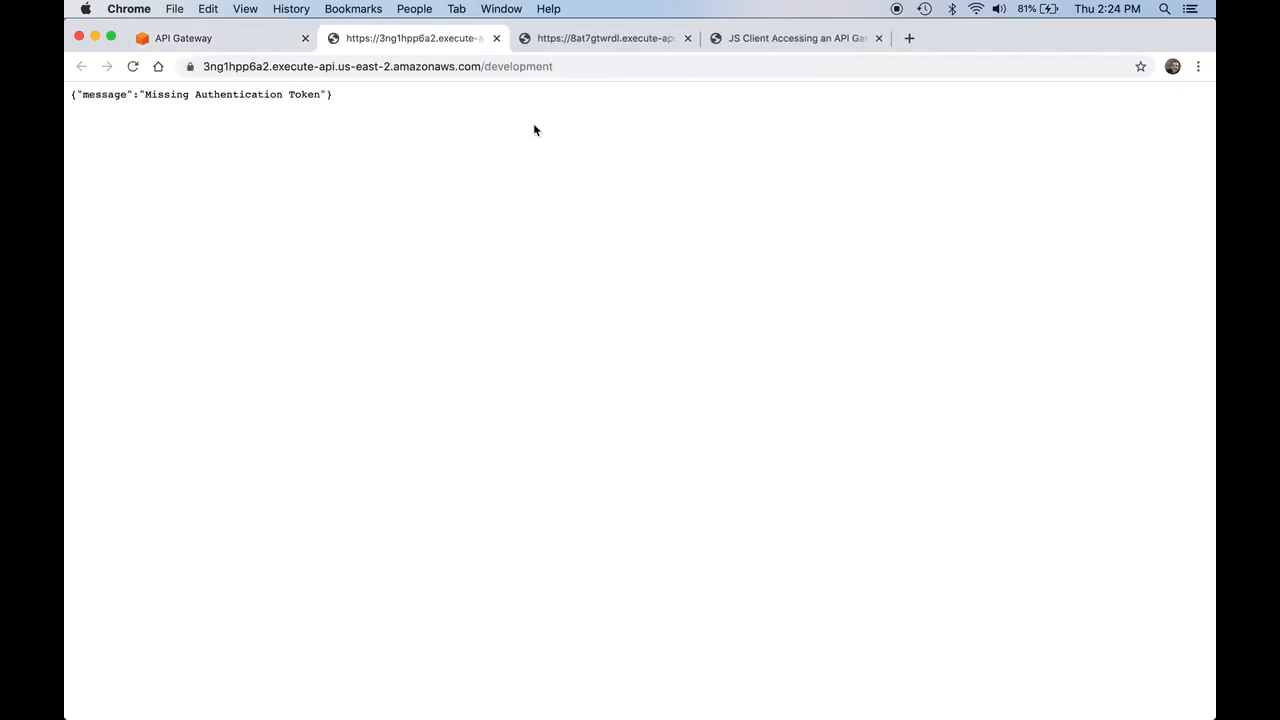
click(606, 66)
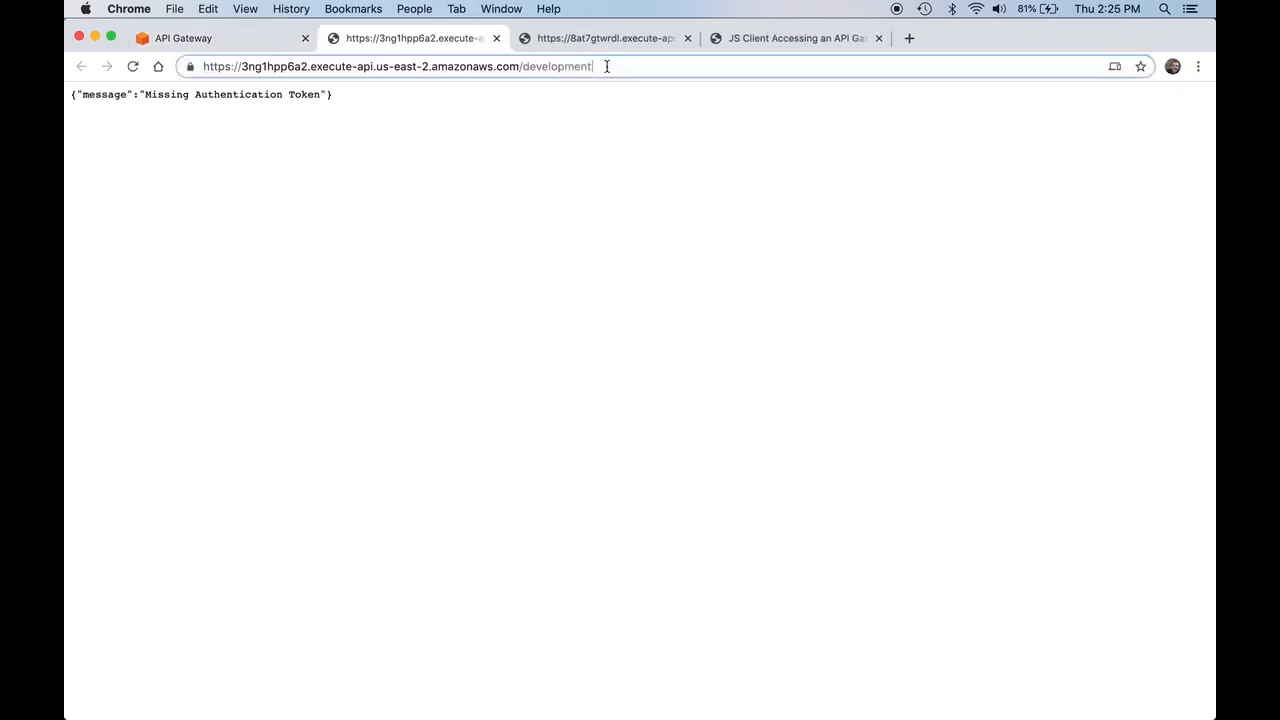
text(/tasks)
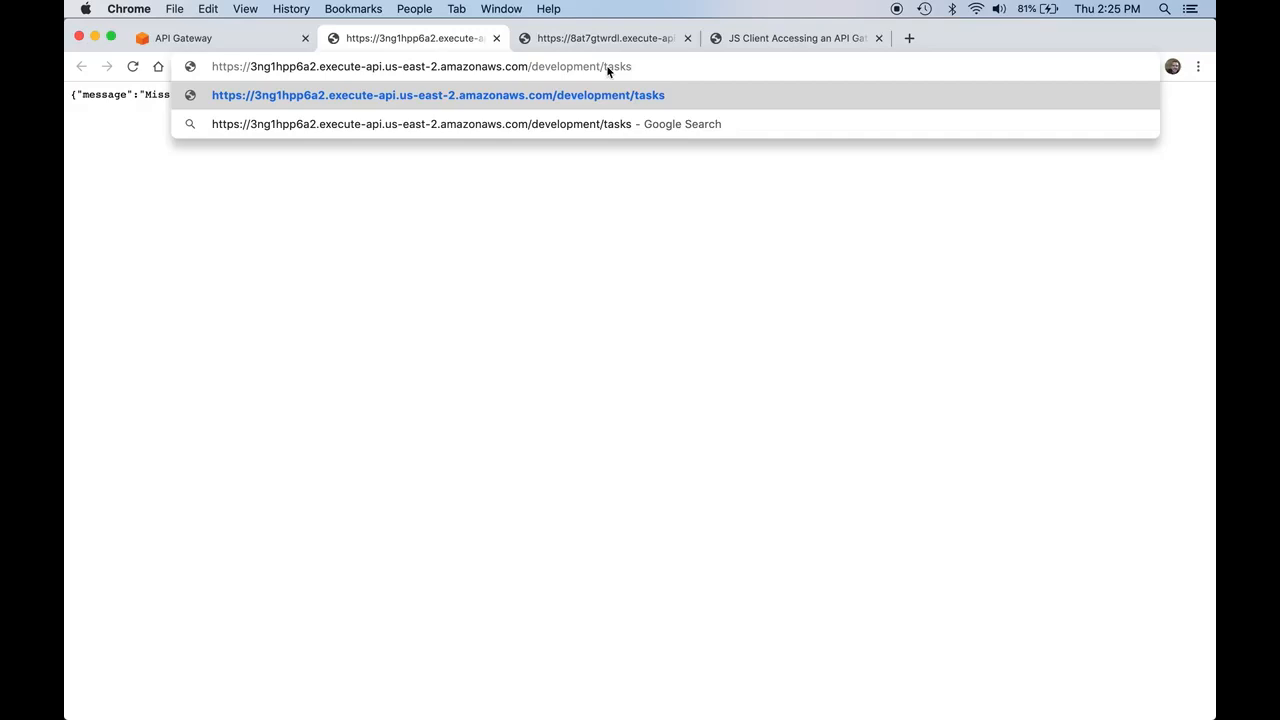
key(Return)
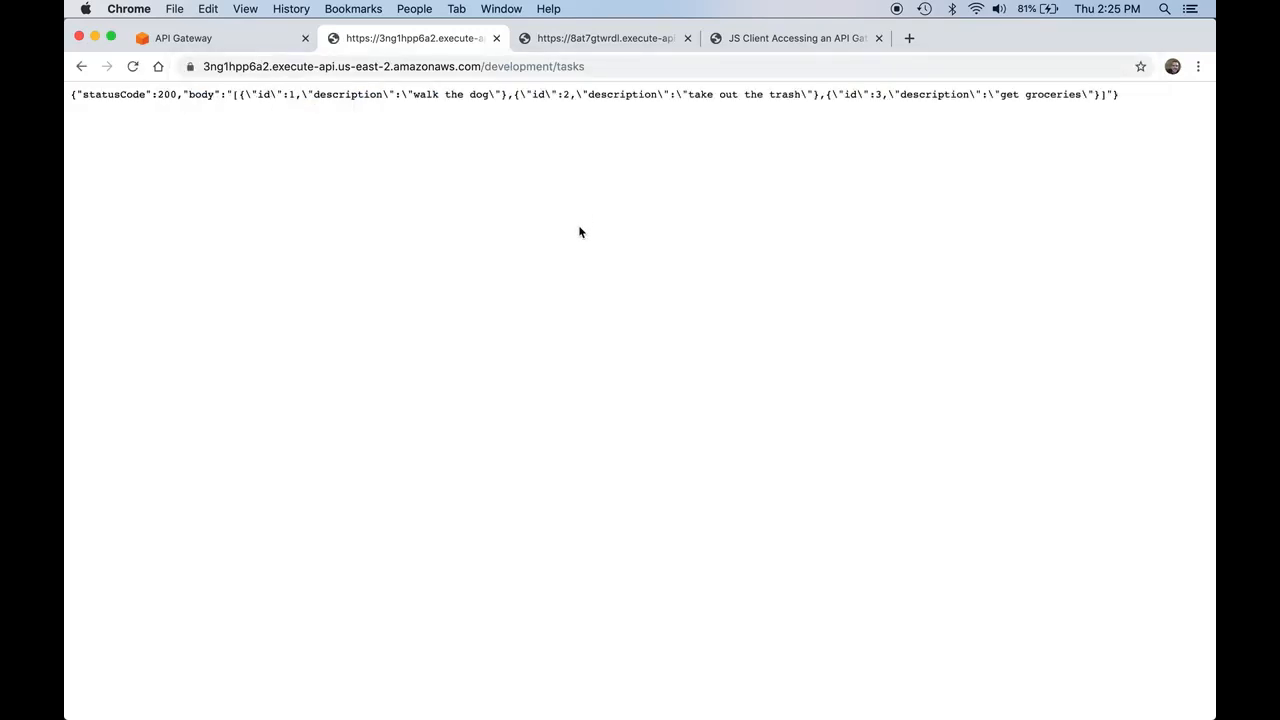
Step: Copy the development/tasks endpoint address, switch to Atom, replace the url string in apiDemo.html with it and save the file
click(596, 72)
key(super+c)
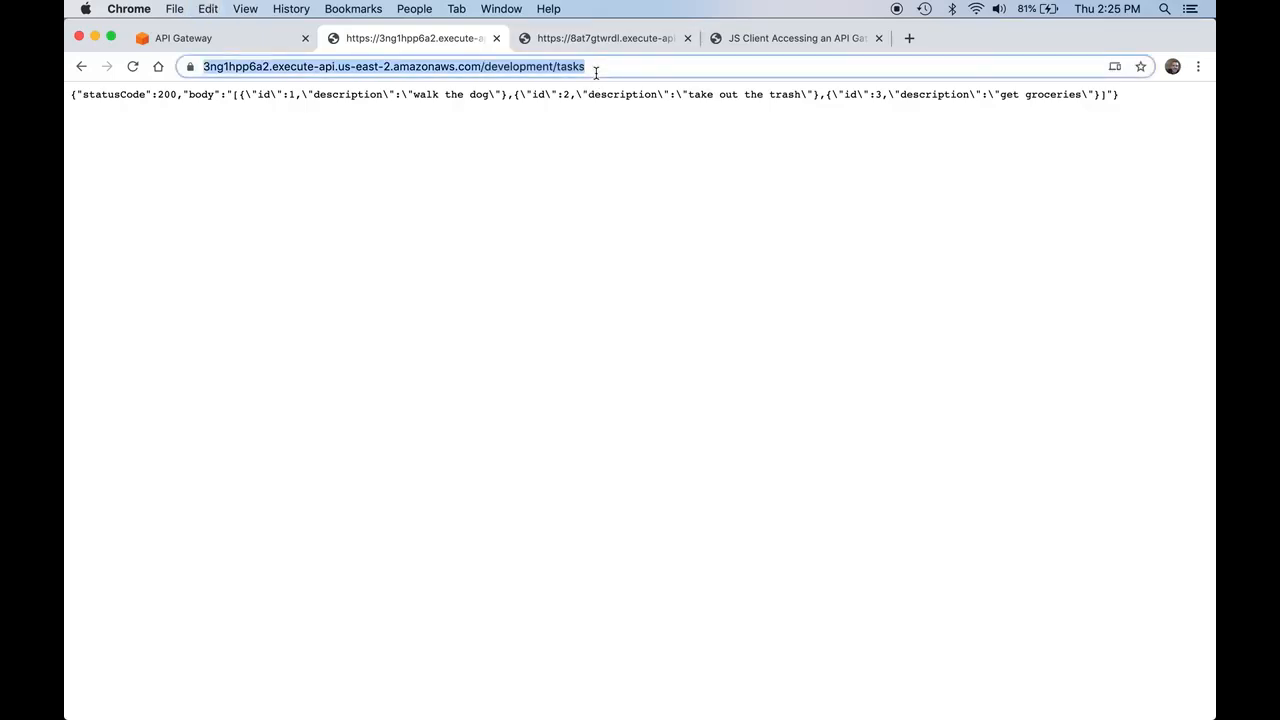
key(super+Tab)
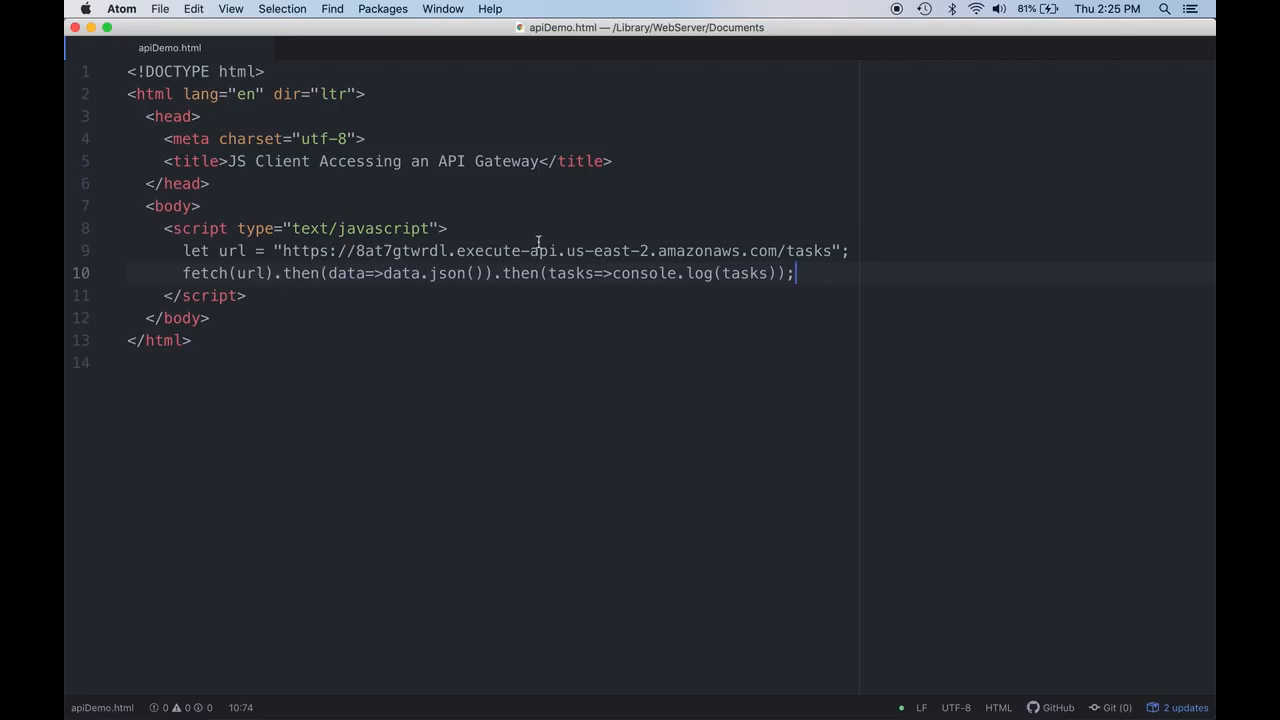
click(281, 251)
key(super+shift+Right)
key(shift+Left)
key(shift+Left)
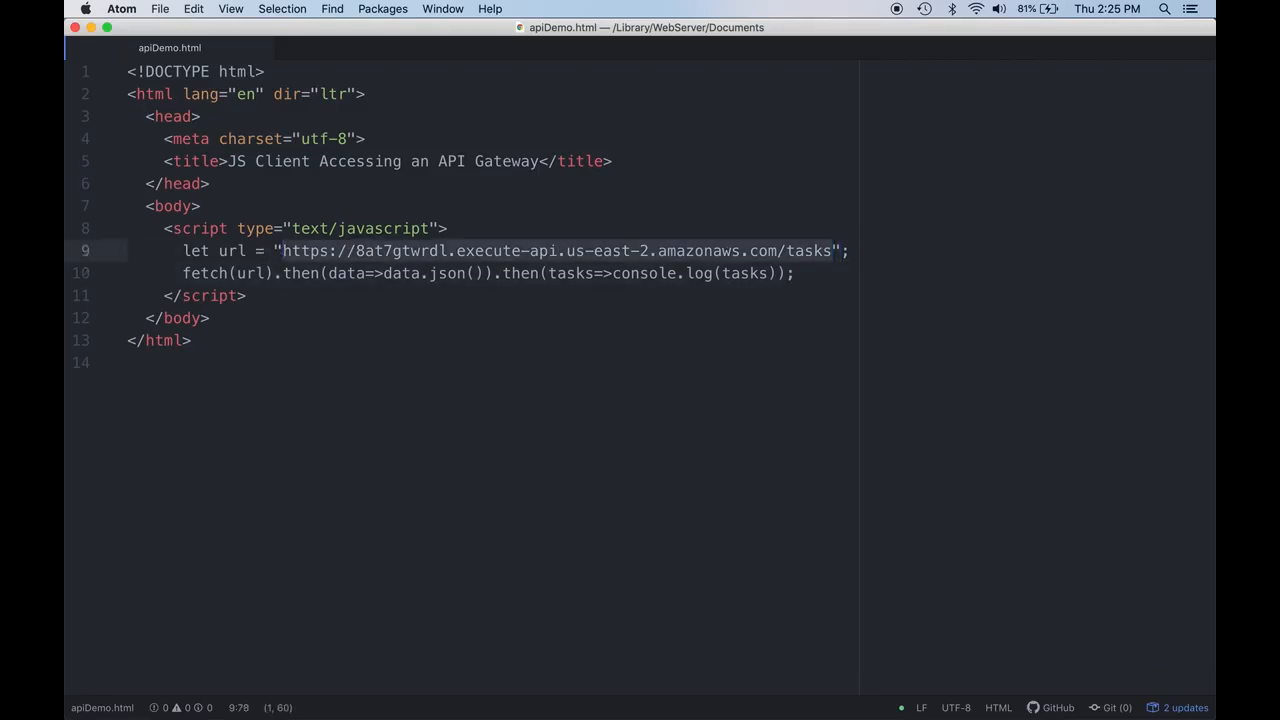
key(super+v)
key(super+s)
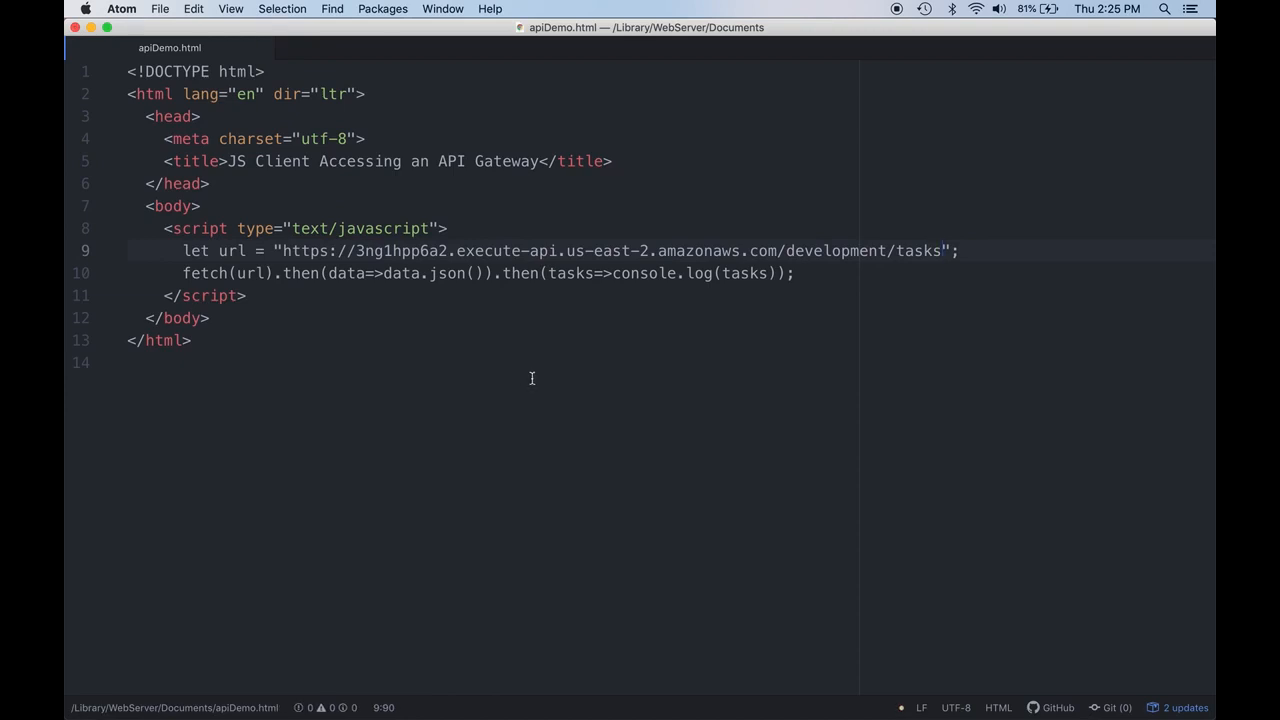
Step: Switch back to Chrome and reload localhost/apiDemo.html to check the fetch output in the console
key(super+Tab)
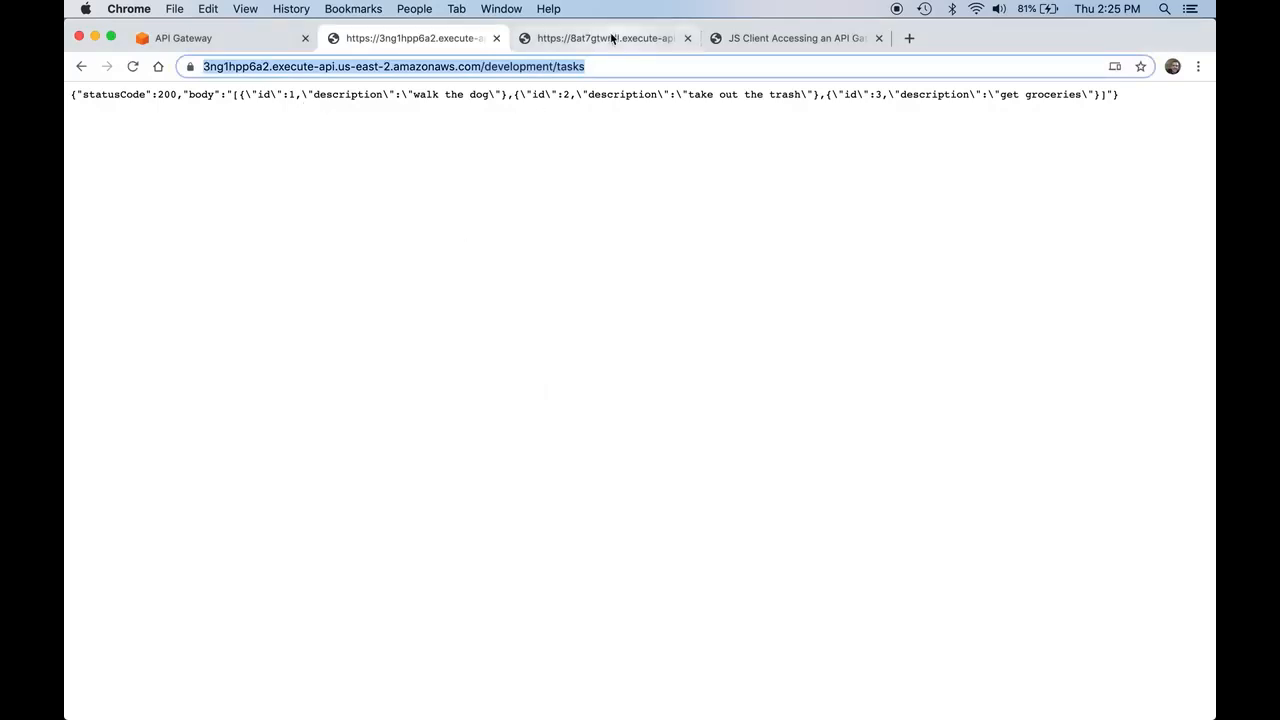
click(760, 40)
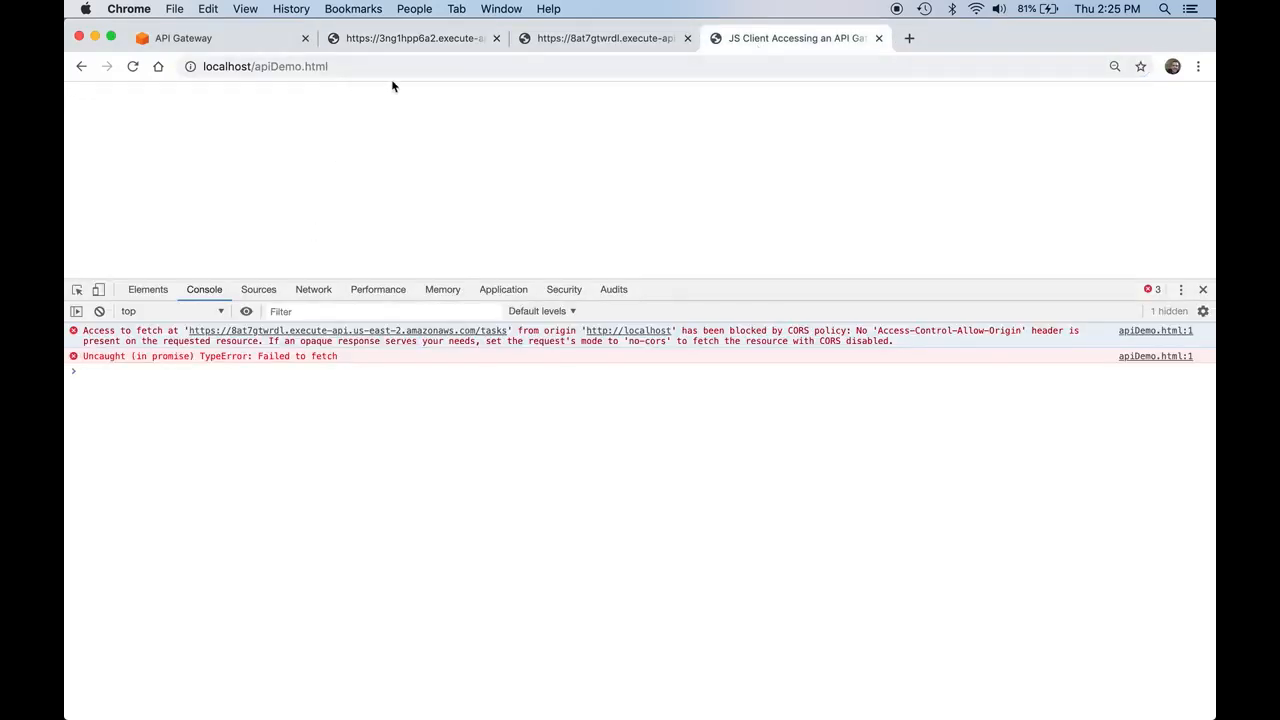
click(132, 68)
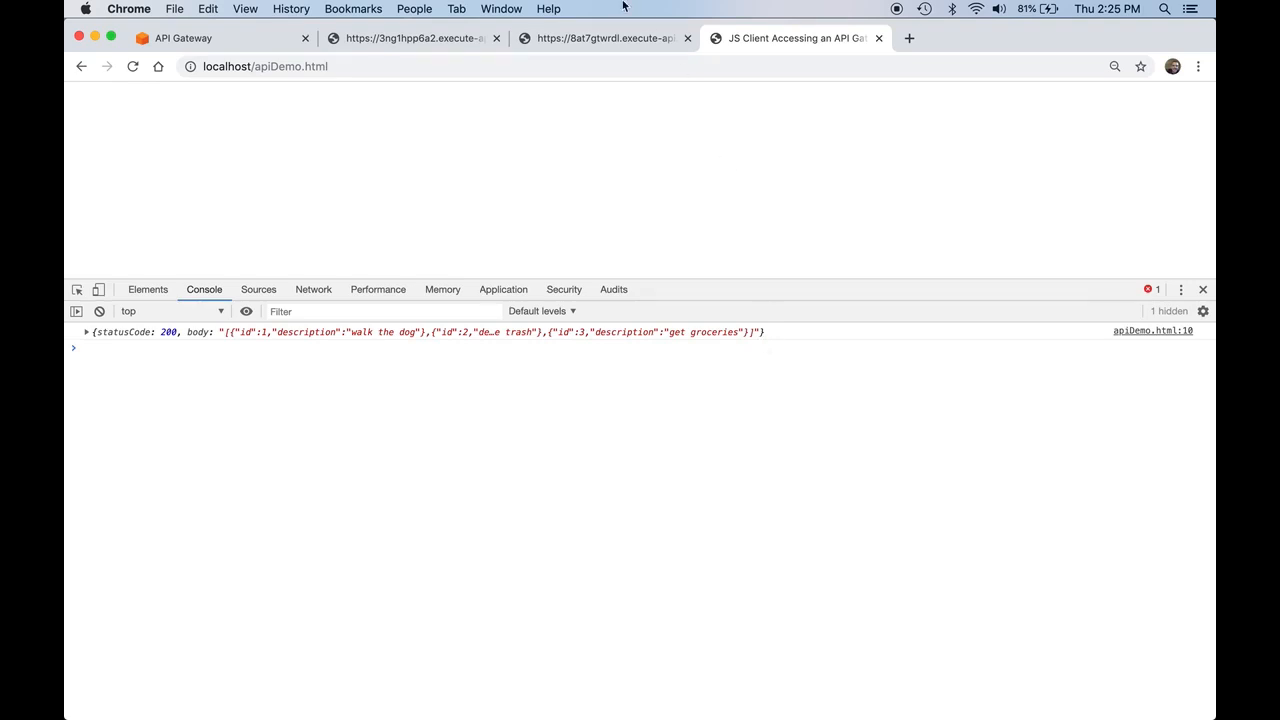
Step: Open the allTasks function in the AWS Lambda console and bring up its index.js code
click(251, 47)
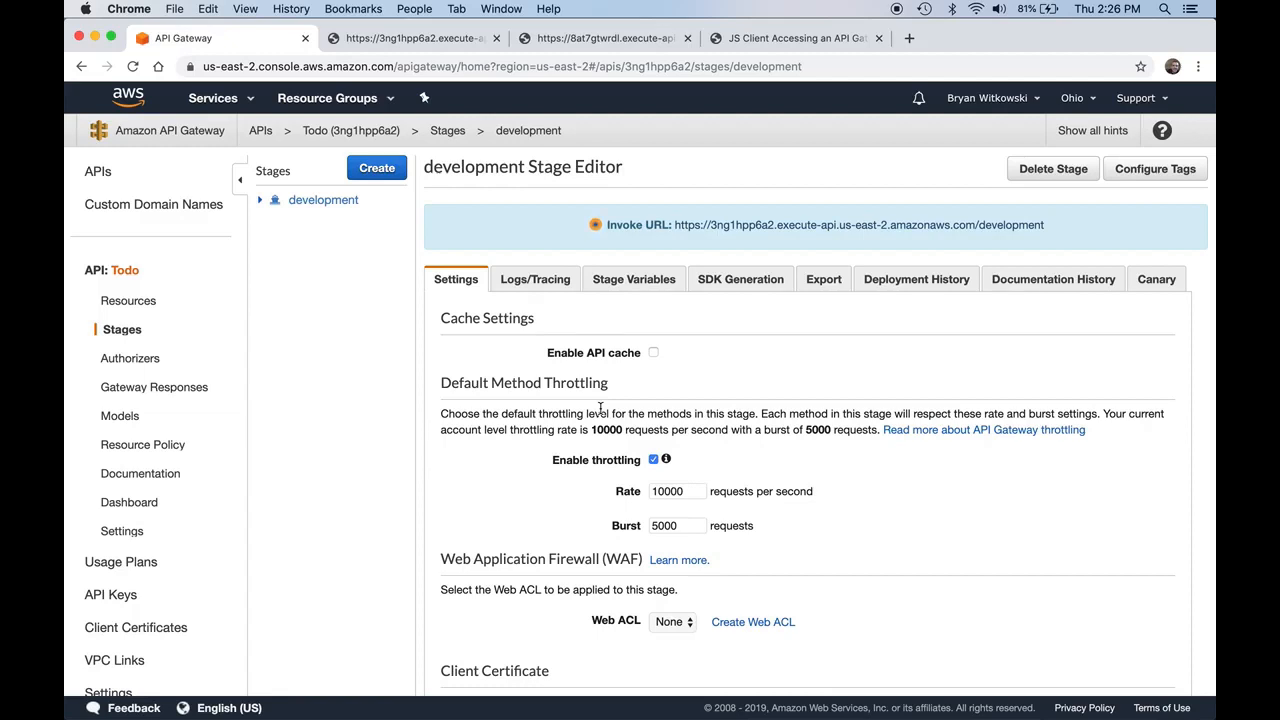
click(211, 104)
click(121, 199)
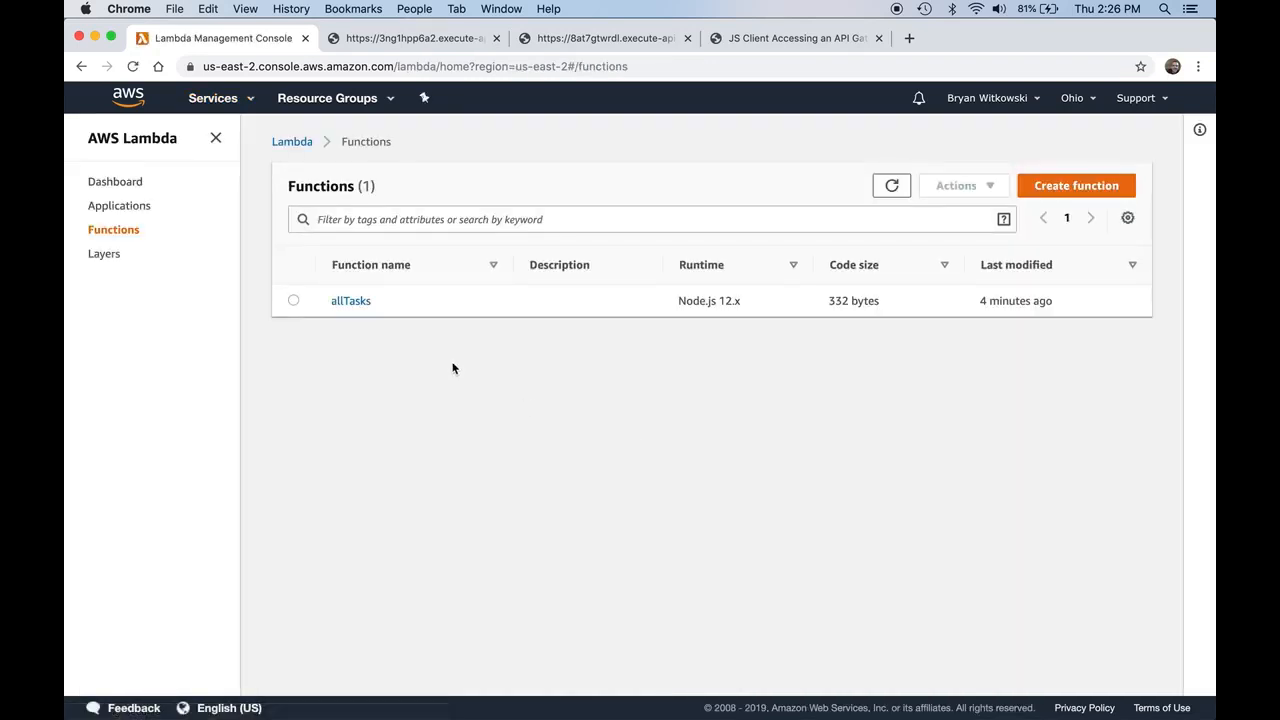
click(356, 301)
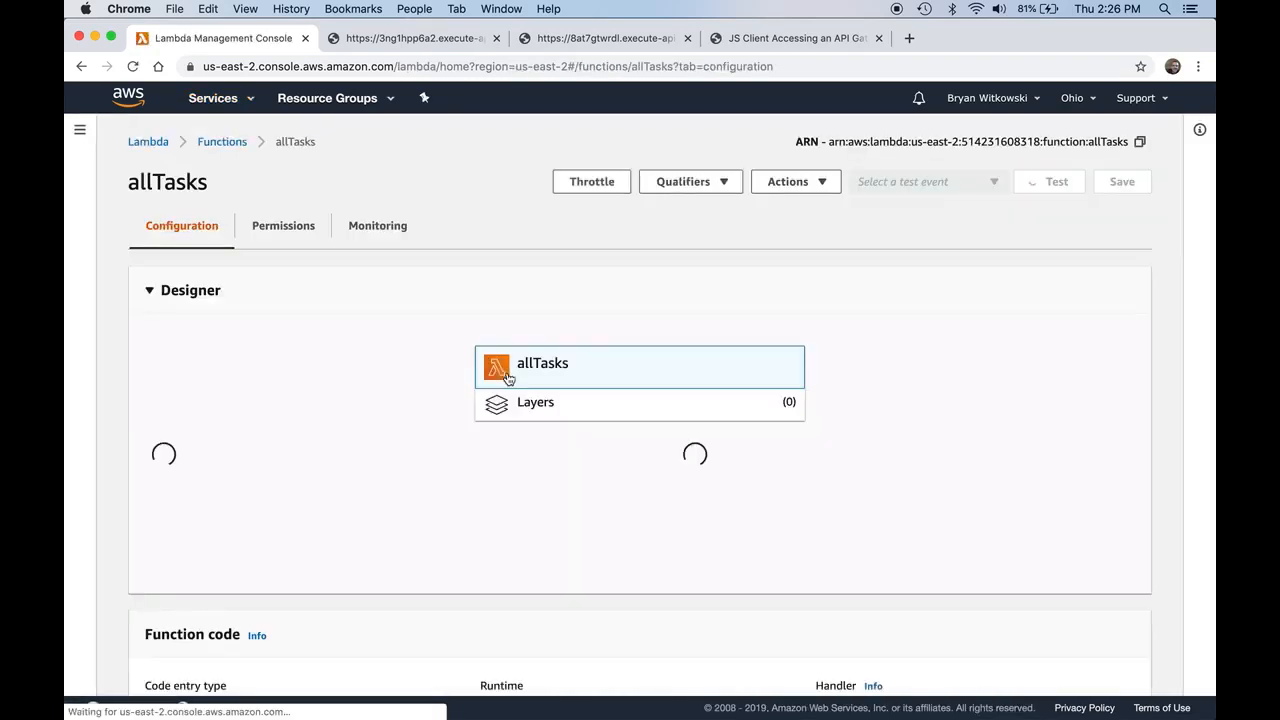
scroll(889, 365, down, 5)
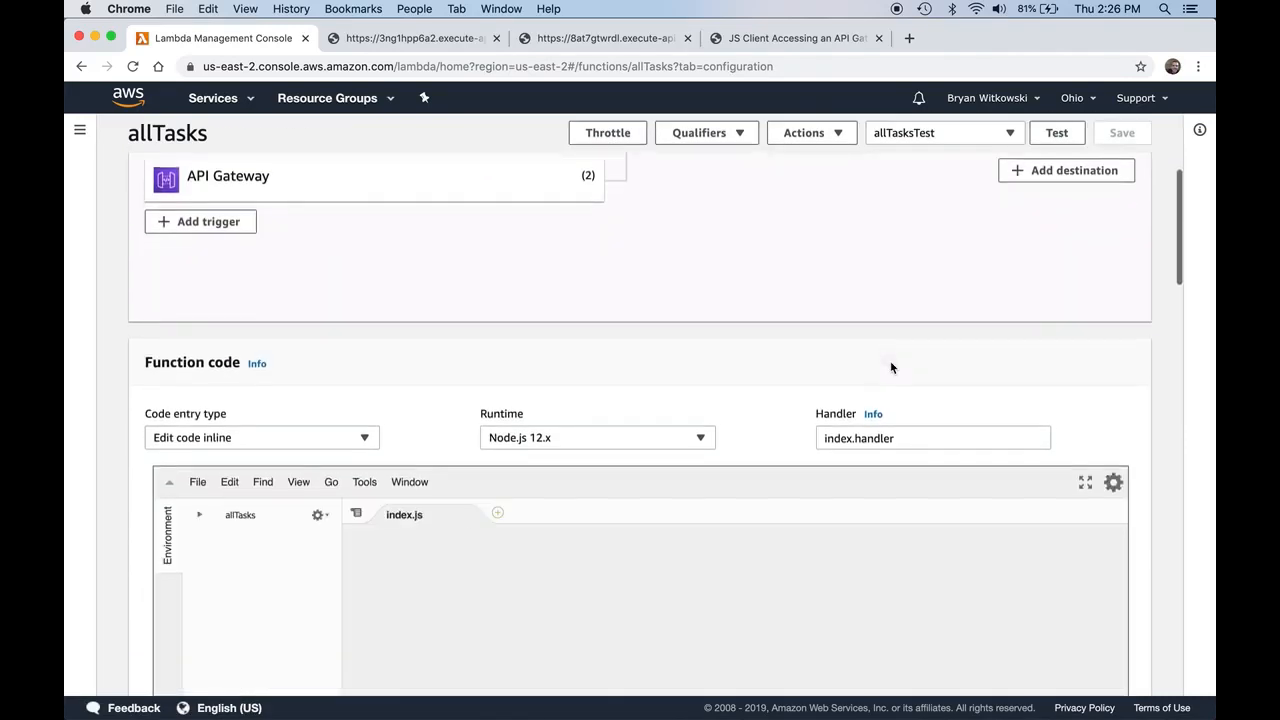
scroll(891, 367, down, 4)
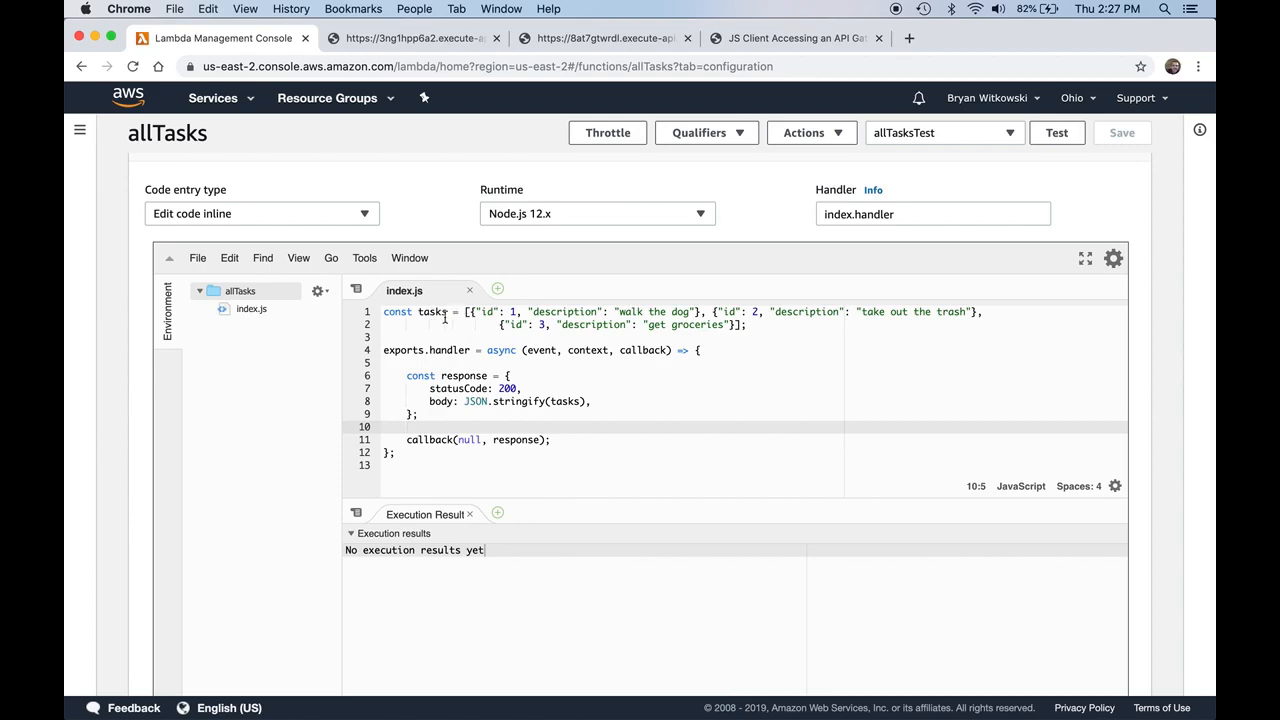
Step: Change the tasks array declaration in index.js from const to let
click(393, 311)
double_click(393, 311)
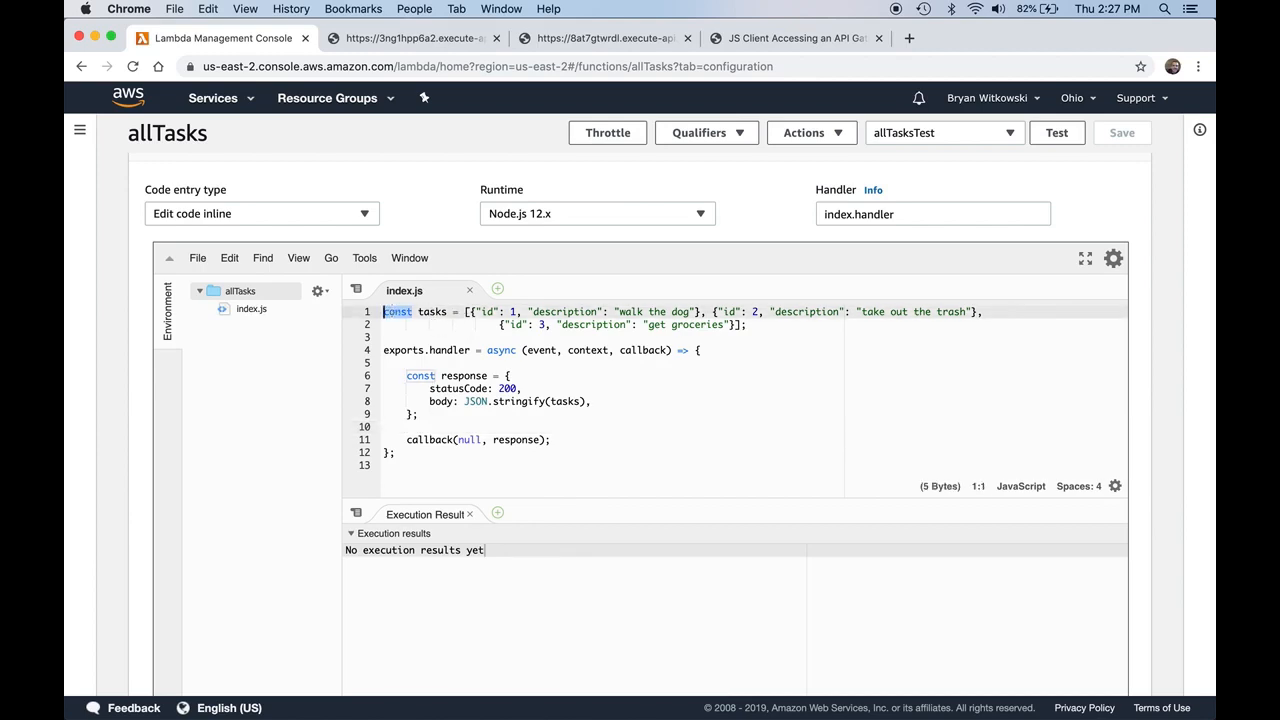
text(let)
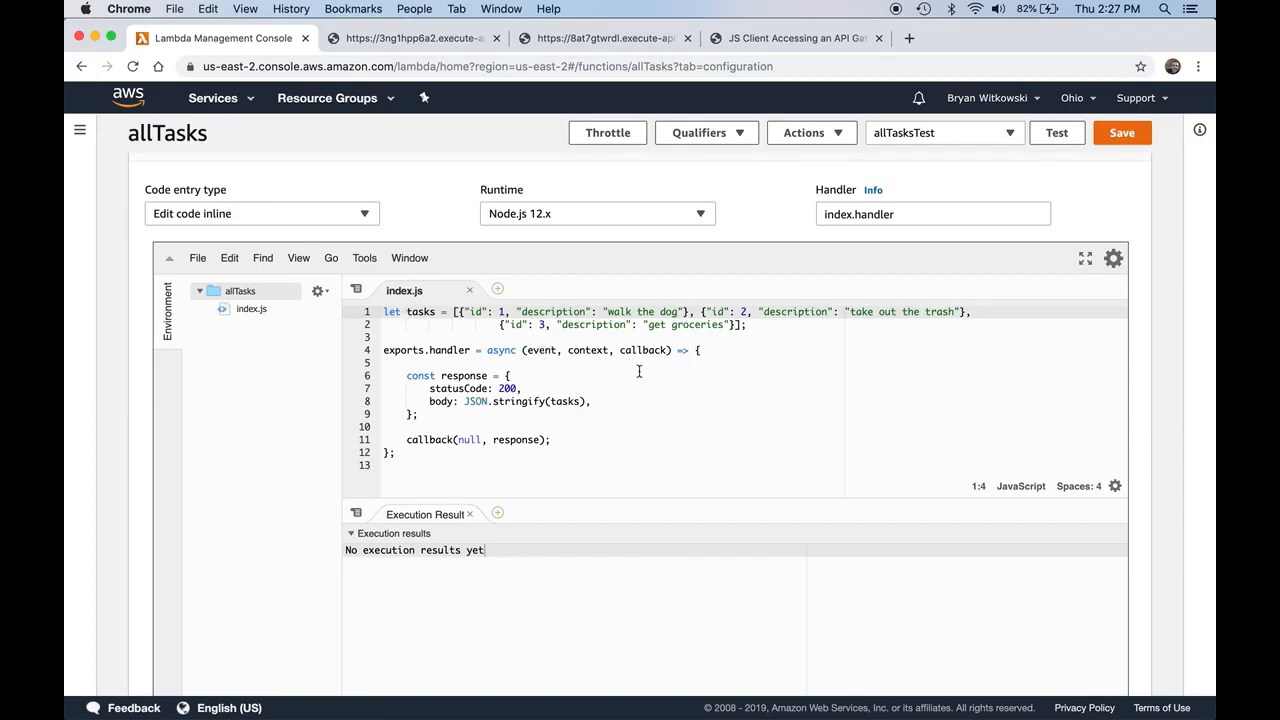
Step: Add a requestBody constant at the start of the handler that parses event.body with JSON.parse
click(750, 350)
key(Return)
key(Return)
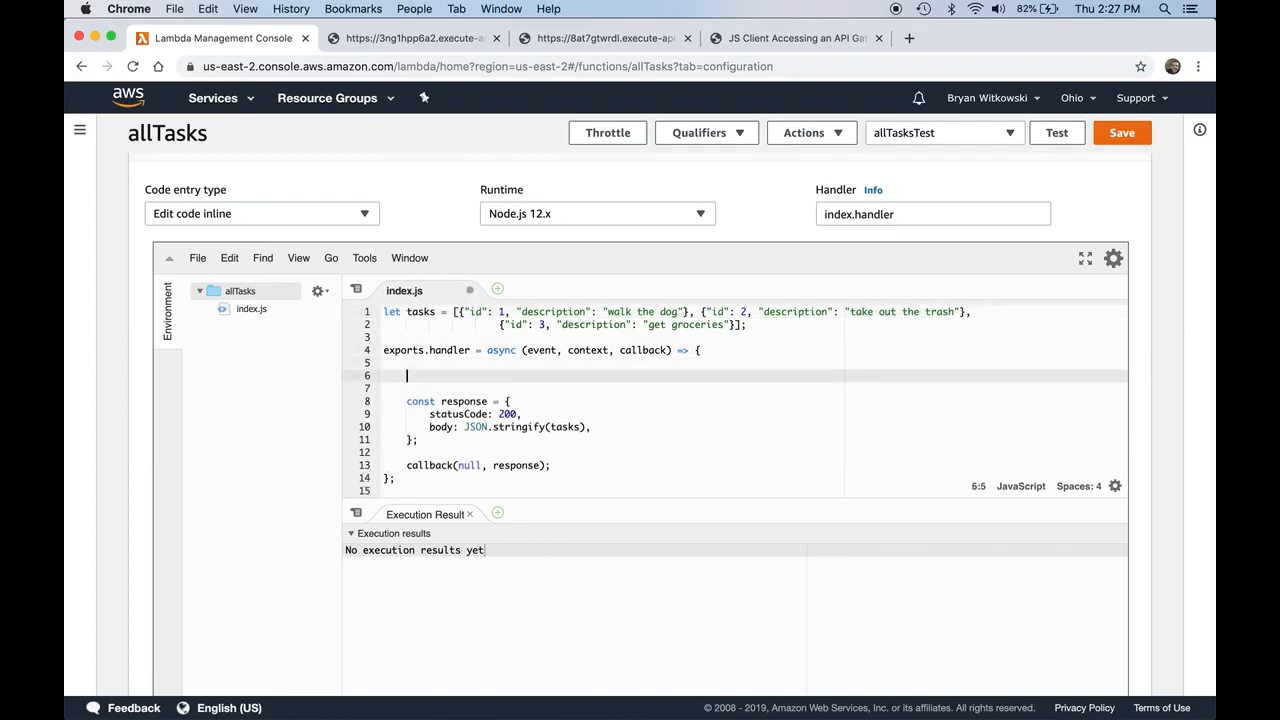
text(const requestBody -= )
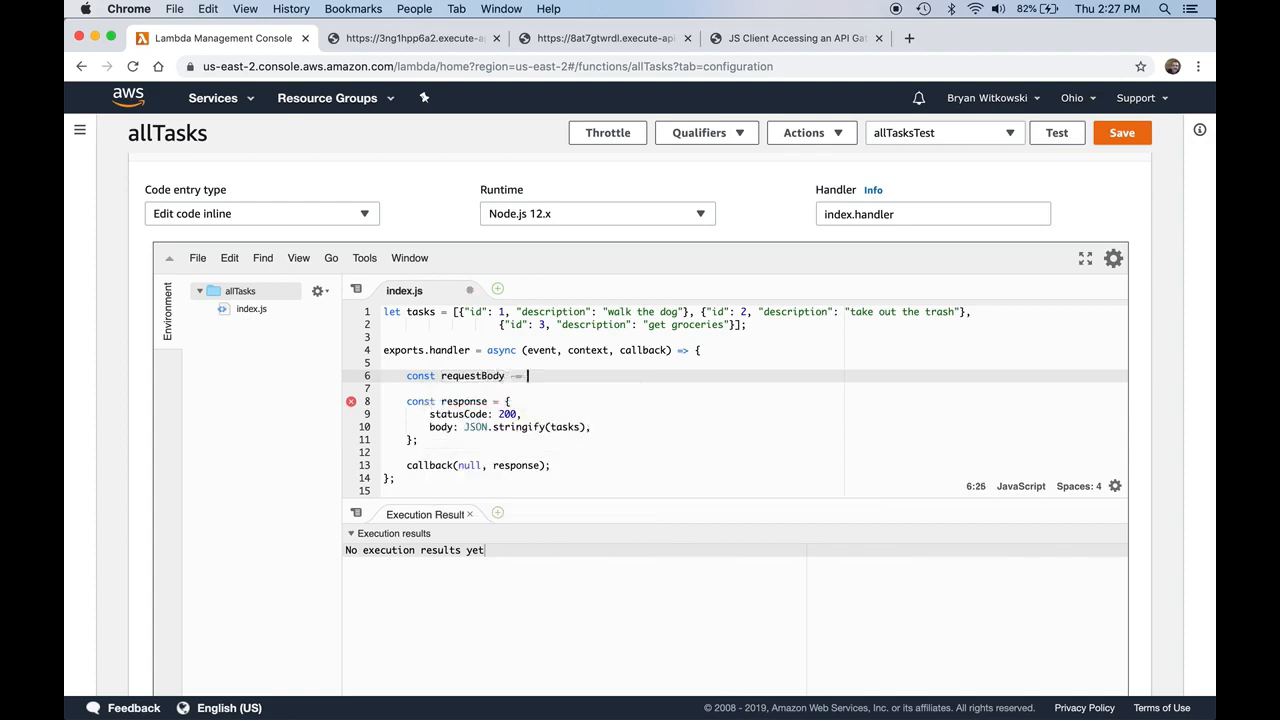
text(JSON.parse(event.body)
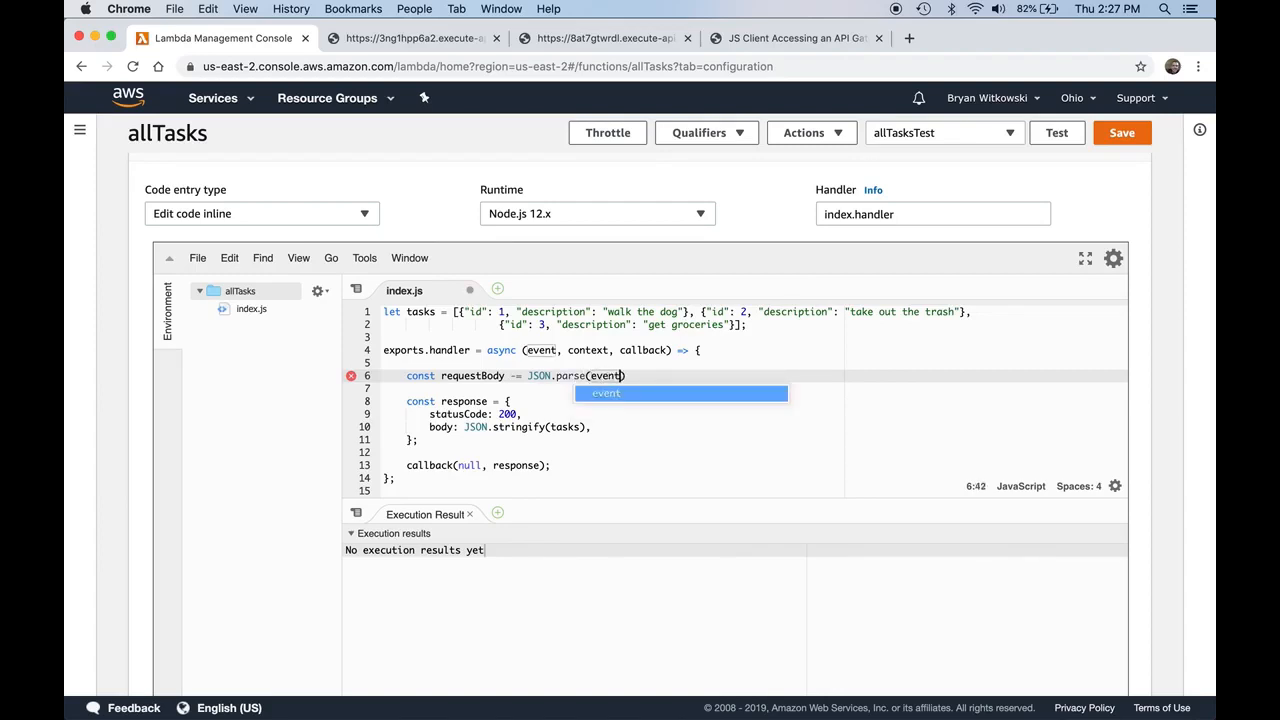
key(Right)
text(;)
key(Return)
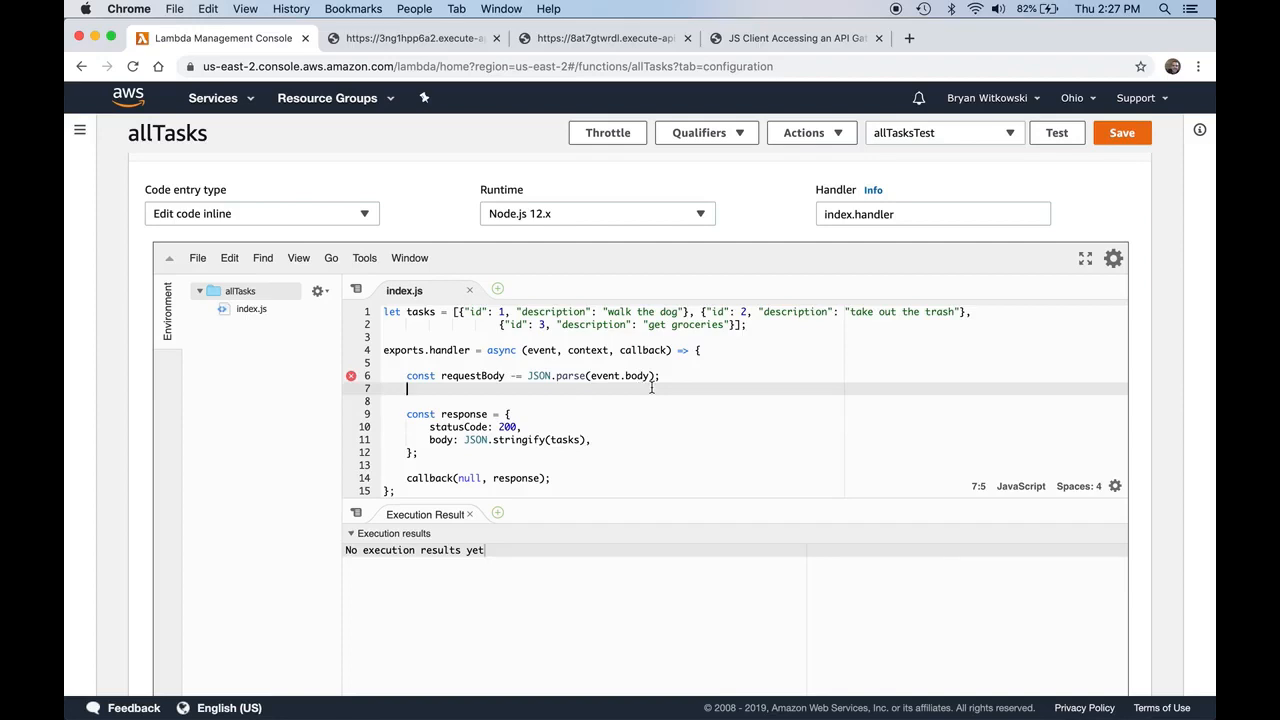
Step: Add a description constant set to requestBody.description, and remove the stray minus sign from the requestBody assignment
text(const description =)
click(517, 376)
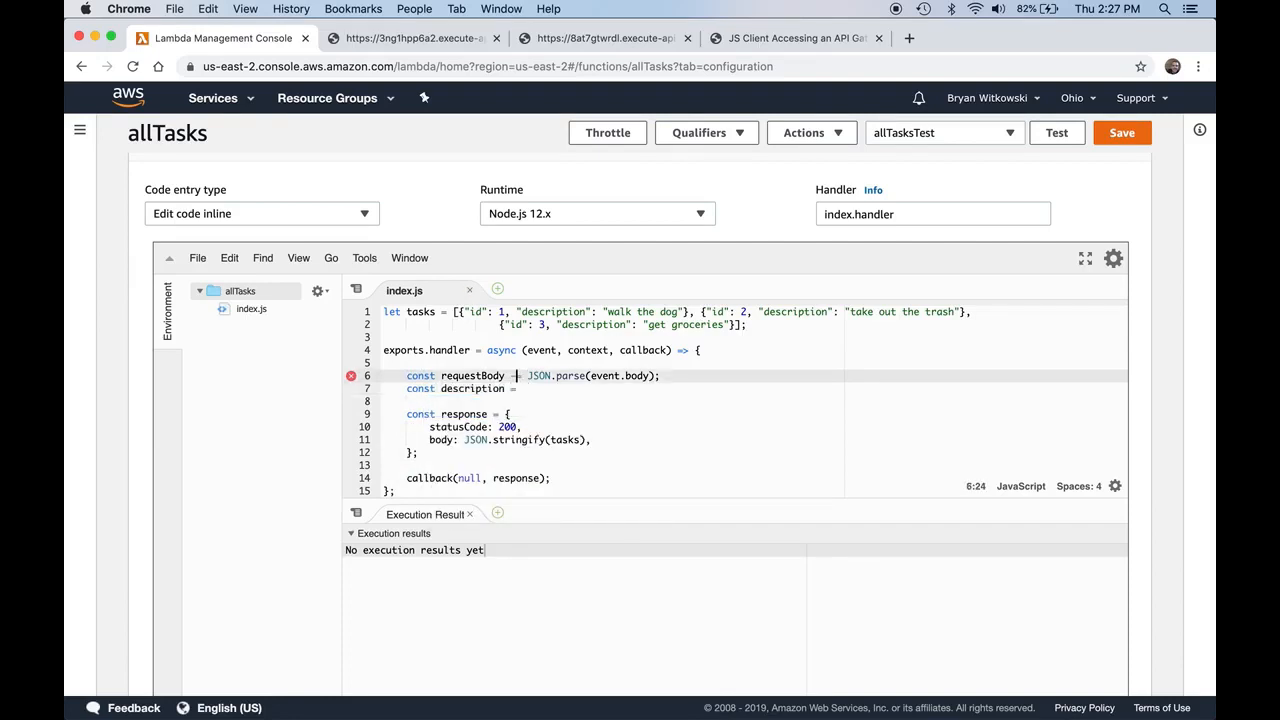
key(BackSpace)
key(Down)
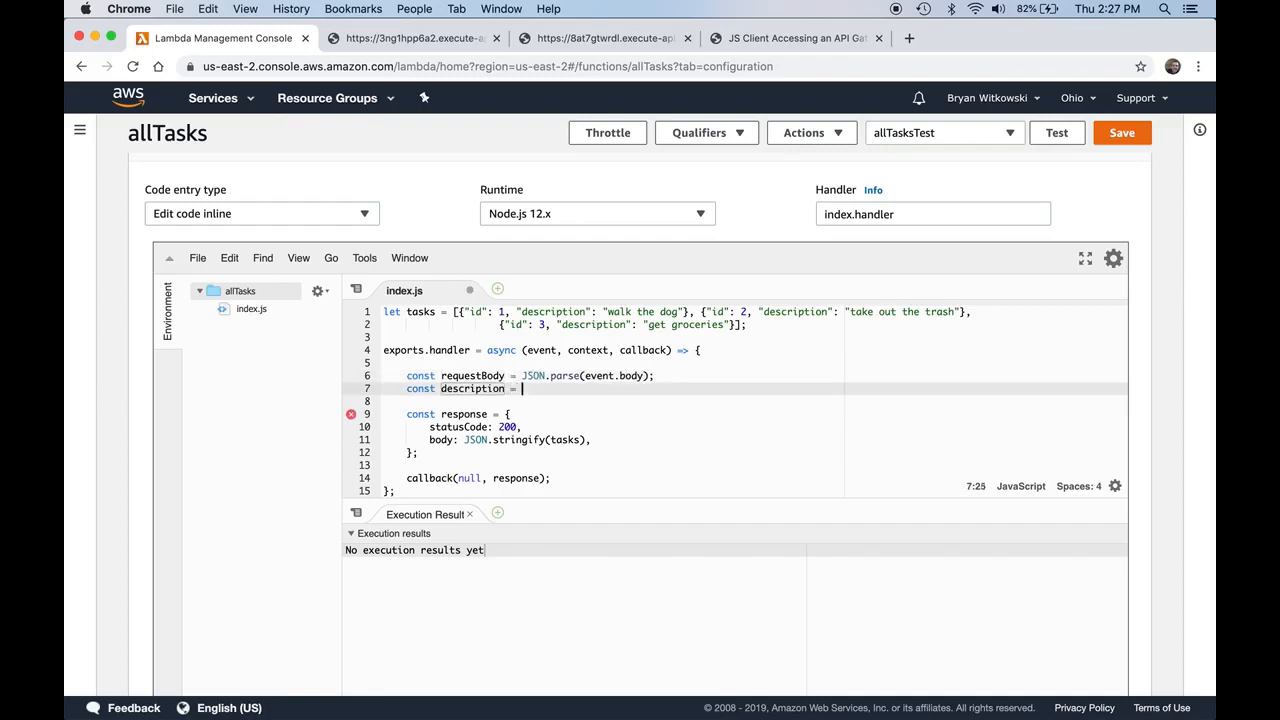
text(requestBody)
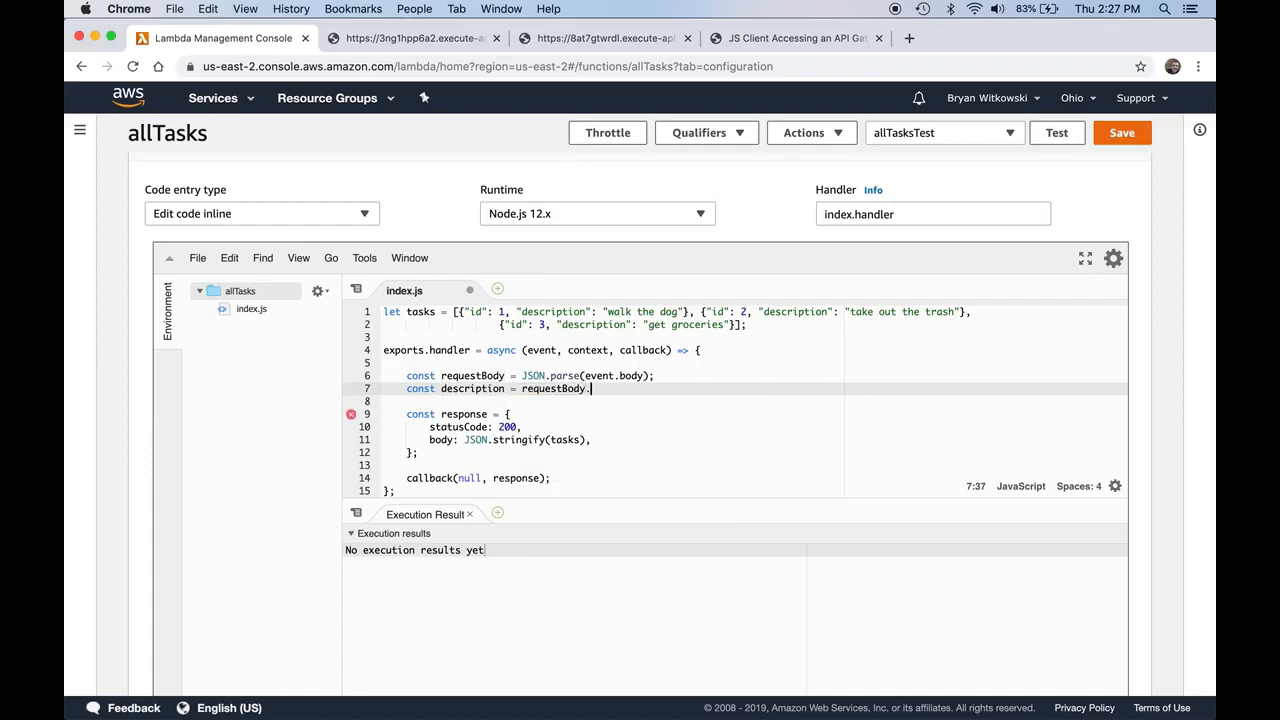
text(.description;)
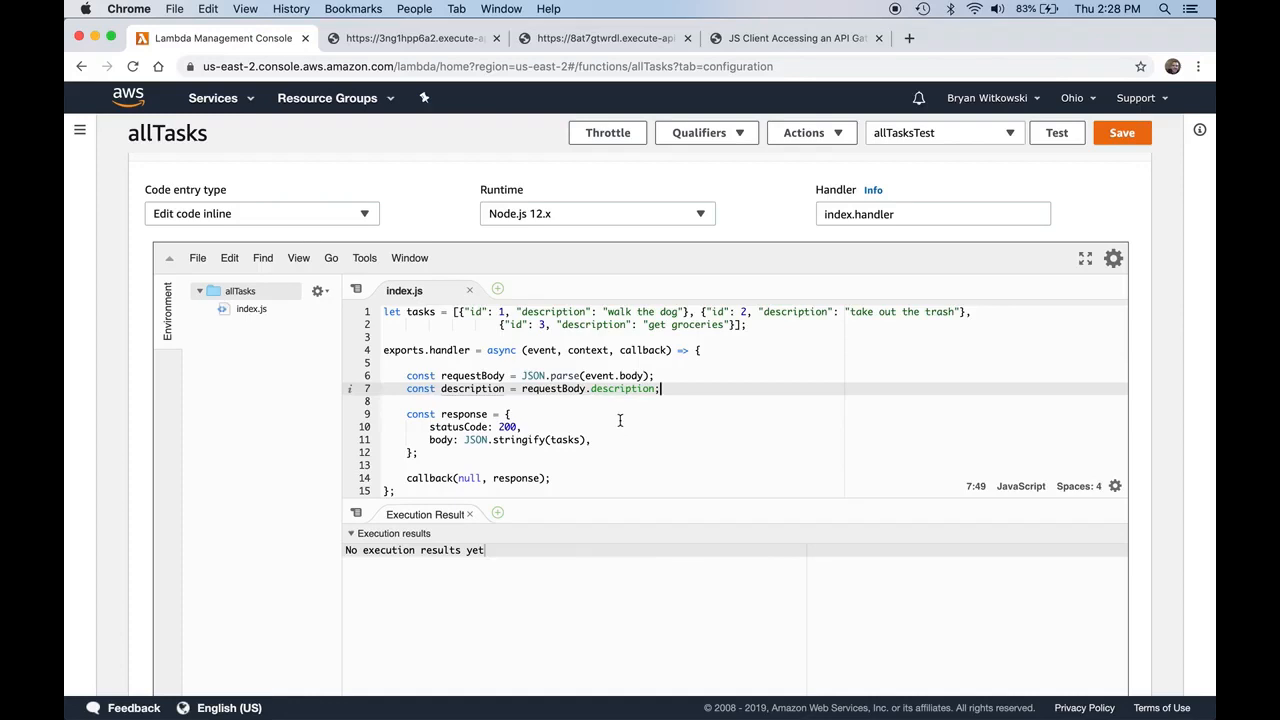
Step: Below the description constant, declare a newTask object with "id" 100 and "description" set to description
key(Return)
key(Return)
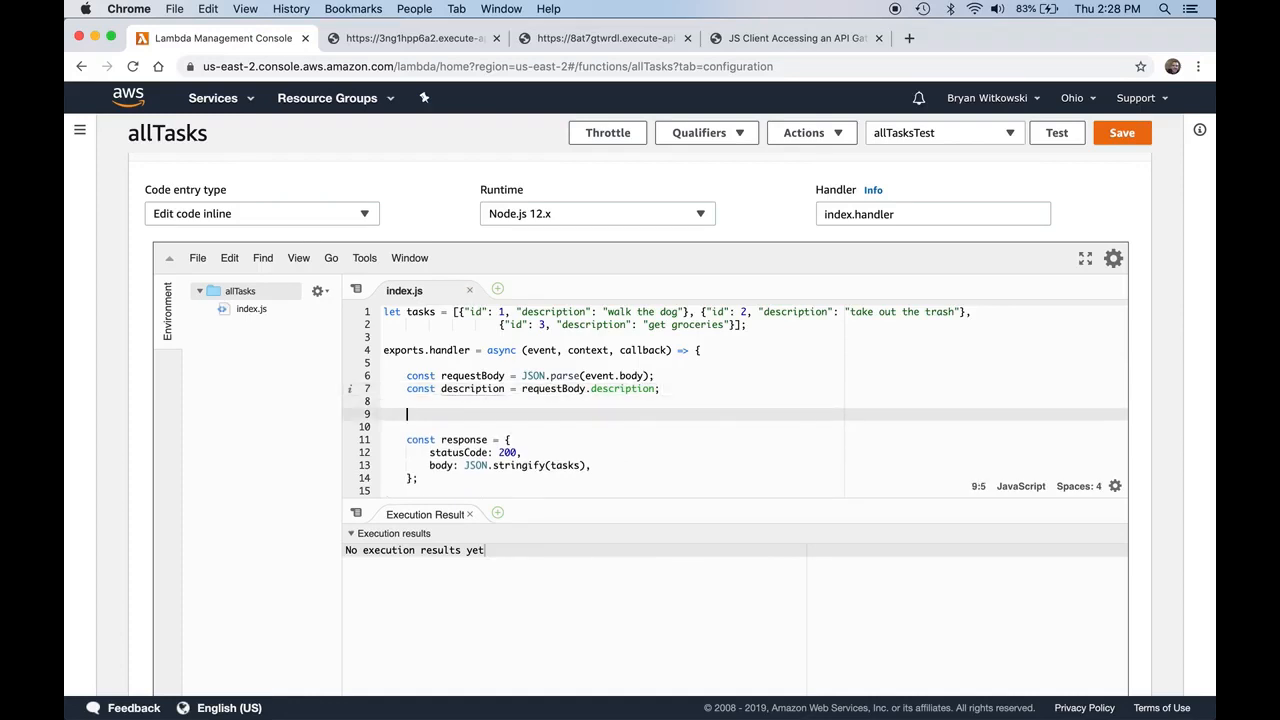
text(let newTasks)
key(BackSpace)
text(= {"id")
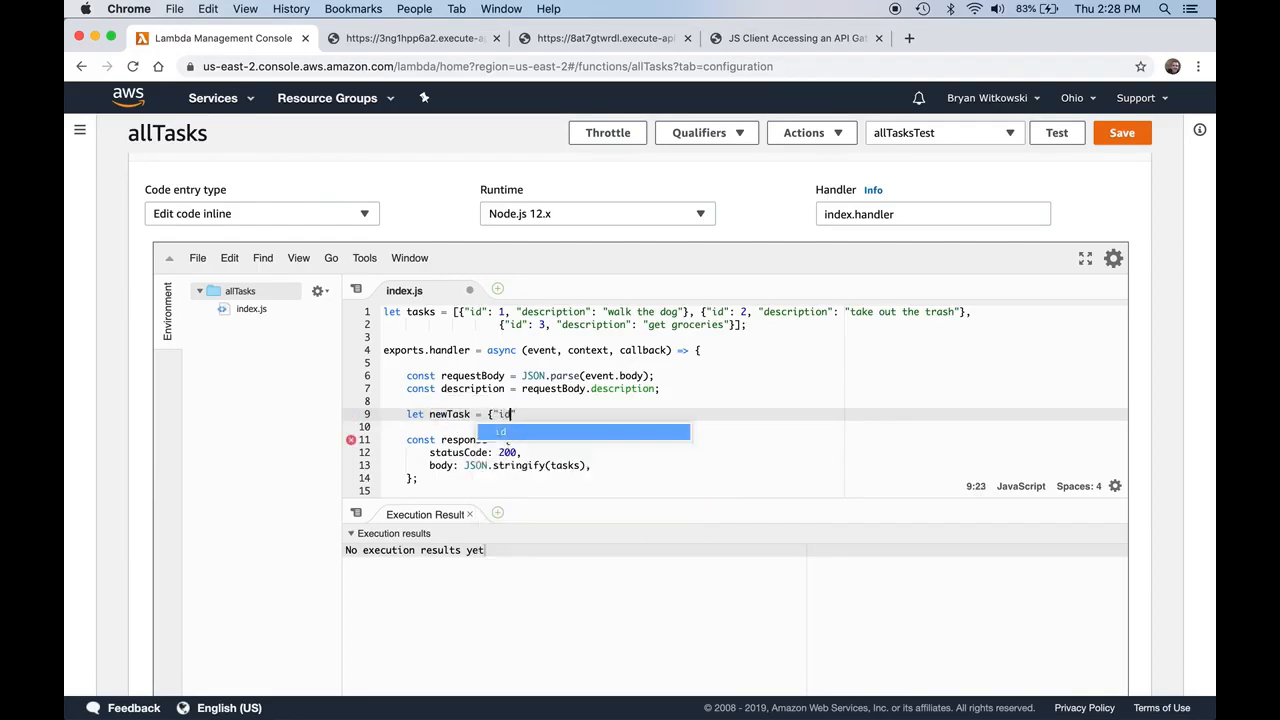
text(: 100)
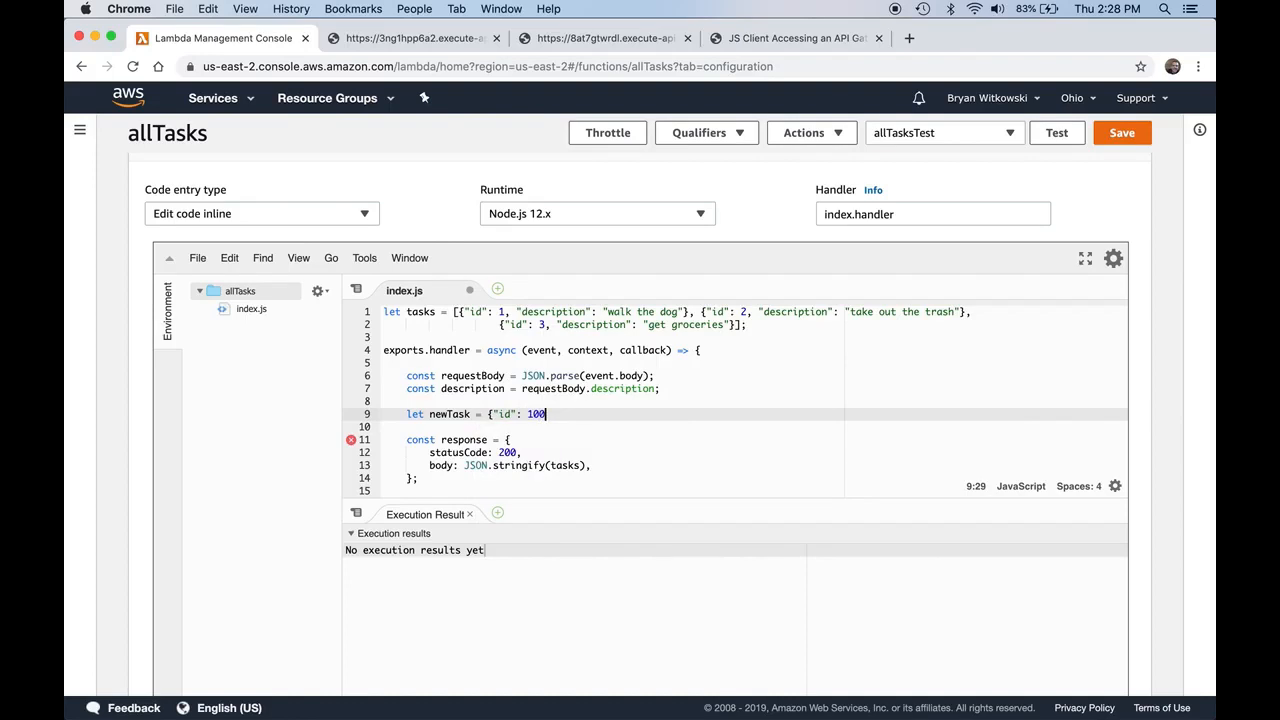
text(, "descri)
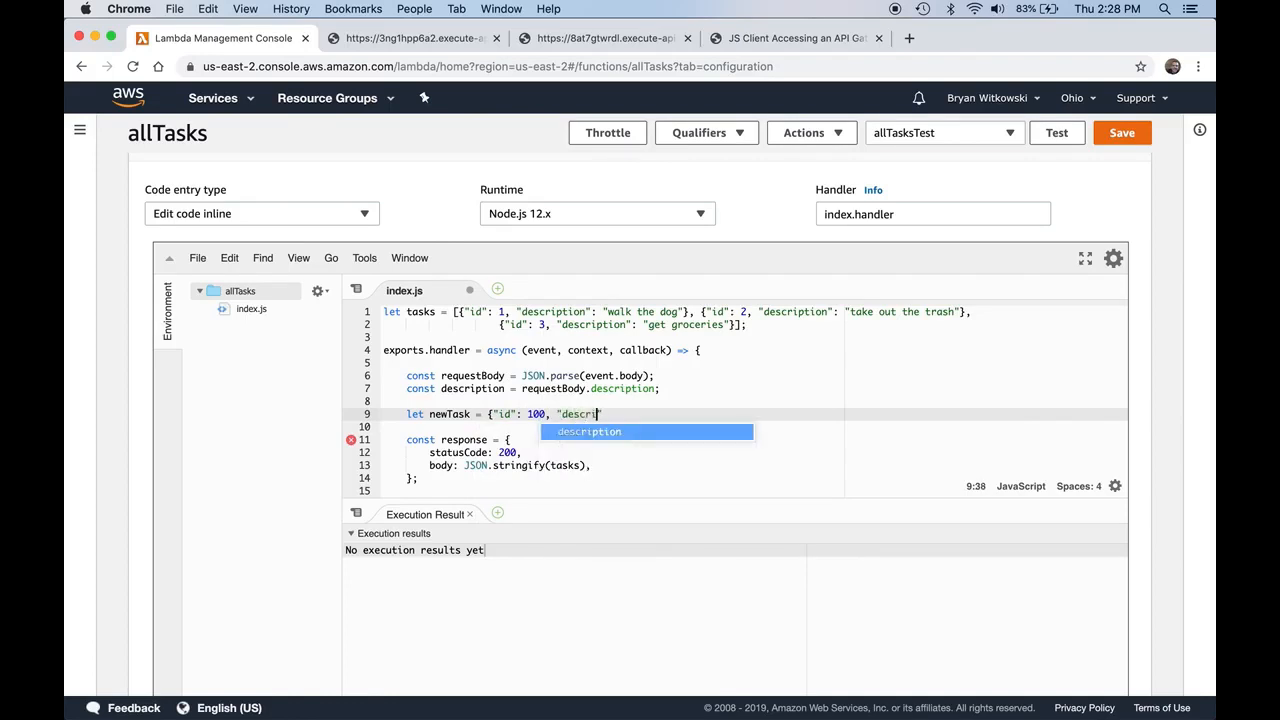
text(ption": description)
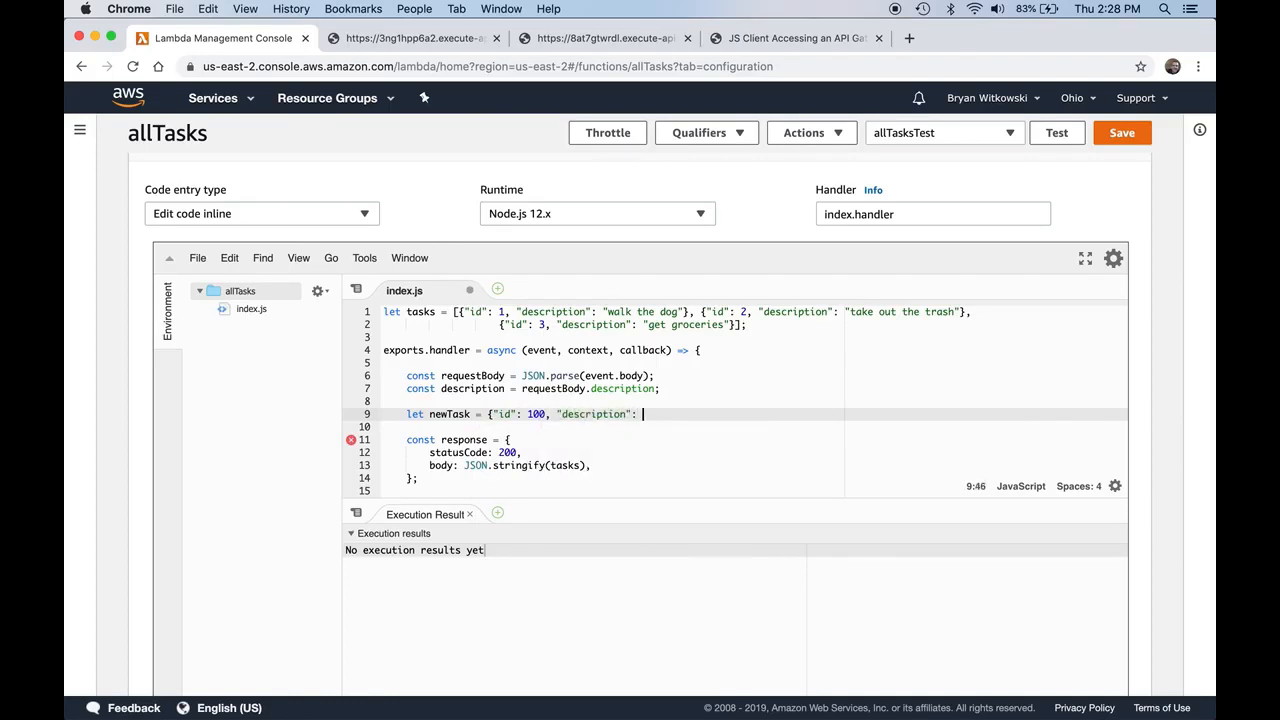
text(};)
Step: Append newTask to the array with tasks.push(newTask); and save index.js
key(Return)
text(task)
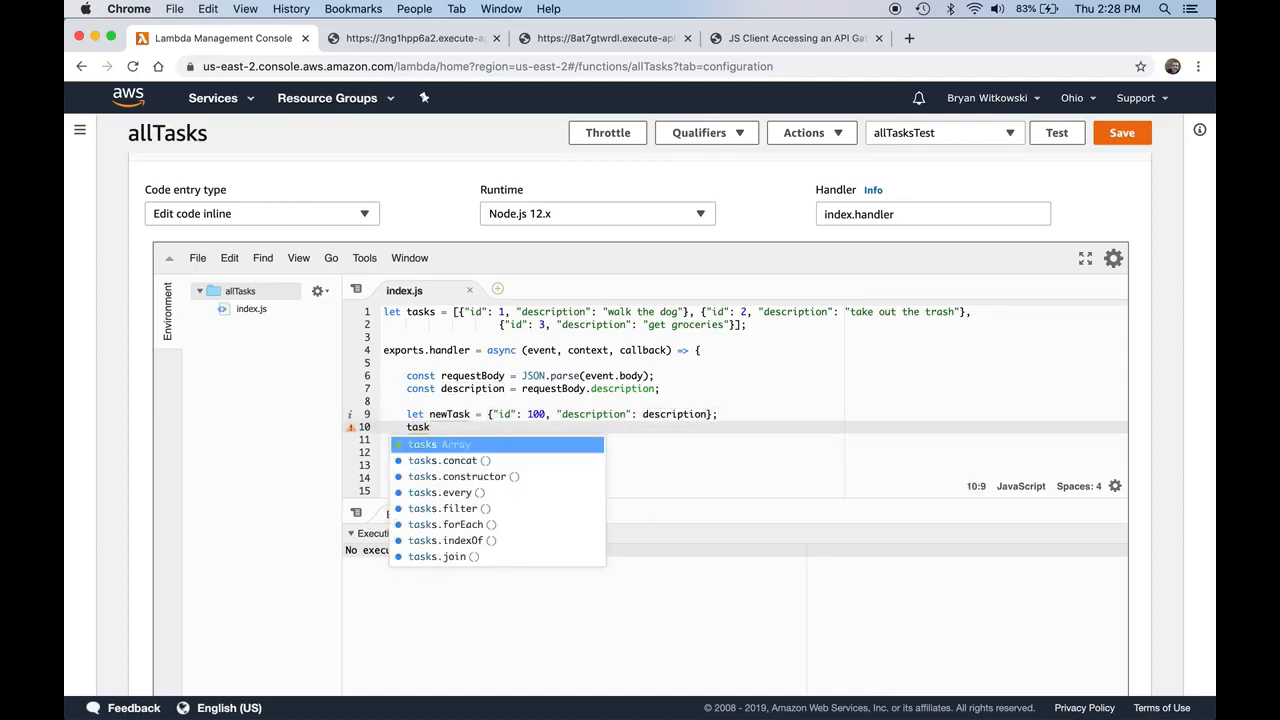
text(s.push()
text(newTask);)
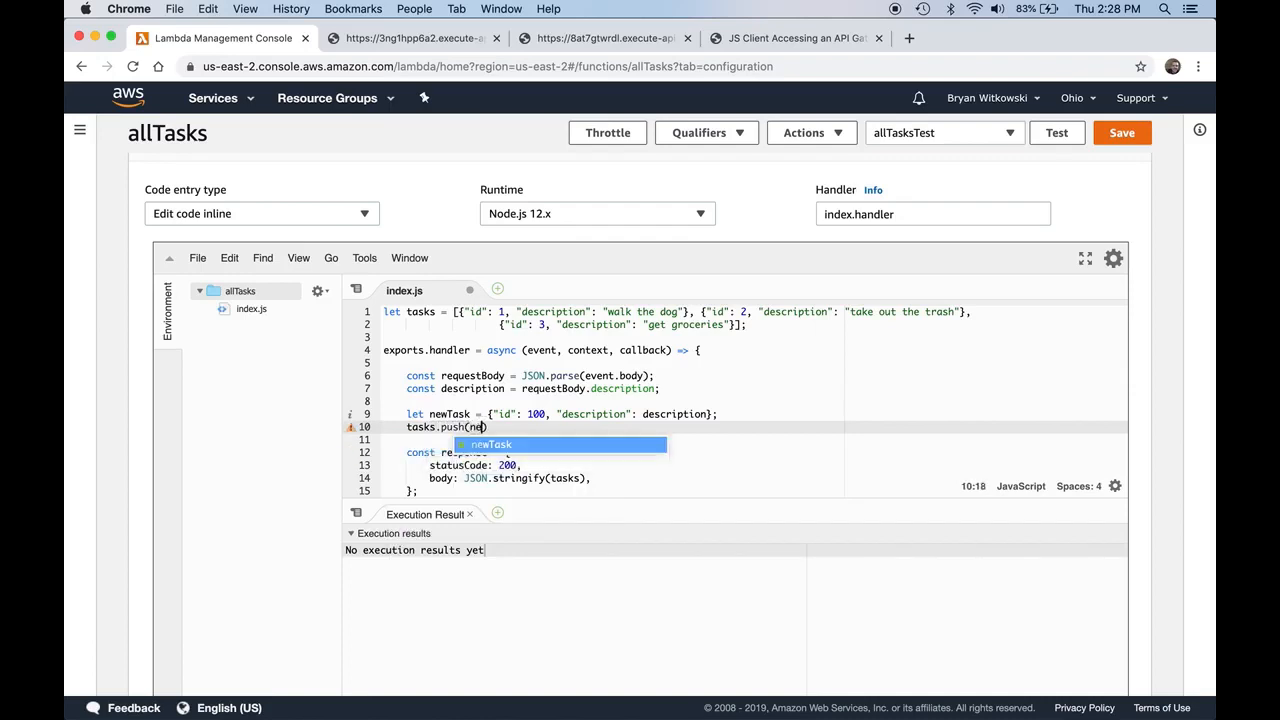
key(super+s)
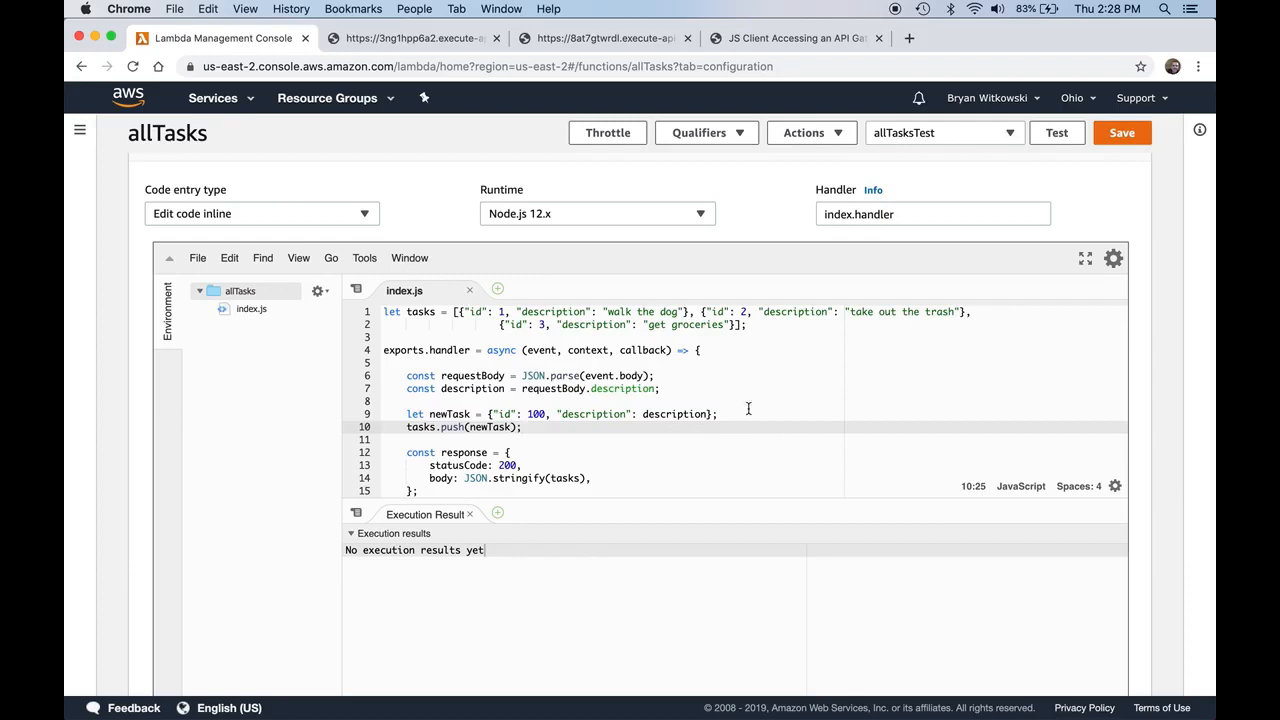
scroll(643, 391, down, 2)
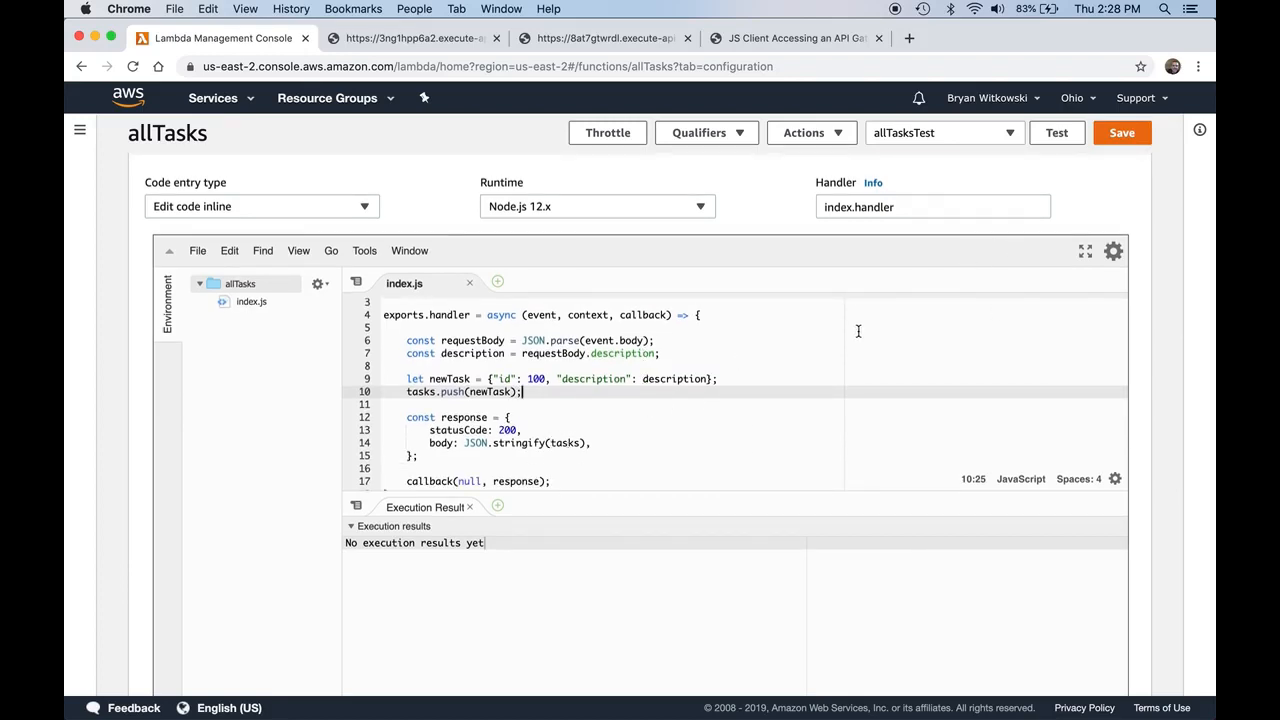
Step: Save the allTasks function, run it with the allTasksTest event, and examine the error message in the execution results
click(1125, 139)
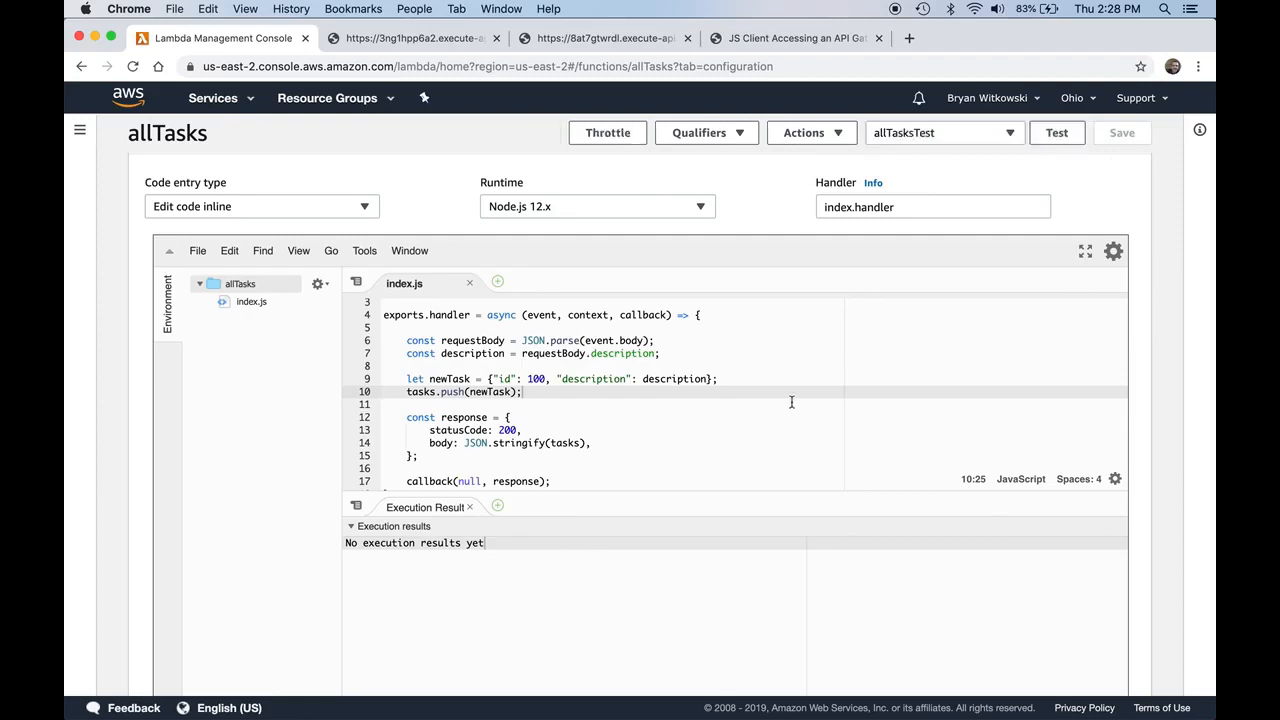
click(1050, 140)
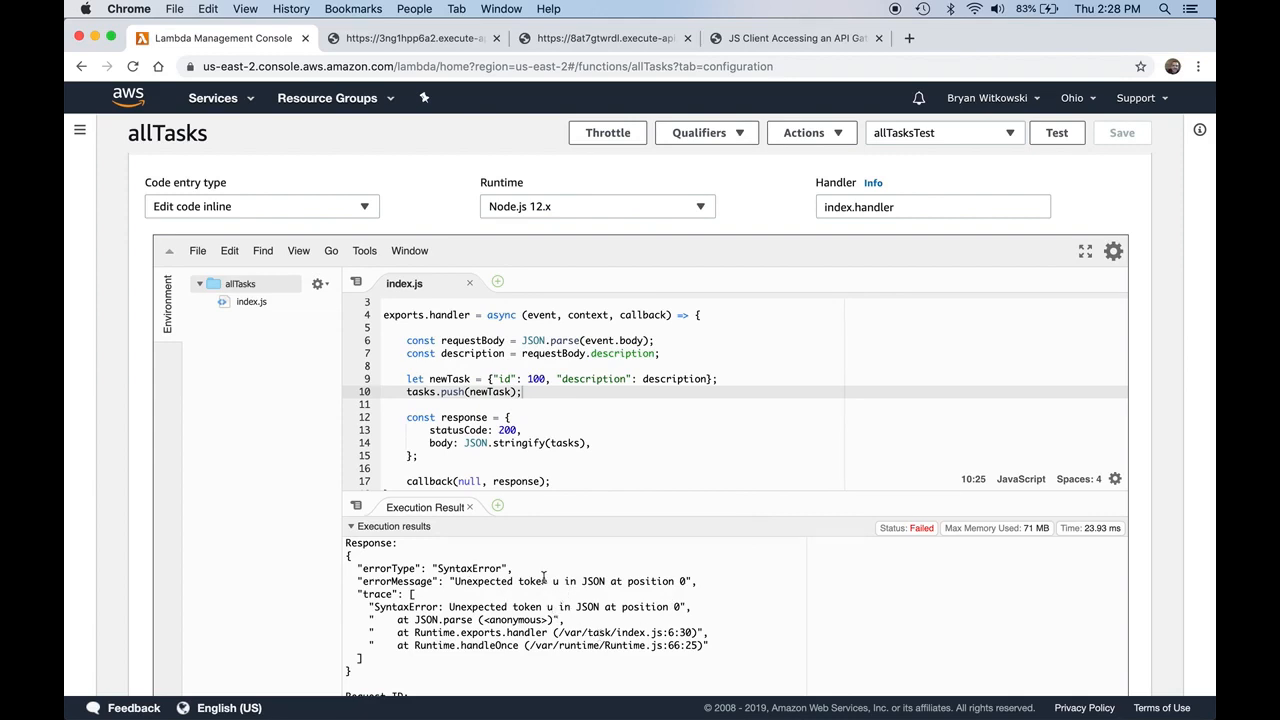
drag(559, 583, 581, 583)
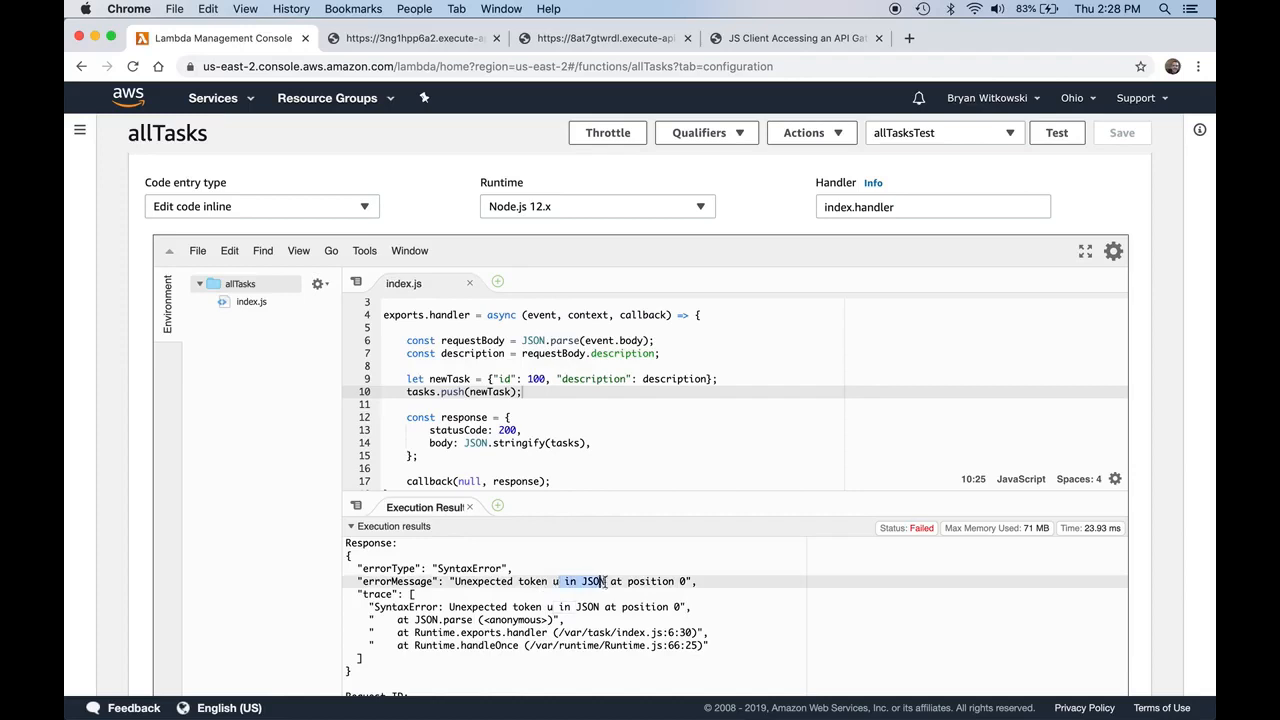
double_click(676, 594)
click(650, 614)
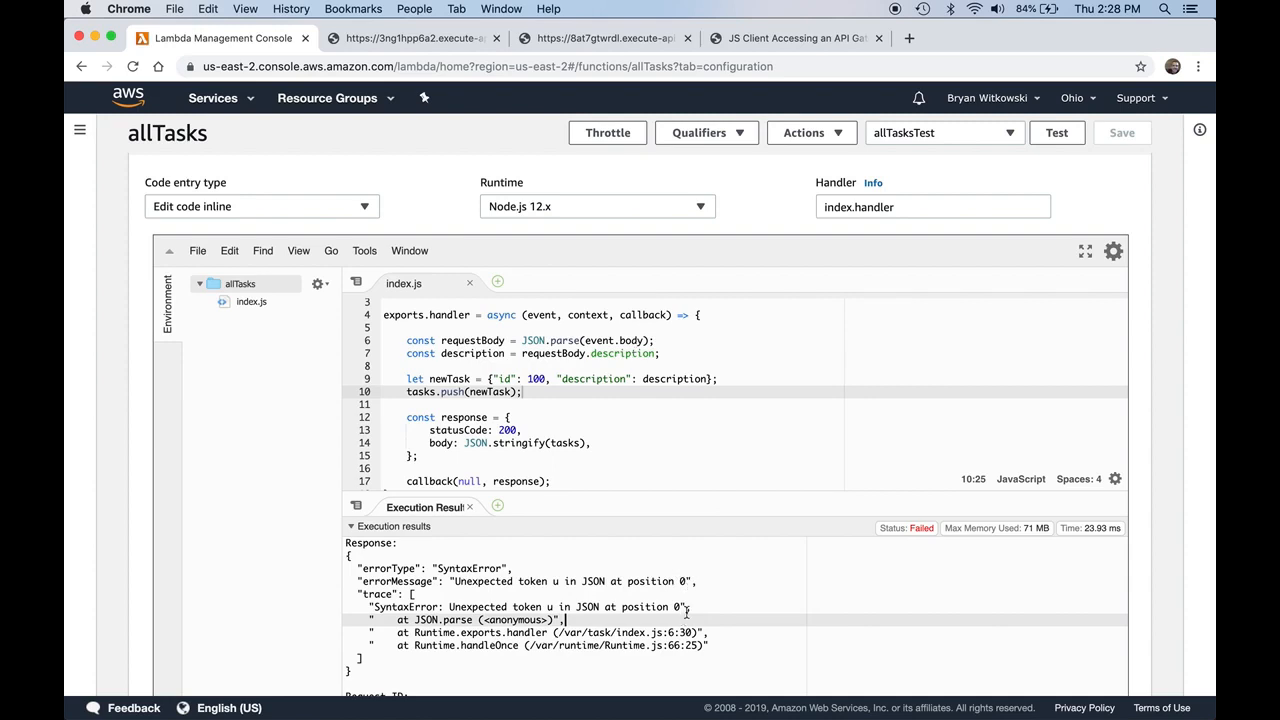
Step: Open the saved allTasksTest event for editing and add a "body" key with an empty string value inside the braces
click(1010, 134)
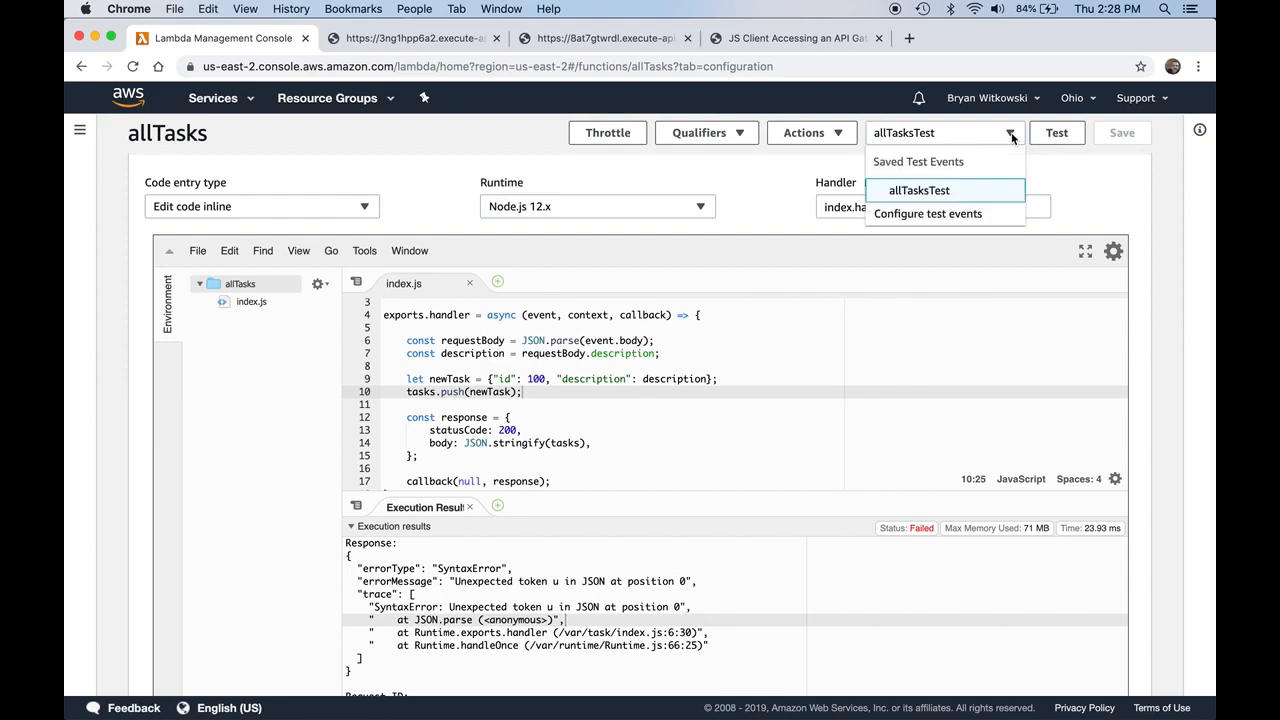
click(956, 216)
scroll(550, 372, down, 1)
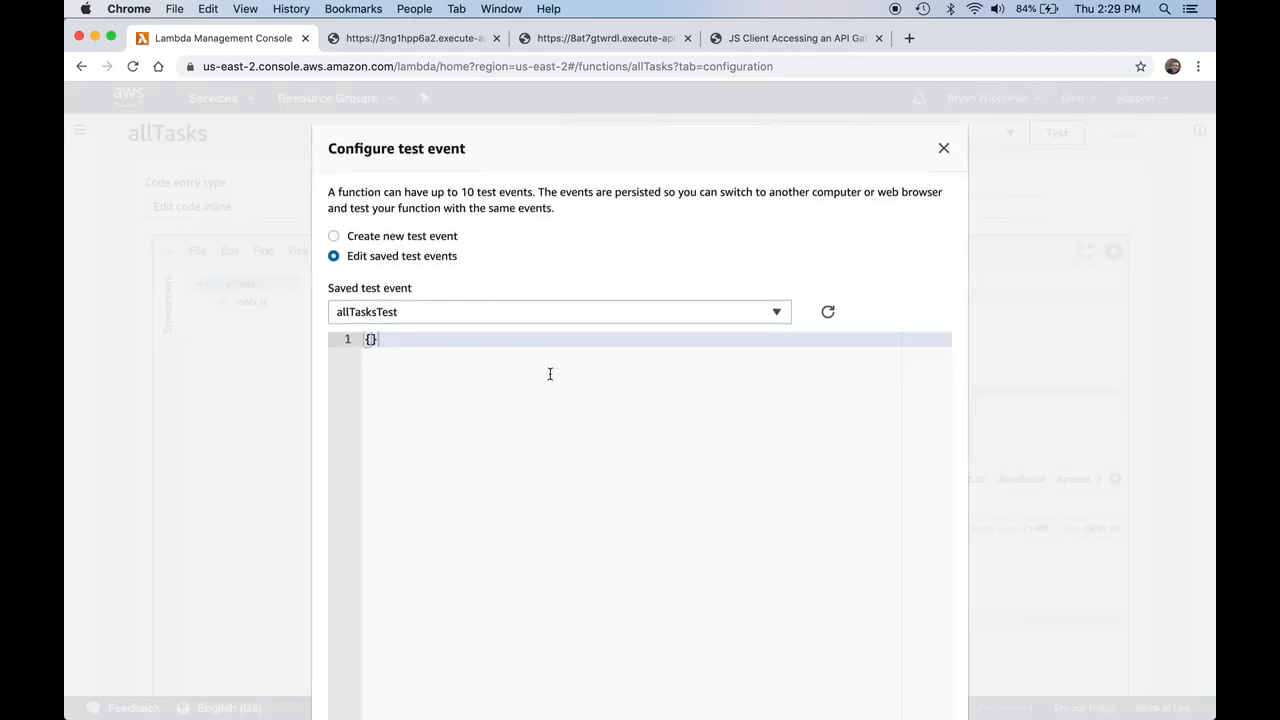
click(375, 335)
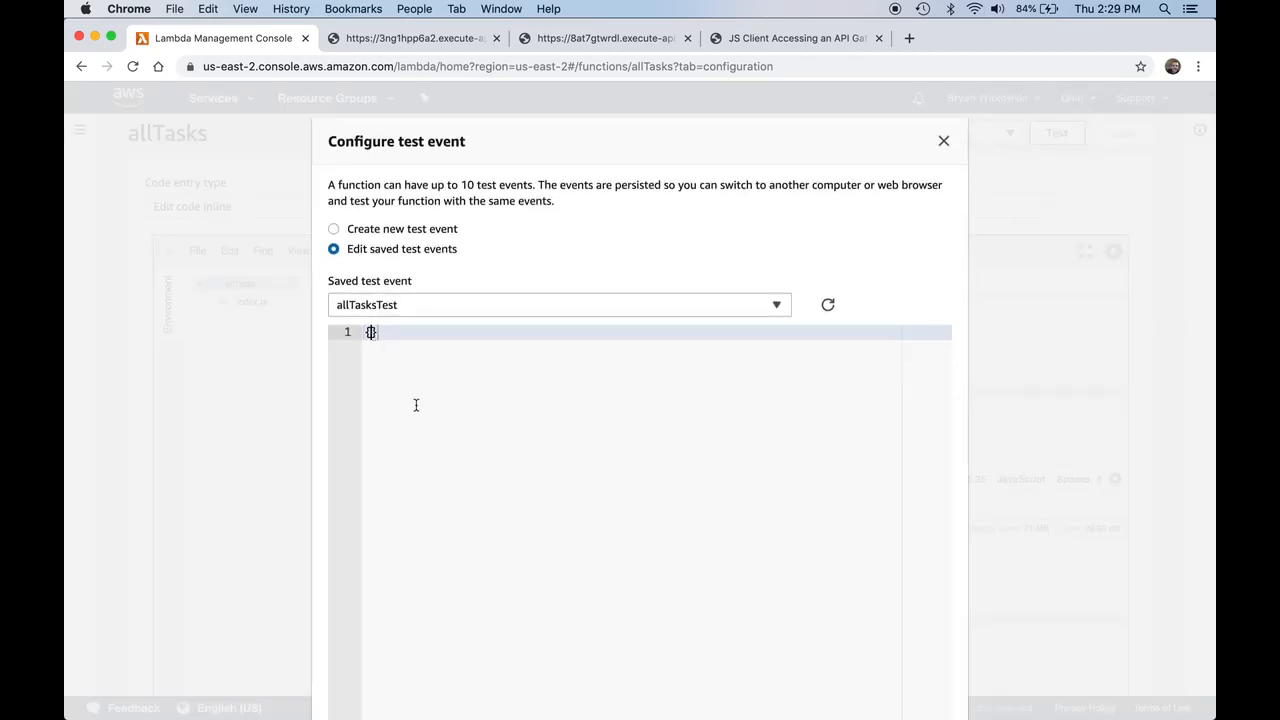
key(Return)
key(Return)
key(Up)
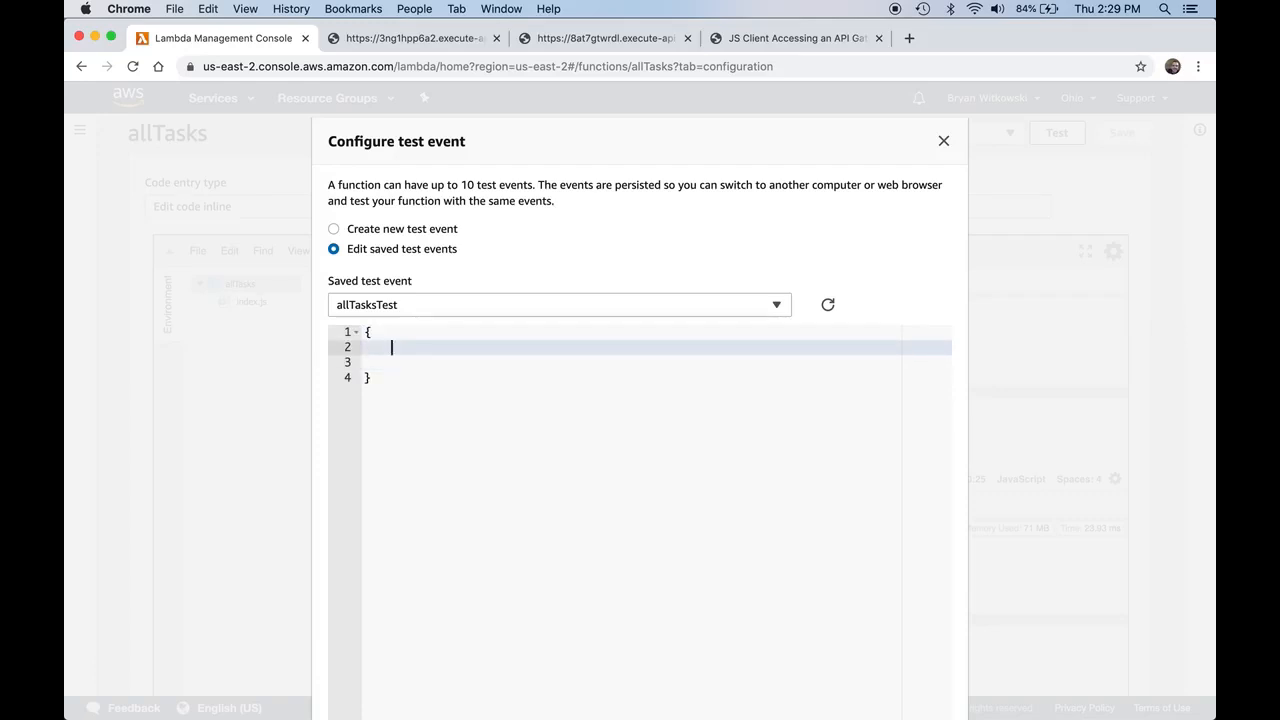
text("body":)
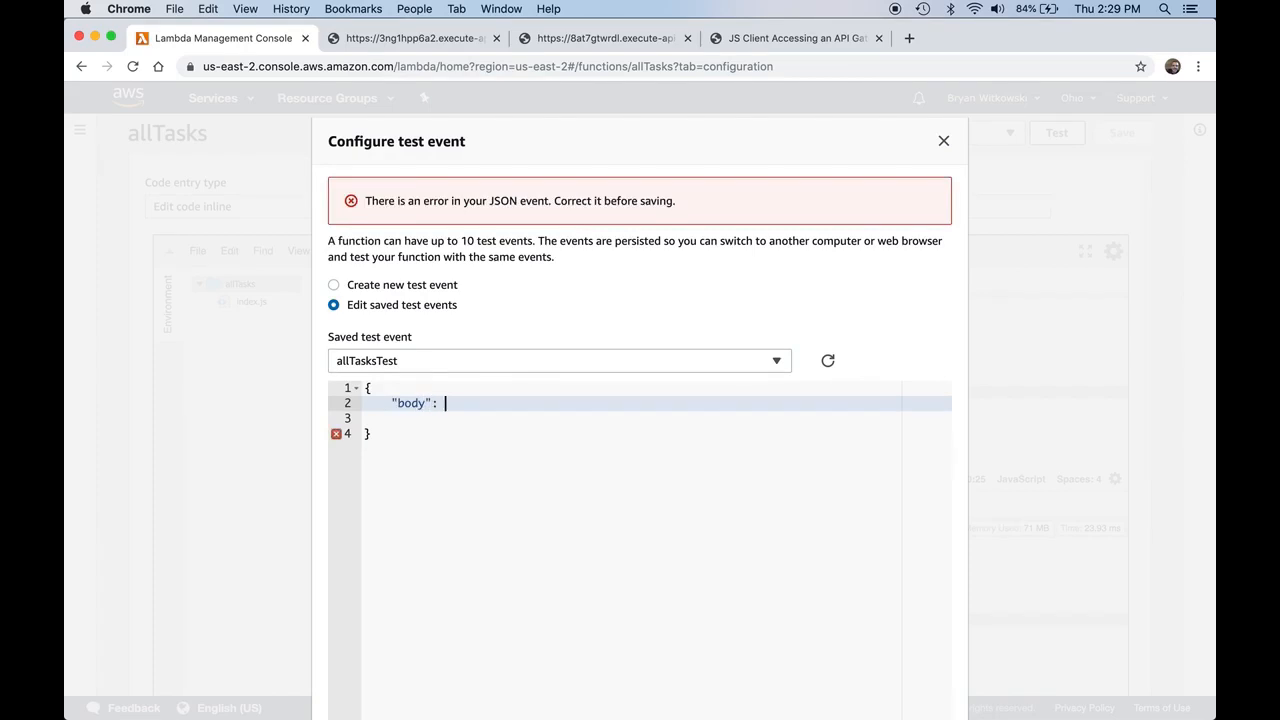
text( ")
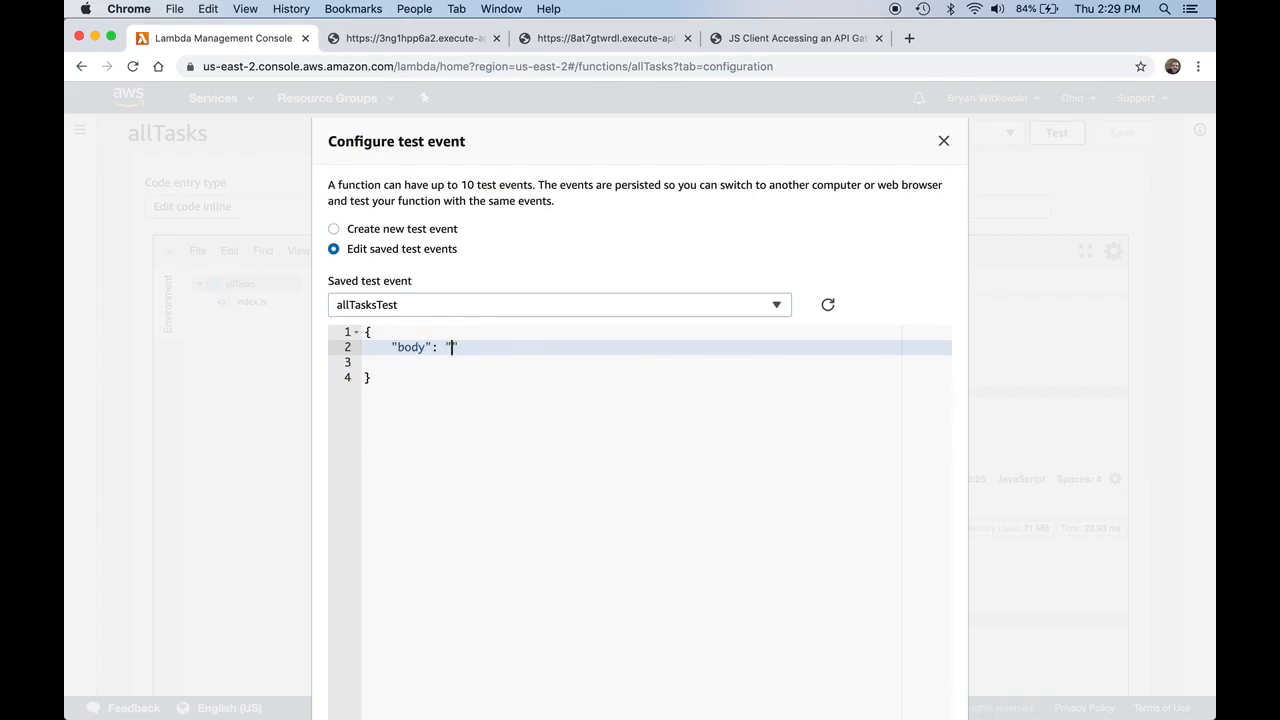
Step: Fill the body string with an opening brace and an escaped "description" property set to "watch t.v."
text({\"description\": \ )
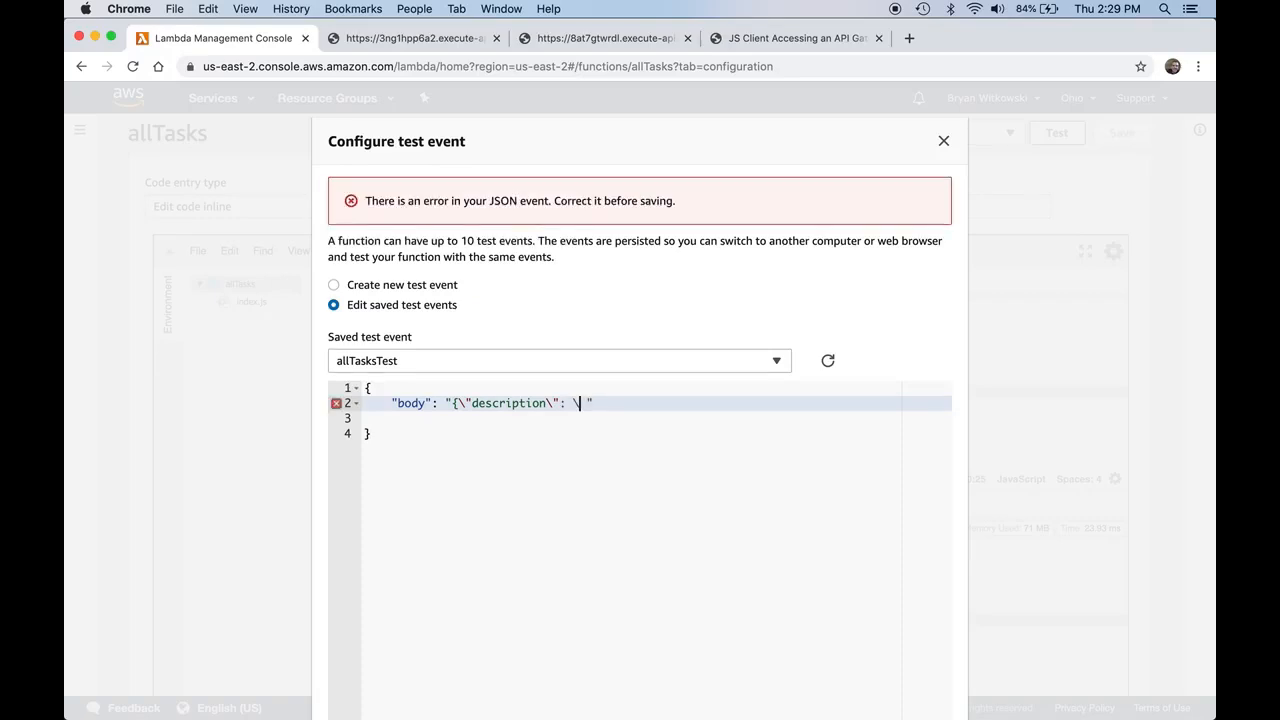
text(")
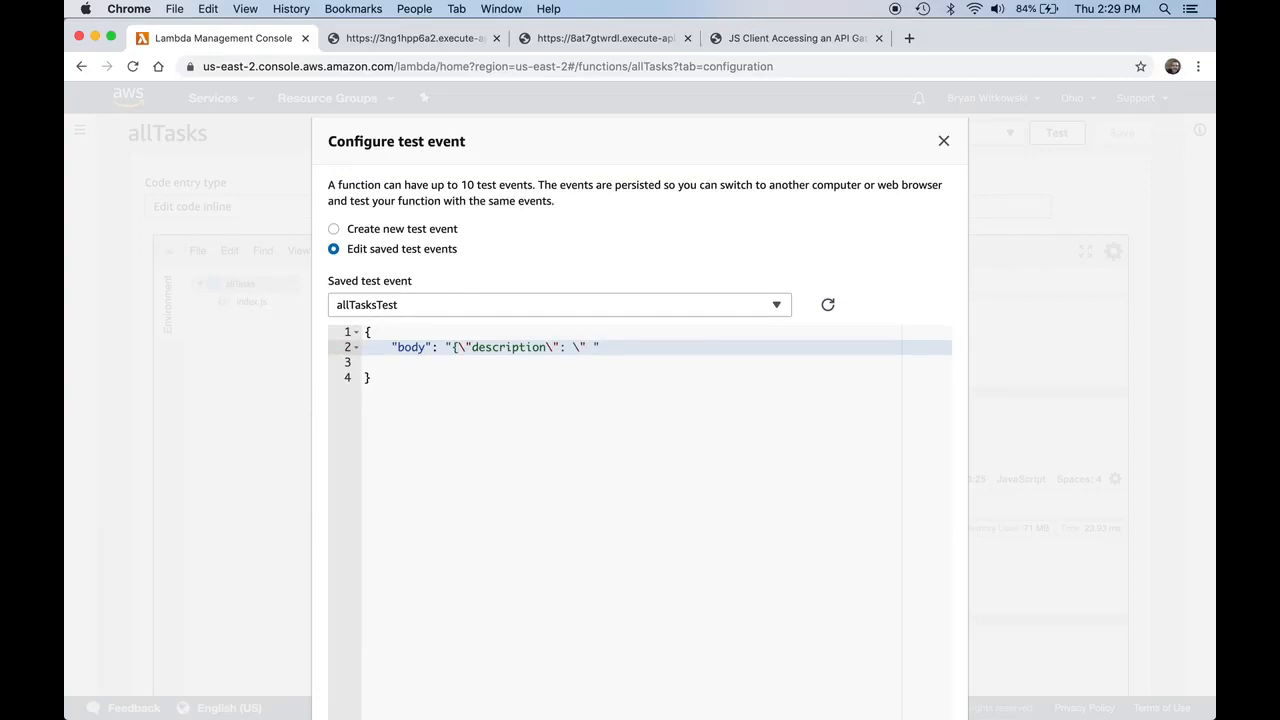
text(\")
key(Left)
key(Left)
text(watch t.v.)
key(BackSpace)
Step: Add the closing brace to the body string, remove the blank line below it, and save the test event
click(454, 347)
click(667, 349)
text(})
key(Down)
key(BackSpace)
key(BackSpace)
scroll(927, 397, down, 3)
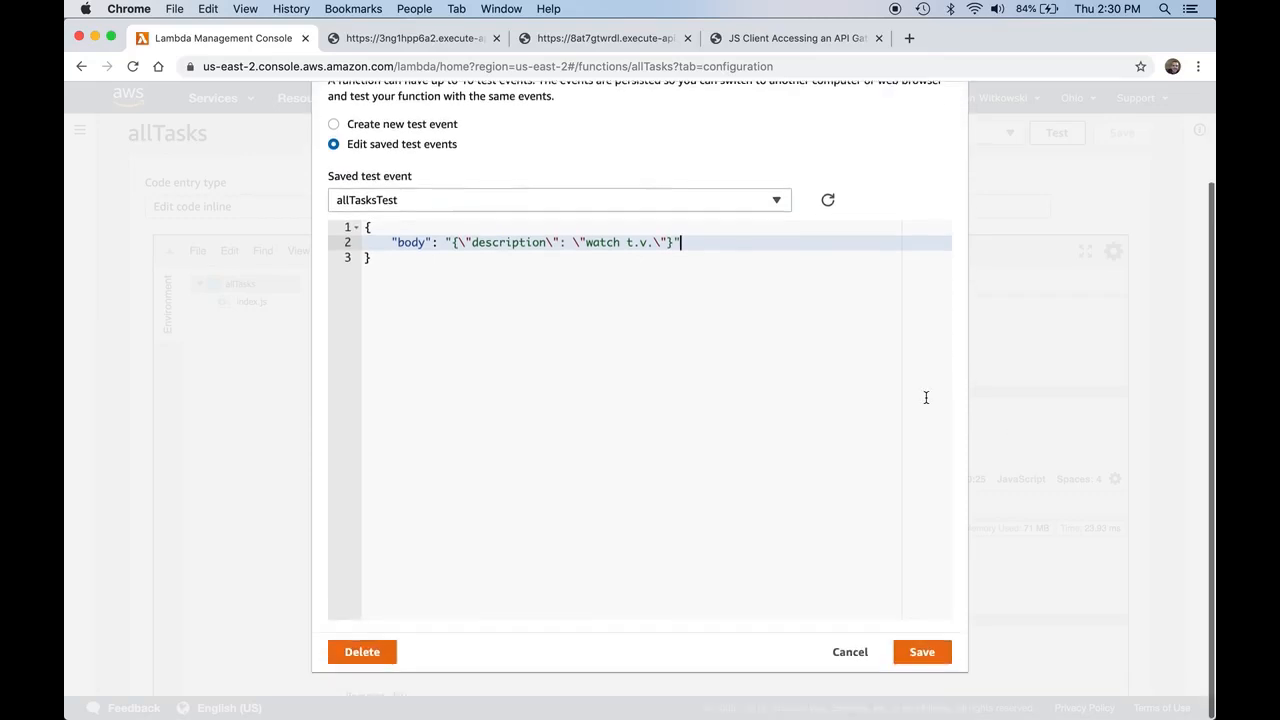
click(922, 645)
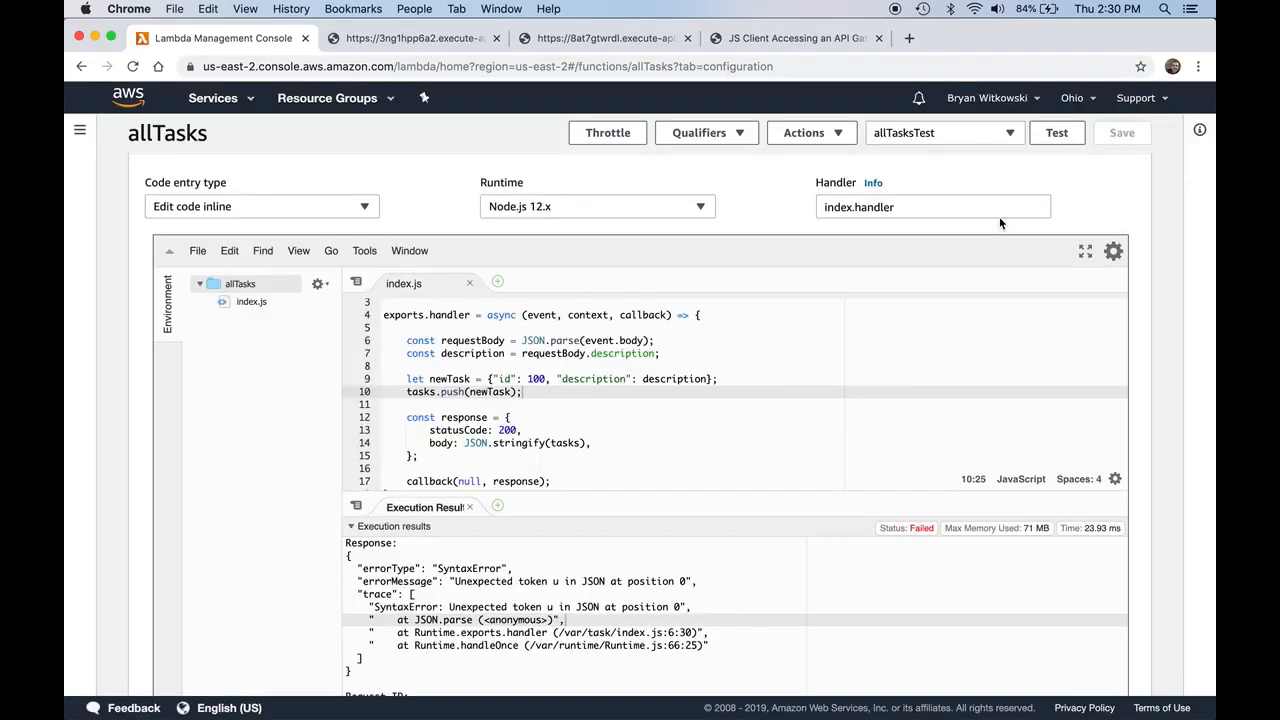
Step: Run the allTasksTest event again and check the response body against the tasks array and event.body in index.js
click(1045, 138)
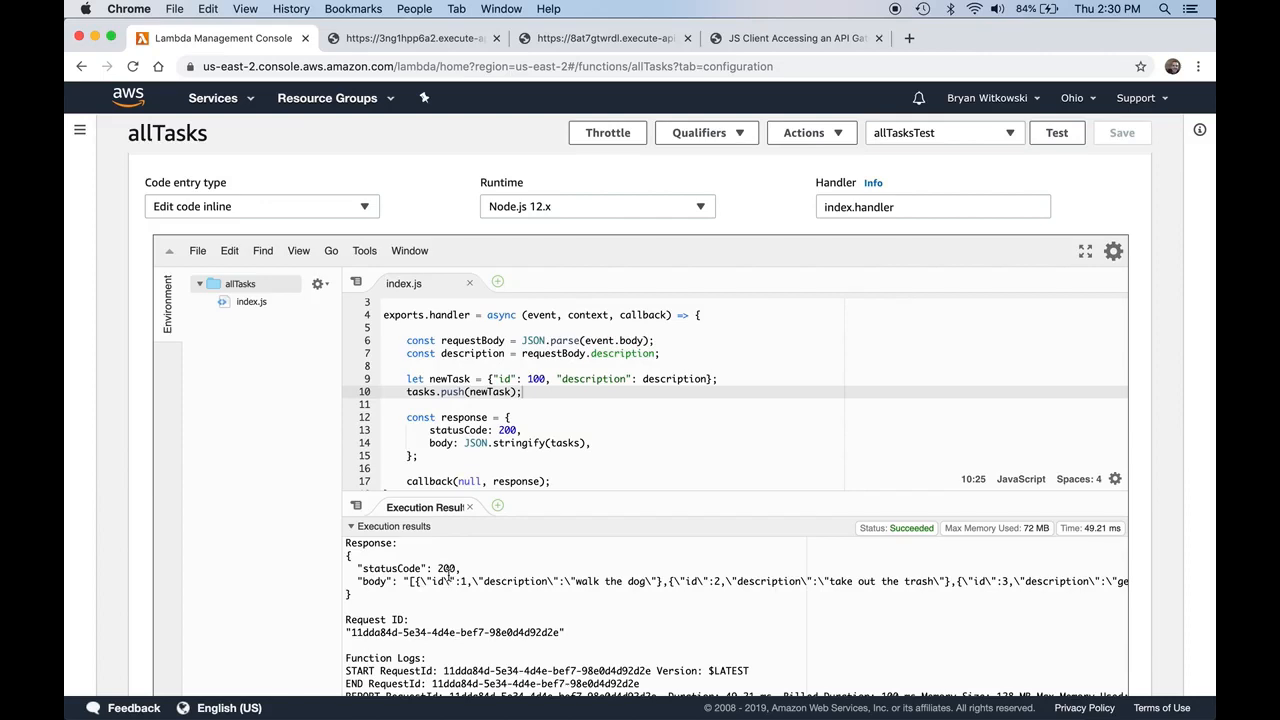
scroll(446, 588, right, 5)
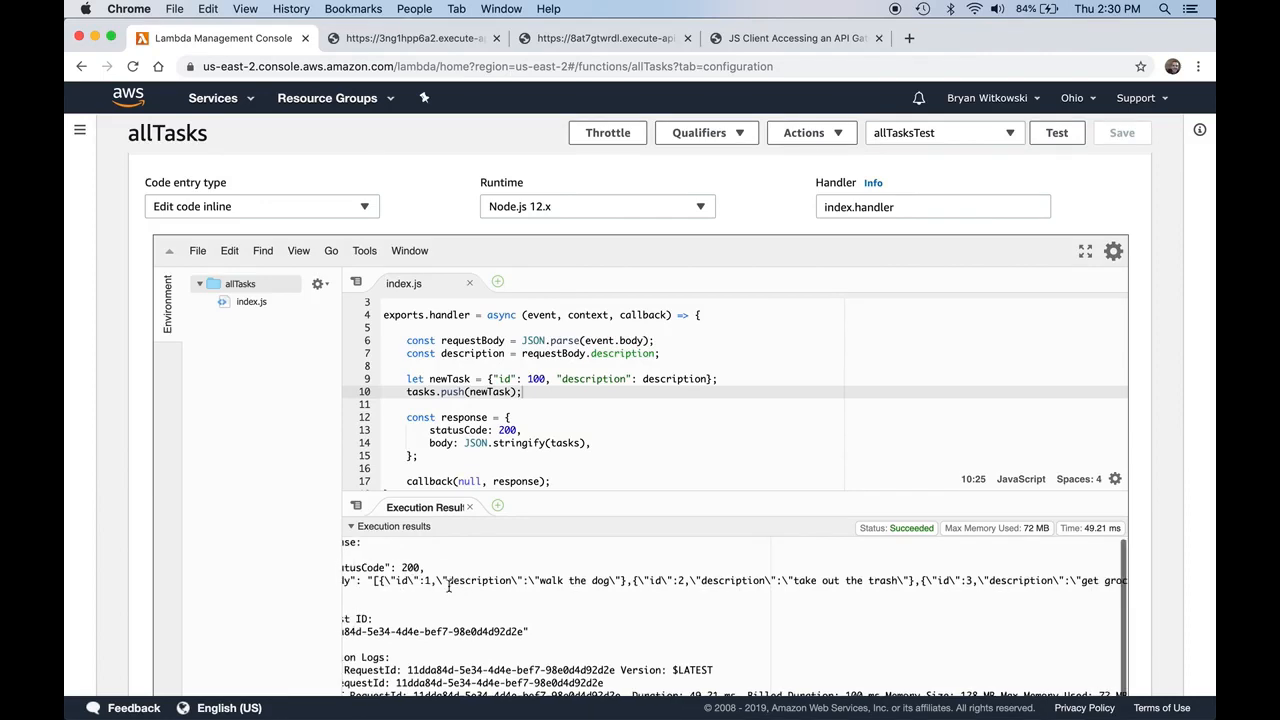
scroll(448, 587, right, 8)
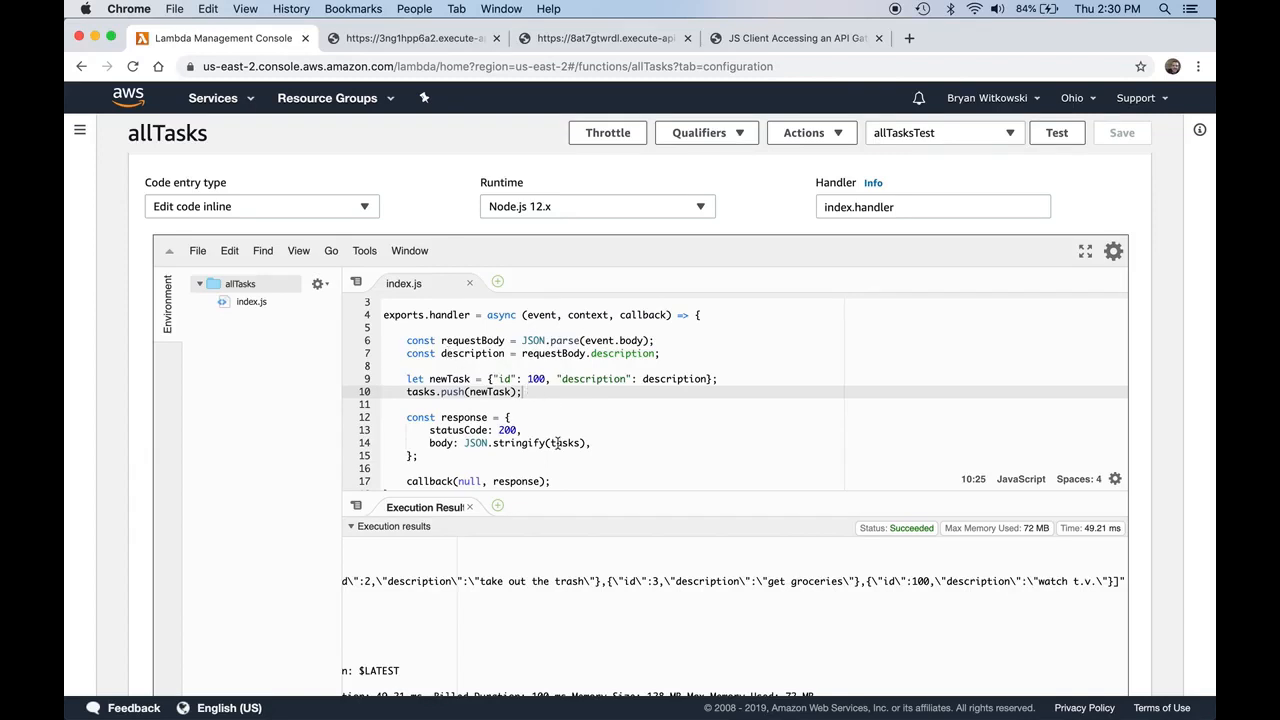
scroll(500, 342, up, 1)
scroll(500, 342, up, 1)
drag(384, 329, 767, 346)
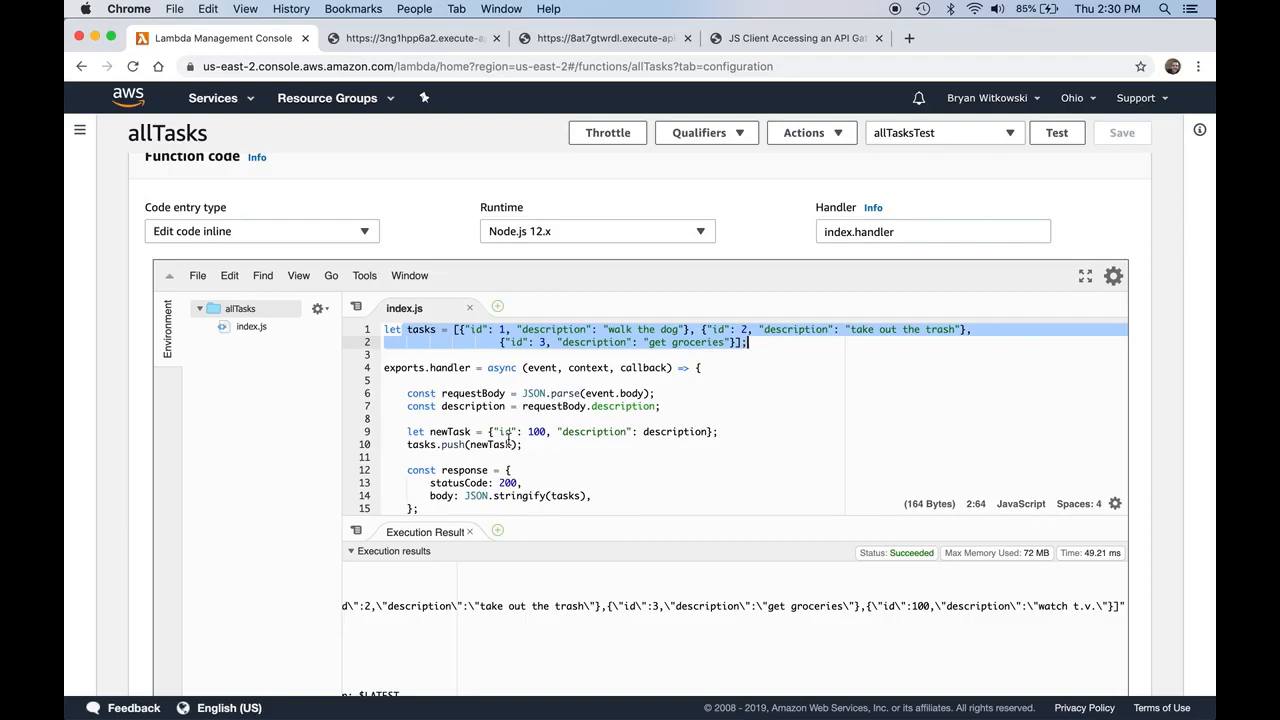
double_click(625, 393)
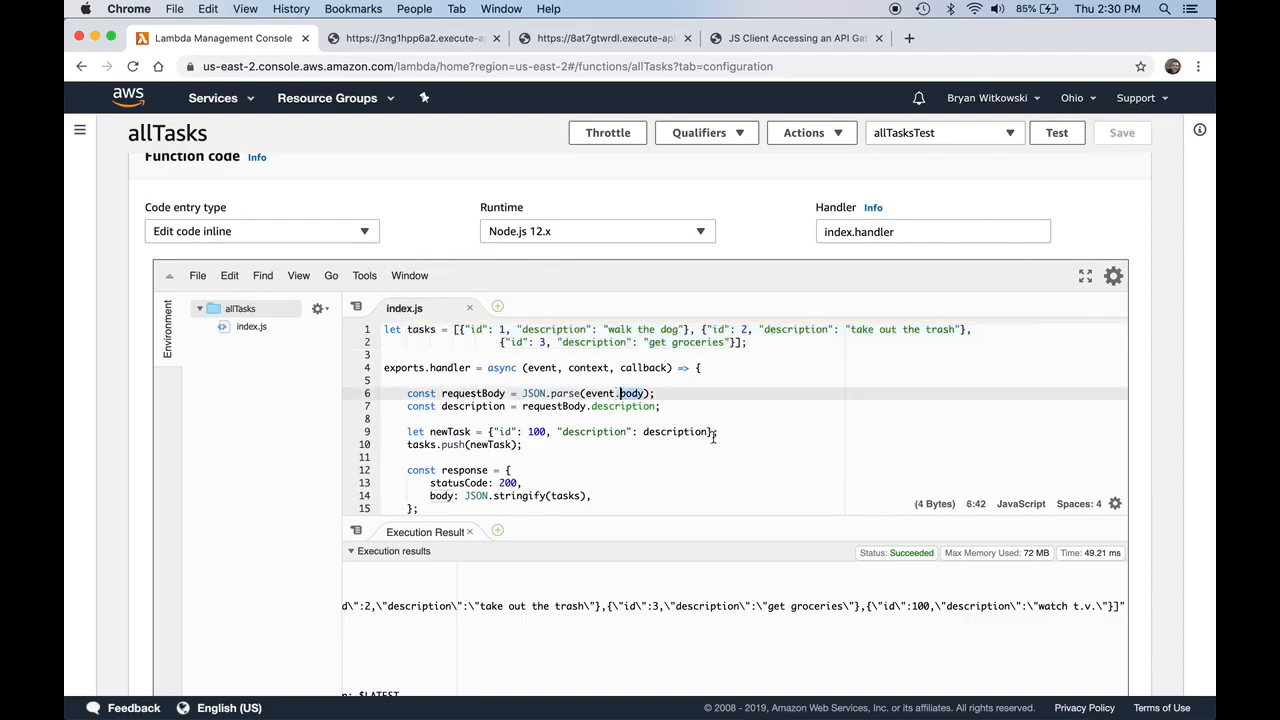